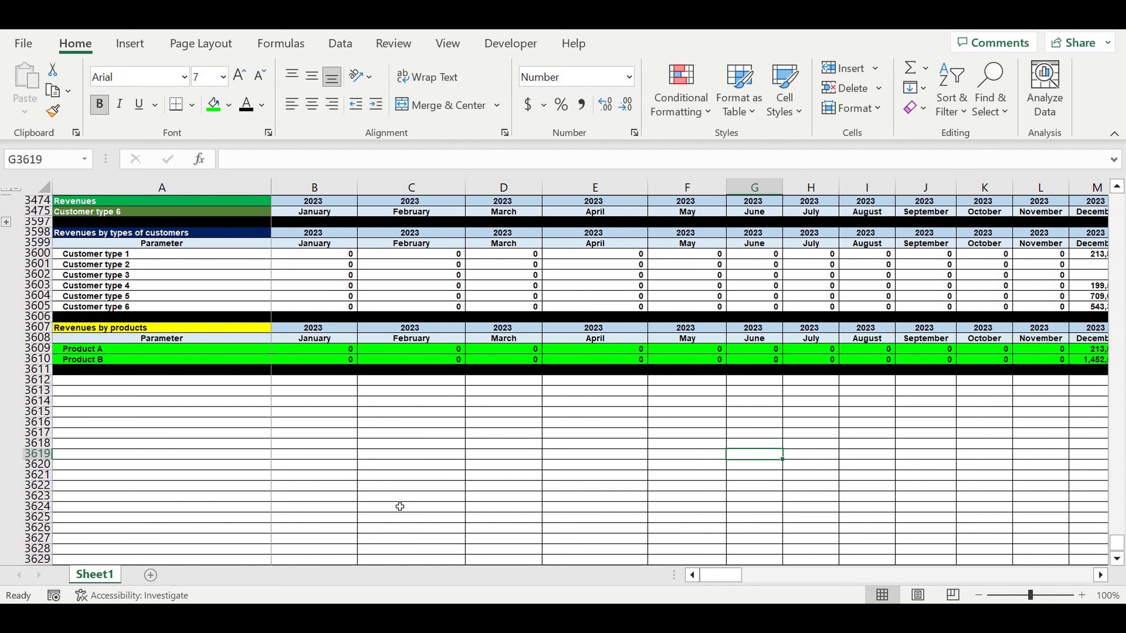
Step: Examine the product names and the status options for Product A in the Products table at the top of the sheet
left_click(255, 386)
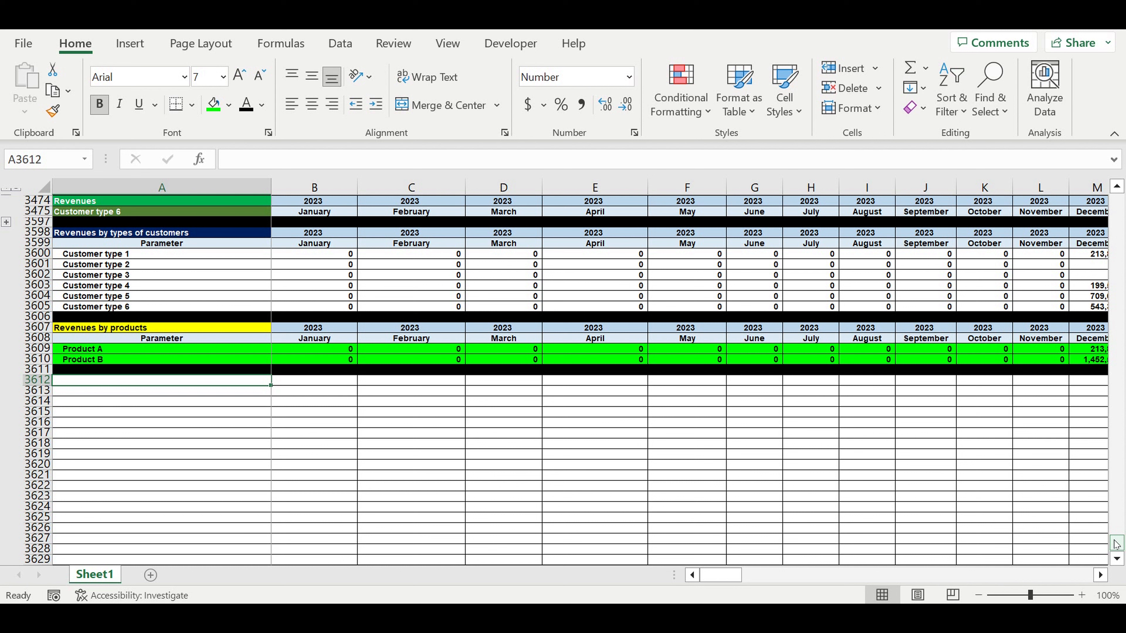
left_click_drag(1115, 543, 1125, 179)
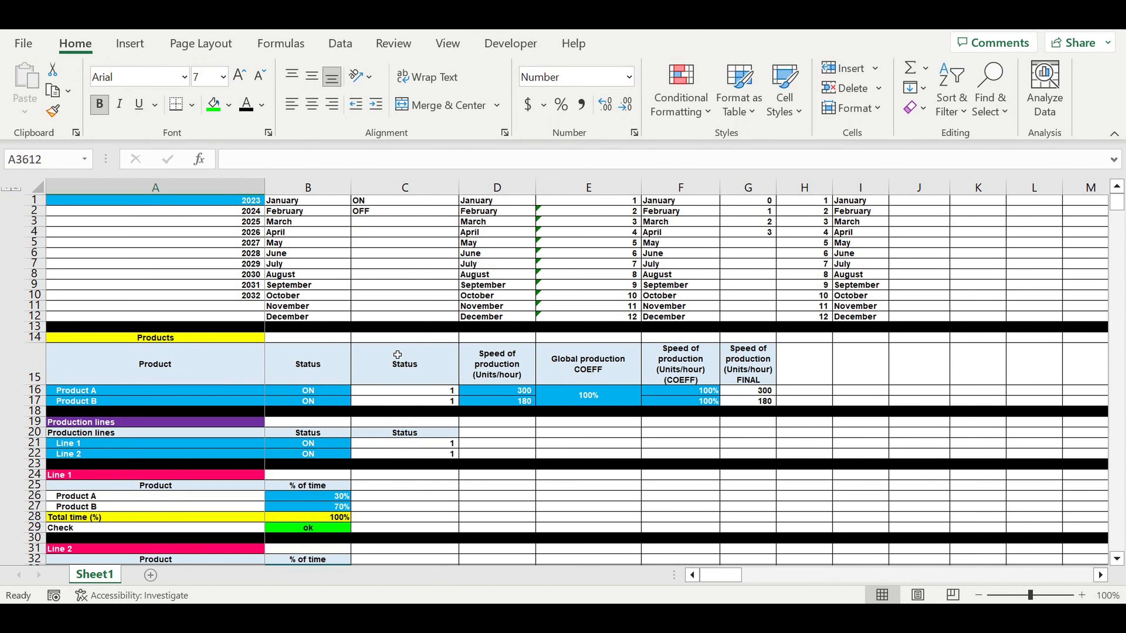
left_click(102, 392)
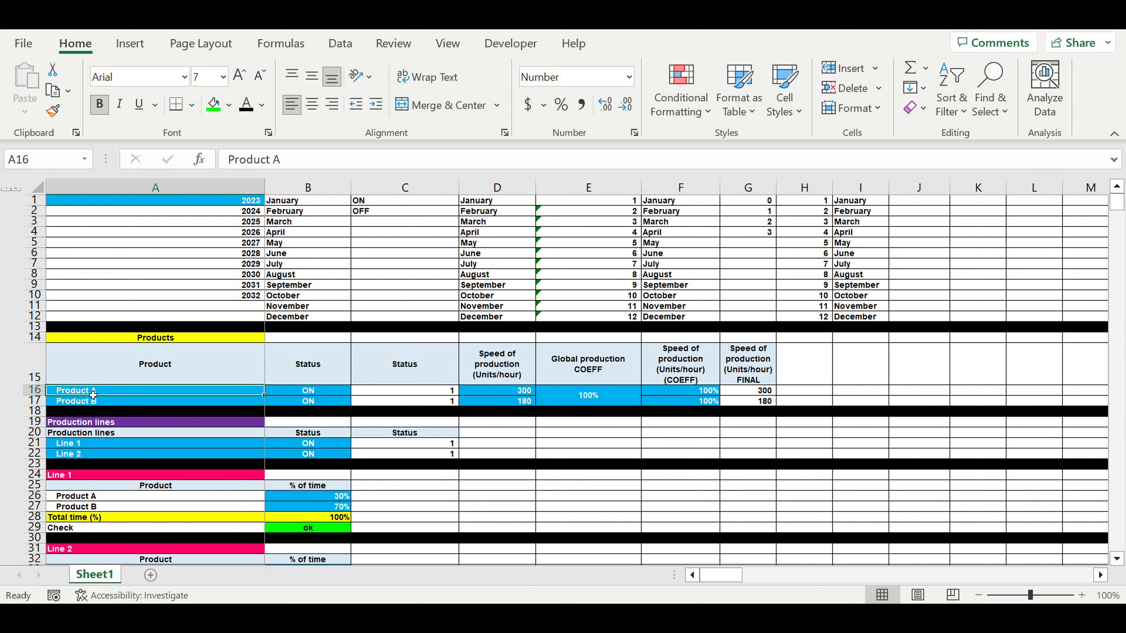
left_click_drag(94, 392, 94, 402)
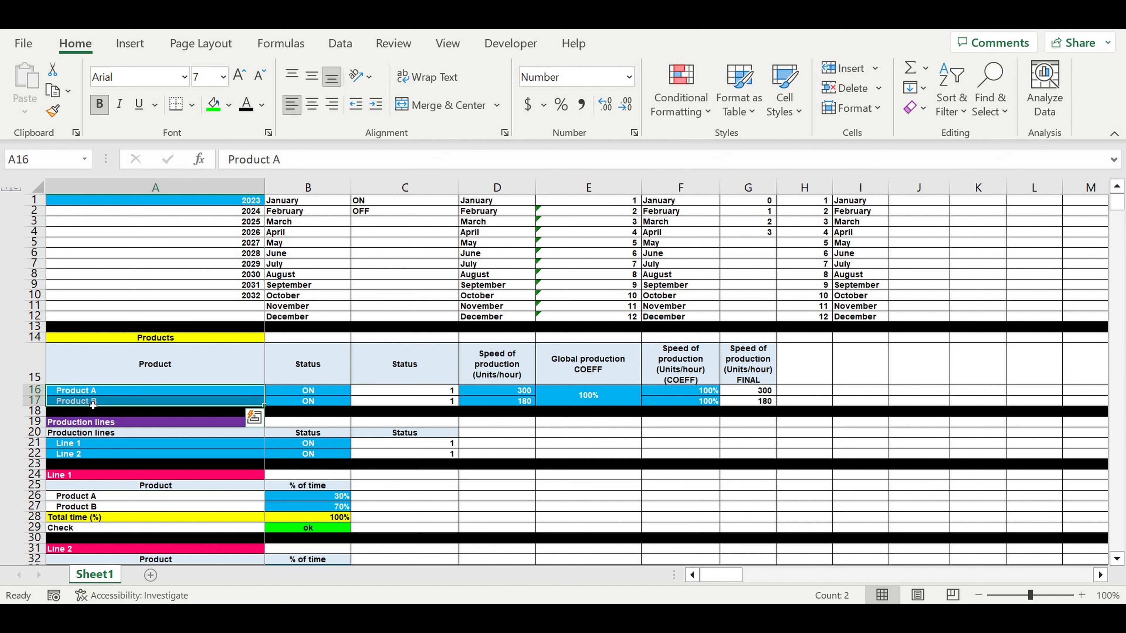
left_click(94, 401)
left_click(341, 392)
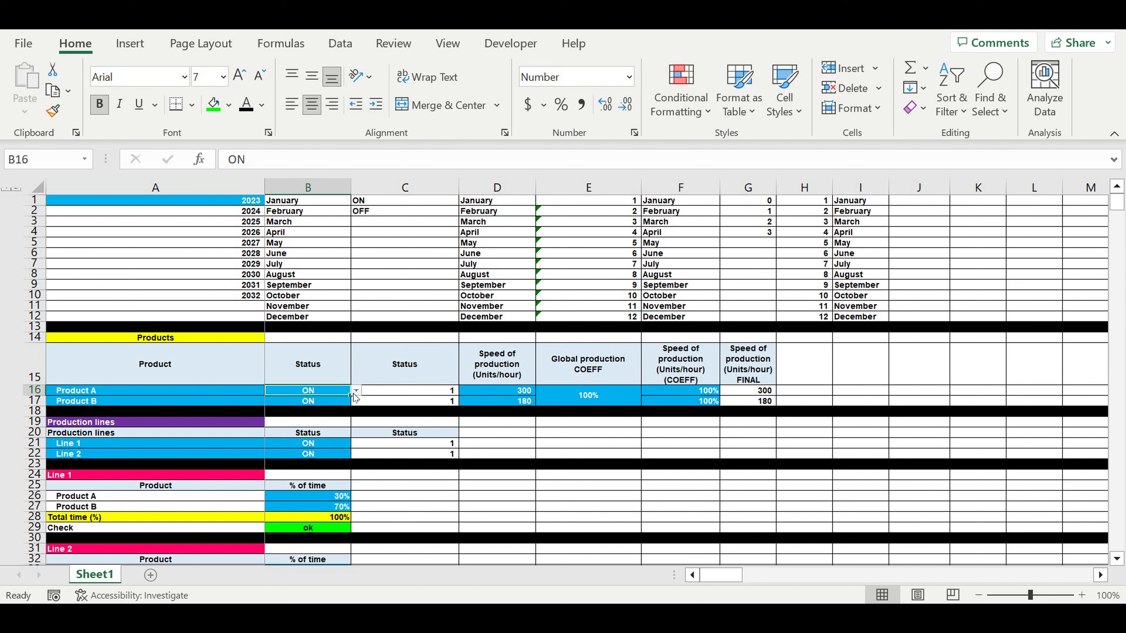
left_click(356, 390)
key("Escape")
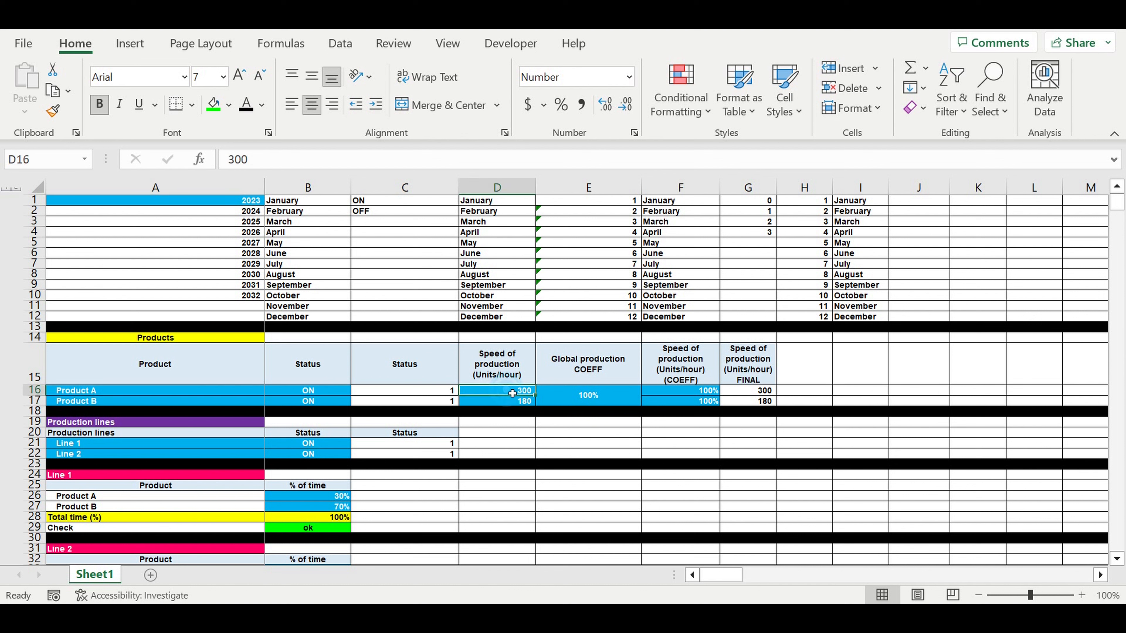
Step: Review the production speeds, the global production coefficient and the individual speed coefficients of Product A and Product B
left_click_drag(509, 392, 584, 402)
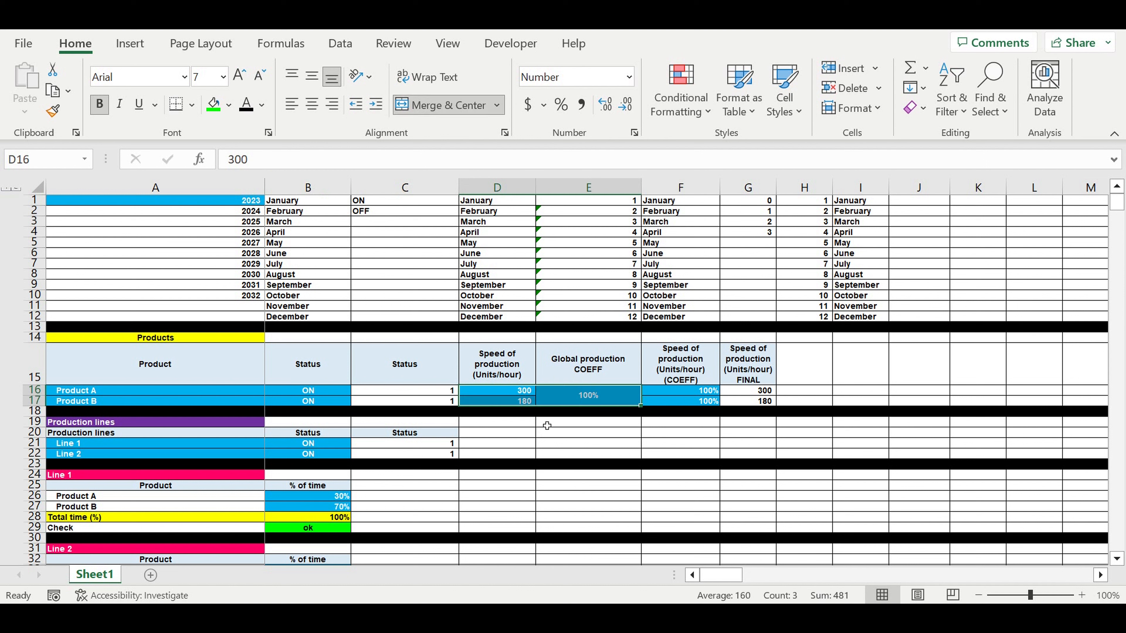
left_click_drag(521, 392, 522, 401)
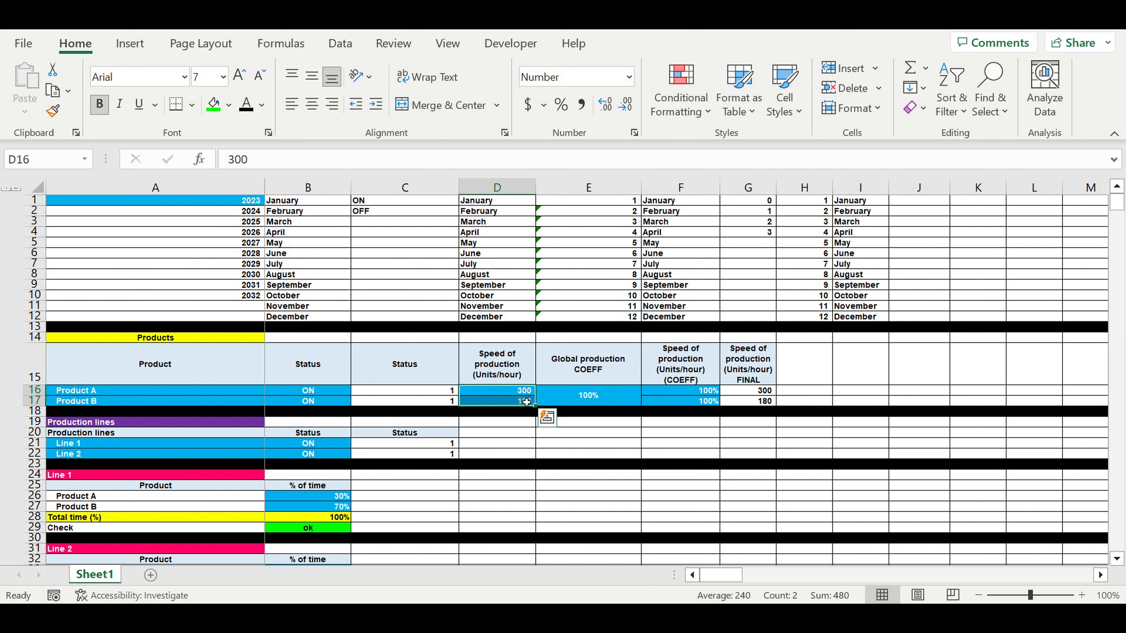
left_click(598, 394)
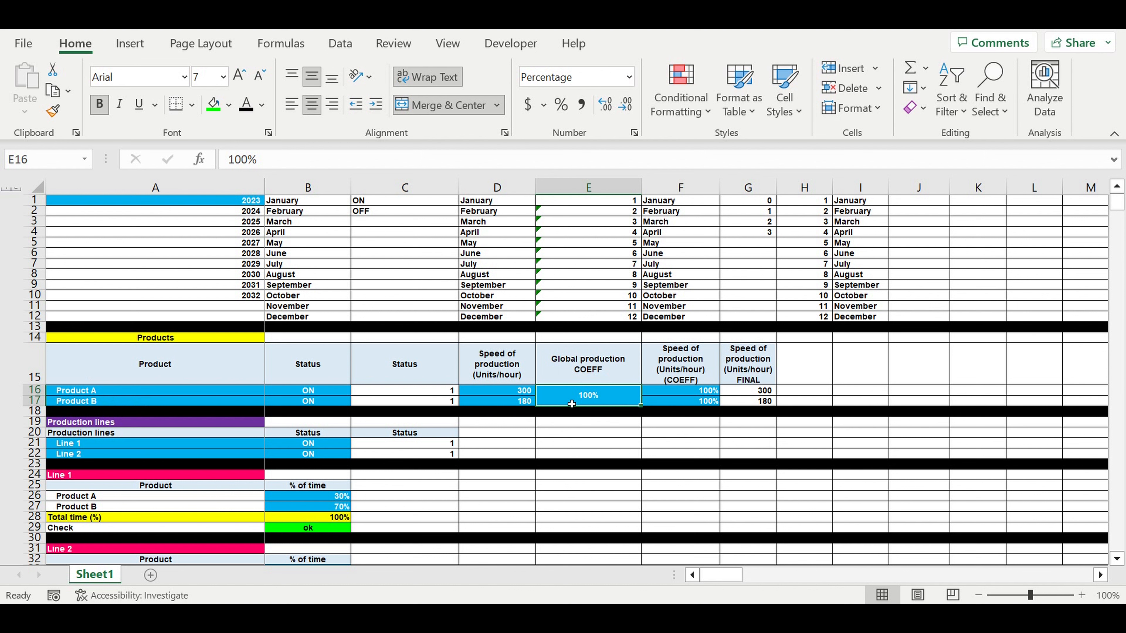
left_click_drag(510, 391, 511, 401)
left_click(591, 401)
left_click_drag(695, 393, 695, 402)
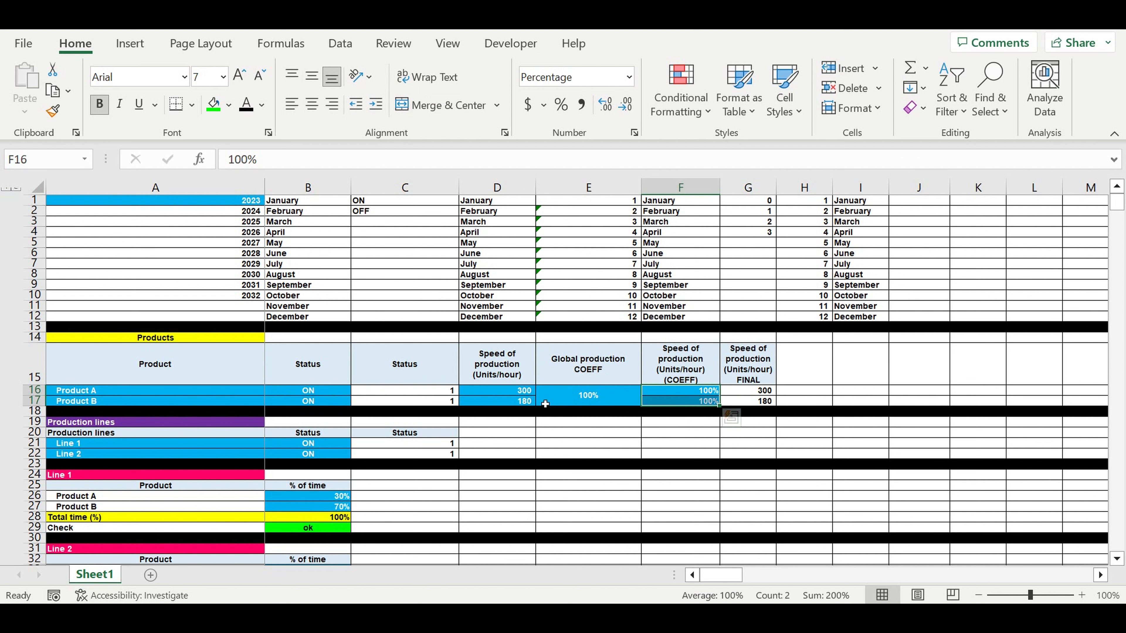
Step: Examine the Line 1 and Line 2 entries in the Production lines table and the status options for Line 1
left_click_drag(141, 444, 142, 455)
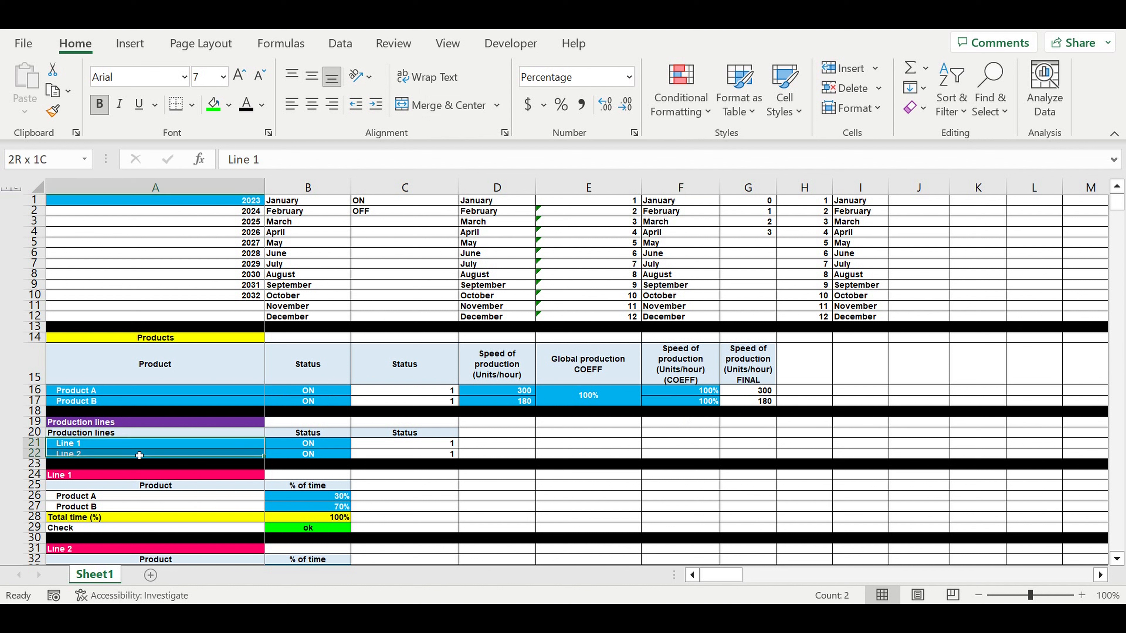
left_click(304, 444)
left_click(356, 443)
key("Escape")
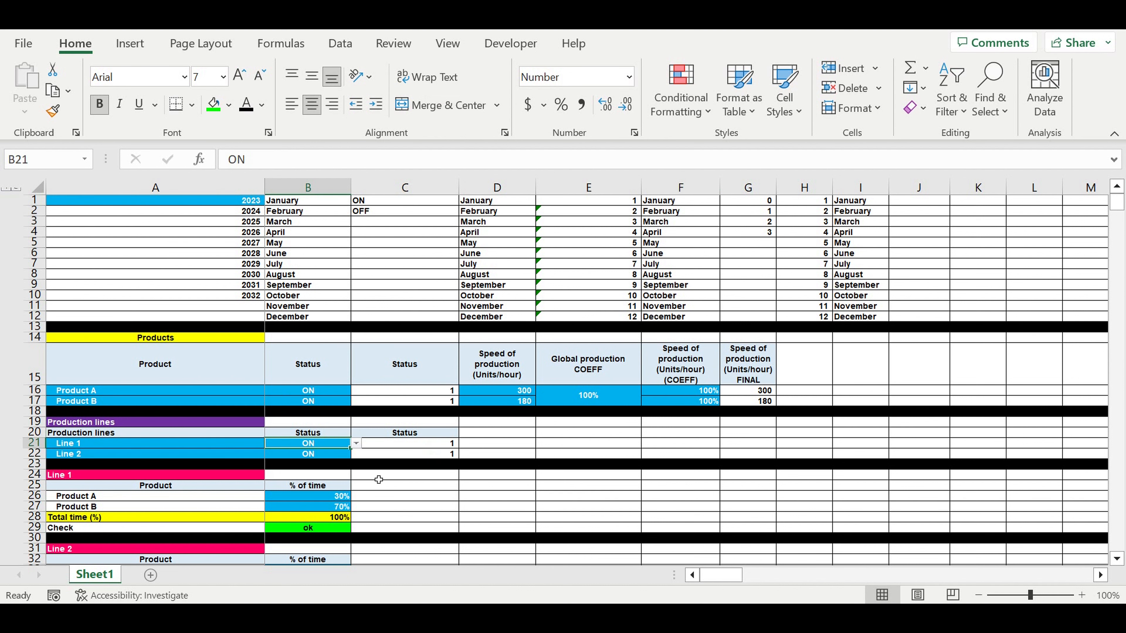
Step: Review the percentage of time assigned to Product A and Product B on Line 1 and Line 2
scroll(401, 476, "down", 3)
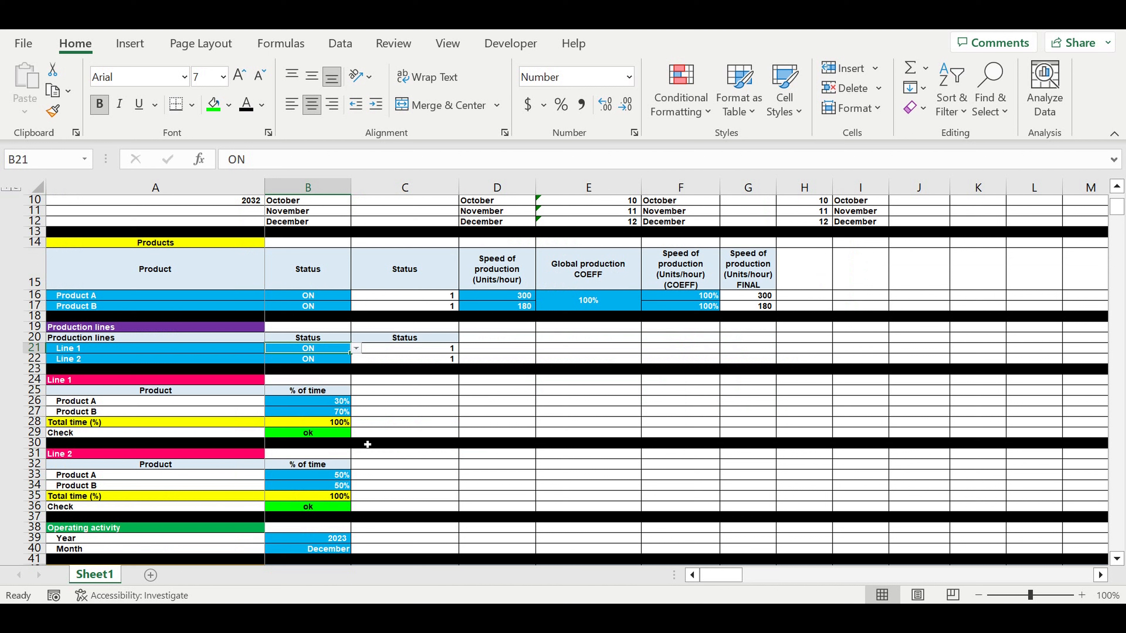
left_click_drag(322, 402, 334, 414)
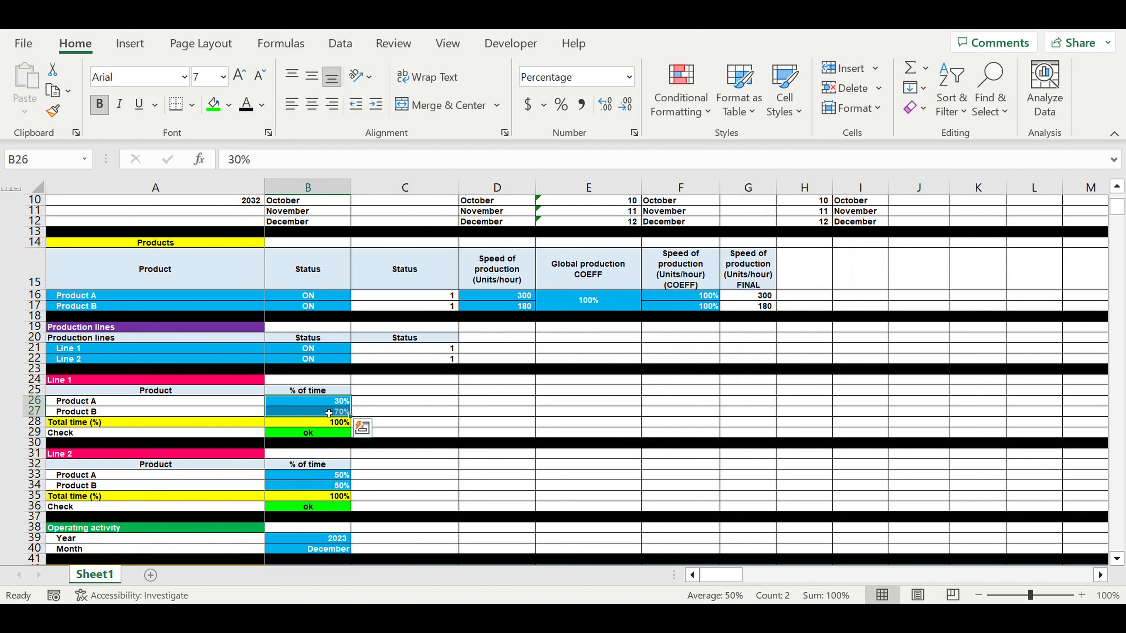
left_click(91, 402)
left_click(90, 380)
left_click_drag(338, 404, 348, 414)
scroll(369, 413, "down", 2)
scroll(369, 412, "down", 1)
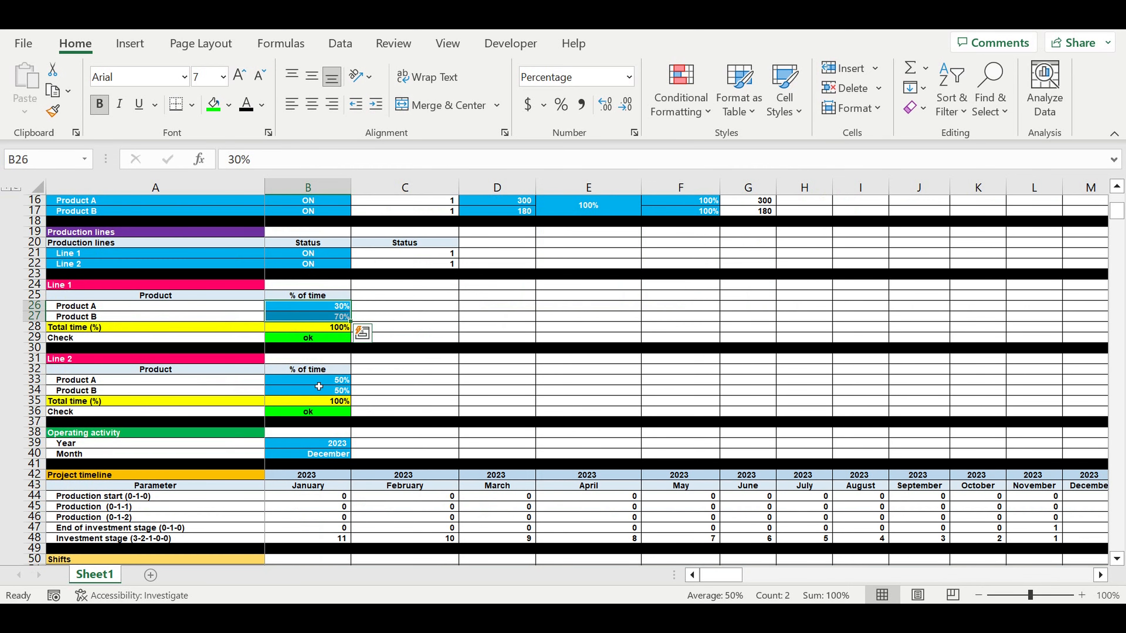
left_click_drag(318, 384, 315, 394)
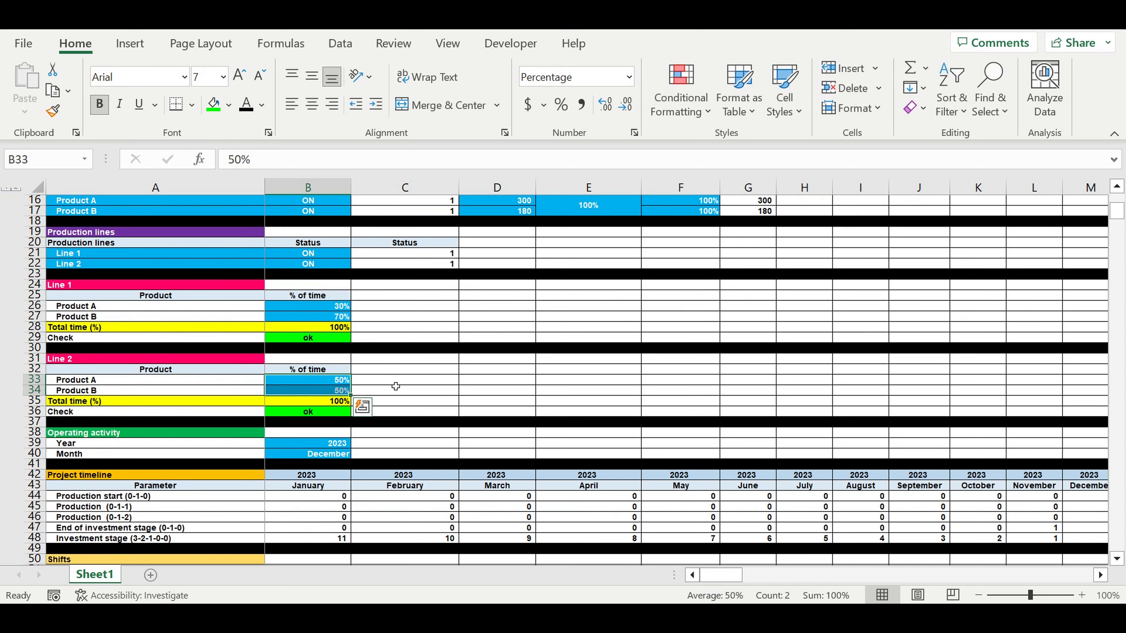
Step: Examine the year and month inputs under Operating activity and look over the project timeline below them
scroll(397, 402, "down", 1)
left_click_drag(310, 416, 318, 418)
left_click(321, 422)
scroll(369, 438, "down", 10)
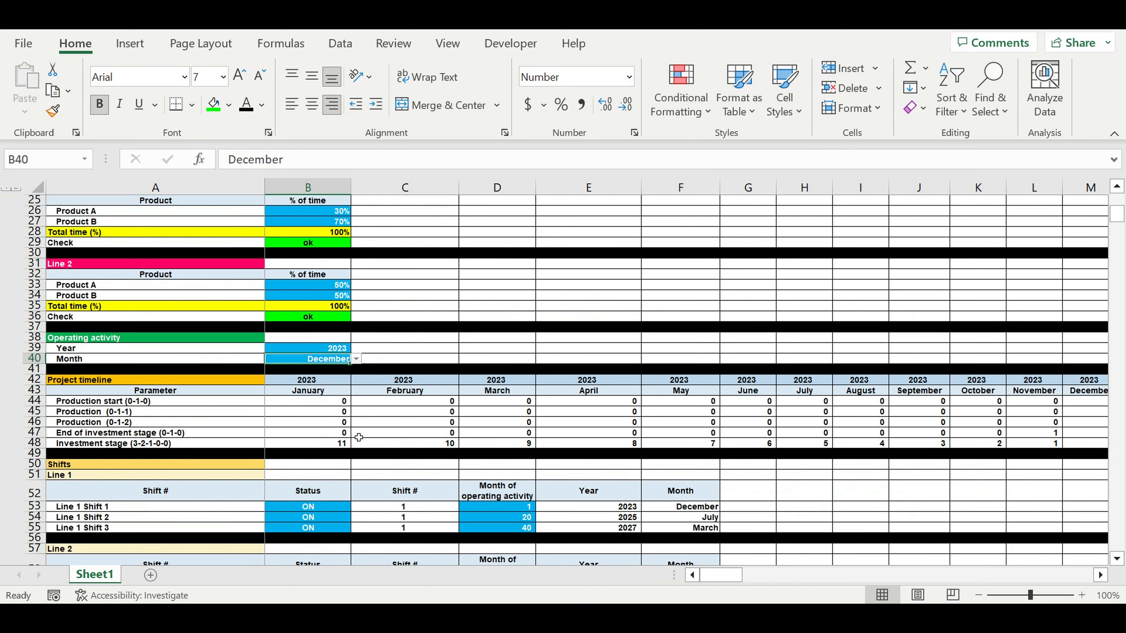
scroll(355, 434, "down", 1)
scroll(356, 432, "up", 3)
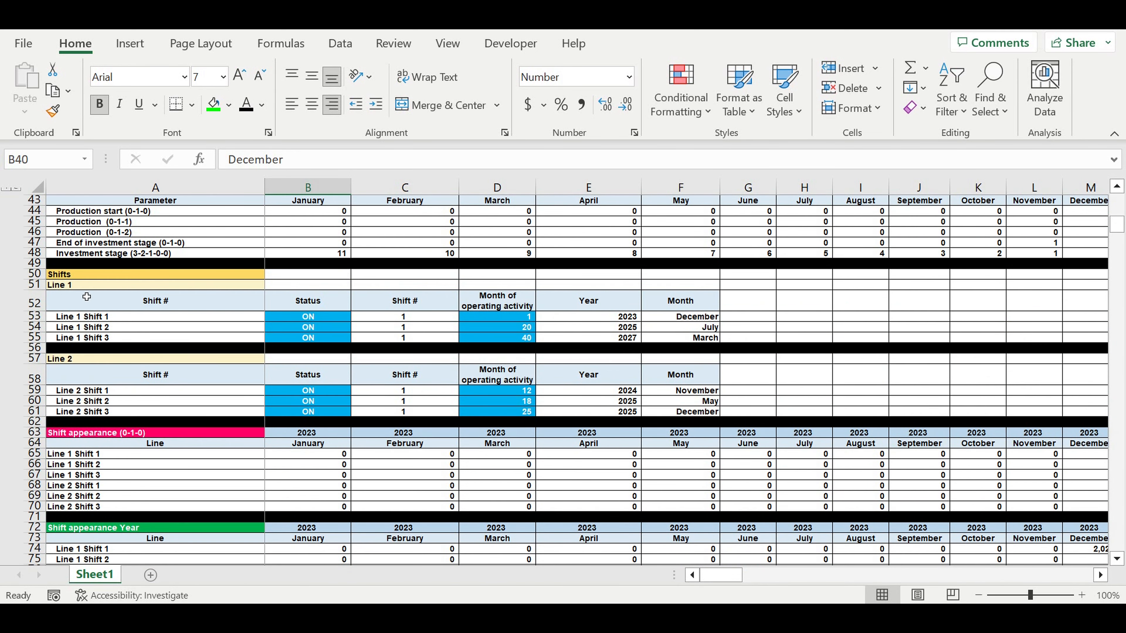
Step: Review the status cells of the Line 1 and Line 2 shifts and the status options for Line 1 Shift 2
left_click(78, 286)
left_click_drag(306, 317, 305, 344)
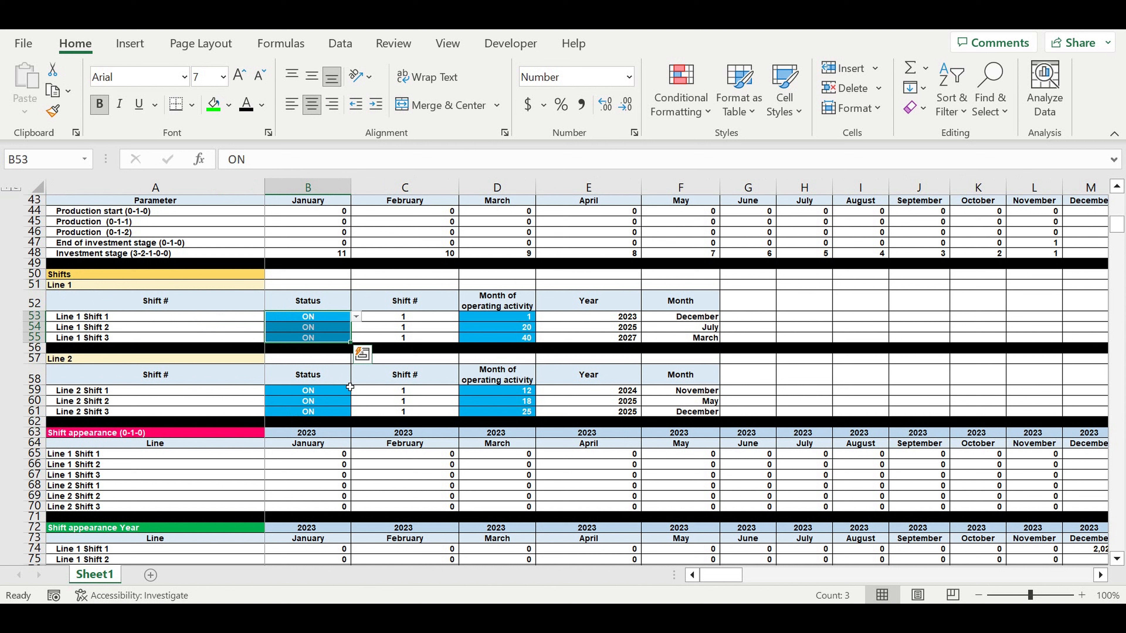
left_click(334, 389)
left_click_drag(333, 389, 330, 411)
left_click(328, 328)
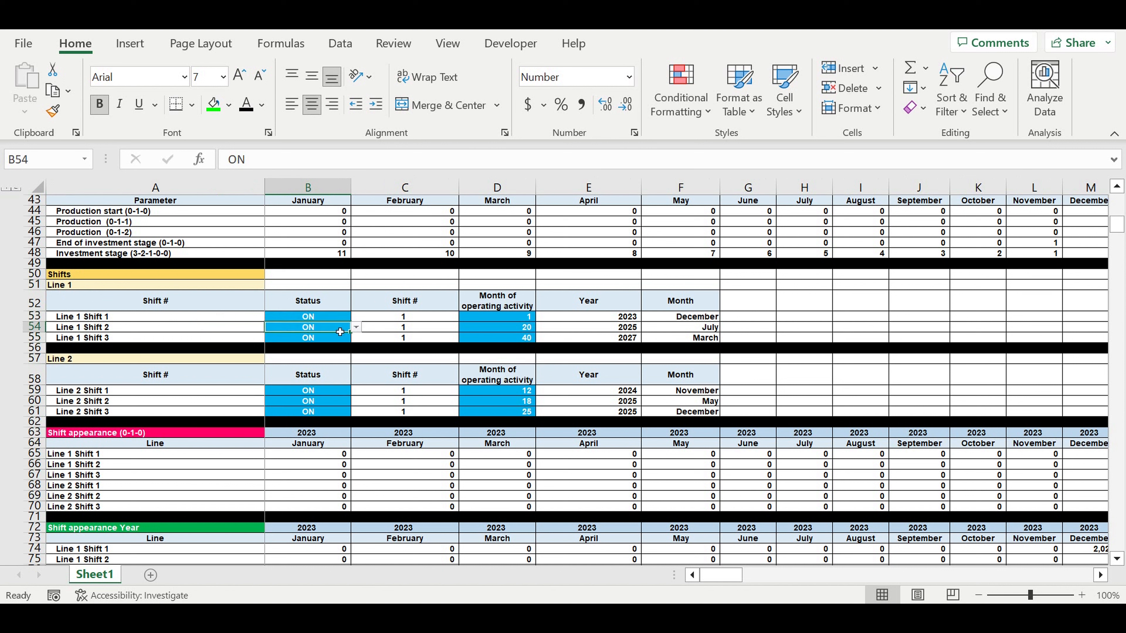
left_click(356, 328)
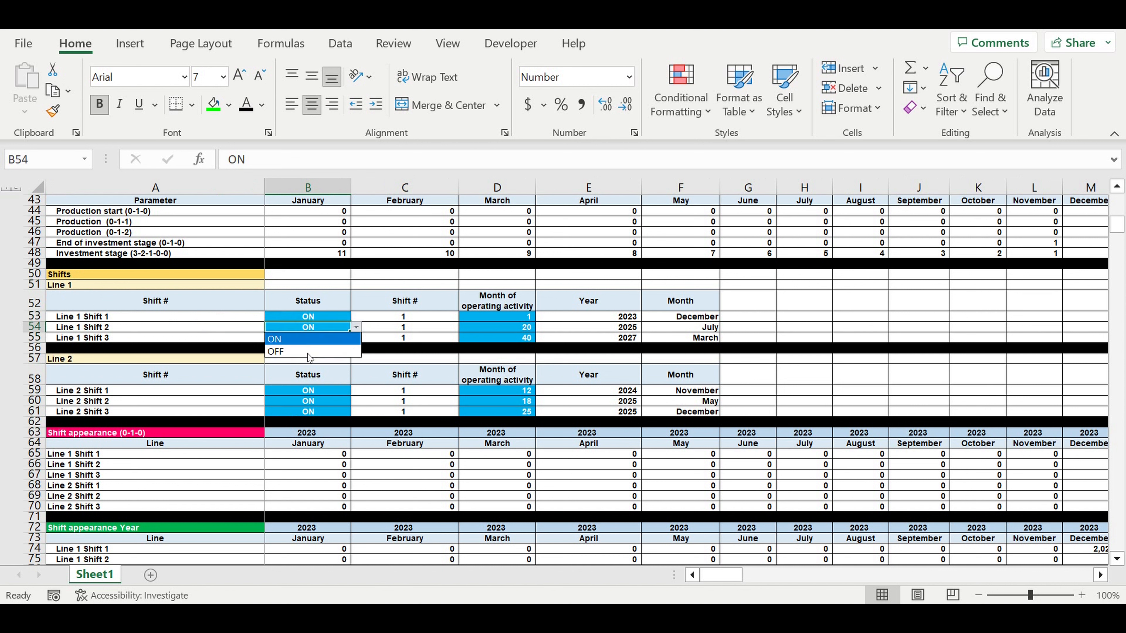
left_click(507, 327)
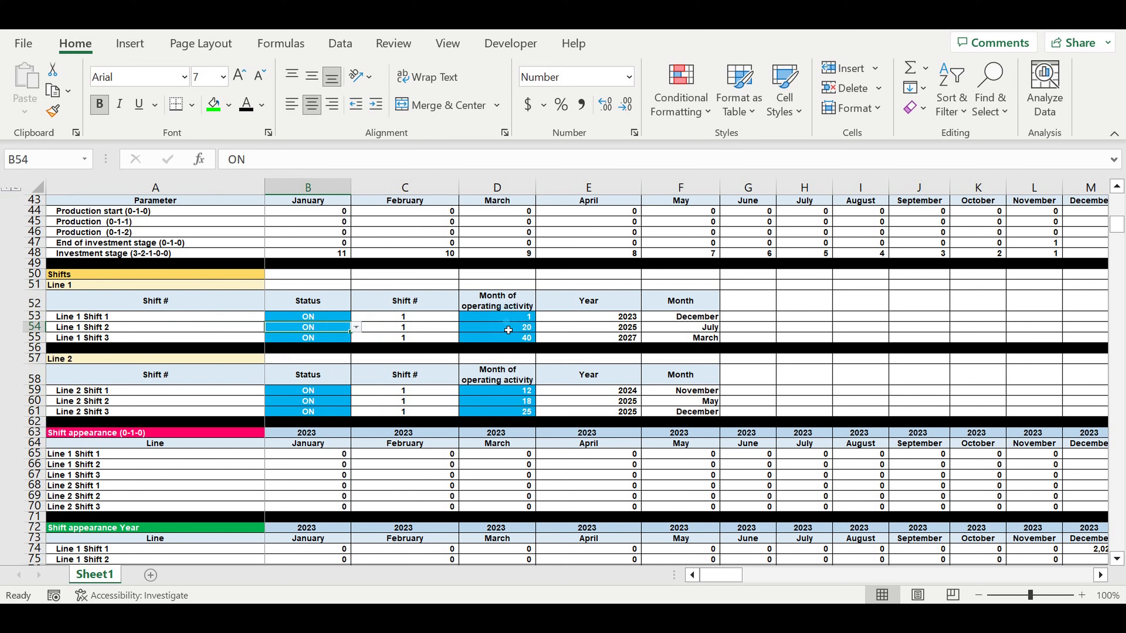
Step: Check the month of operating activity for Line 1 Shift 1 against its calculated month and year
left_click(507, 326)
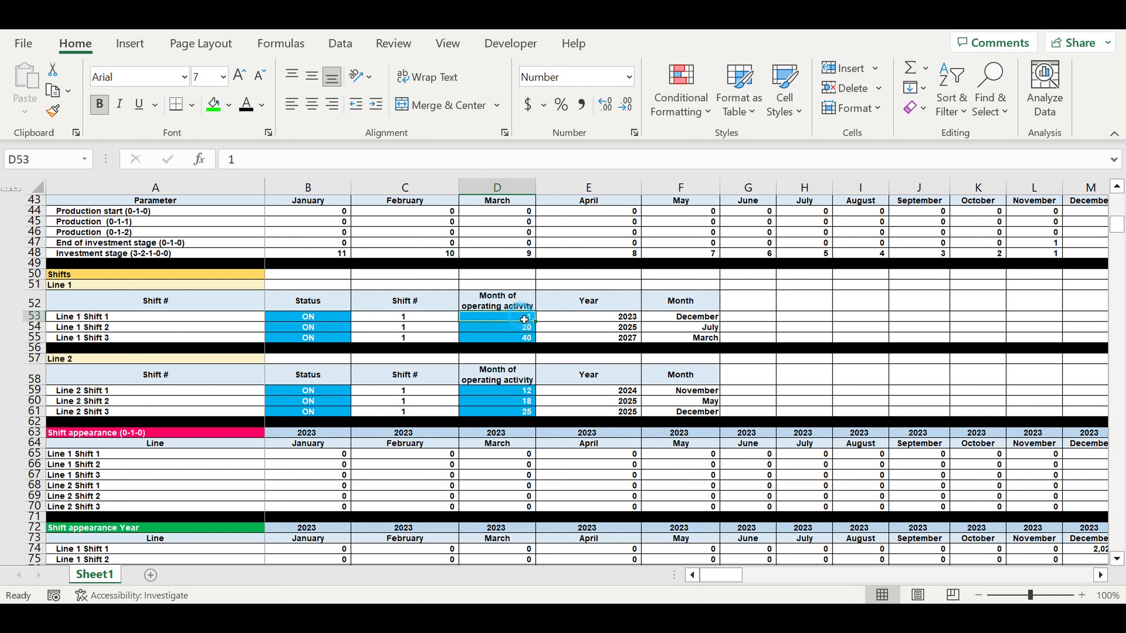
left_click(682, 320)
left_click(590, 323)
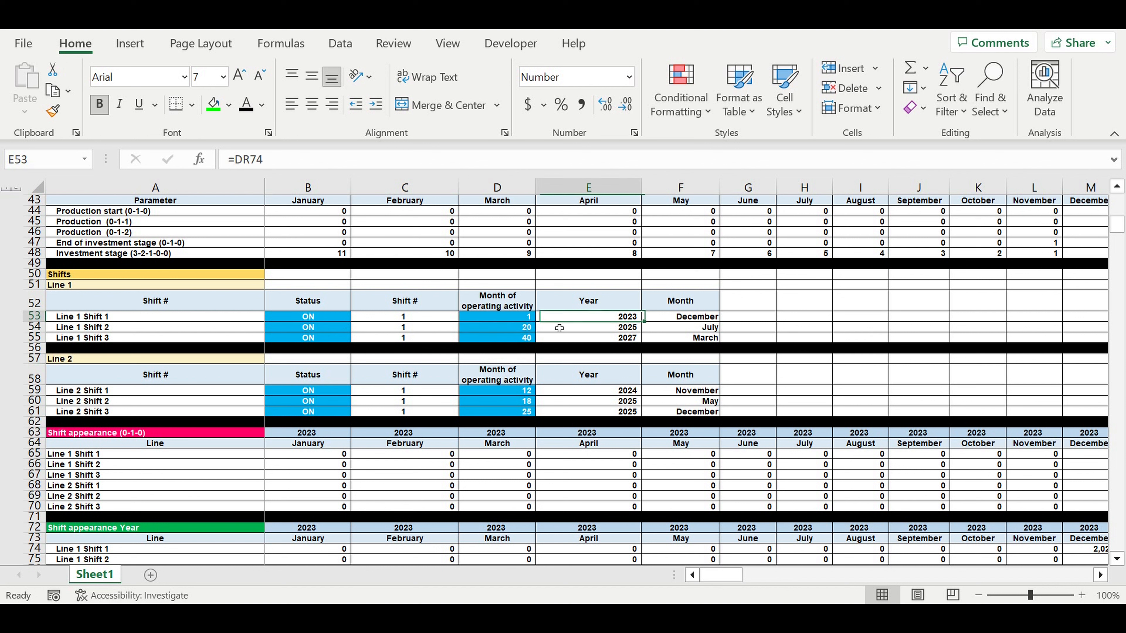
Step: Set the month of operating activity for Line 1 Shift 2 to 10 and check its calculated month and year
left_click(512, 330)
type("1")
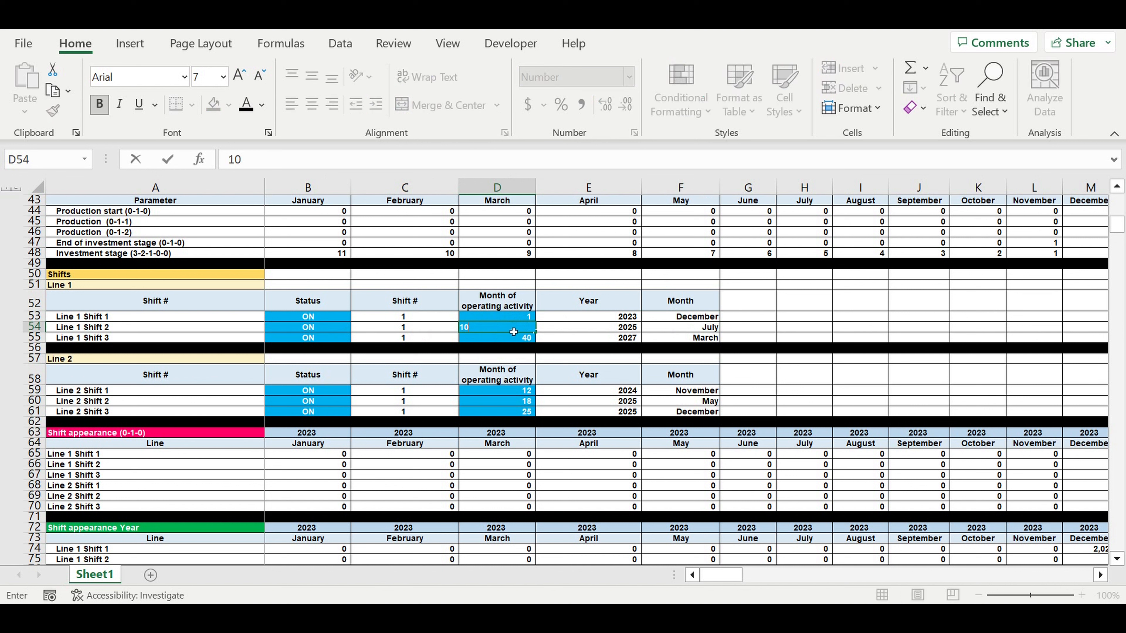
key("ctrl+Return")
left_click(674, 331)
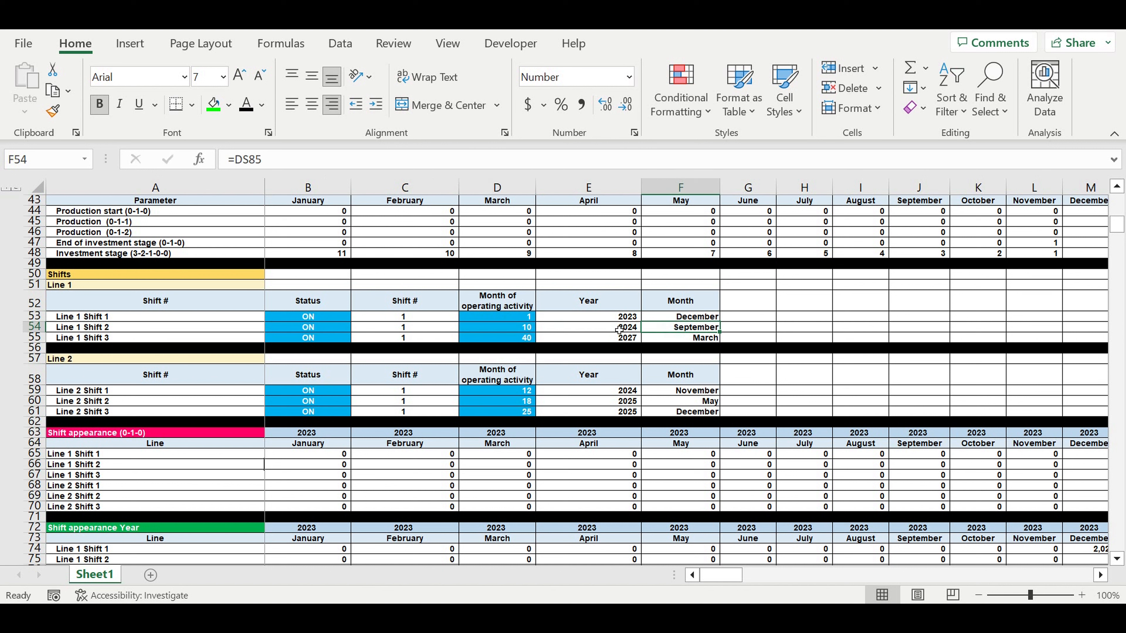
left_click(617, 331)
Step: Set the month of operating activity for Line 1 Shift 3 to 20 and check its calculated month and year
left_click(530, 340)
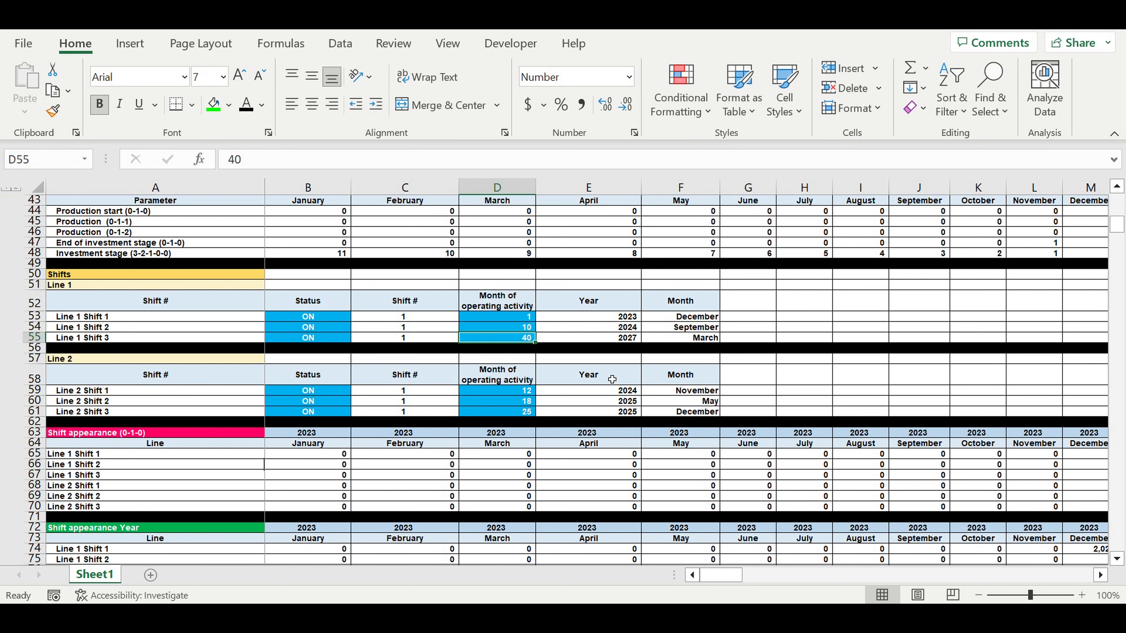
type("20")
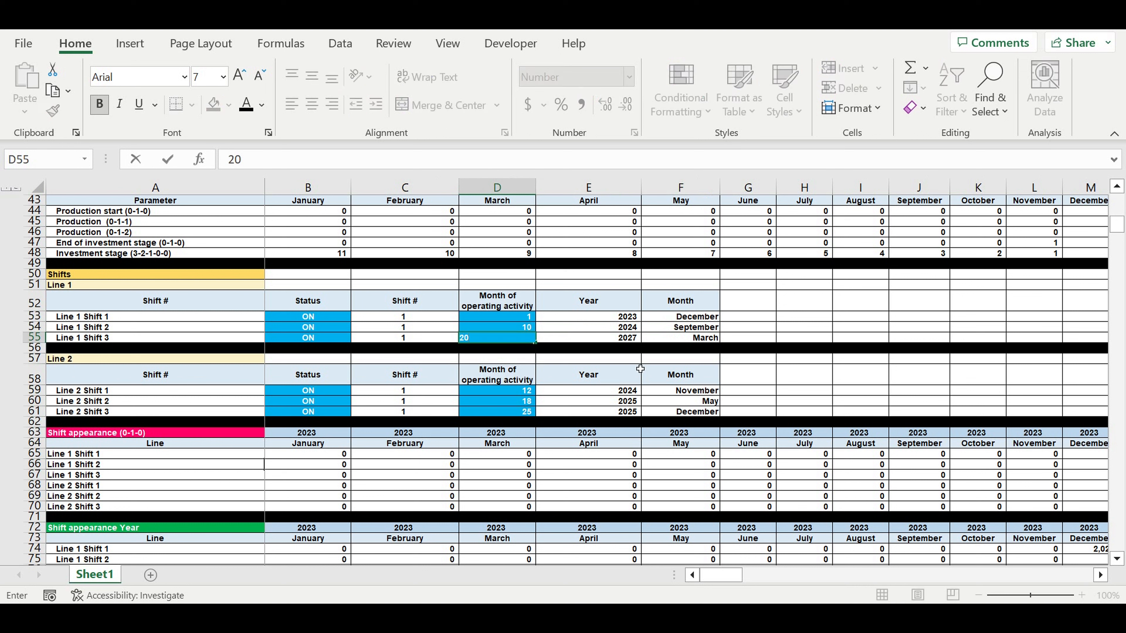
key("Return")
left_click(524, 340)
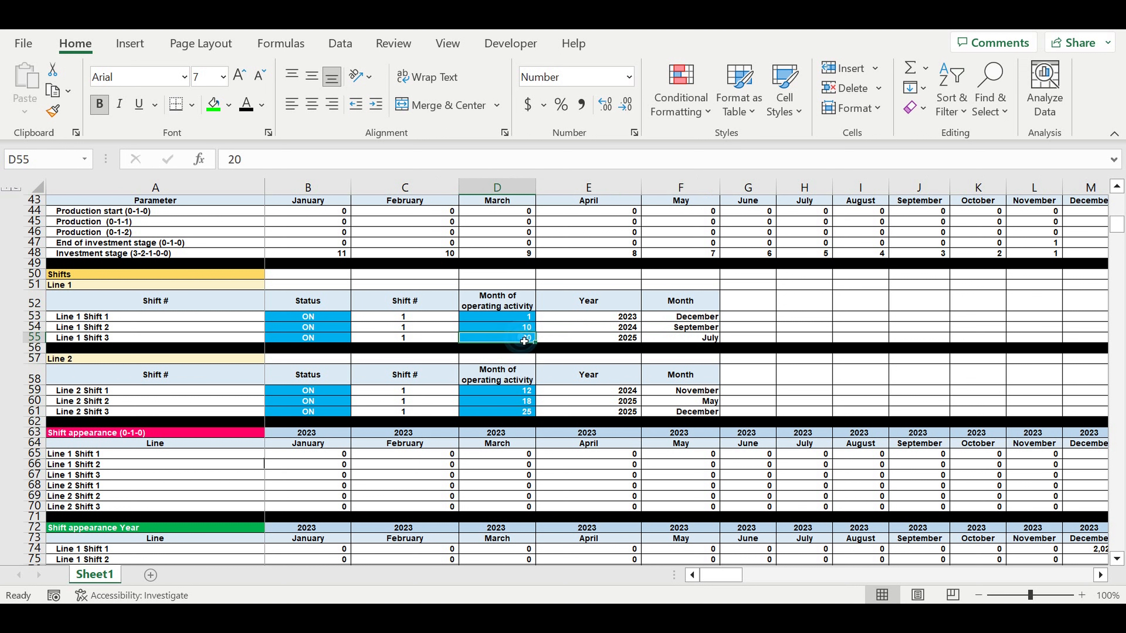
left_click(694, 341)
left_click(630, 340)
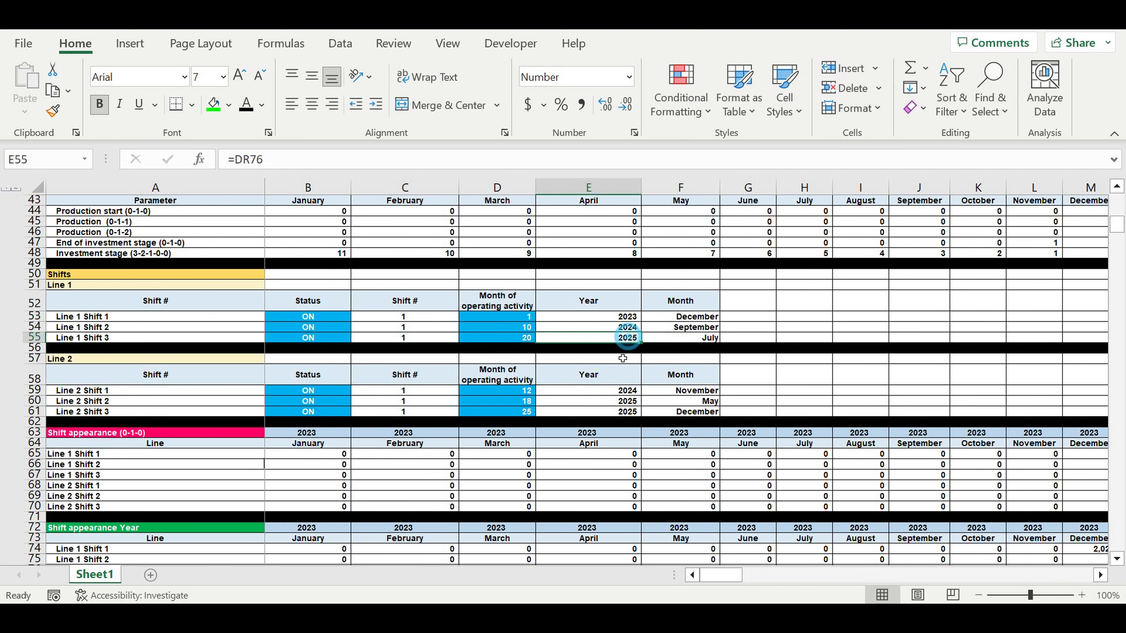
Step: Review the remaining work-time inputs: the Line 2 shift months, the shift duration and the typical-year workdays per month
left_click_drag(499, 391, 501, 412)
scroll(588, 414, "down", 5)
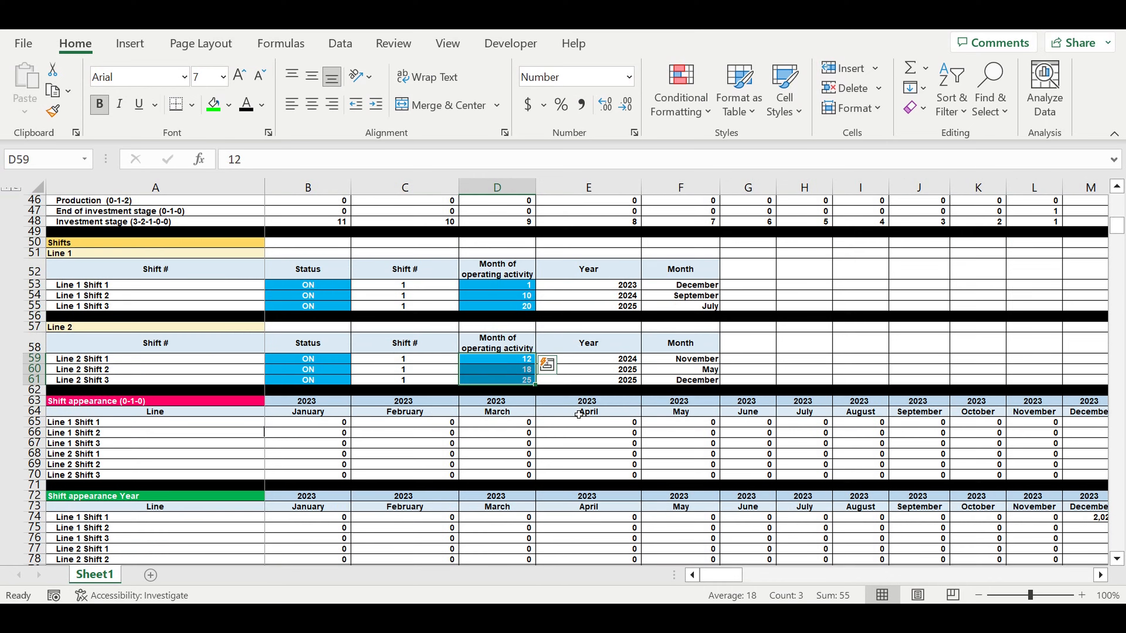
scroll(563, 411, "down", 9)
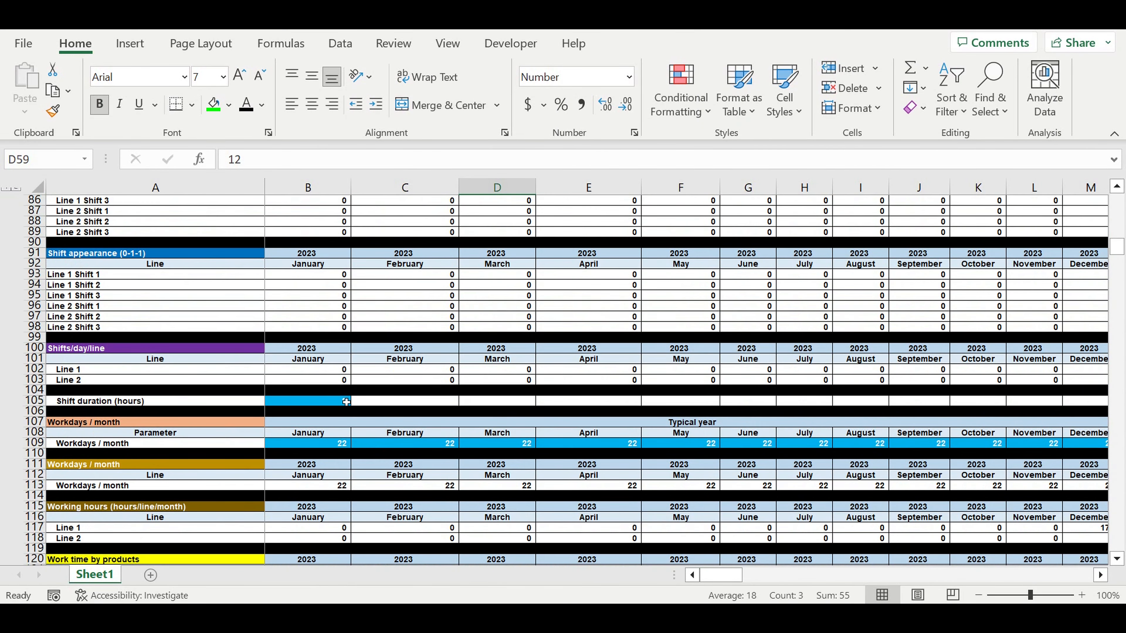
left_click(323, 402)
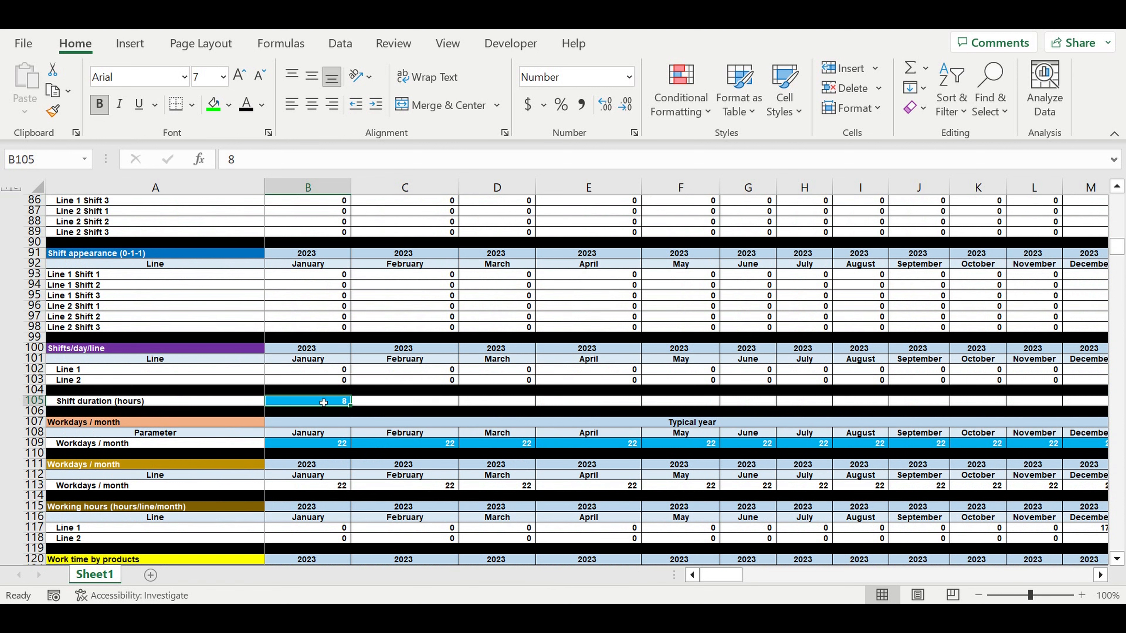
left_click_drag(340, 443, 983, 448)
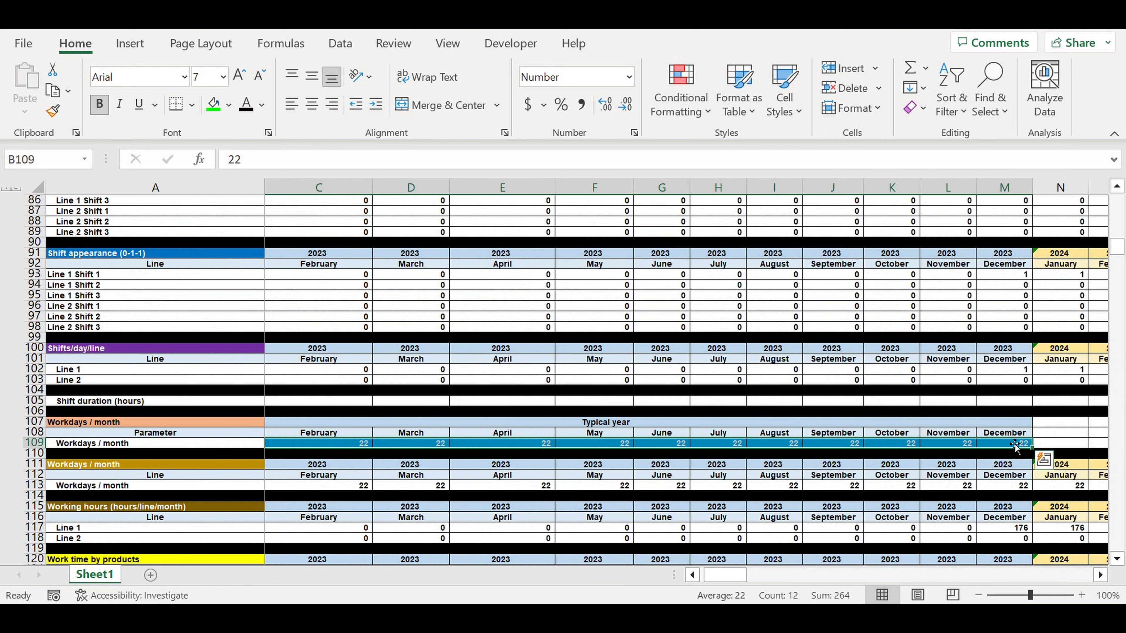
left_click_drag(1000, 434, 997, 427, "ctrl")
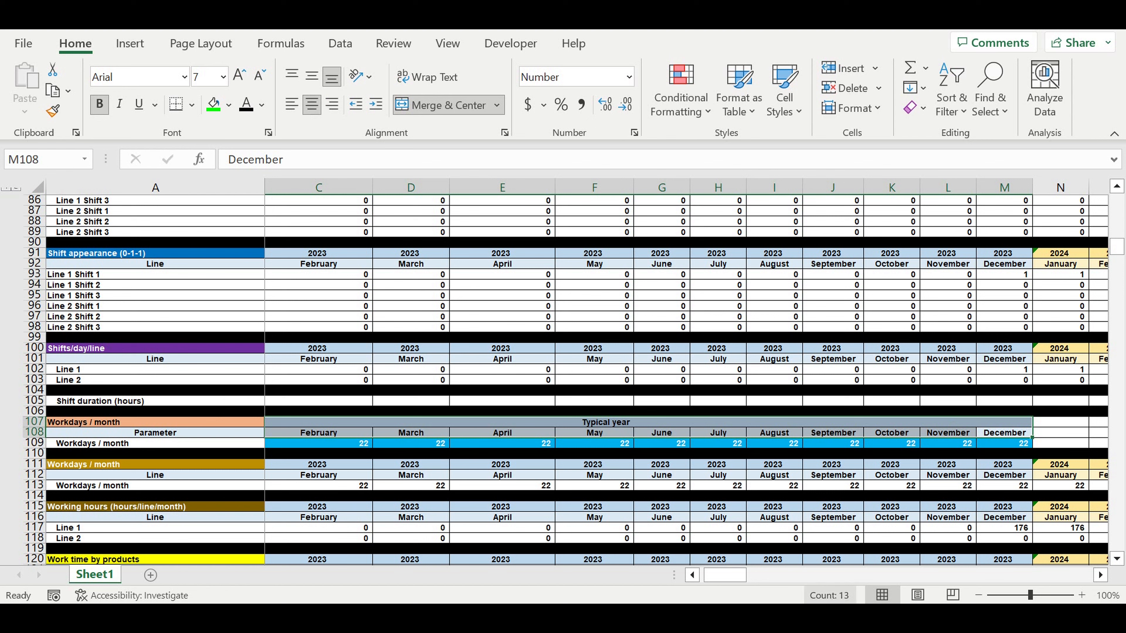
Step: Review the direct costs library inputs: item names, unit prices, local coefficients and the global coefficient
left_click_drag(723, 578, 723, 578)
scroll(497, 477, "down", 15)
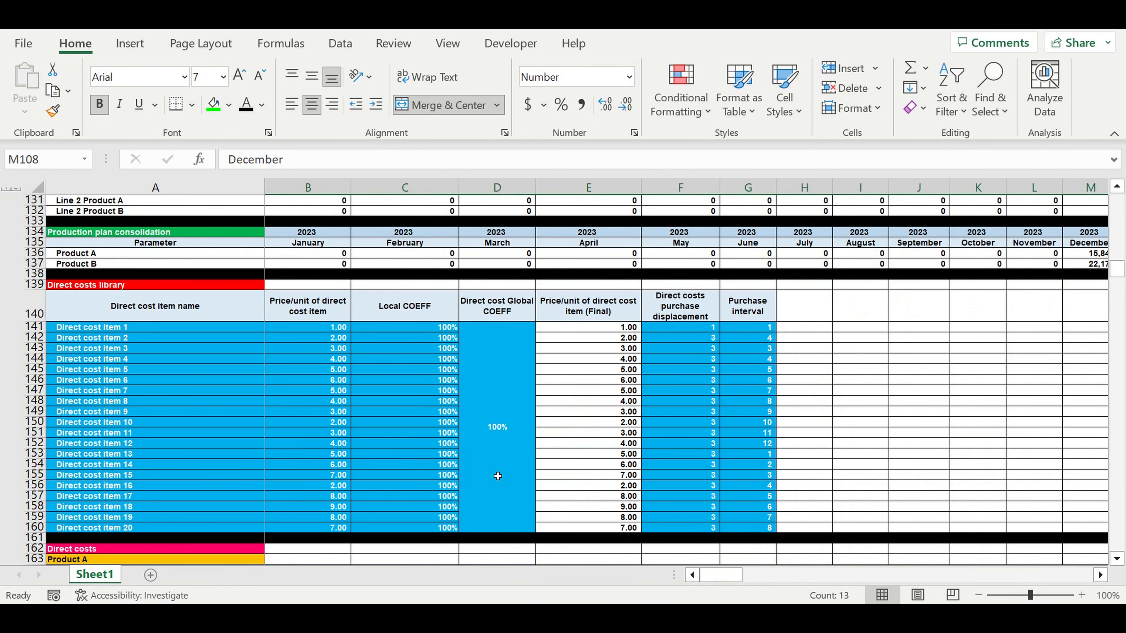
scroll(497, 476, "down", 1)
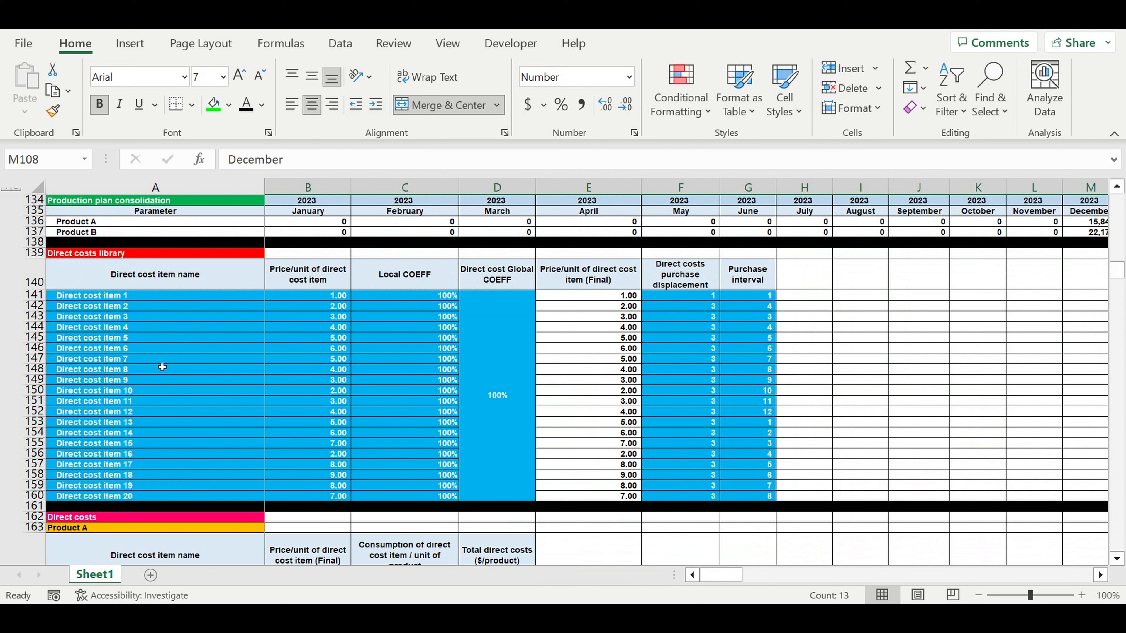
left_click_drag(100, 296, 102, 500)
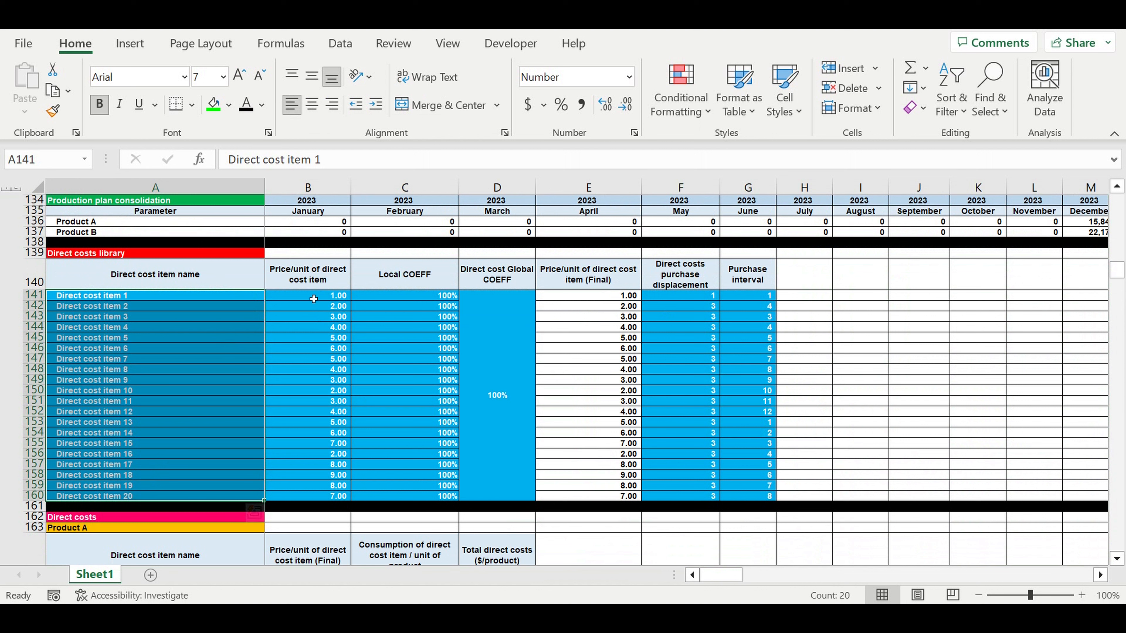
left_click(309, 295)
left_click_drag(313, 305, 292, 499)
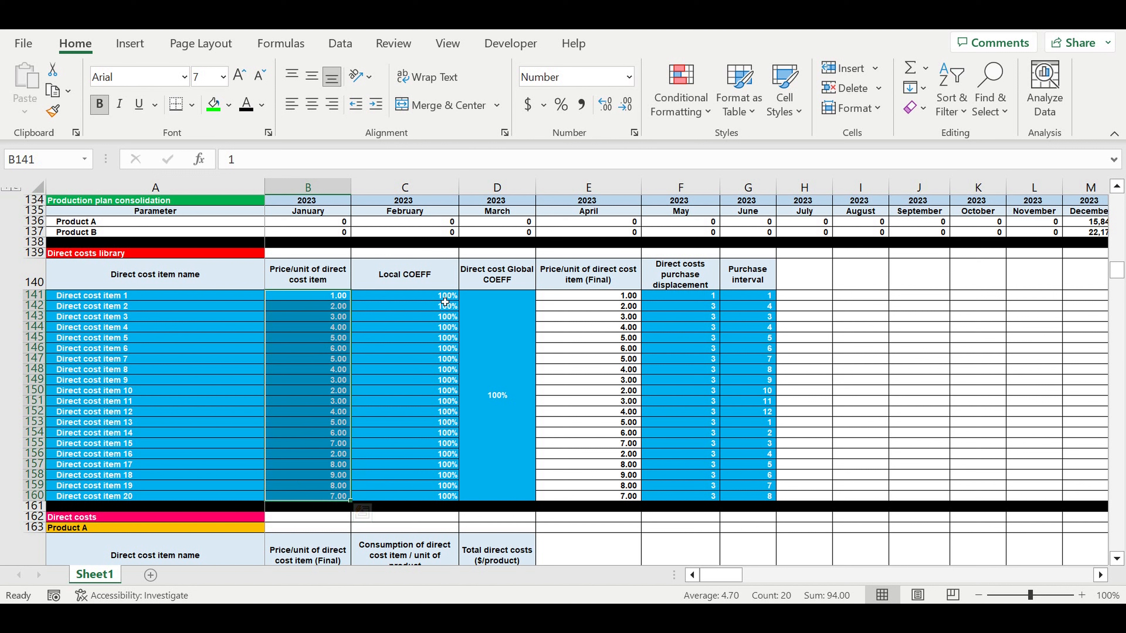
left_click_drag(443, 295, 497, 399)
left_click(494, 373)
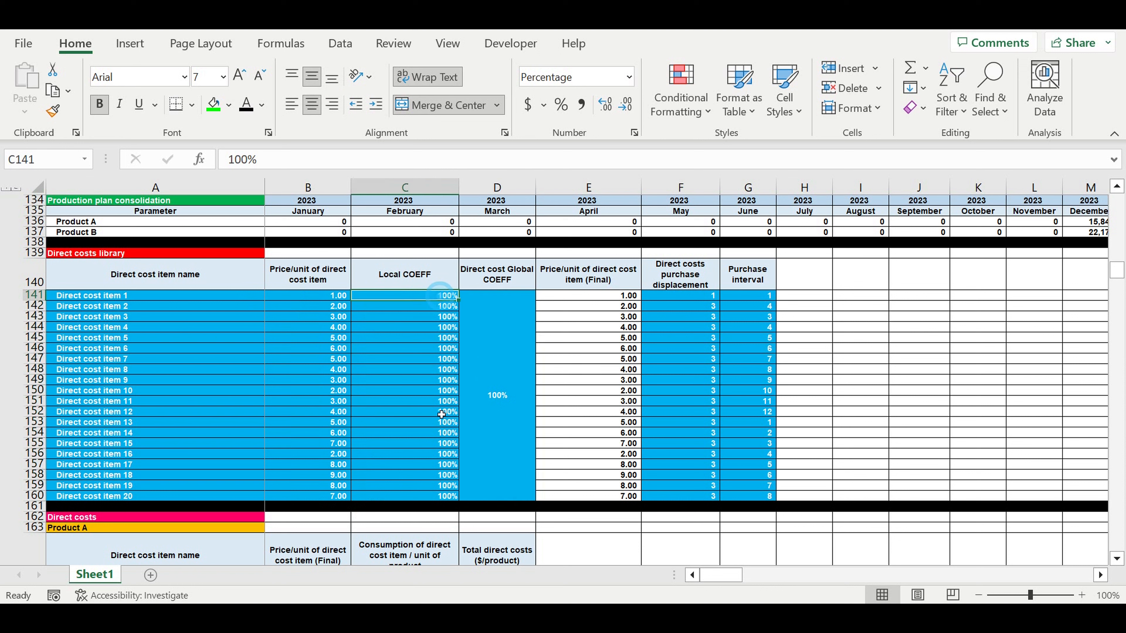
left_click_drag(439, 298, 448, 464)
Step: Set the direct costs purchase displacement of Direct cost item 1 to 0
left_click(675, 300)
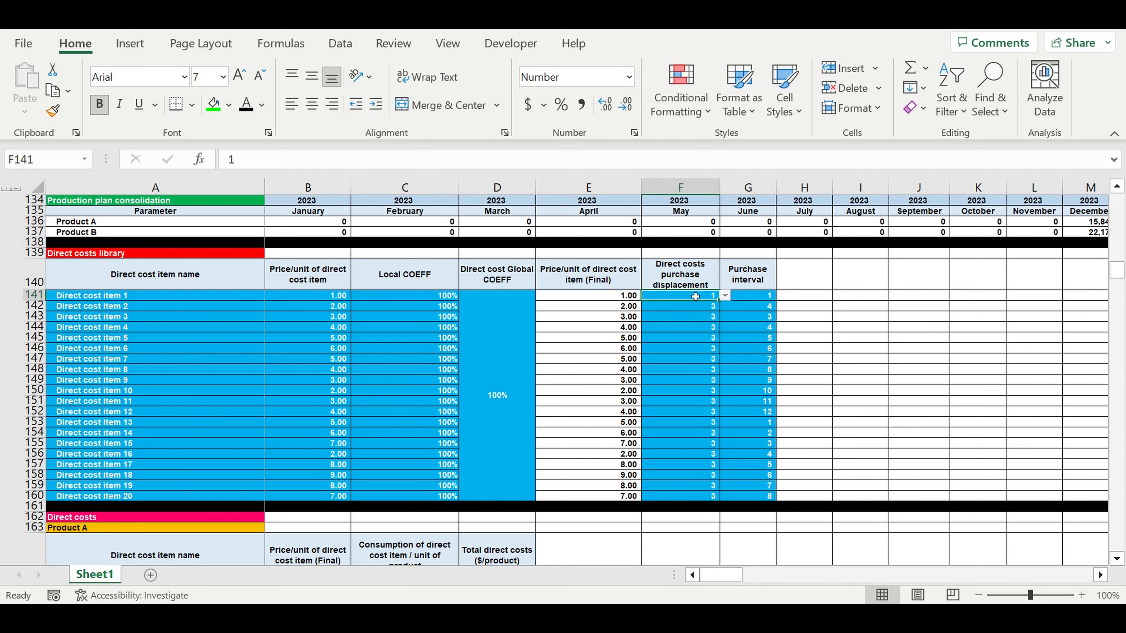
left_click(725, 296)
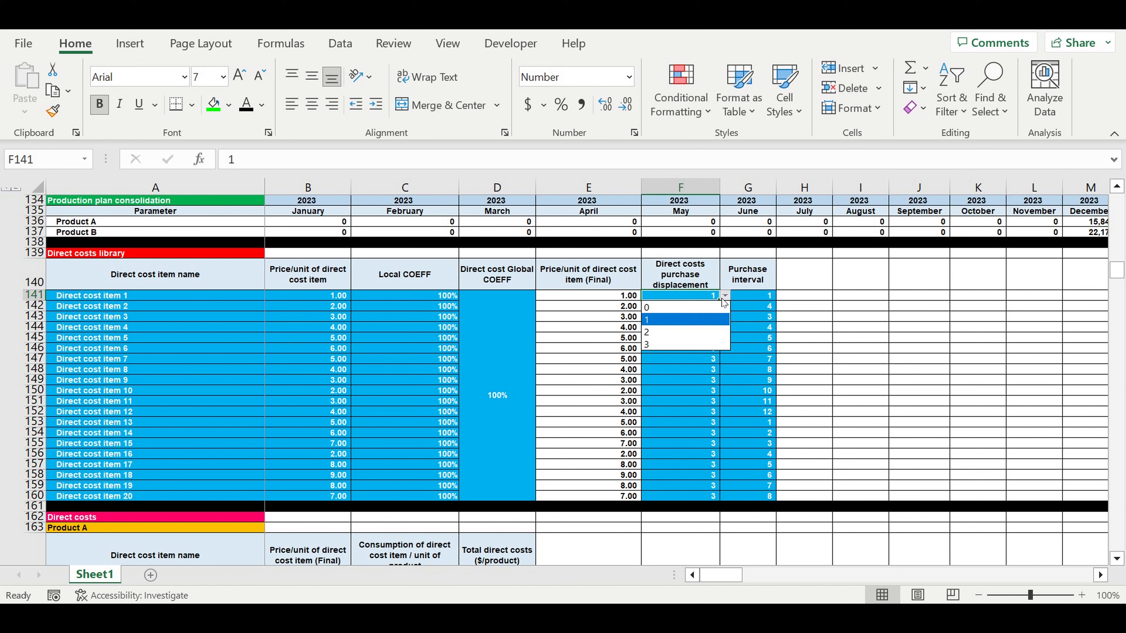
left_click(661, 311)
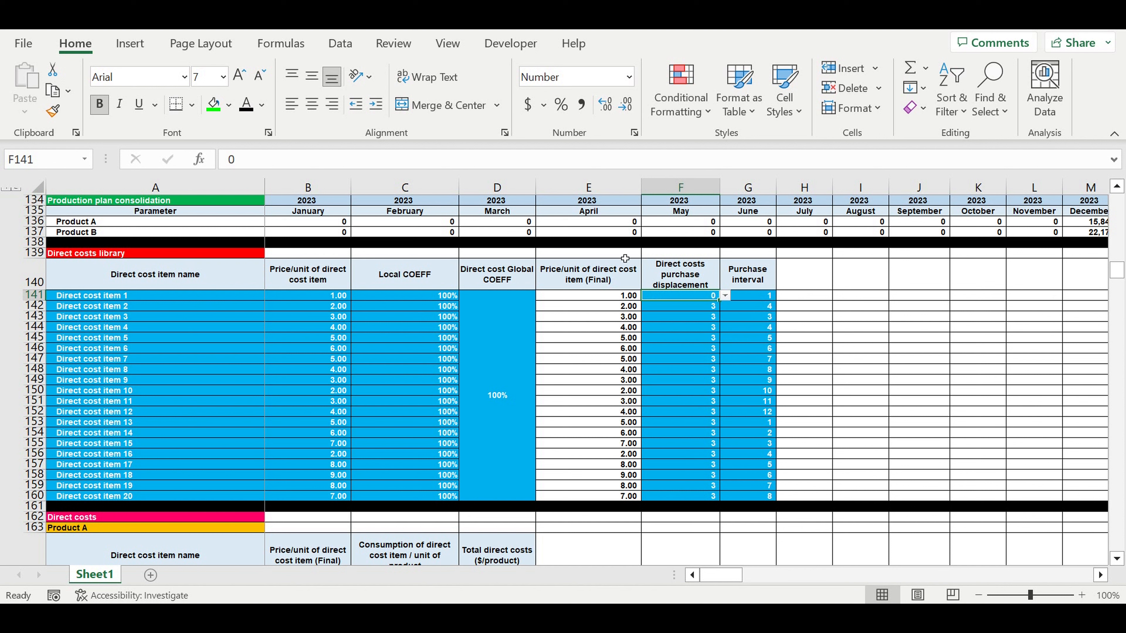
Step: Review the purchase intervals in the direct costs library and the interval options offered for Direct cost item 1
left_click(765, 298)
left_click_drag(765, 299, 752, 410)
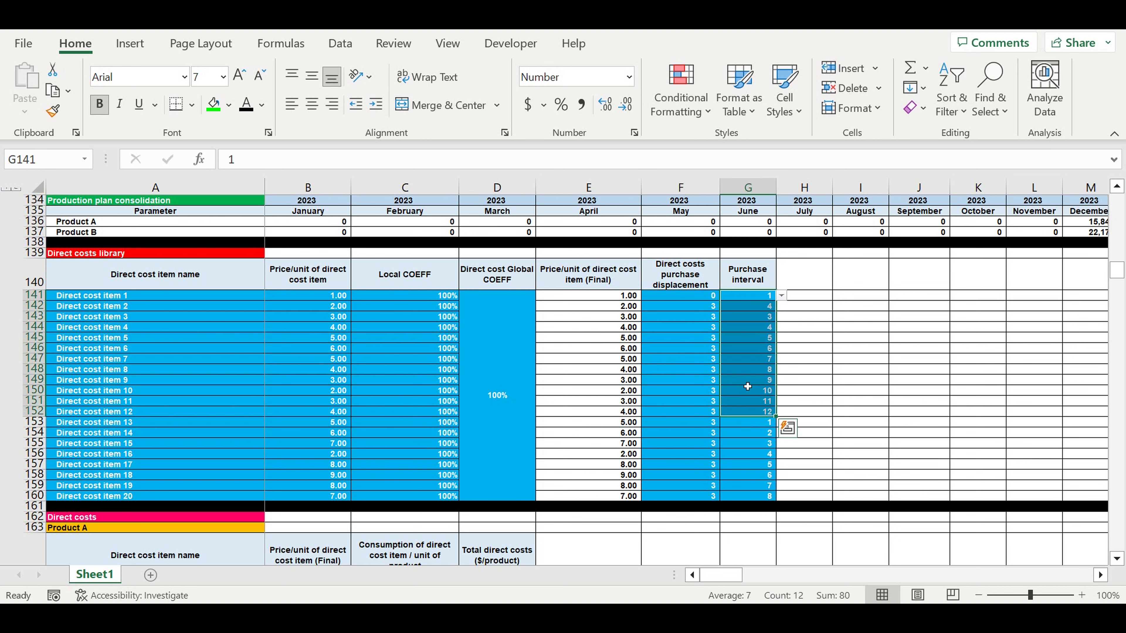
left_click(756, 367)
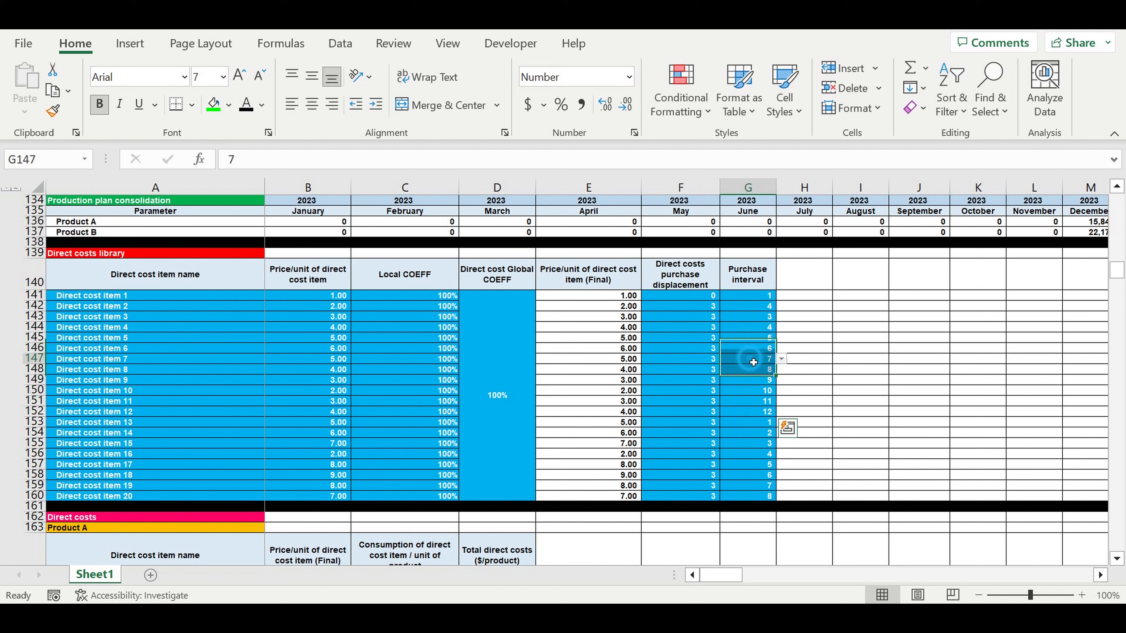
left_click(750, 295)
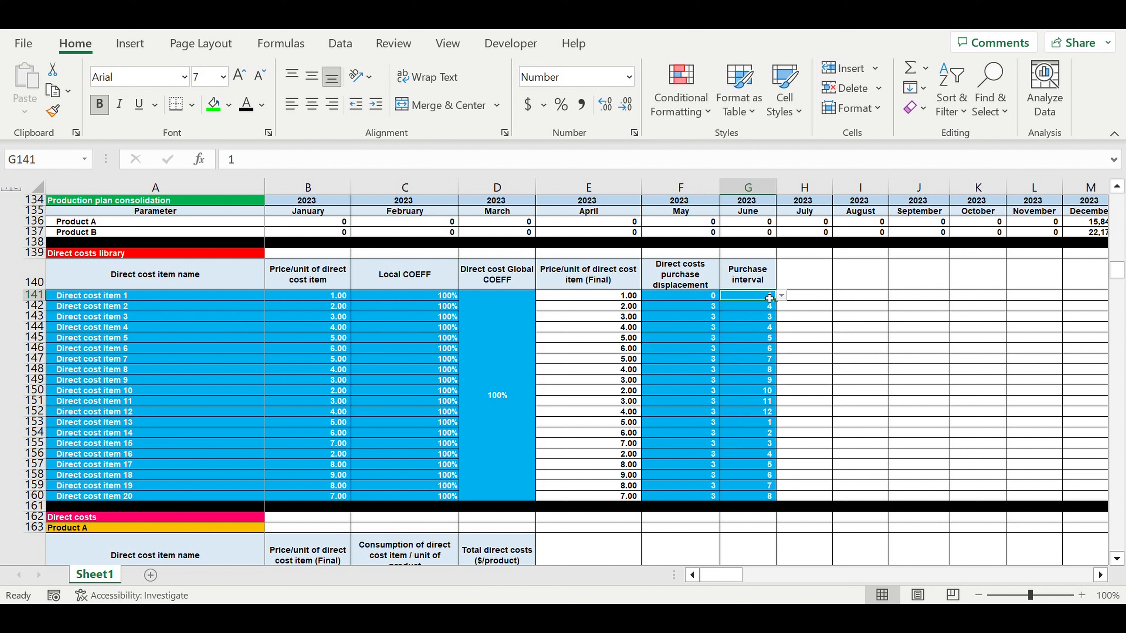
left_click(780, 296)
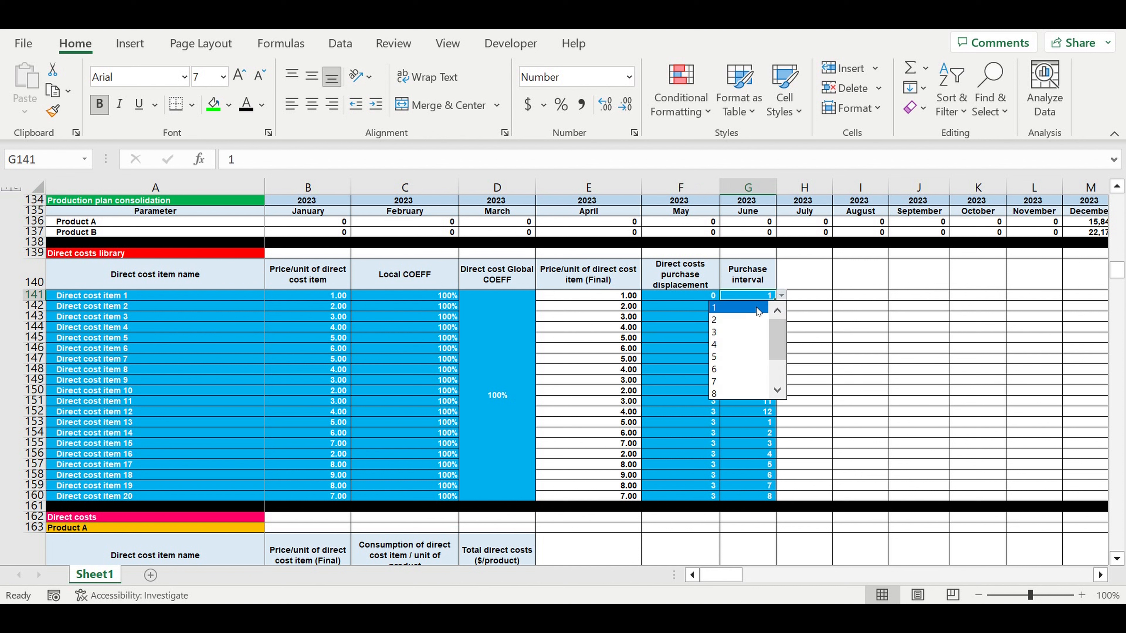
key("Escape")
left_click(754, 361)
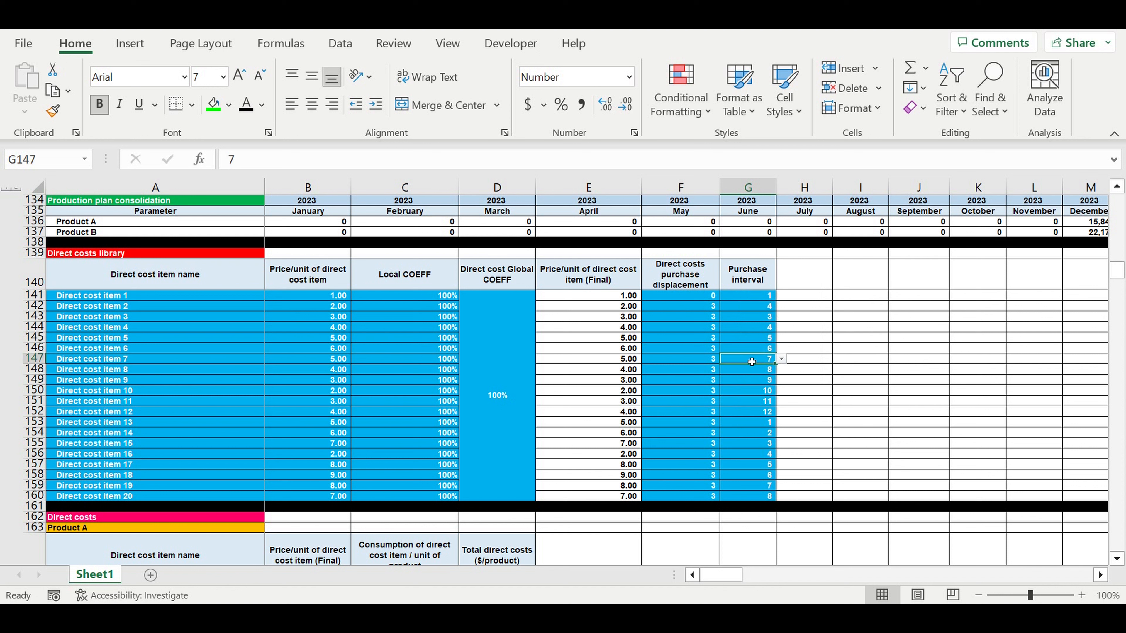
left_click(758, 413)
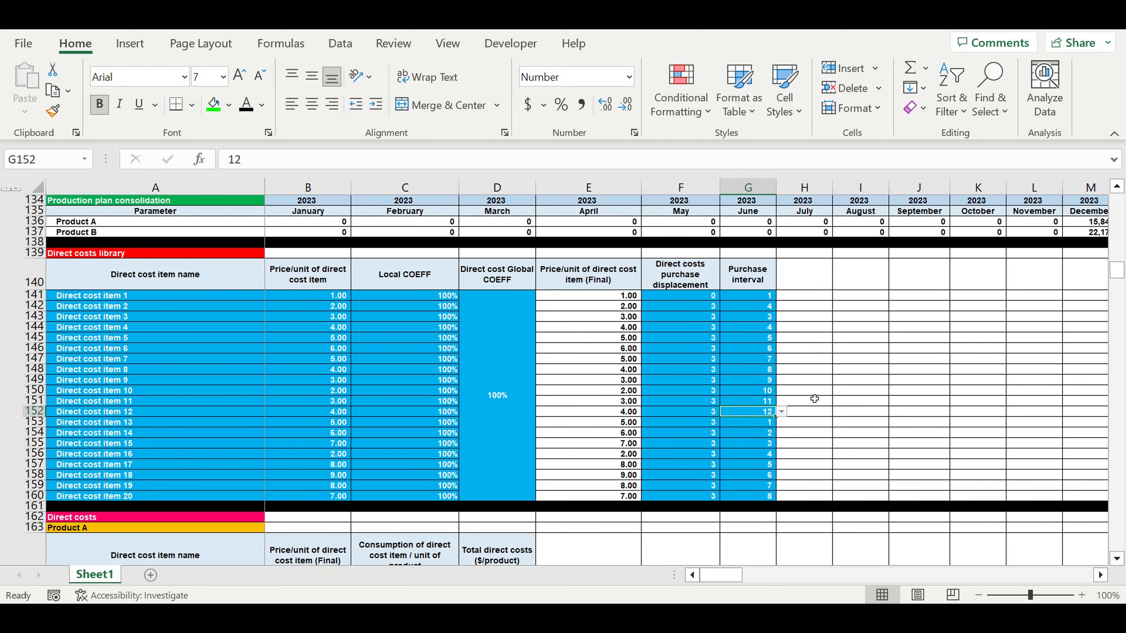
Step: Add Direct cost item 4 in the first empty row of Product A's direct costs and check its consumption per unit
scroll(802, 401, "down", 7)
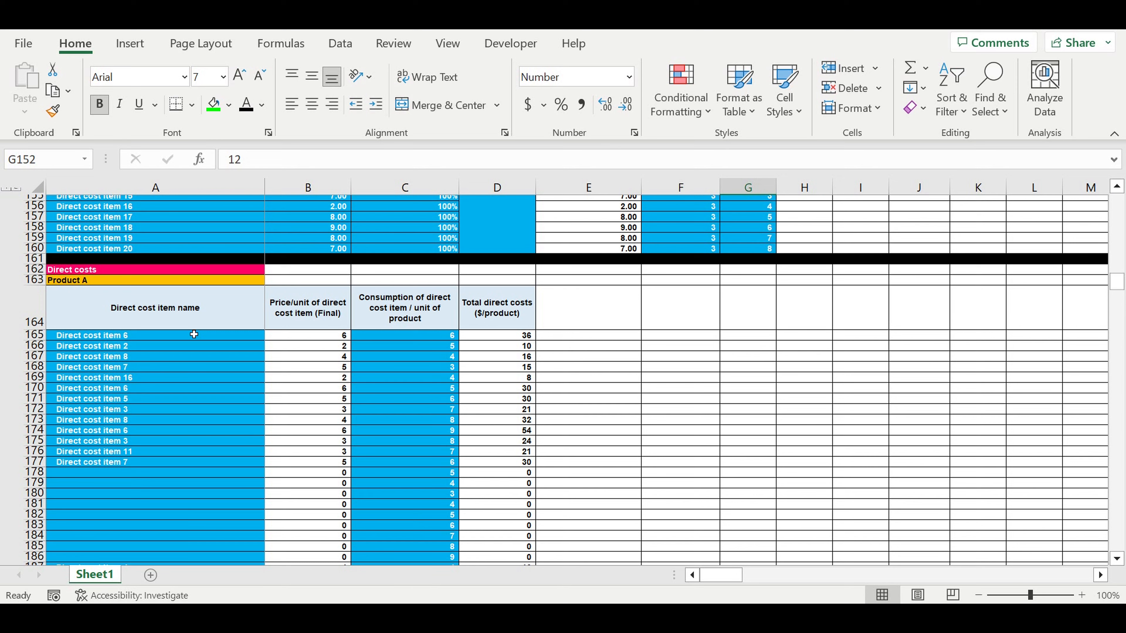
left_click(93, 275)
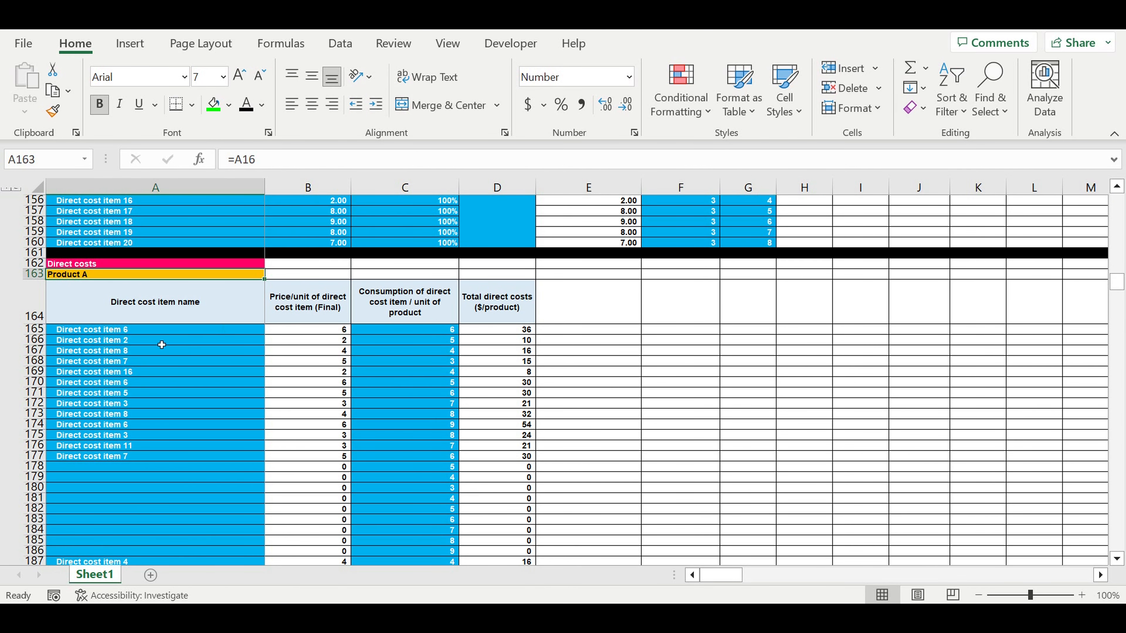
left_click(117, 466)
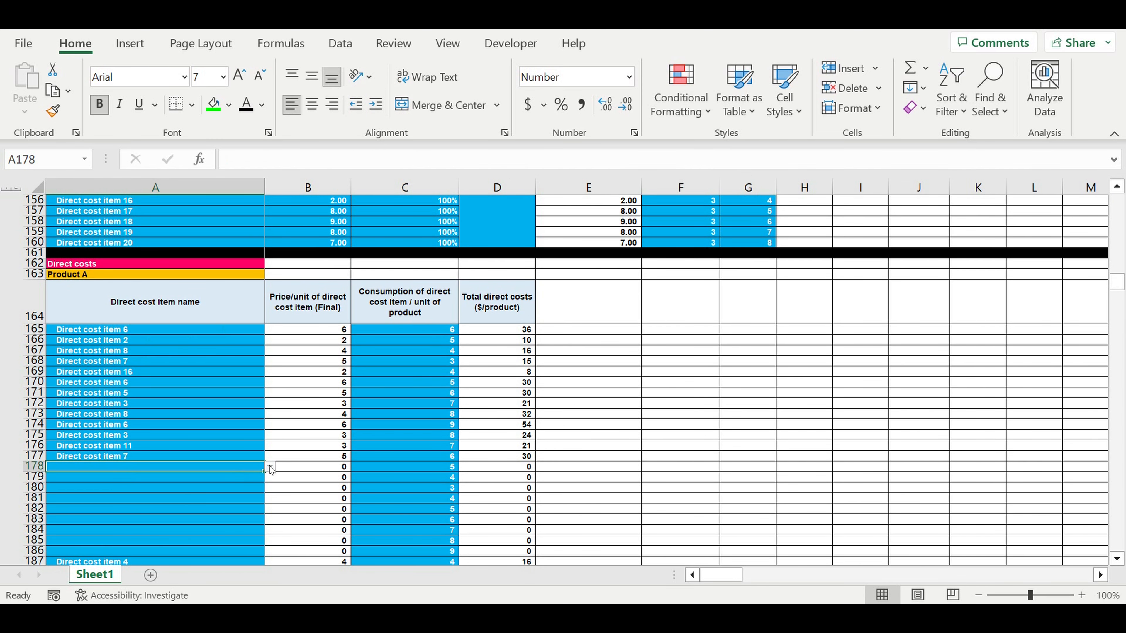
left_click(270, 466)
left_click(189, 515)
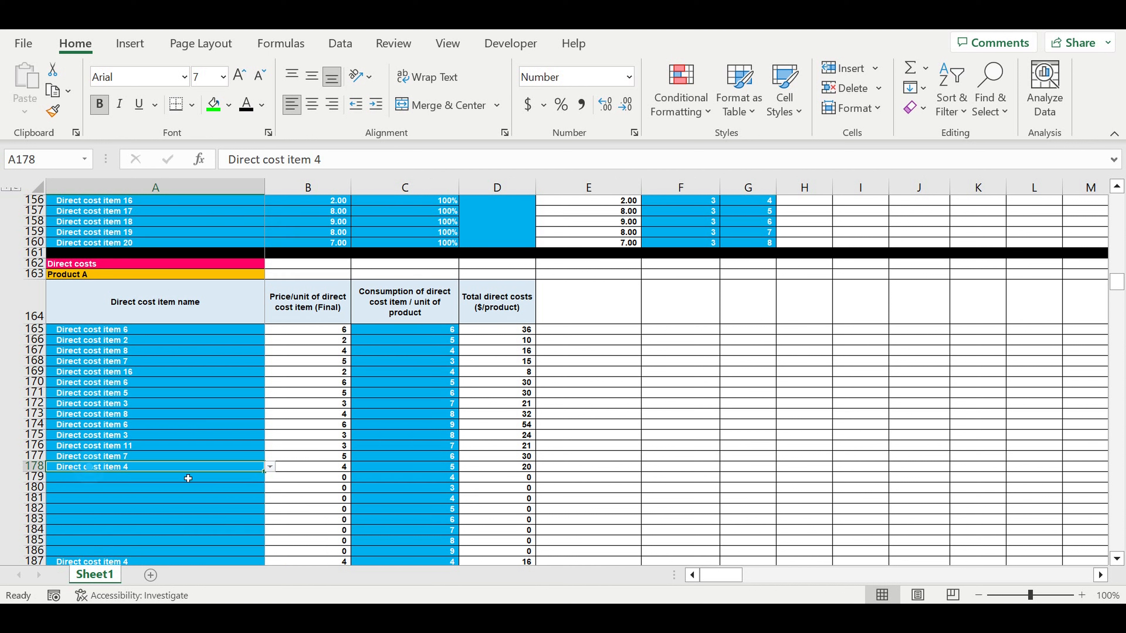
left_click(445, 472)
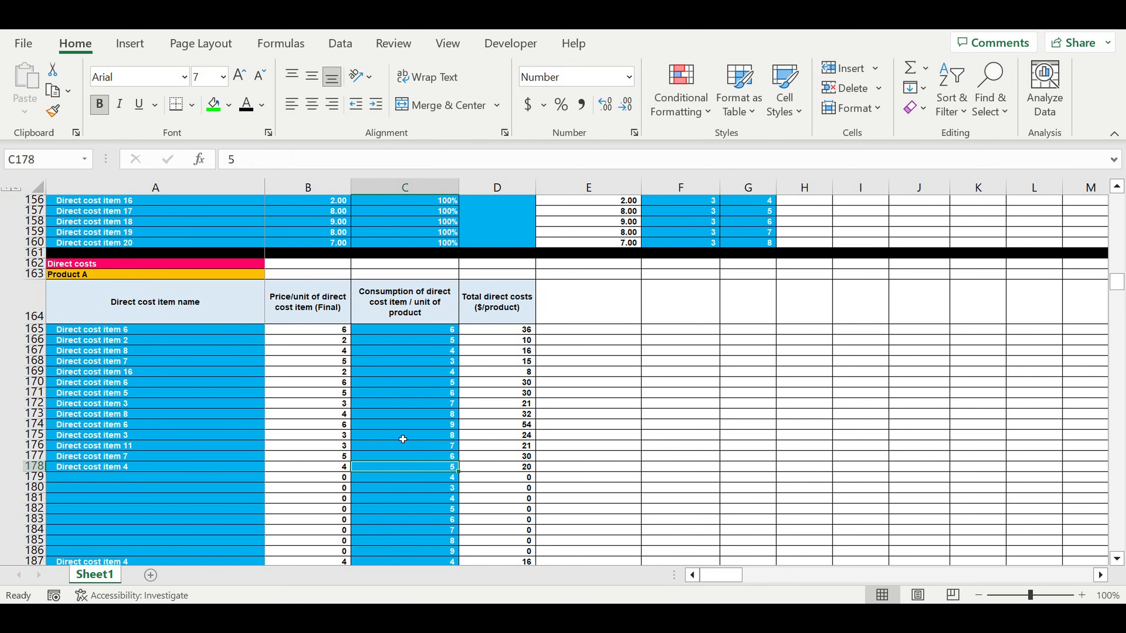
Step: Review Product B's direct cost items and their consumption per unit of product, below the Product A table
left_click(90, 277)
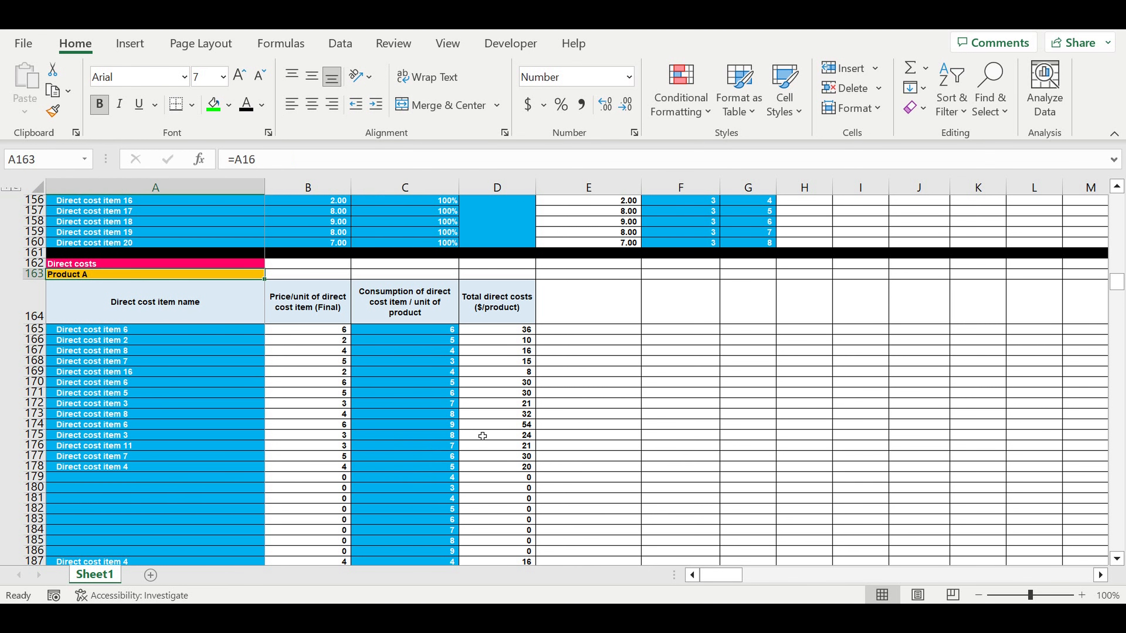
scroll(463, 428, "down", 5)
scroll(461, 424, "down", 4)
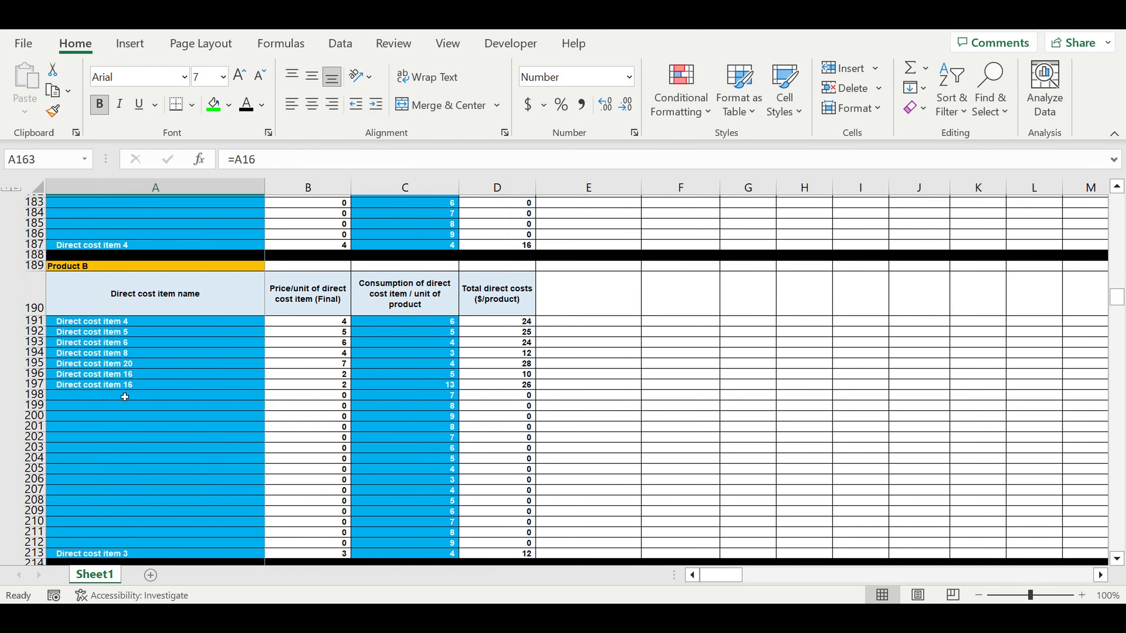
left_click_drag(105, 324, 105, 384)
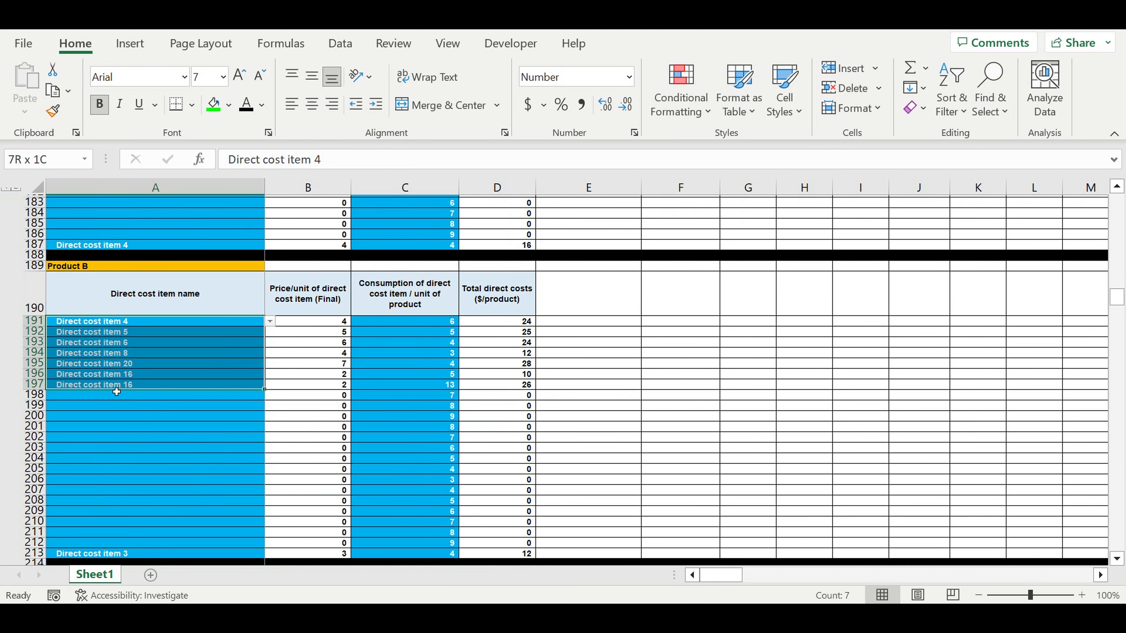
left_click(439, 331)
left_click_drag(444, 367, 431, 406)
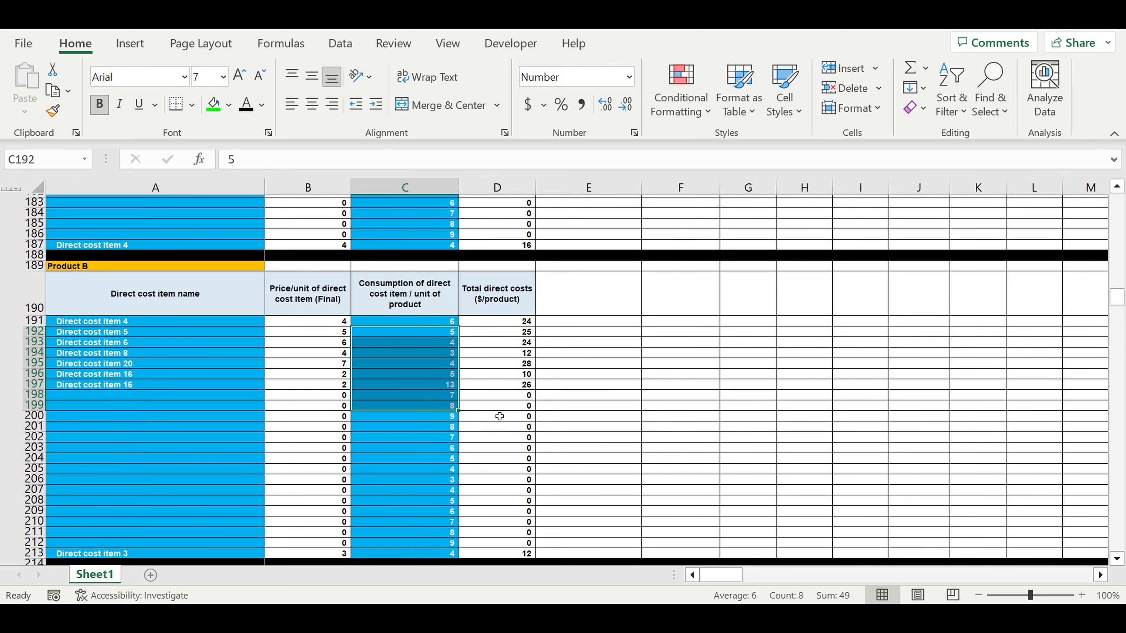
Step: Look through the raw materials calculations down to the Investment plan and review its investment item names
scroll(452, 421, "down", 6)
scroll(452, 384, "down", 13)
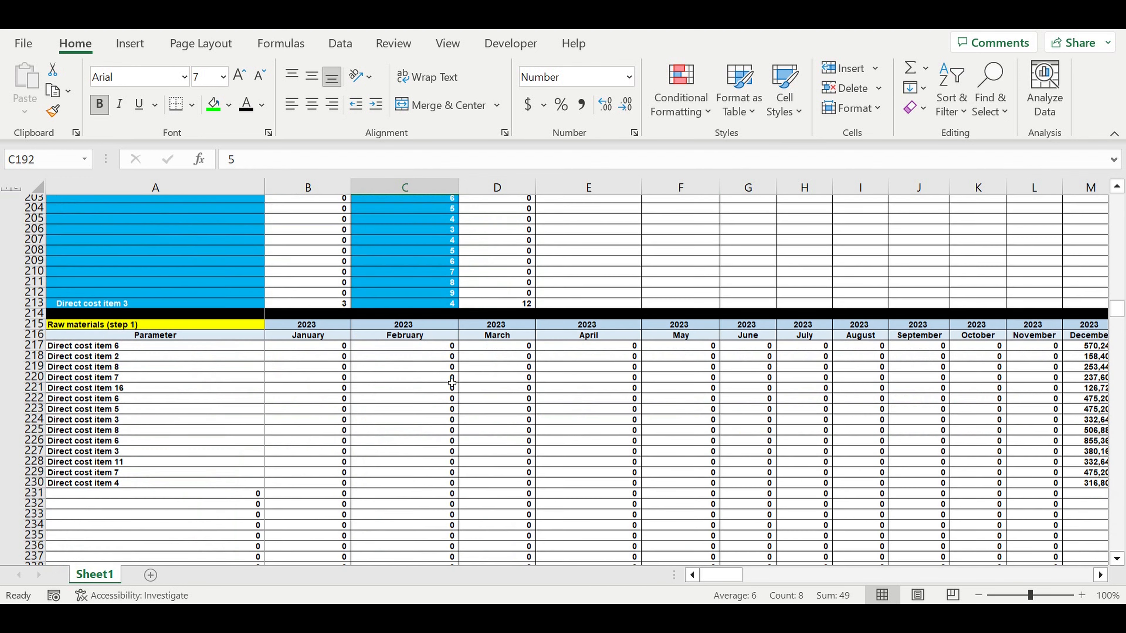
scroll(452, 386, "down", 4)
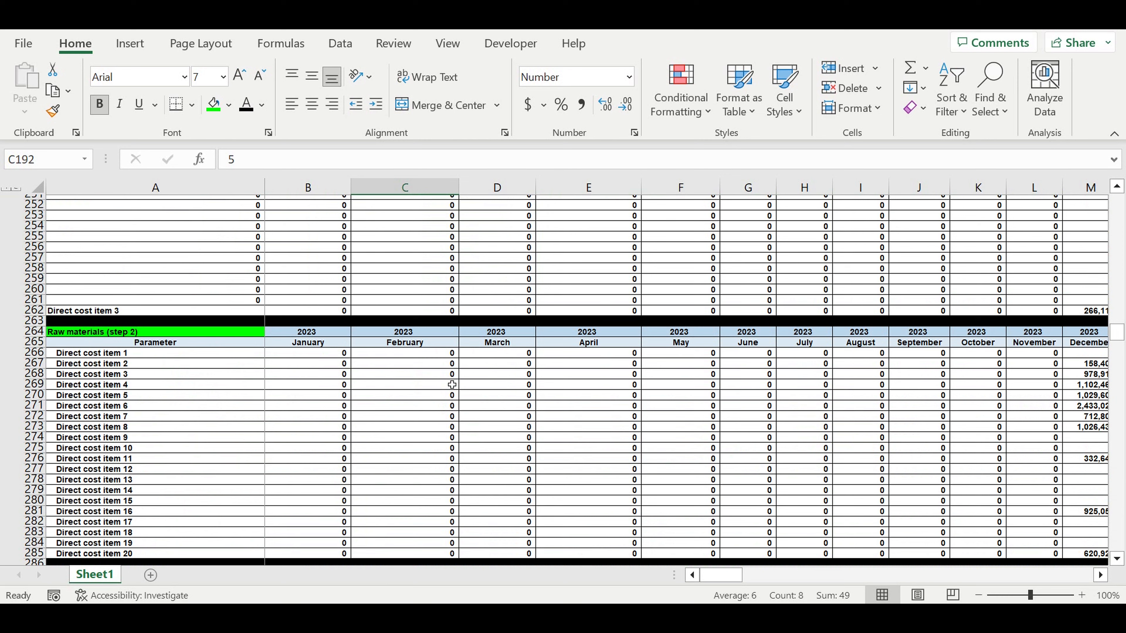
scroll(452, 386, "down", 18)
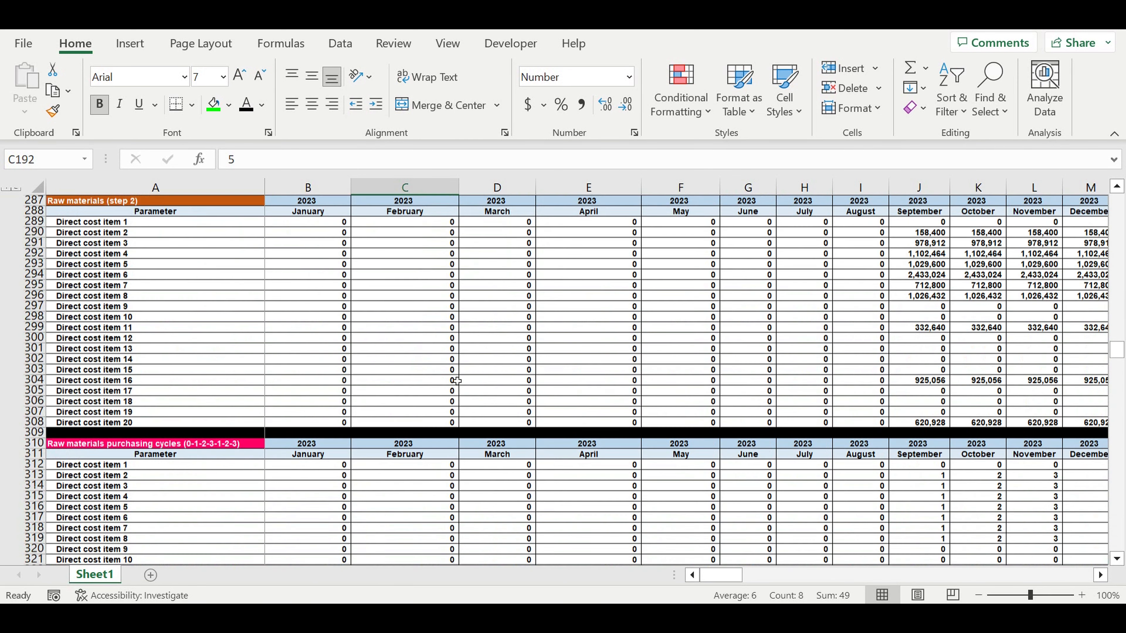
scroll(456, 383, "down", 18)
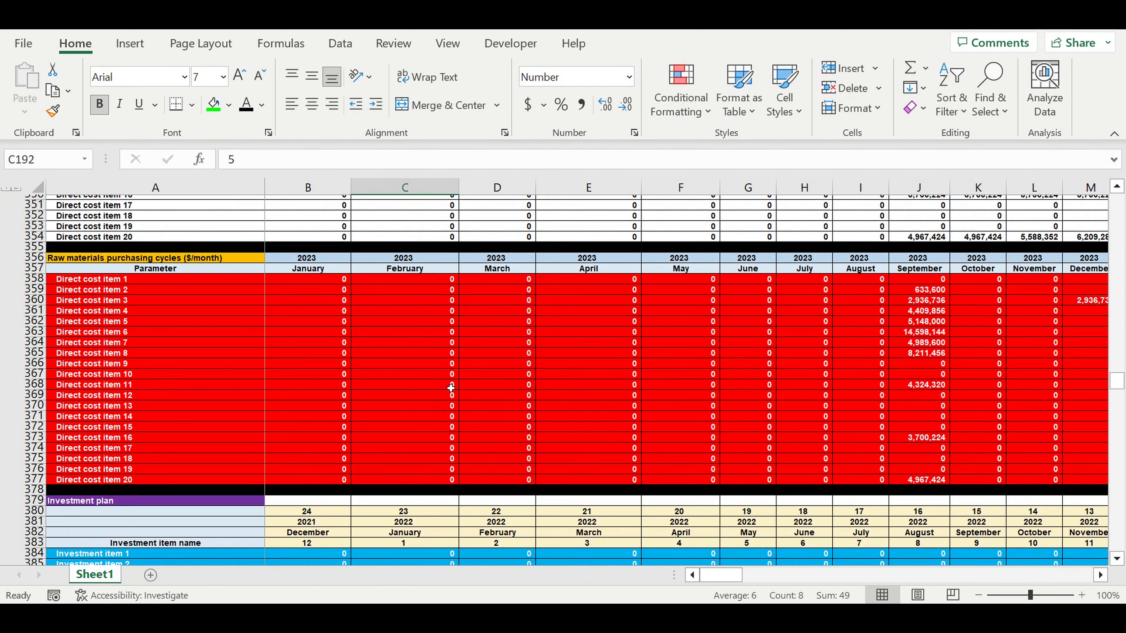
scroll(450, 387, "down", 5)
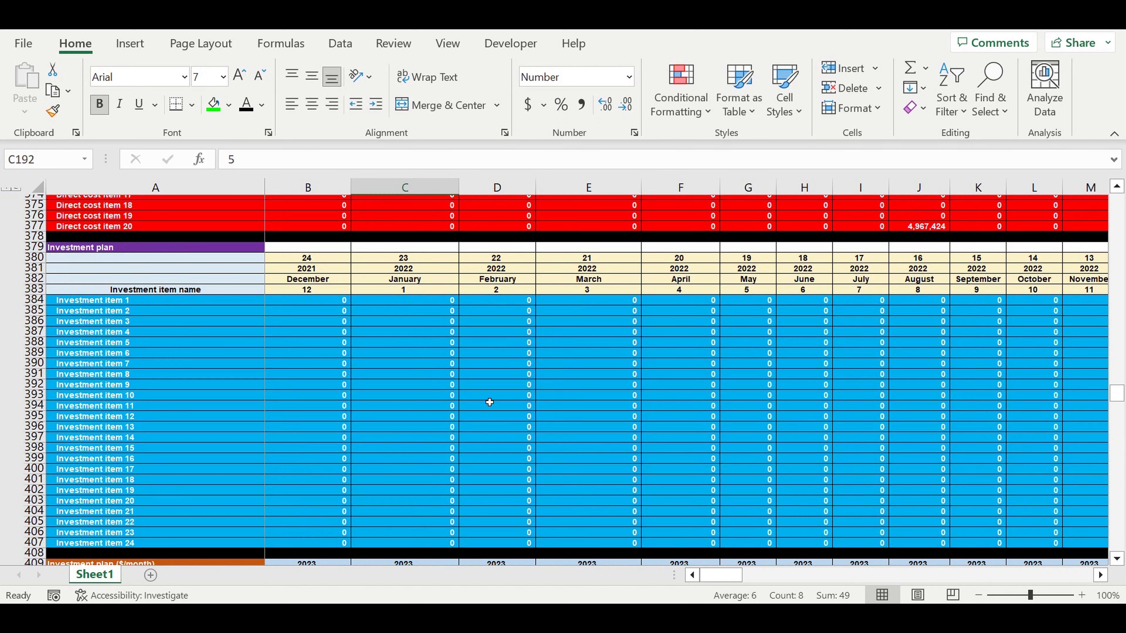
left_click(180, 376)
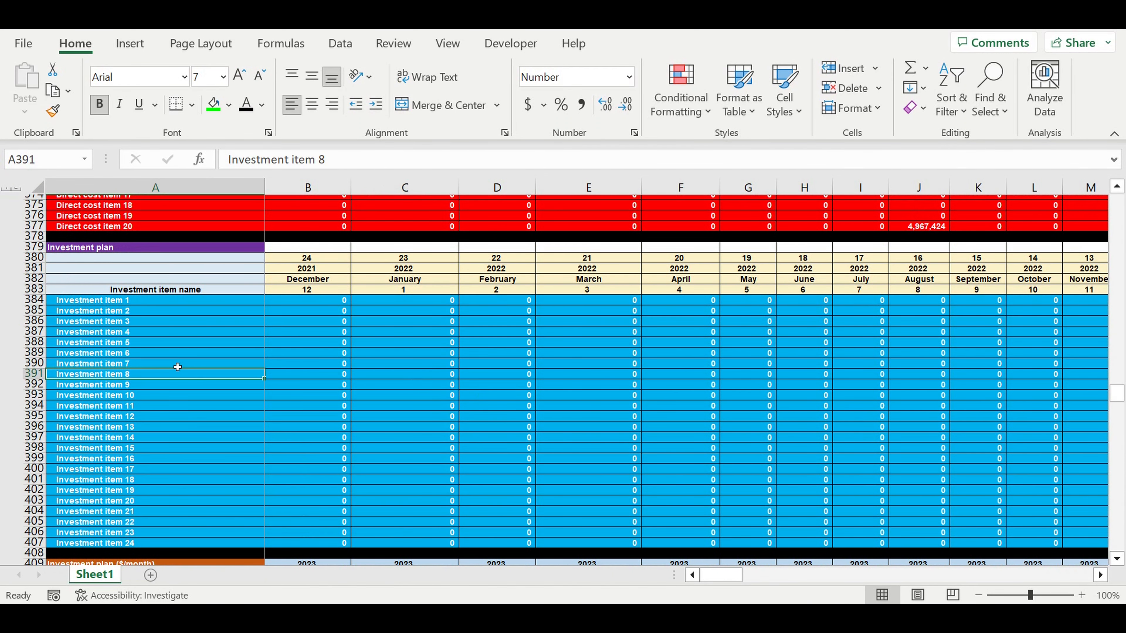
left_click(84, 251)
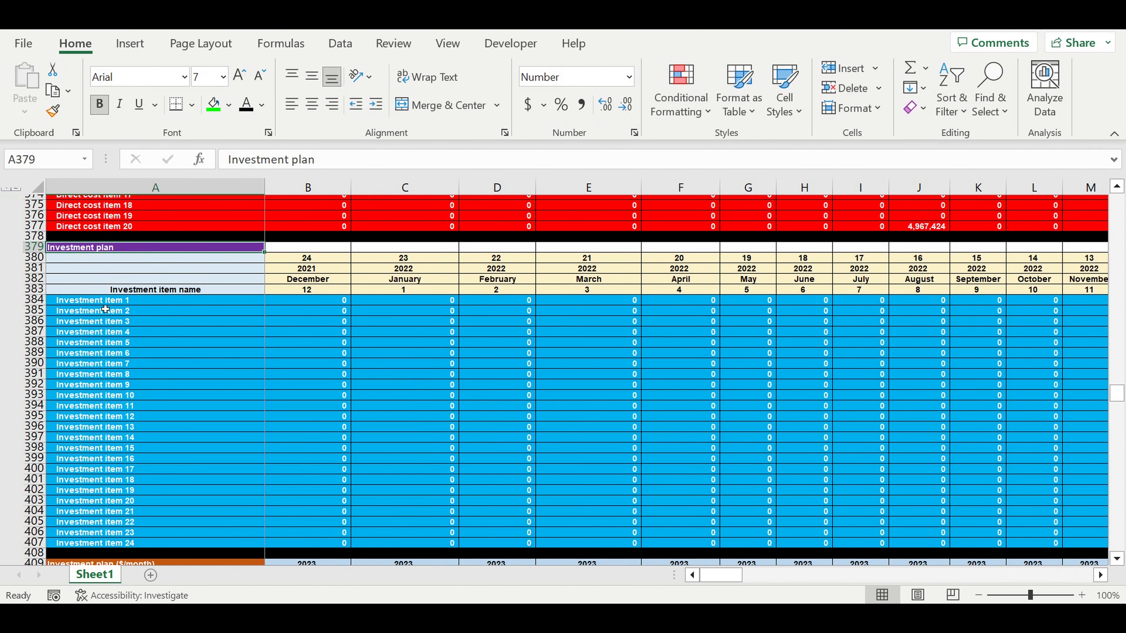
left_click_drag(107, 305, 91, 544)
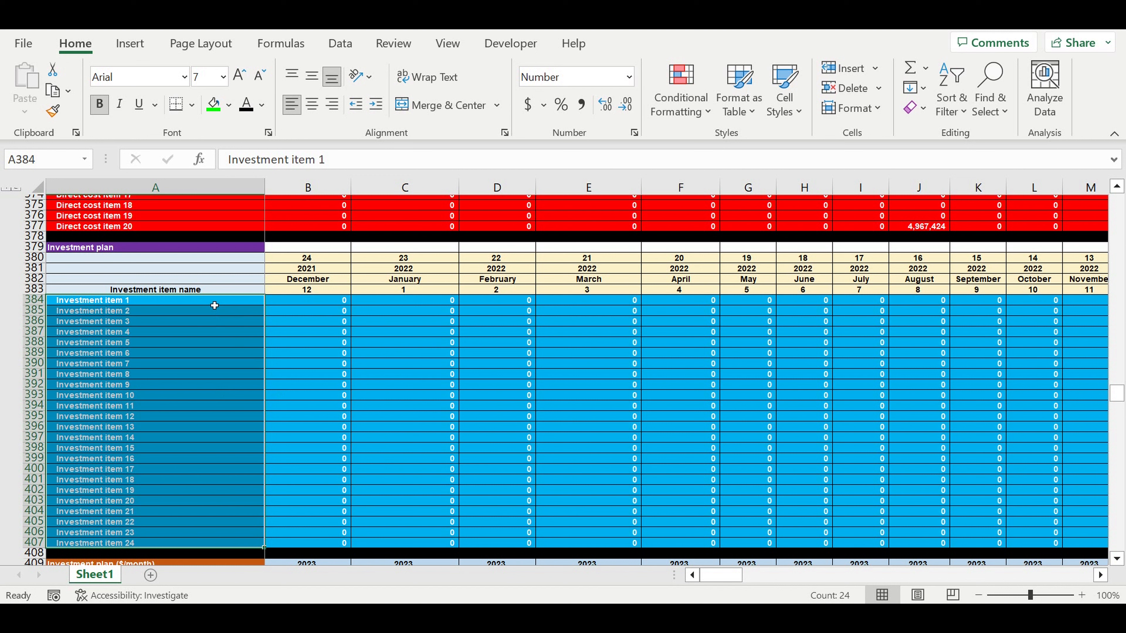
left_click_drag(215, 305, 156, 543)
Step: Examine the Investment plan's monthly amounts and month headers leading up to the start of operating column
left_click_drag(721, 575, 766, 576)
left_click_drag(600, 306, 887, 551)
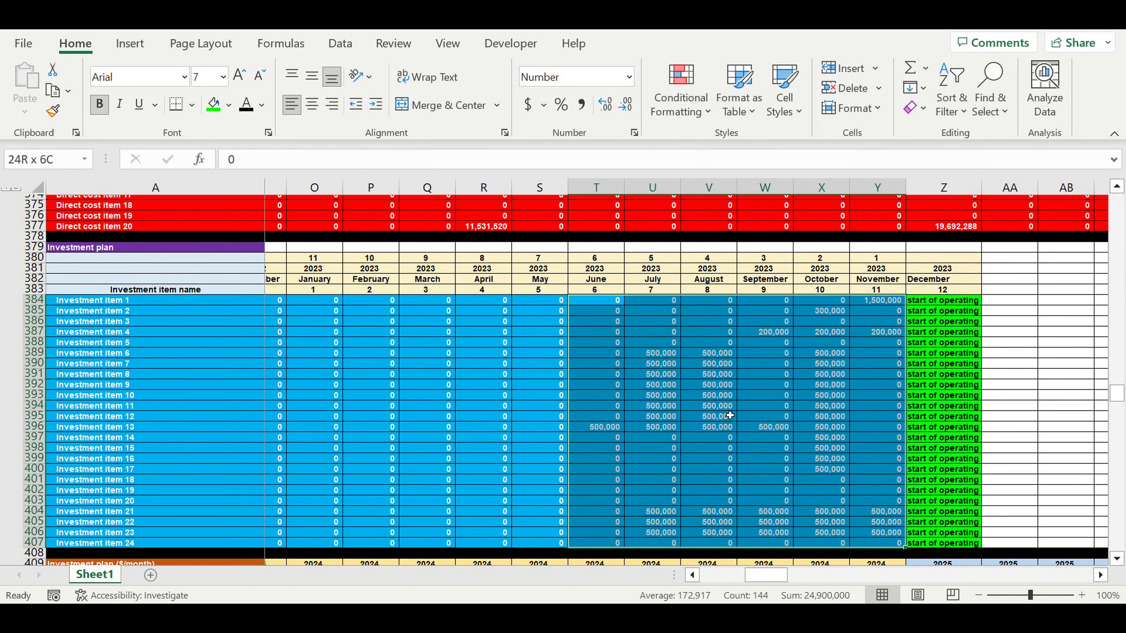
left_click_drag(605, 263, 871, 293)
left_click_drag(953, 302, 948, 550)
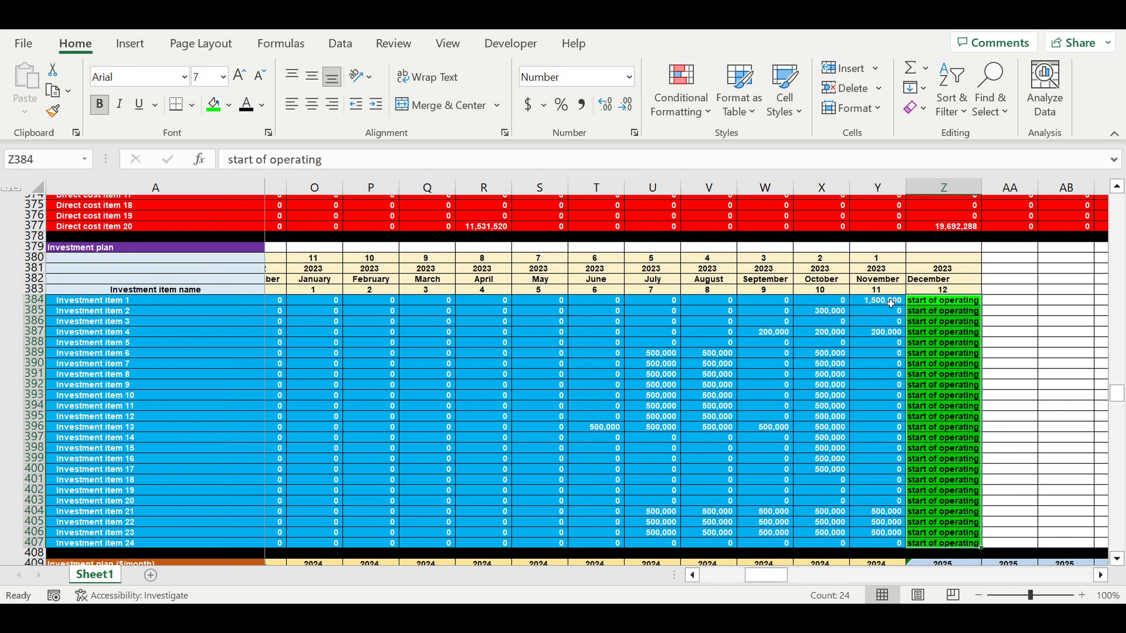
left_click_drag(890, 304, 532, 543)
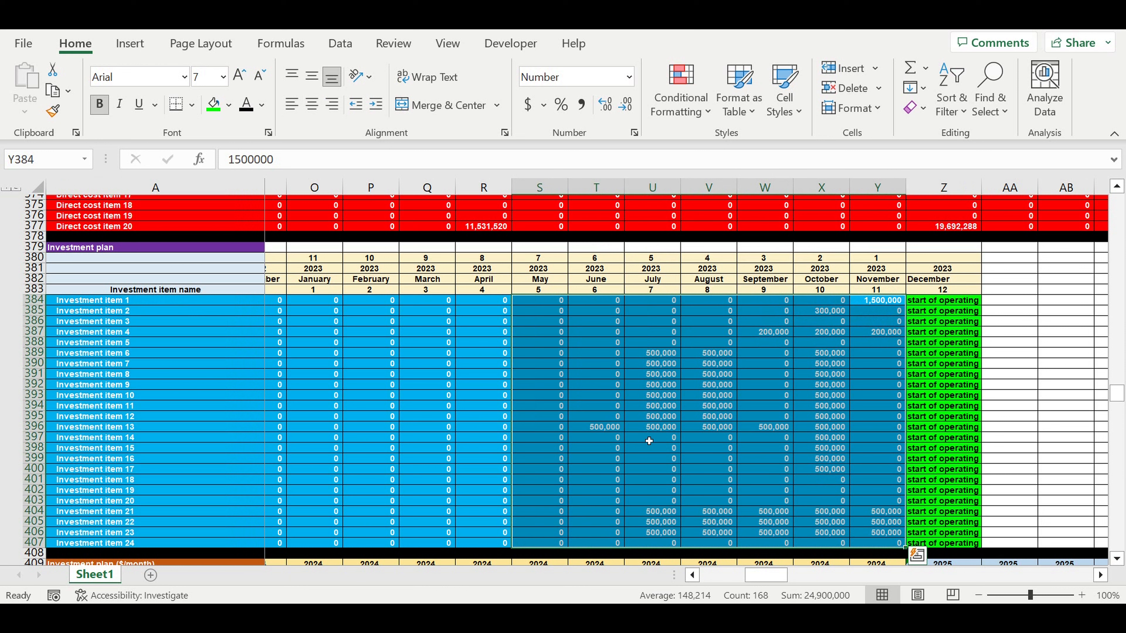
left_click(665, 427)
left_click(657, 363)
left_click(667, 405)
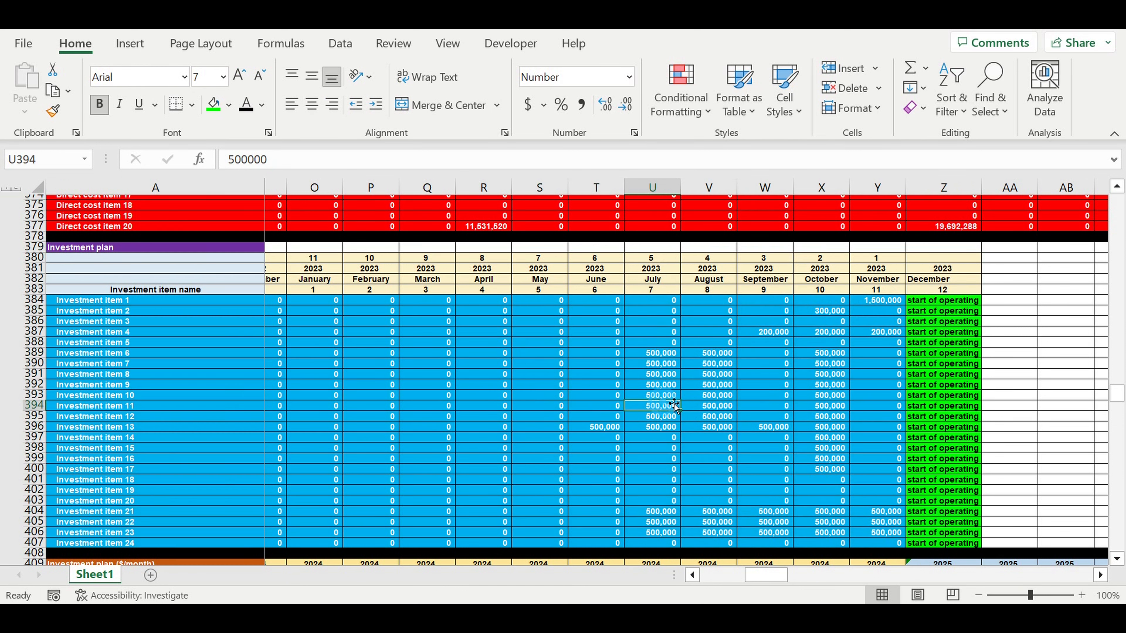
Step: Check the Investment plan's item names against their July to September 2023 amounts
left_click_drag(717, 363, 651, 396)
left_click_drag(155, 333, 147, 456)
left_click(792, 345)
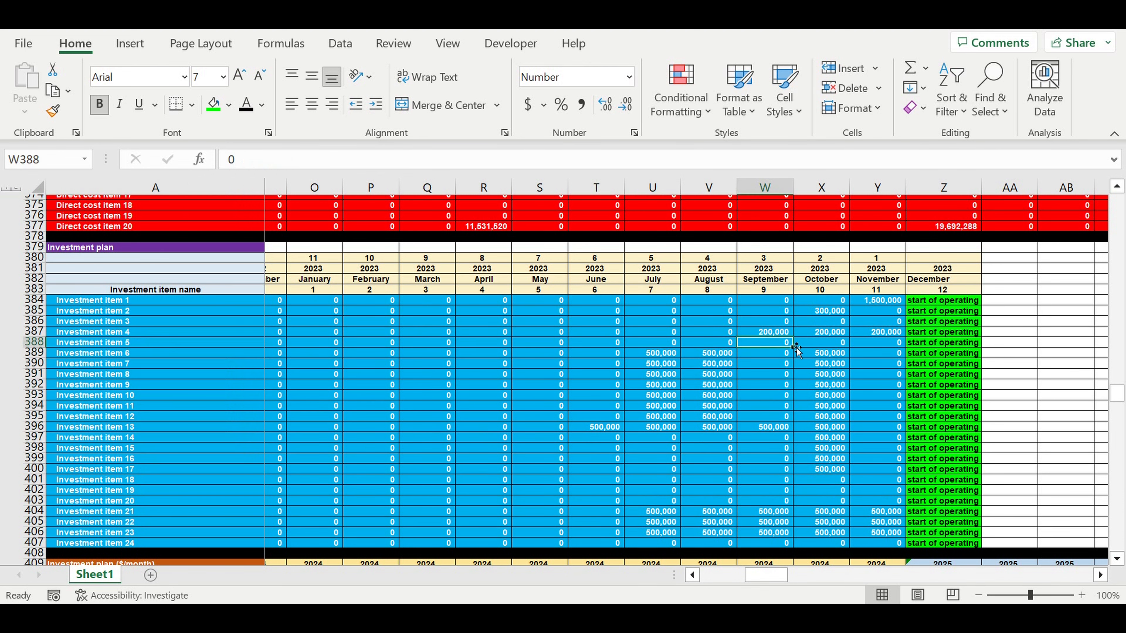
Step: Find the Payroll (Shifts) section below the investment calculations and check the Global Payroll COEFF input
scroll(740, 390, "down", 16)
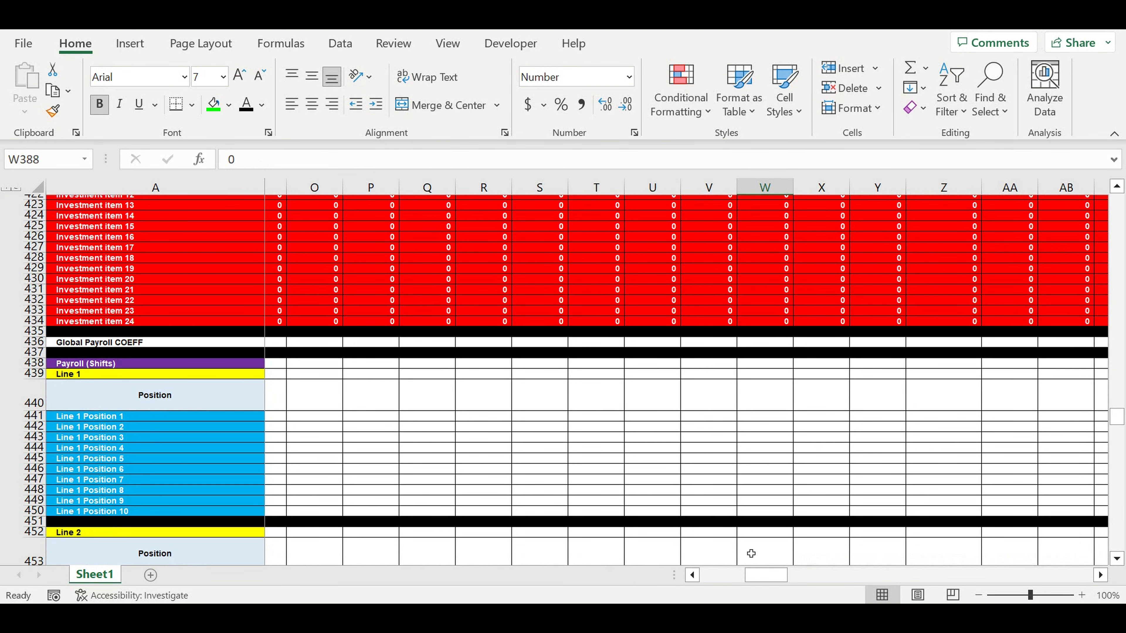
left_click_drag(766, 575, 721, 575)
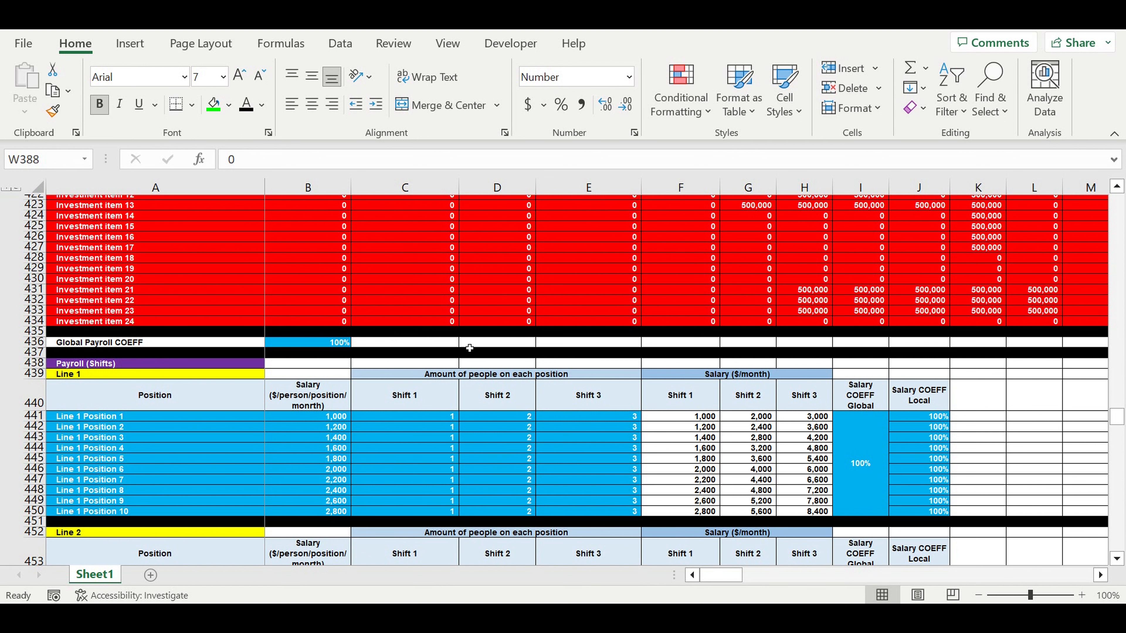
left_click(328, 343)
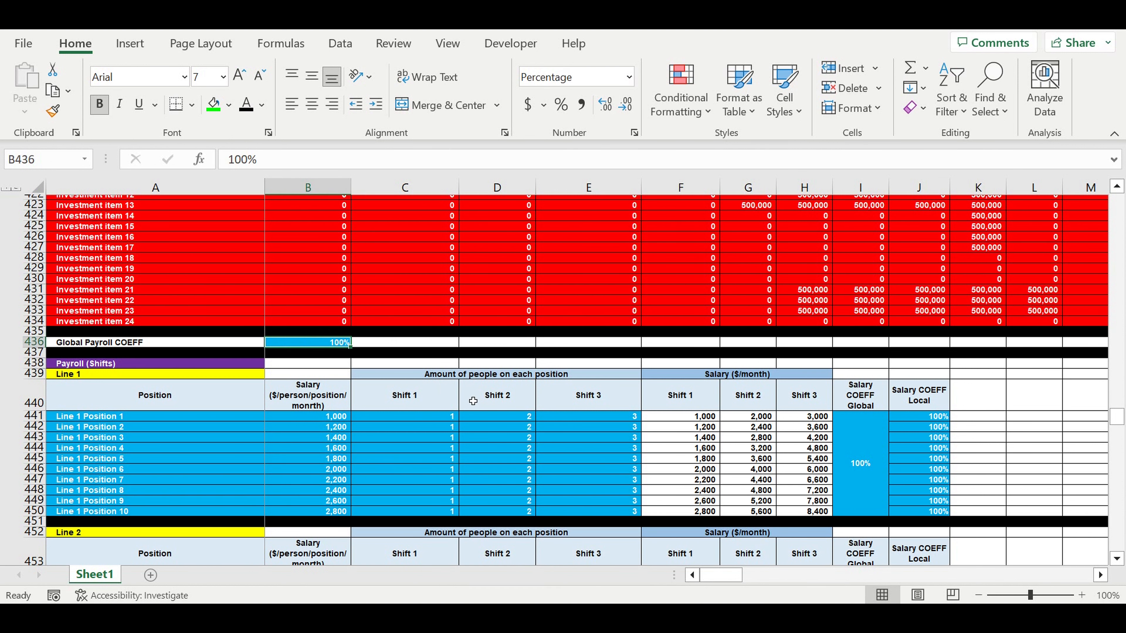
scroll(471, 391, "down", 2)
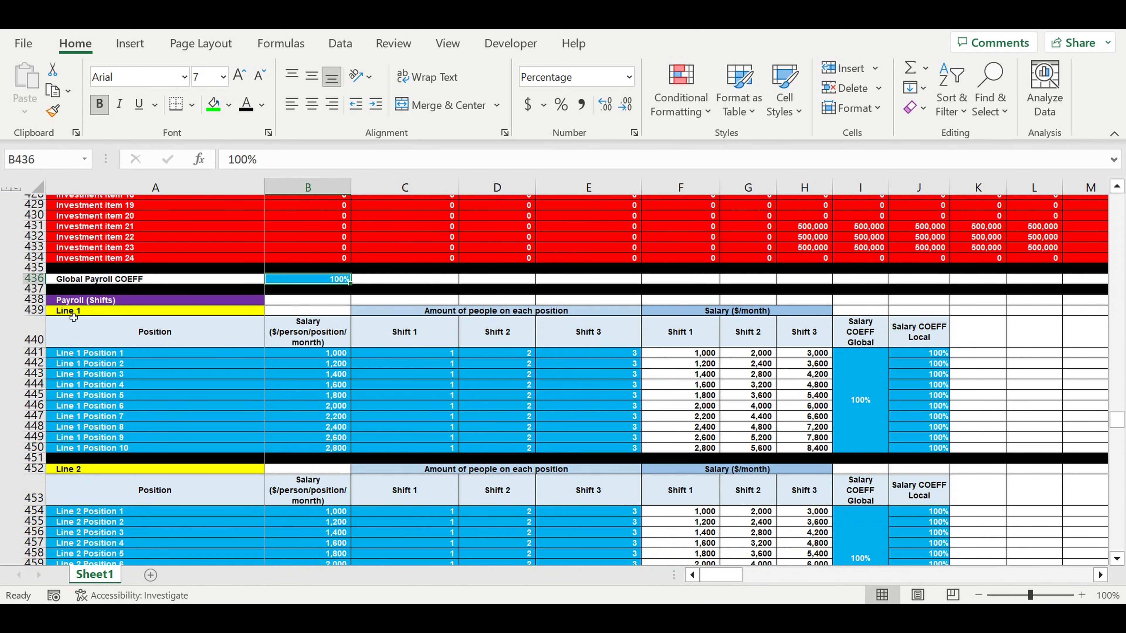
Step: Review Line 1's payroll inputs: position names, salary per person, and number of people on Shifts 1, 2 and 3
left_click(86, 314)
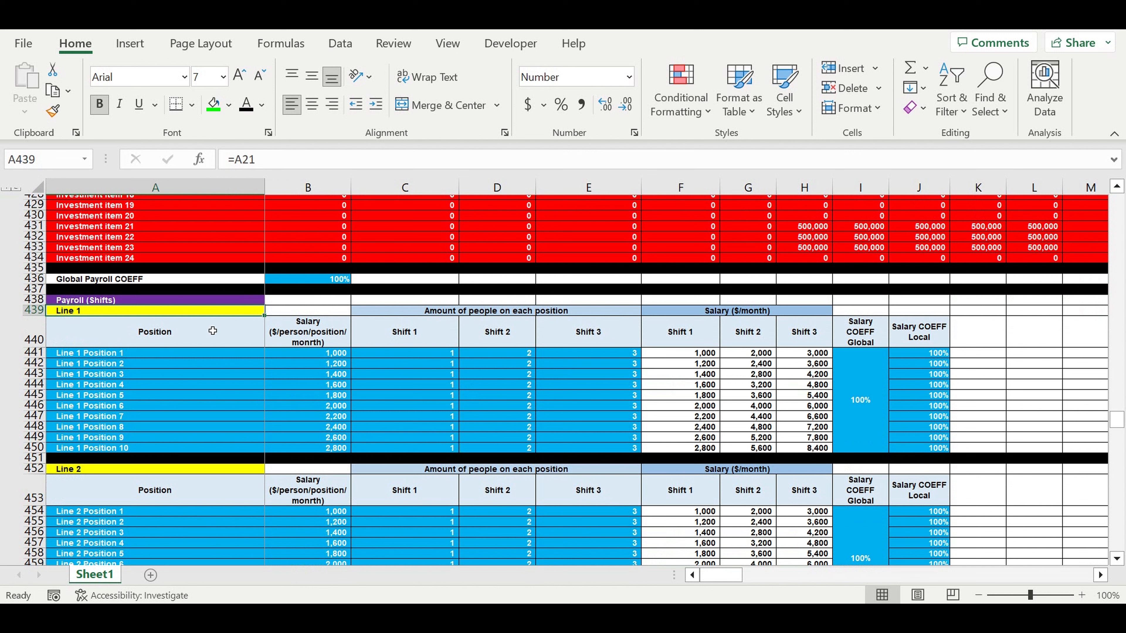
left_click(422, 358)
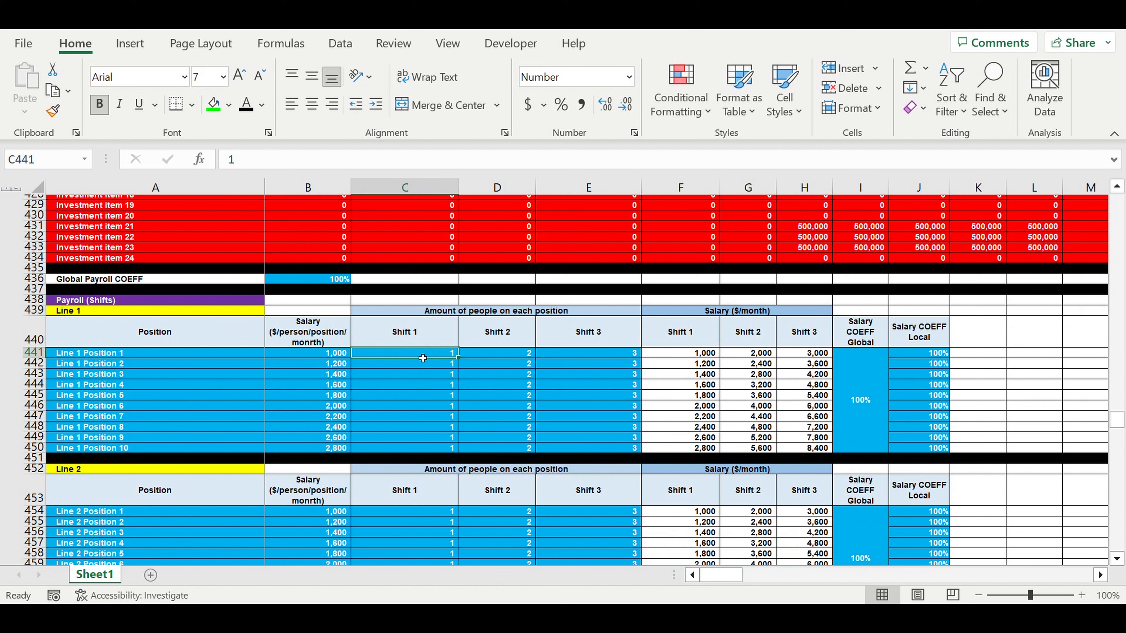
left_click_drag(82, 356, 91, 450)
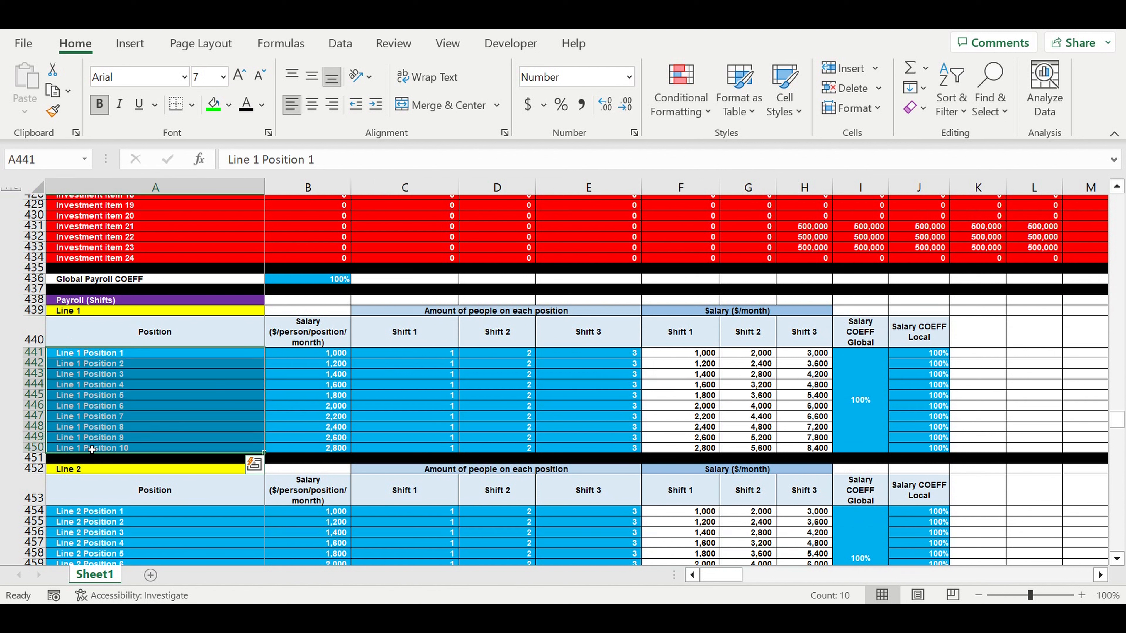
left_click_drag(328, 355, 328, 449)
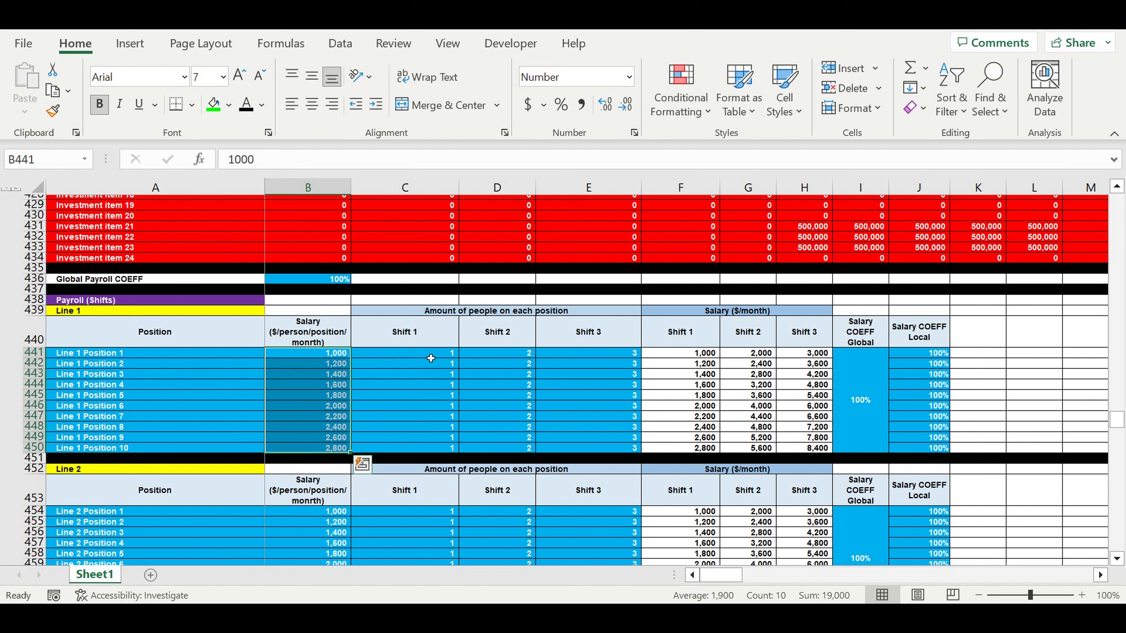
left_click_drag(434, 357, 441, 448)
left_click(422, 335)
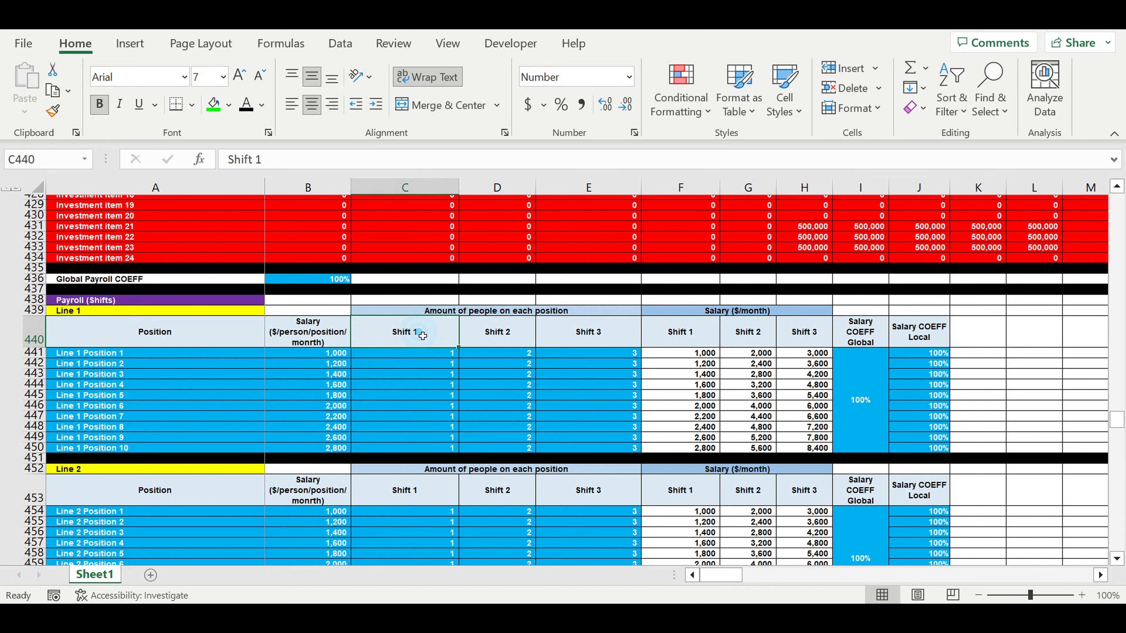
left_click(515, 327)
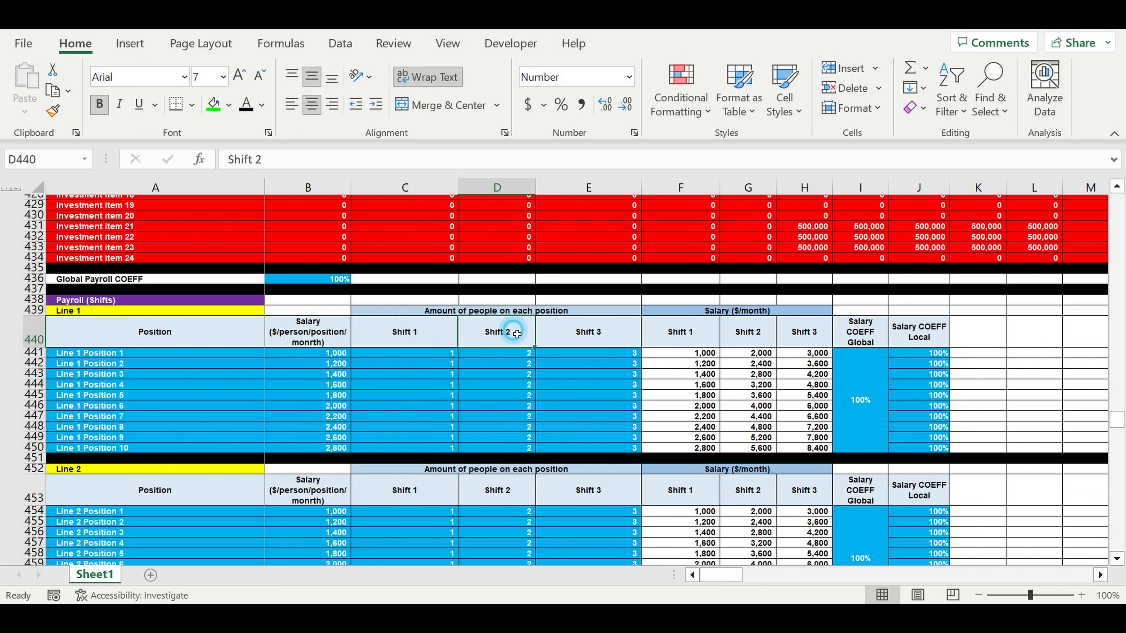
left_click(602, 334)
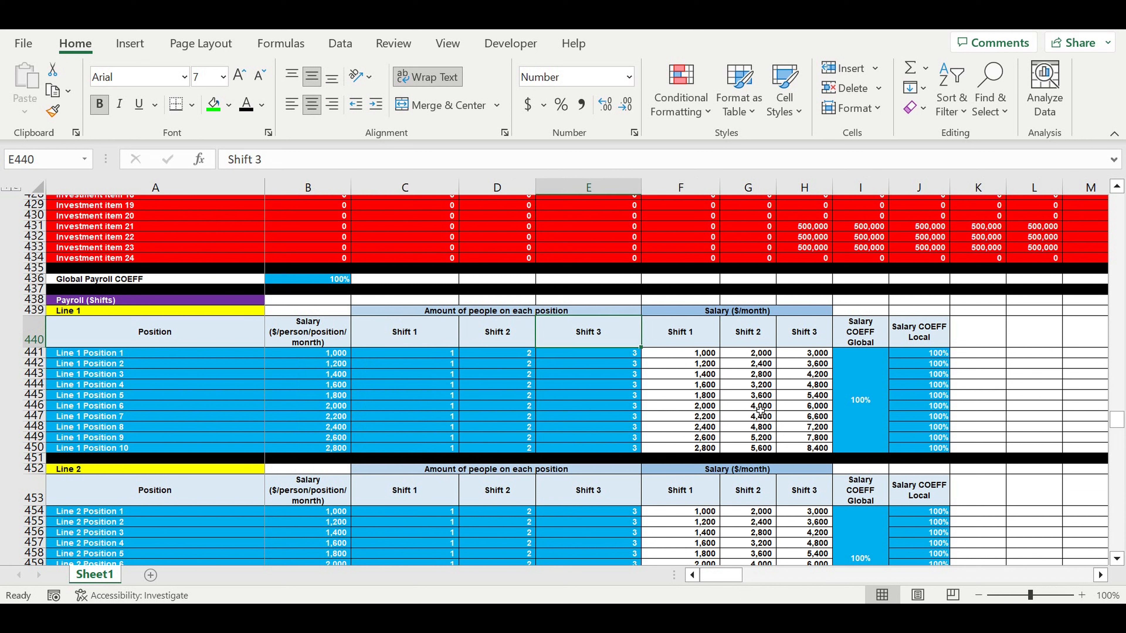
Step: Compare the Global Payroll COEFF with Line 1's global and local salary coefficients
left_click(337, 280)
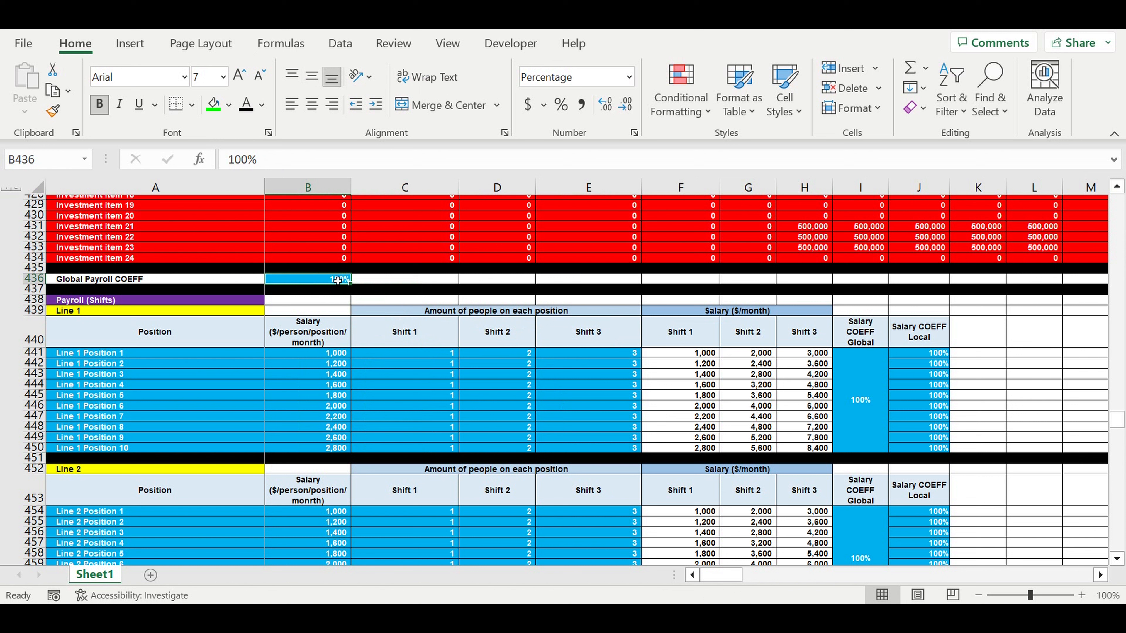
left_click(861, 390)
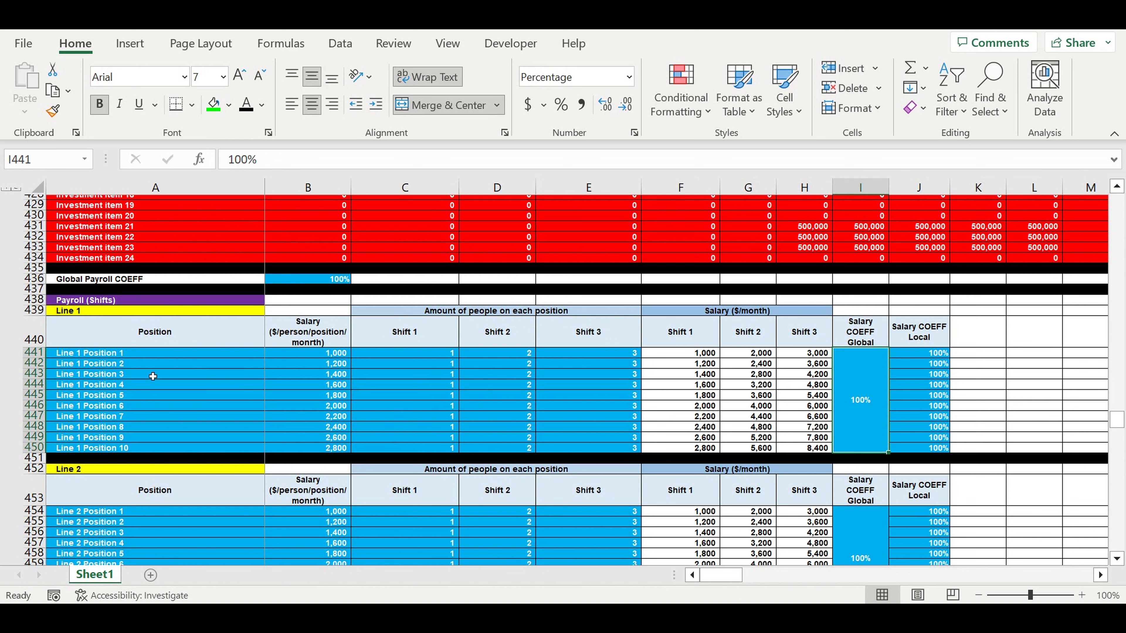
left_click(939, 390)
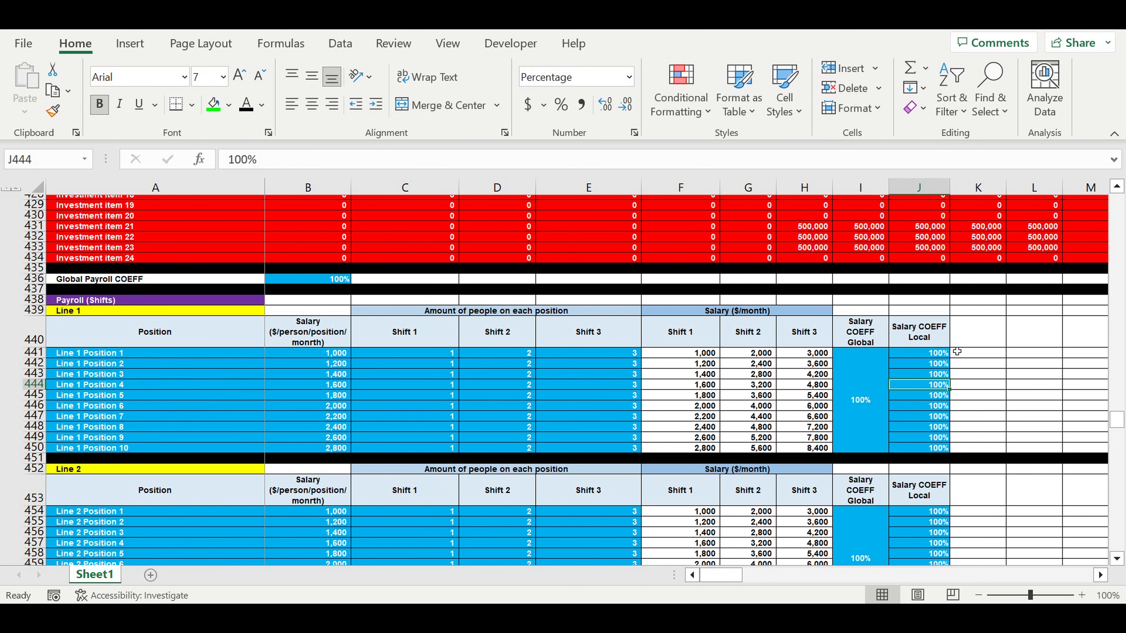
Step: Review Line 2's payroll positions, salaries and number of people per shift
scroll(914, 348, "down", 3)
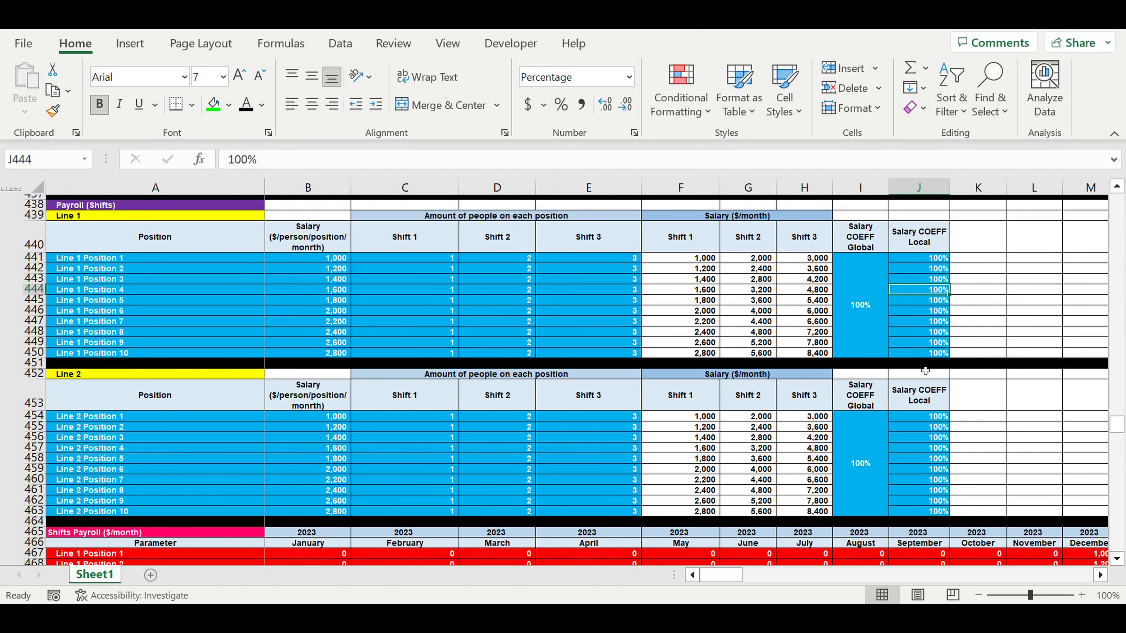
left_click(102, 416)
left_click_drag(124, 427, 592, 502)
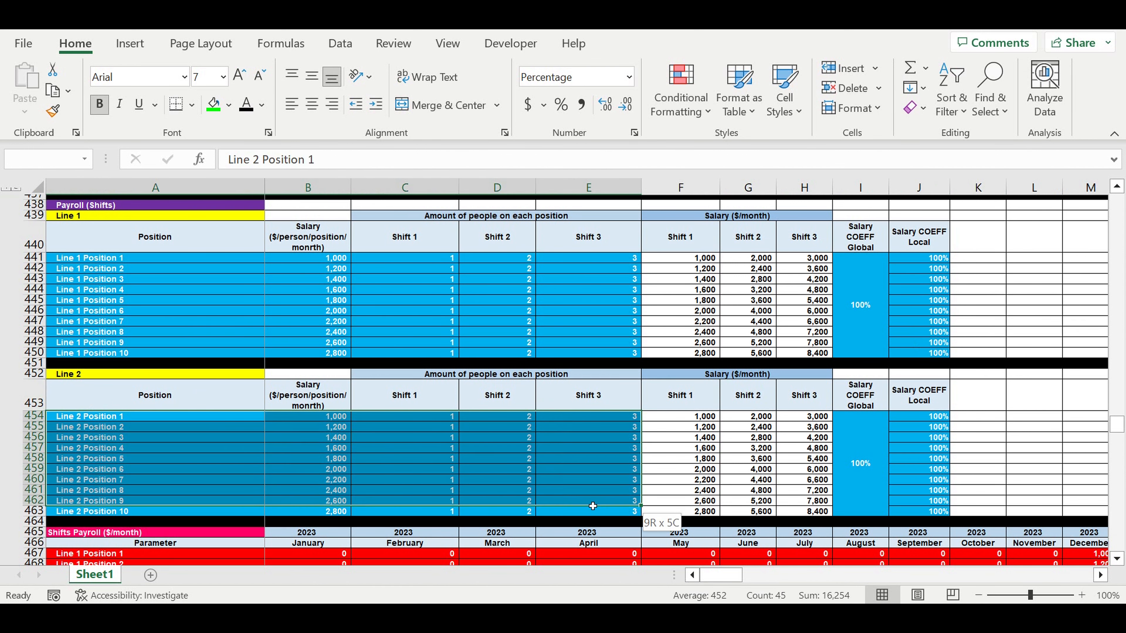
Step: Examine the Payroll fixed table's position names, number of people, monthly salaries, and local and global coefficients
scroll(577, 499, "down", 4)
scroll(576, 499, "down", 9)
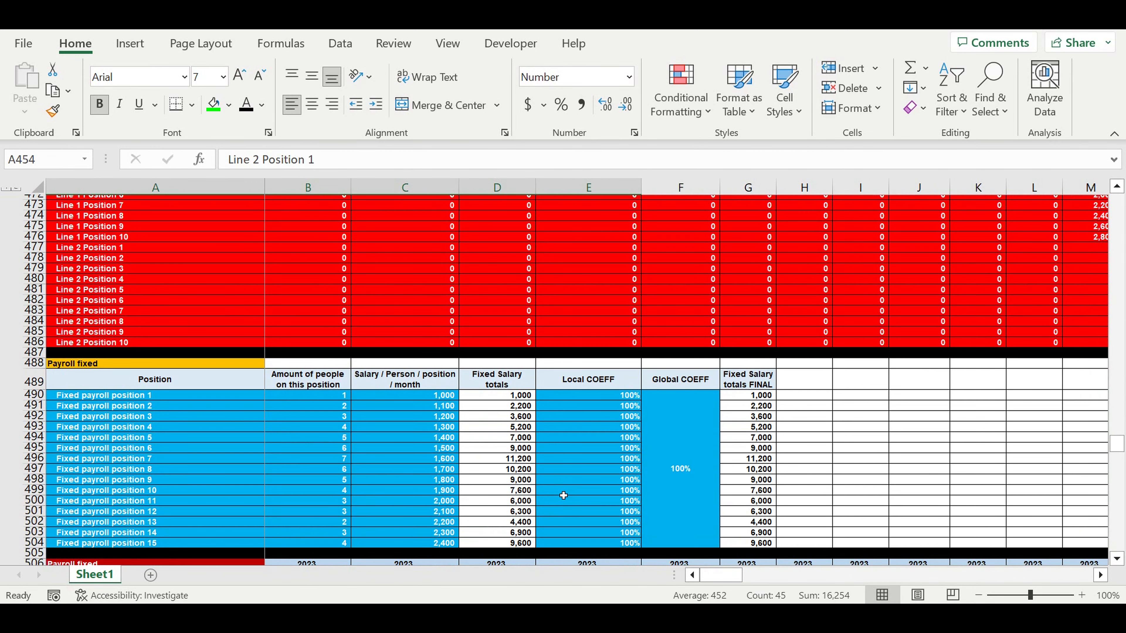
scroll(563, 495, "down", 1)
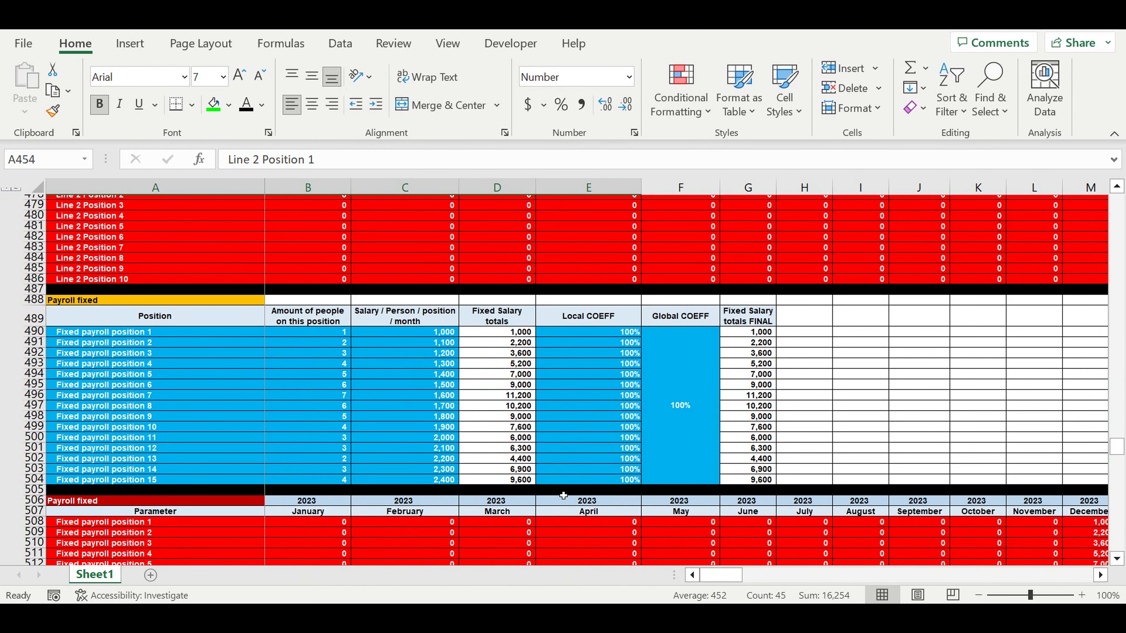
left_click(121, 376)
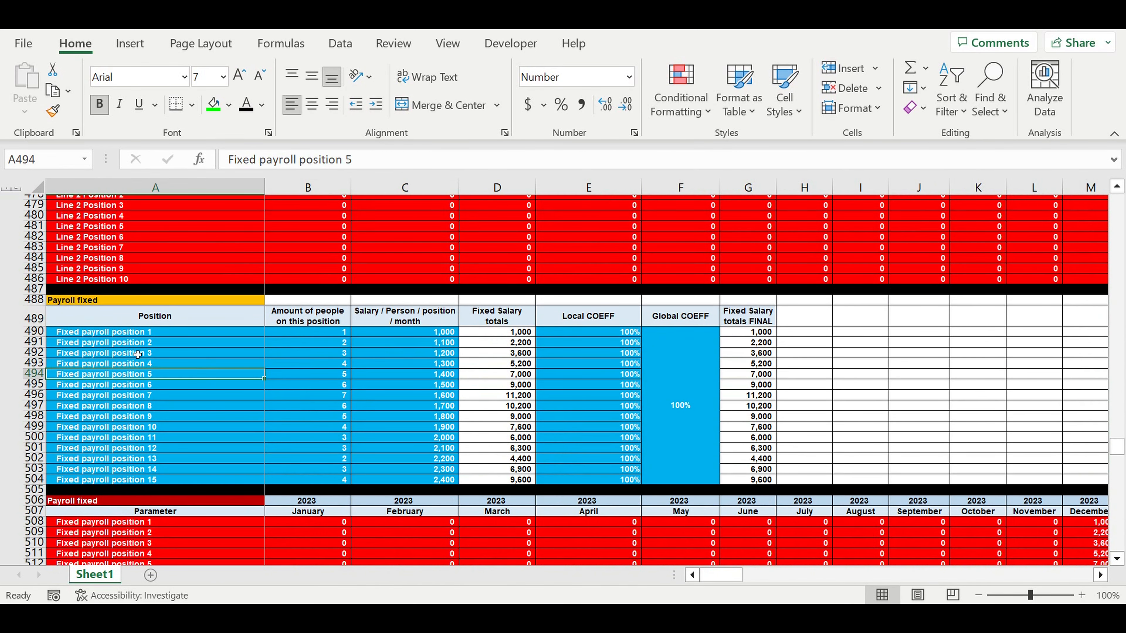
left_click_drag(141, 332, 139, 482)
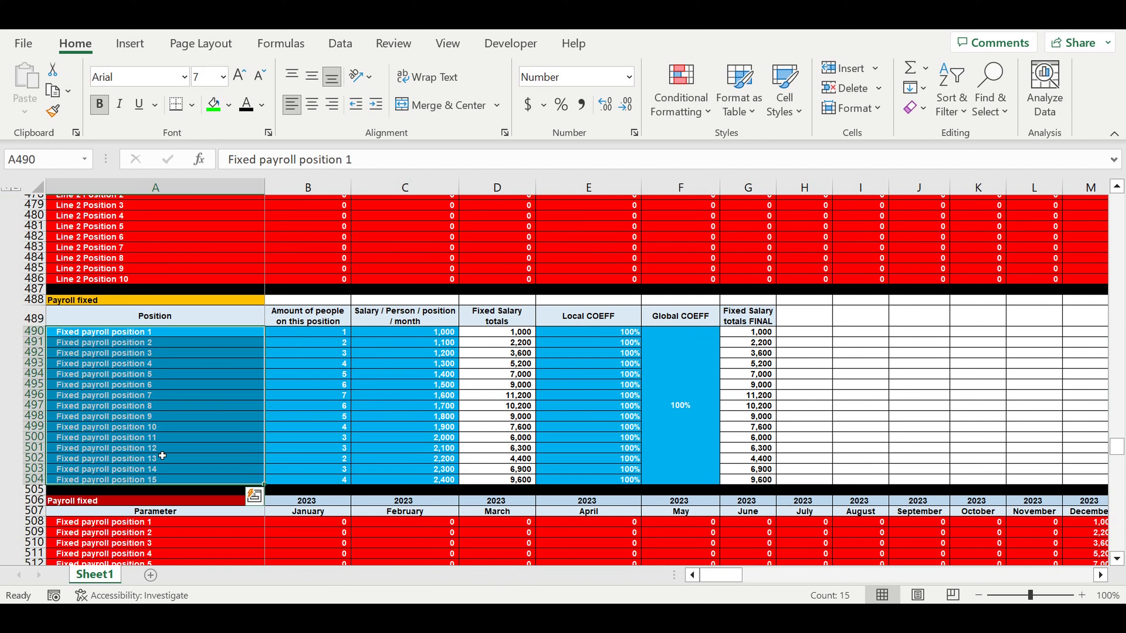
left_click_drag(324, 334, 320, 483)
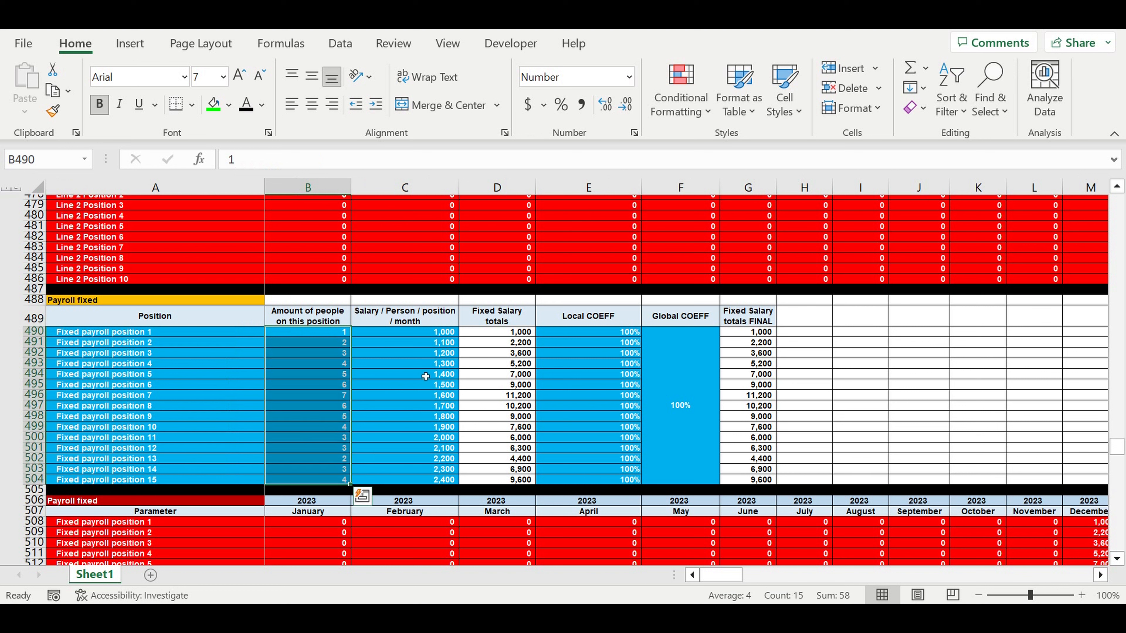
left_click_drag(423, 334, 415, 483)
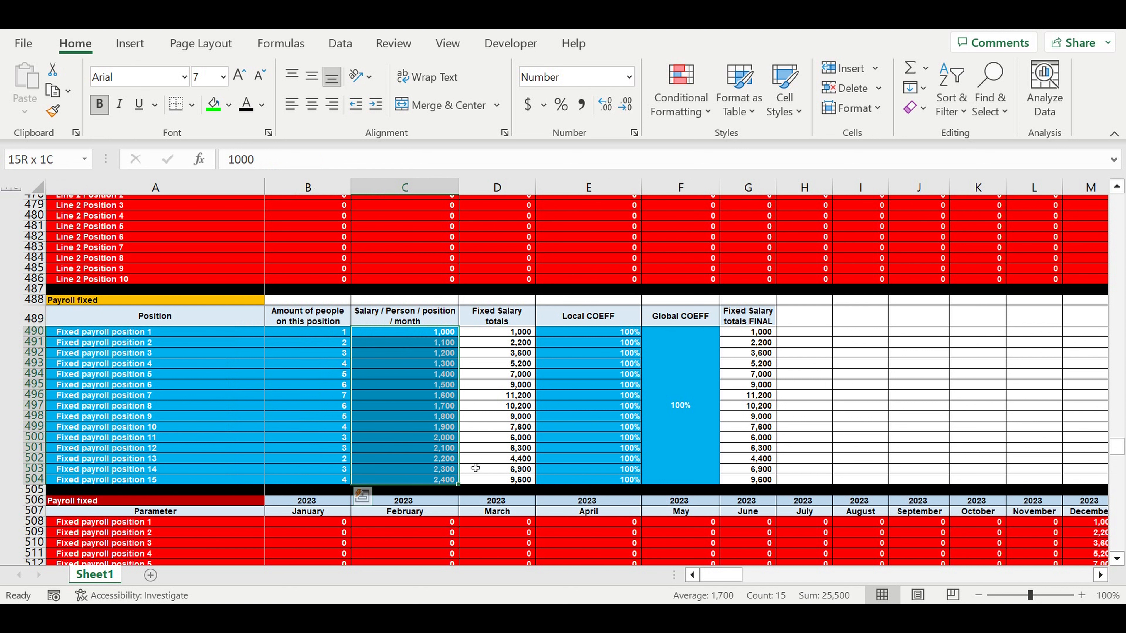
left_click(687, 399)
left_click_drag(611, 365, 603, 448)
Step: Review Product A's direct payroll articles, their cost per unit of product, and the local and global coefficients
scroll(599, 426, "down", 4)
scroll(599, 426, "down", 7)
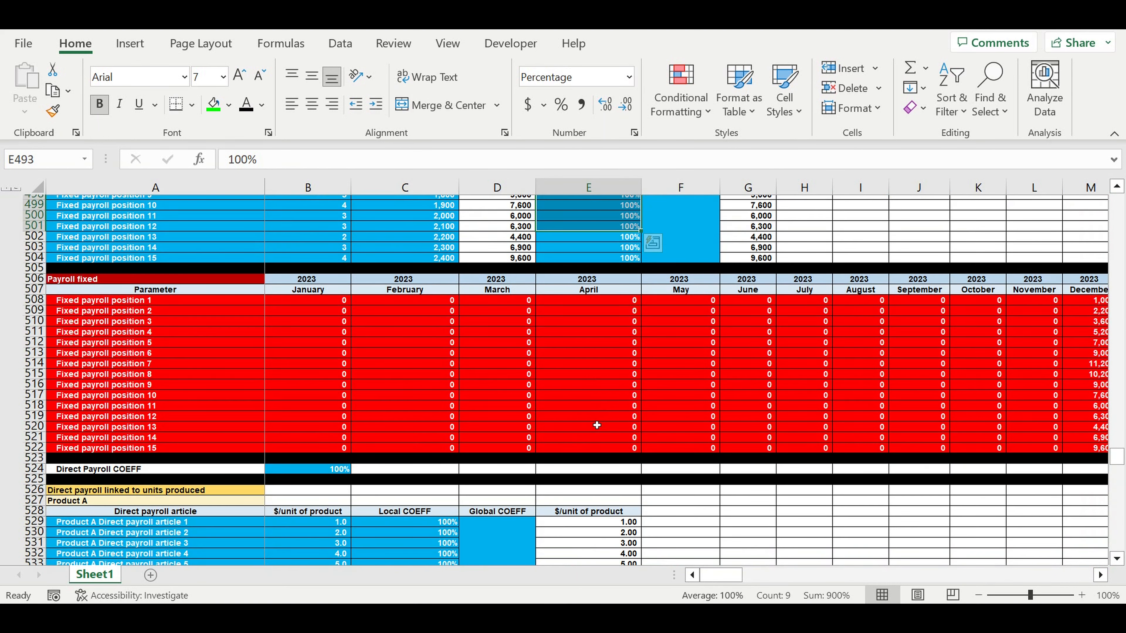
scroll(592, 425, "down", 3)
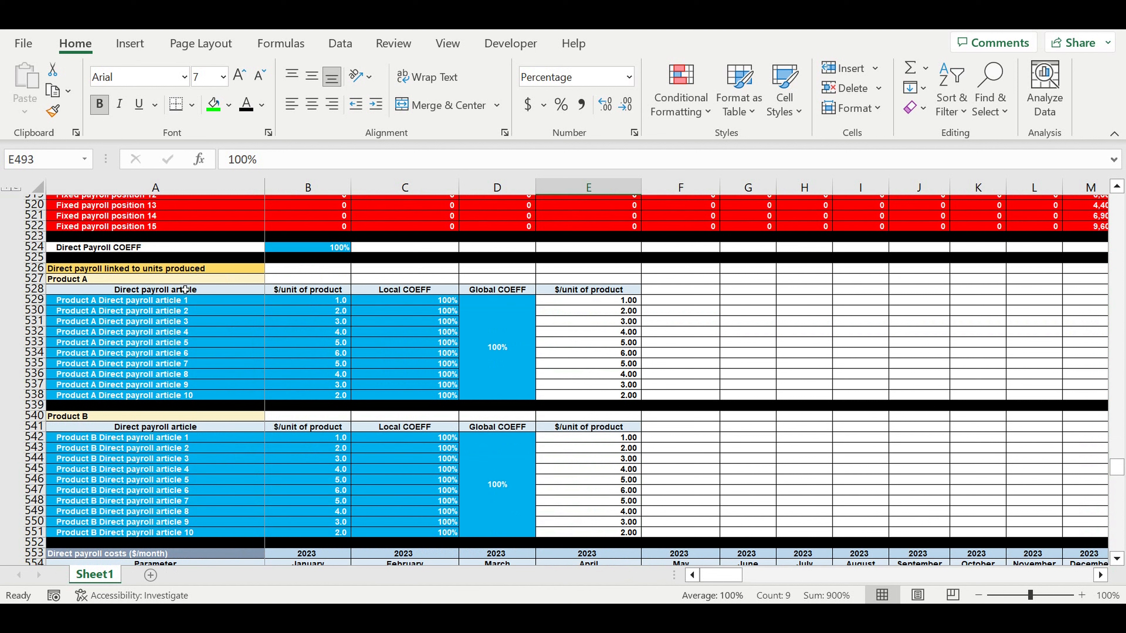
left_click_drag(87, 305, 96, 397)
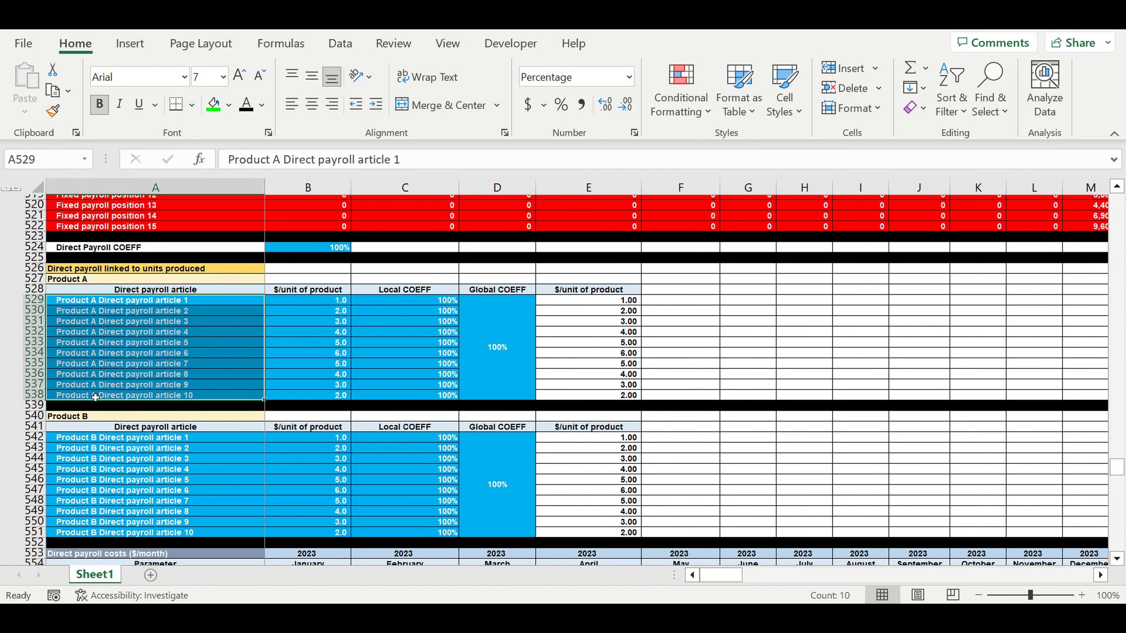
left_click(306, 305)
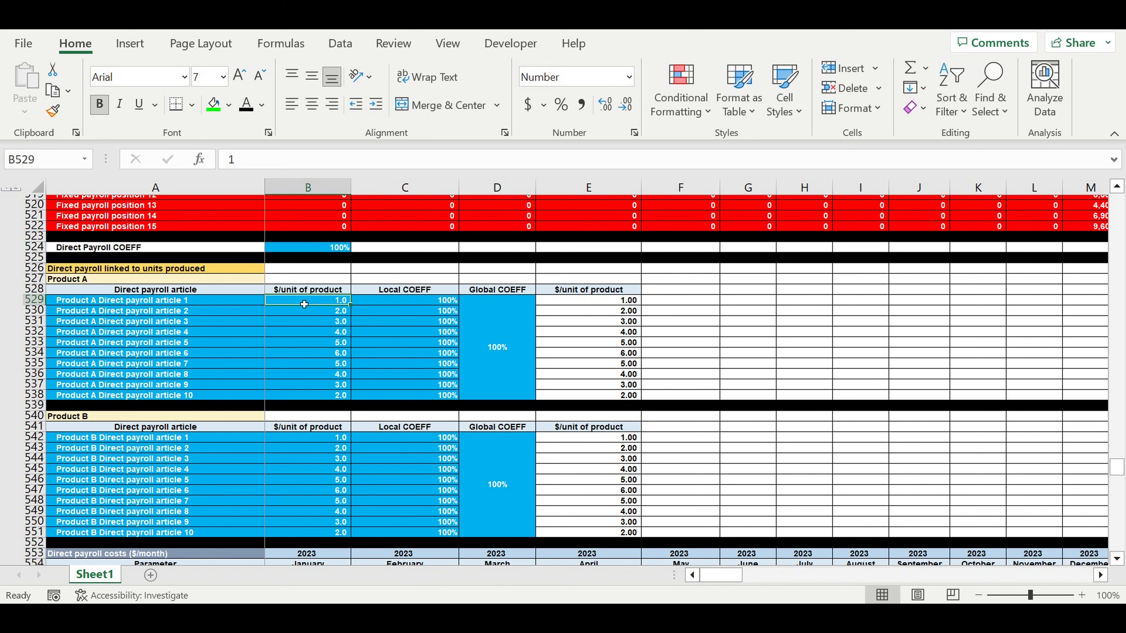
left_click(157, 283)
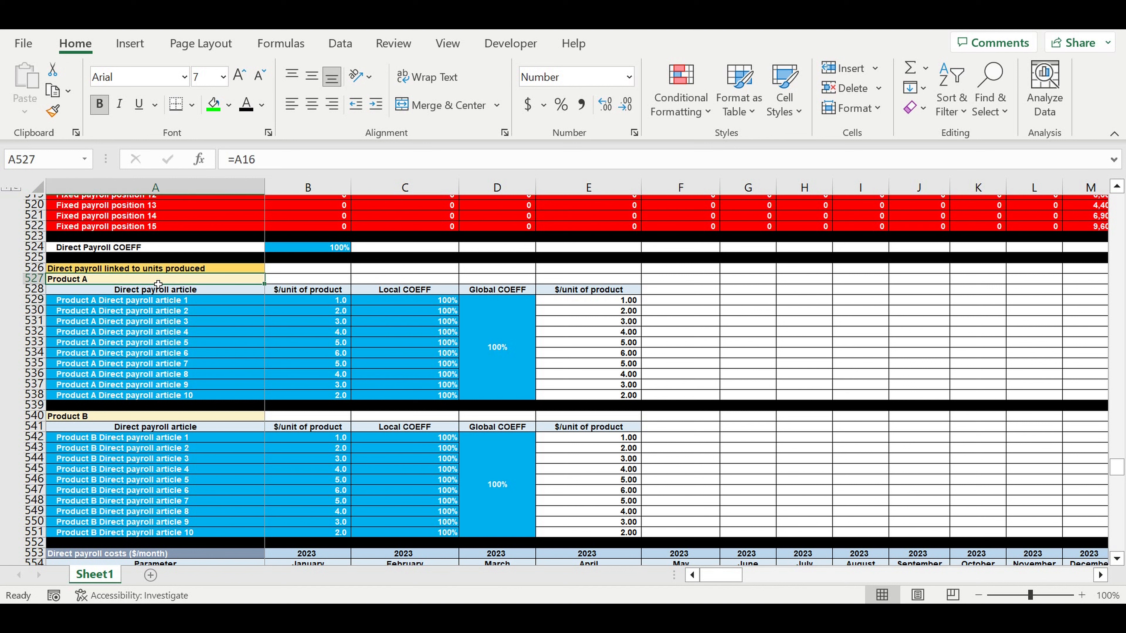
left_click_drag(421, 305, 502, 385)
Step: Review Product B's direct payroll inputs and inspect a February formula in the monthly direct payroll costs
scroll(576, 368, "down", 6)
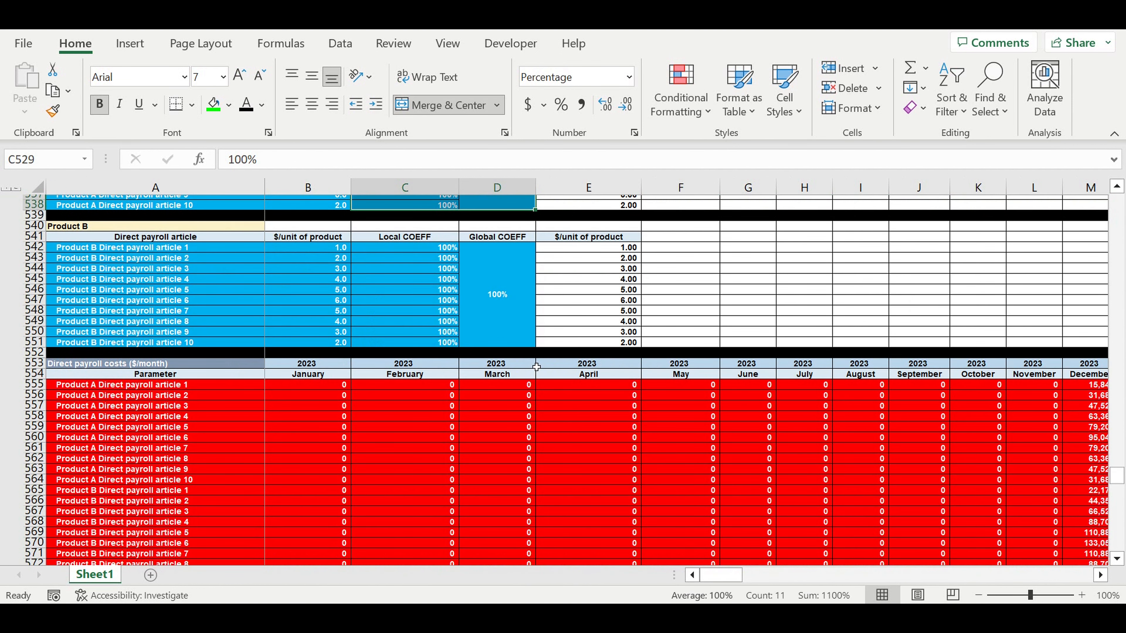
left_click_drag(102, 258, 478, 327)
left_click(437, 426)
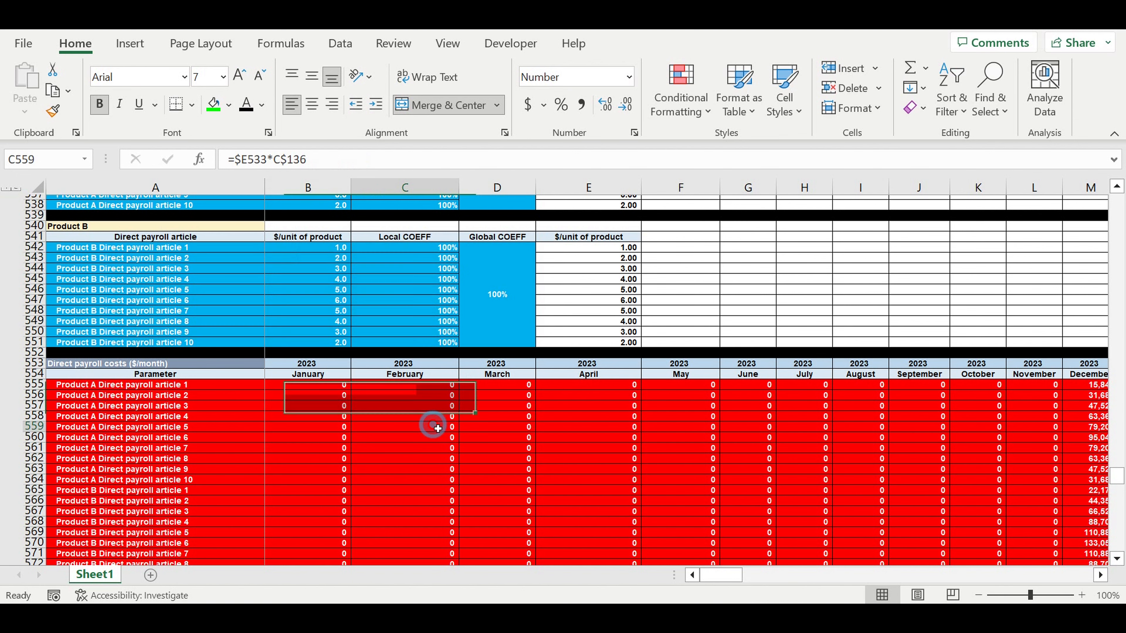
Step: Examine the Customer types section's customer names and percentage of units produced for Product A and Product B
scroll(439, 425, "down", 8)
scroll(439, 425, "down", 1)
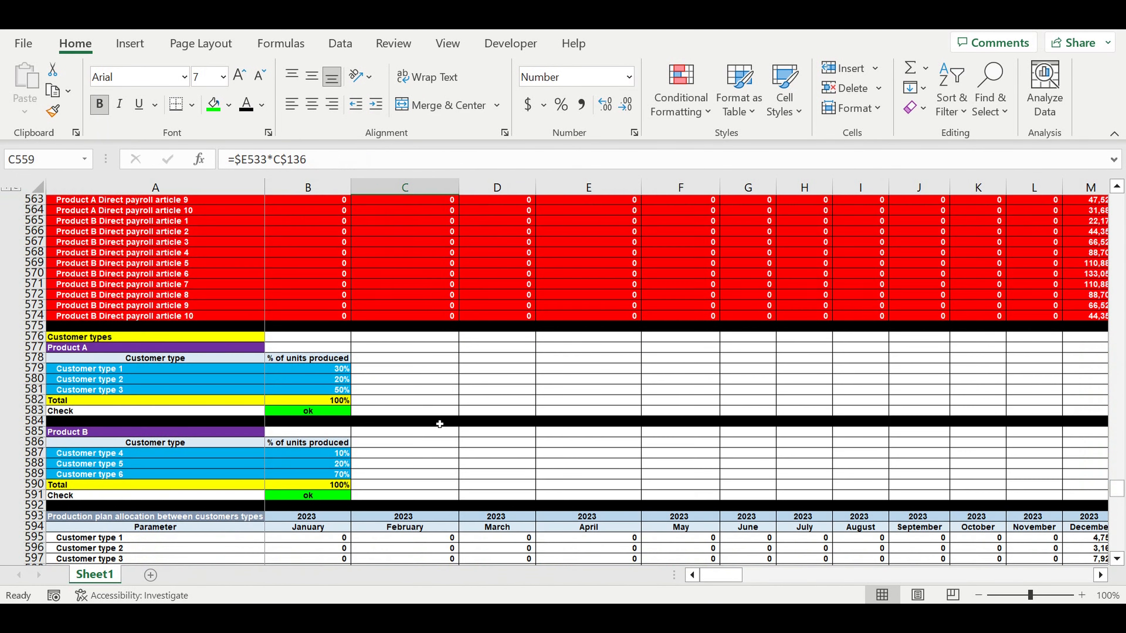
scroll(439, 422, "down", 1)
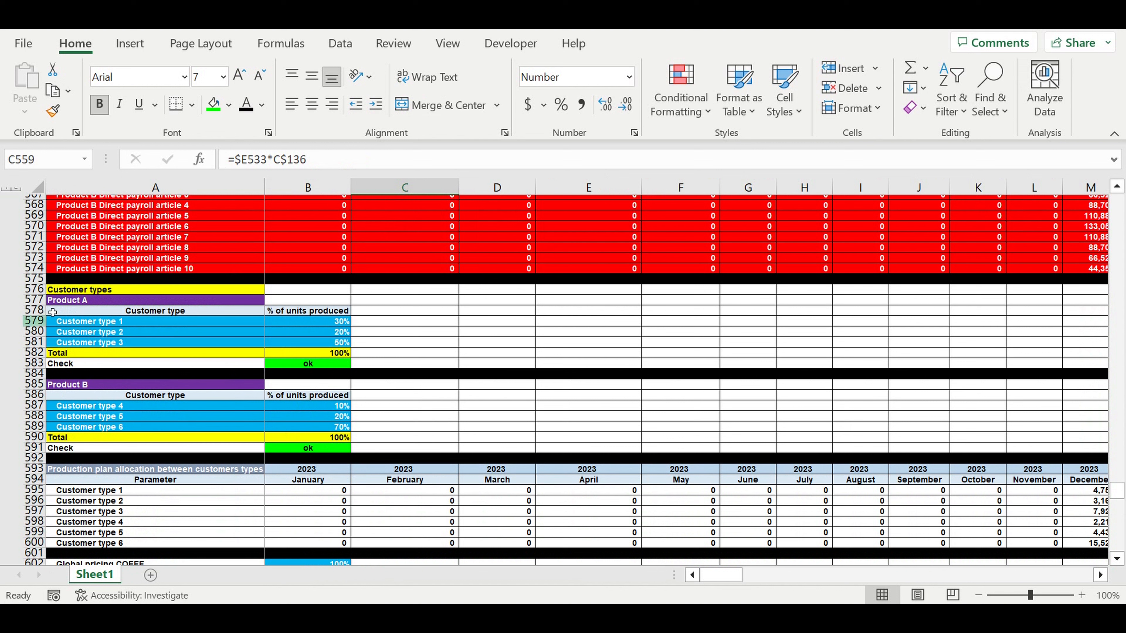
left_click(74, 302)
left_click_drag(104, 325, 105, 344)
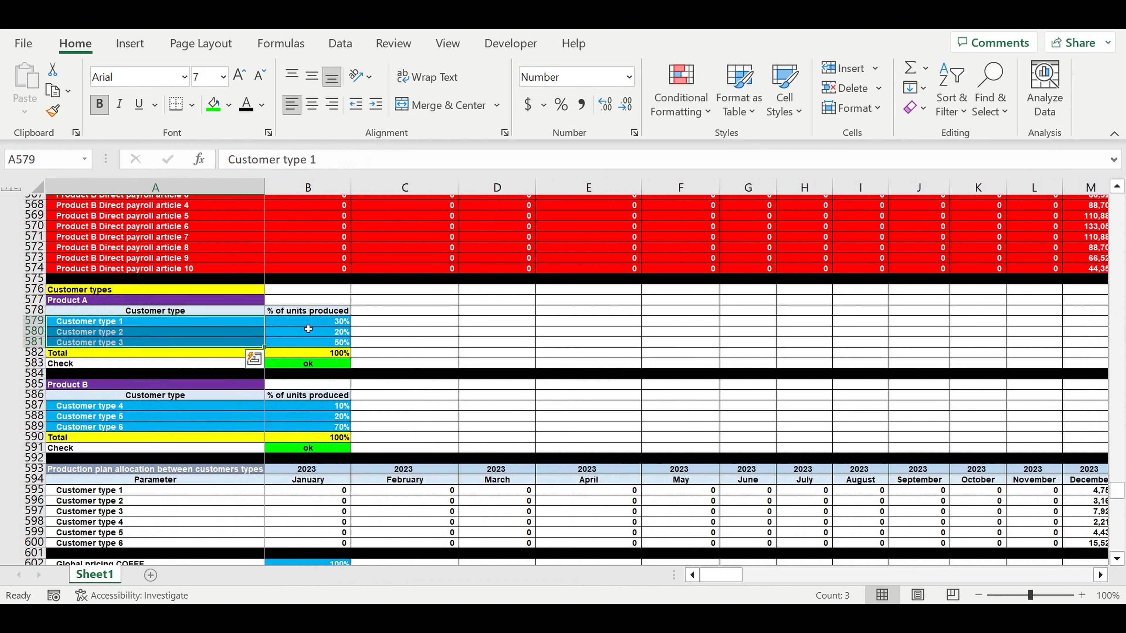
left_click_drag(328, 327, 328, 346)
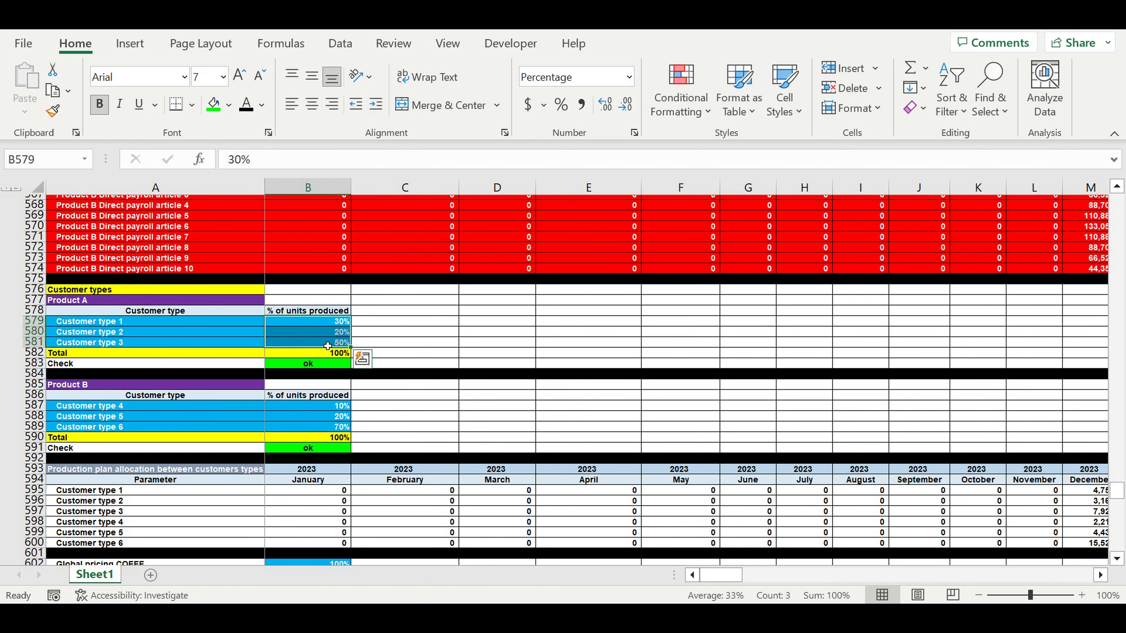
left_click_drag(326, 326, 319, 345)
left_click_drag(330, 404, 329, 427)
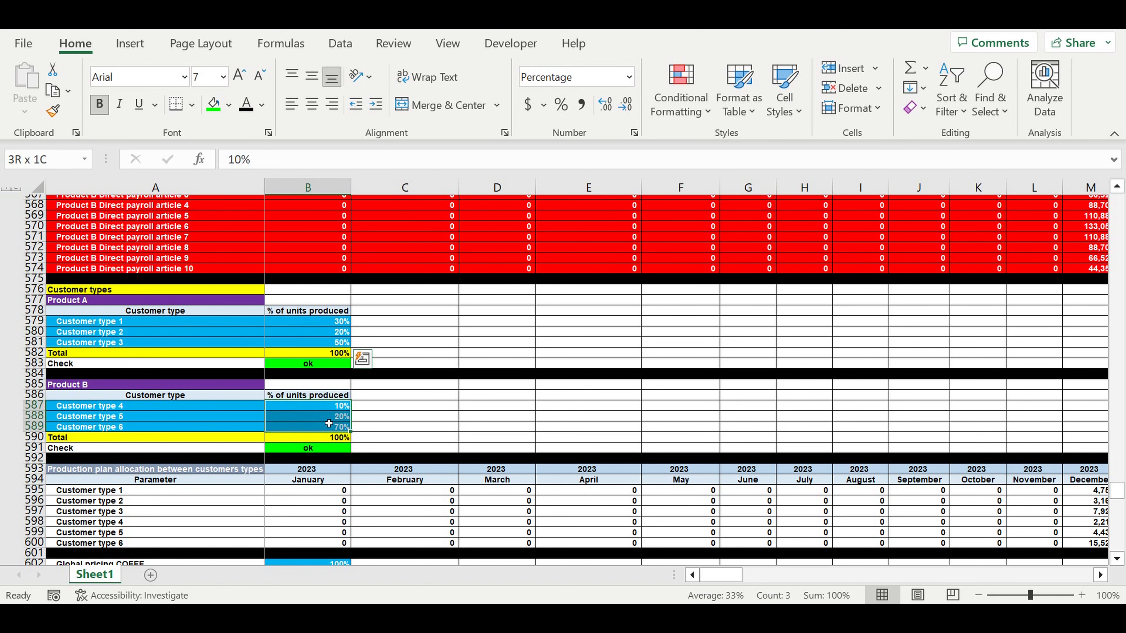
Step: Review the Global pricing COEFF and the Pricing table's products, customer types and prices per unit
scroll(320, 411, "down", 4)
scroll(320, 412, "down", 2)
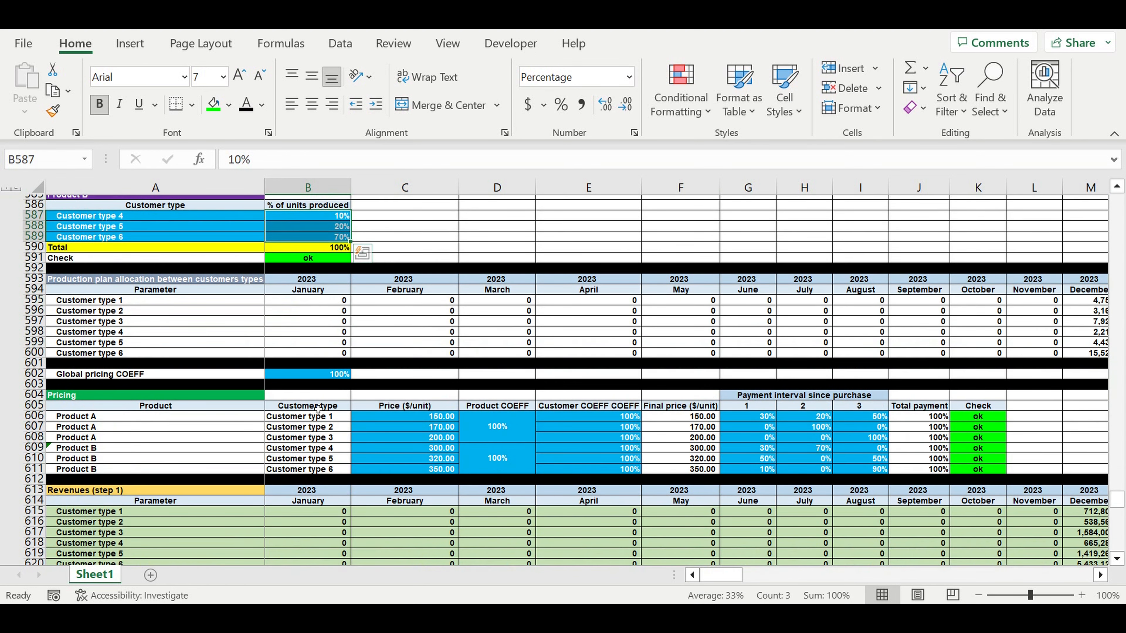
scroll(320, 409, "down", 1)
left_click(310, 345)
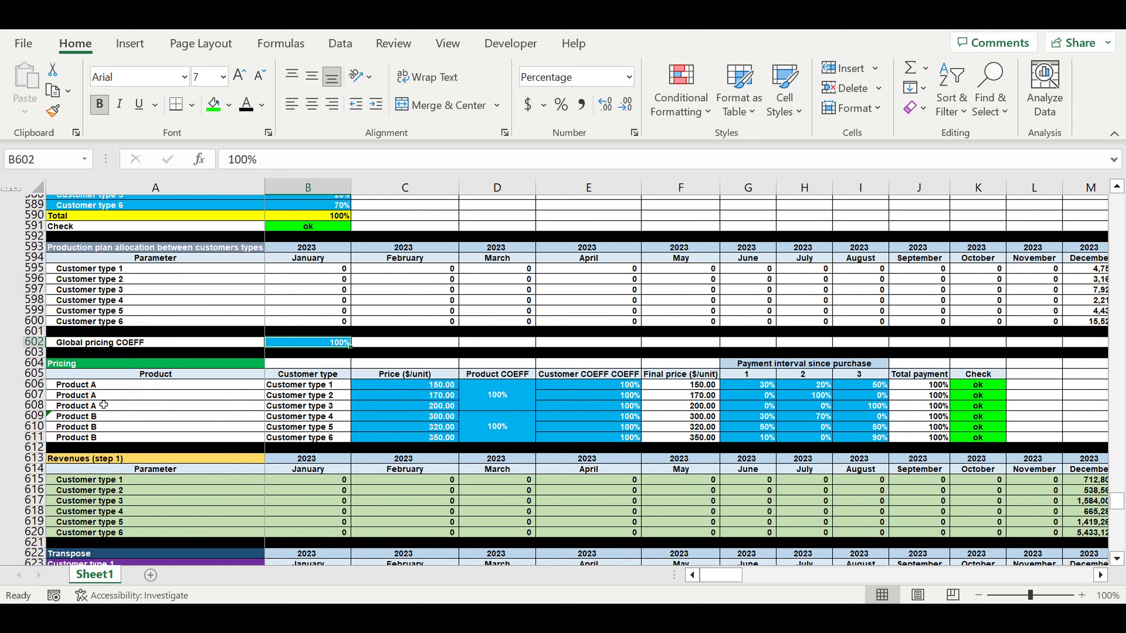
left_click_drag(93, 385, 94, 437)
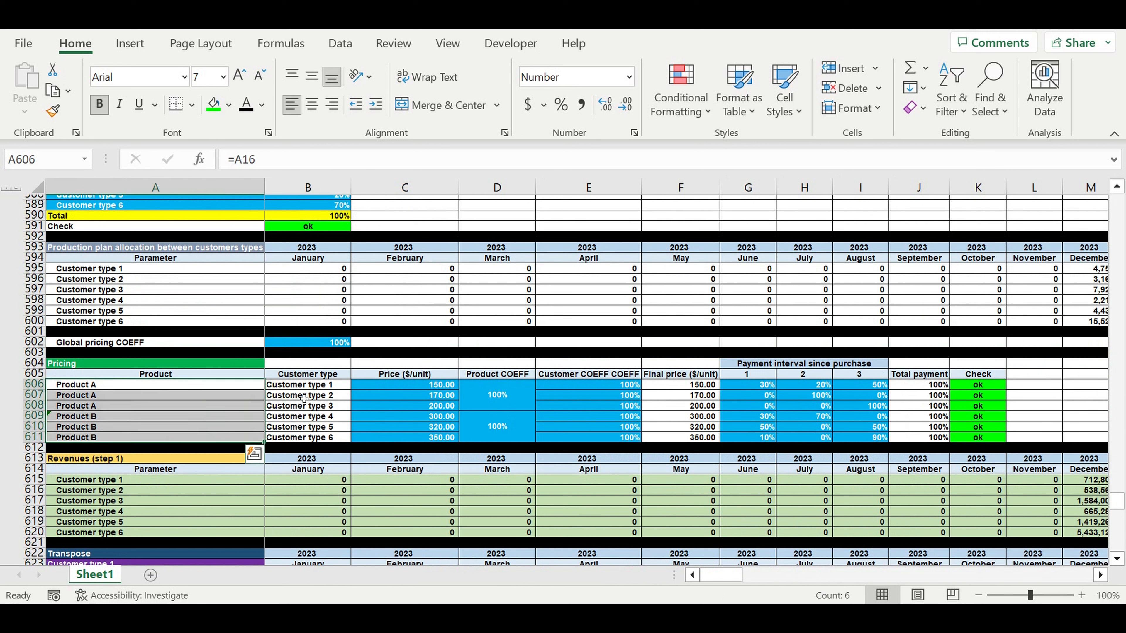
left_click(326, 384)
left_click_drag(326, 409, 322, 441)
left_click_drag(416, 389, 409, 441)
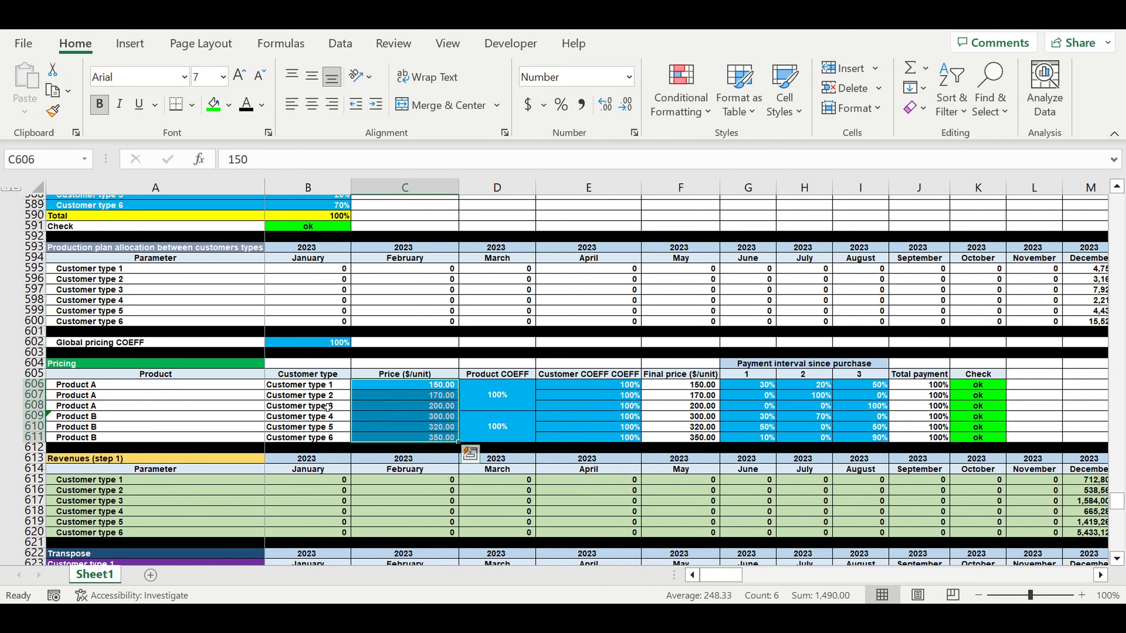
Step: Examine the product and customer coefficients for Product A and Product B and inspect the Final price formulas in the Pricing table
left_click(294, 385)
left_click_drag(296, 399, 298, 412)
left_click_drag(156, 388, 162, 413)
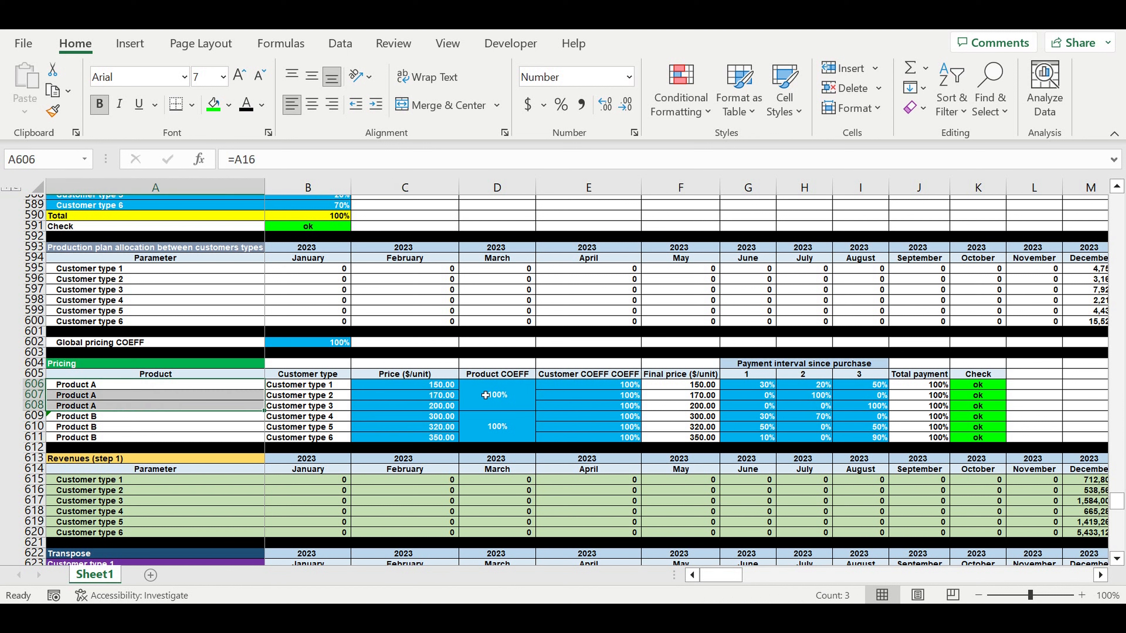
left_click(503, 401)
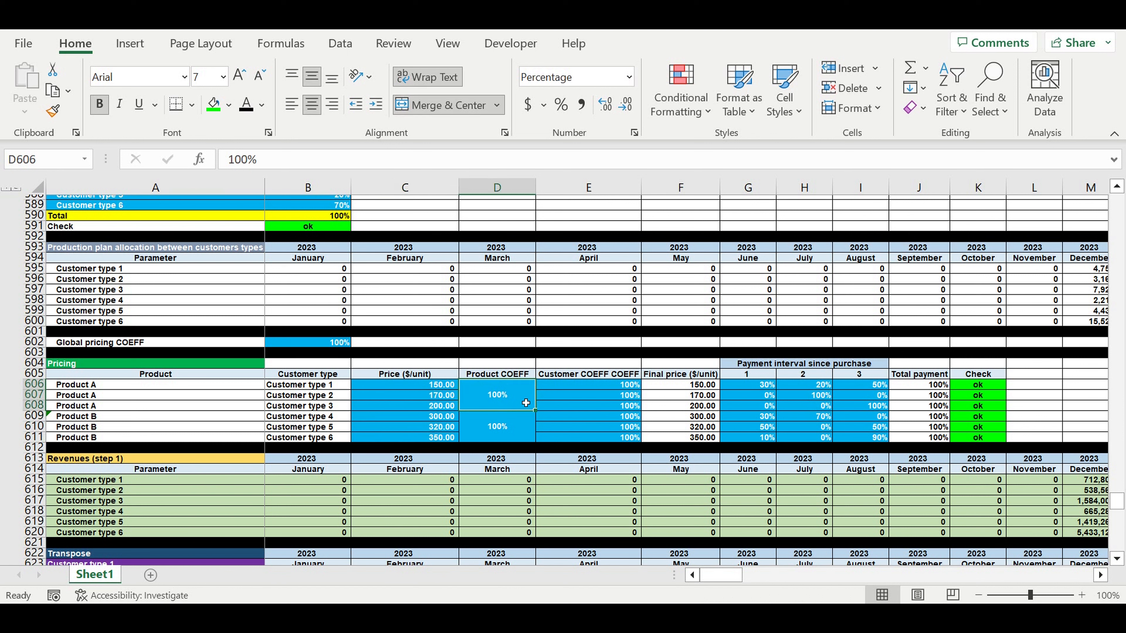
left_click_drag(109, 390, 110, 441)
left_click(486, 435)
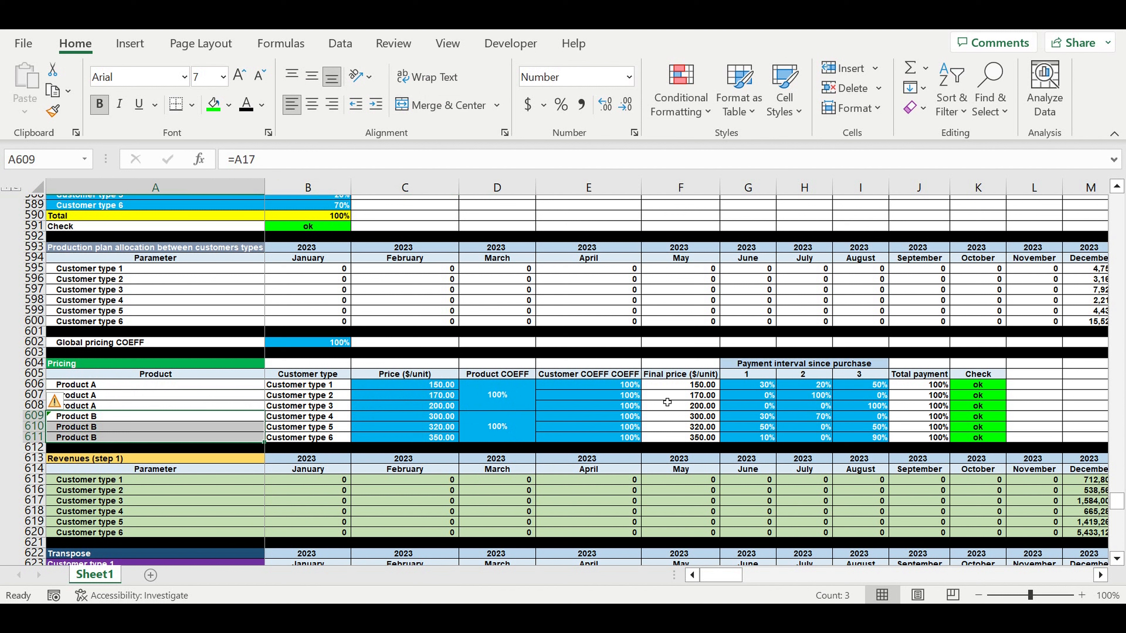
left_click(616, 388)
left_click(609, 394)
left_click(616, 411)
left_click(617, 429)
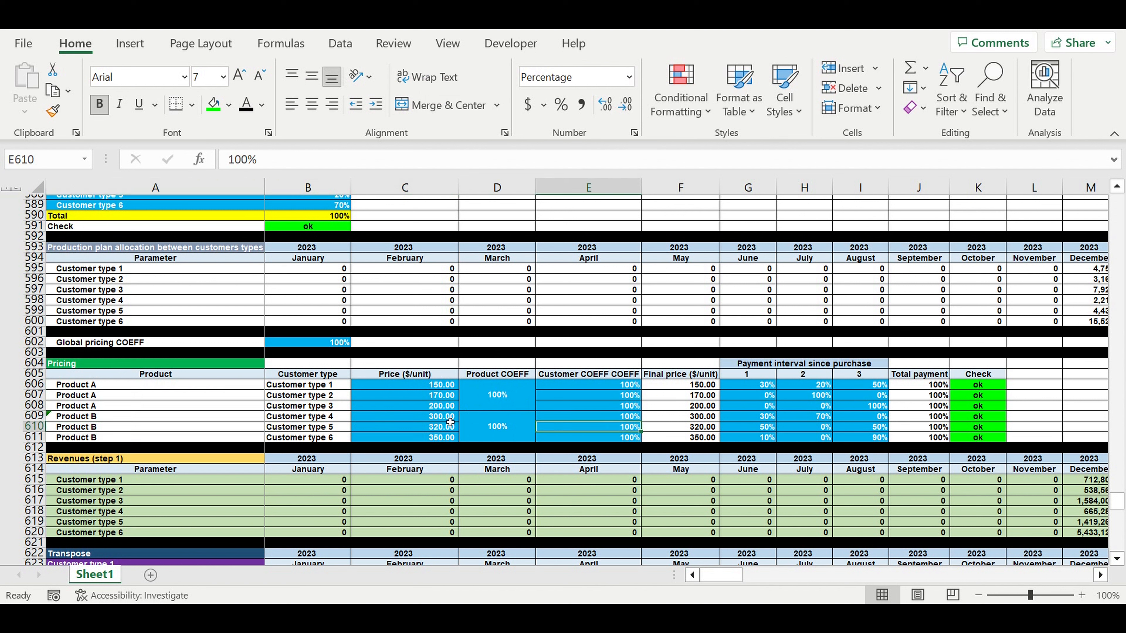
left_click_drag(682, 388, 669, 437)
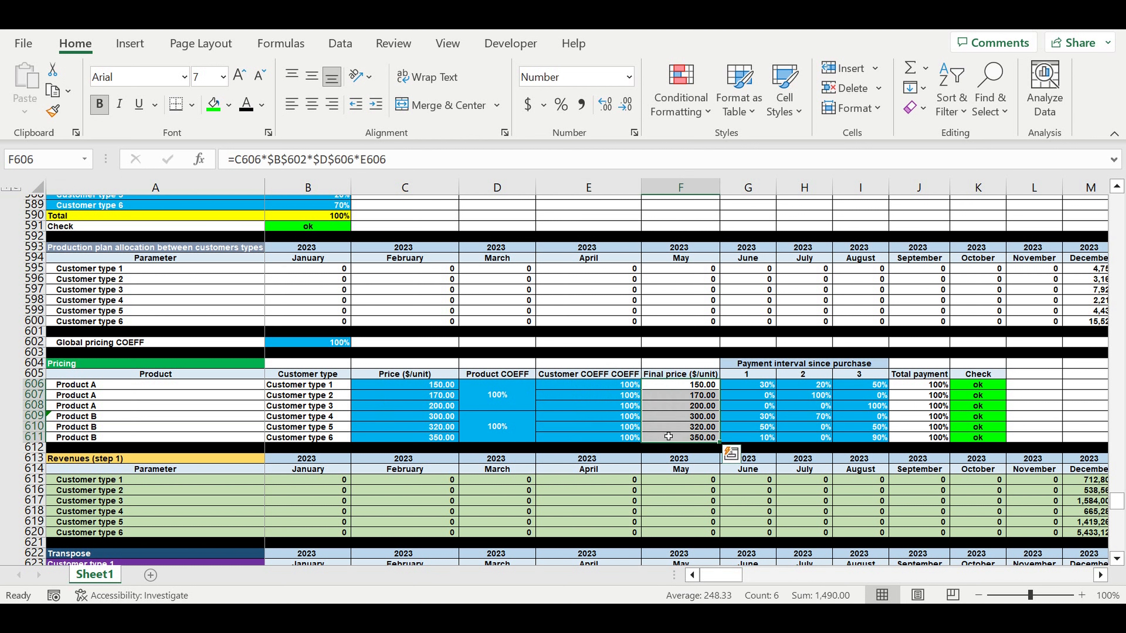
Step: Examine the payment interval percentages since purchase in the Pricing table, focusing on Customer type 1's three payment periods
left_click_drag(759, 385, 851, 439)
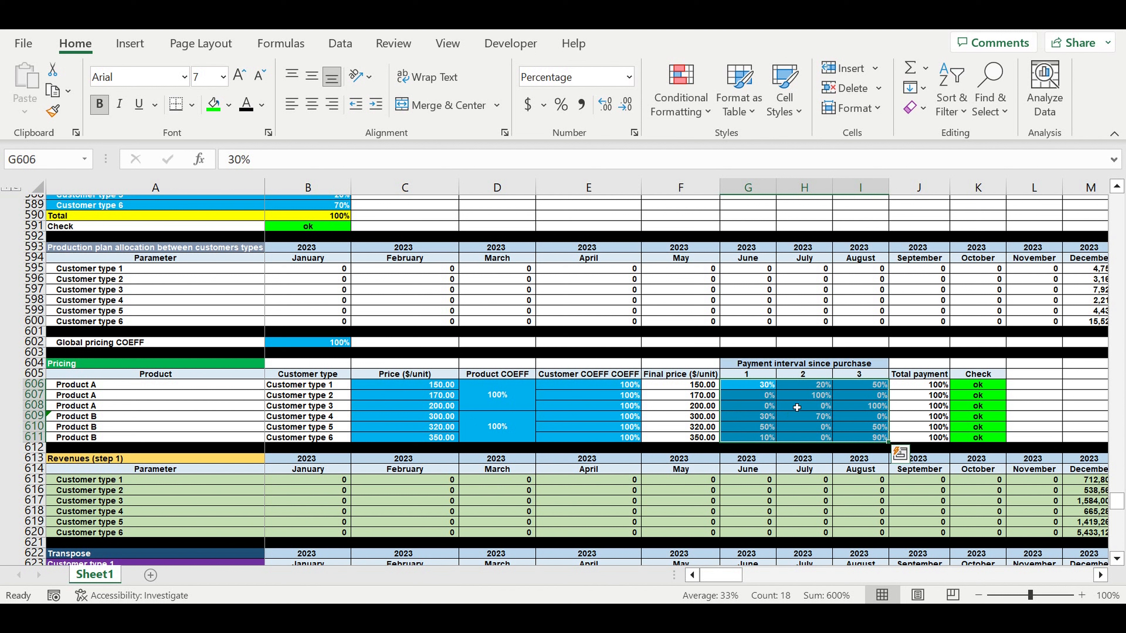
left_click(757, 387)
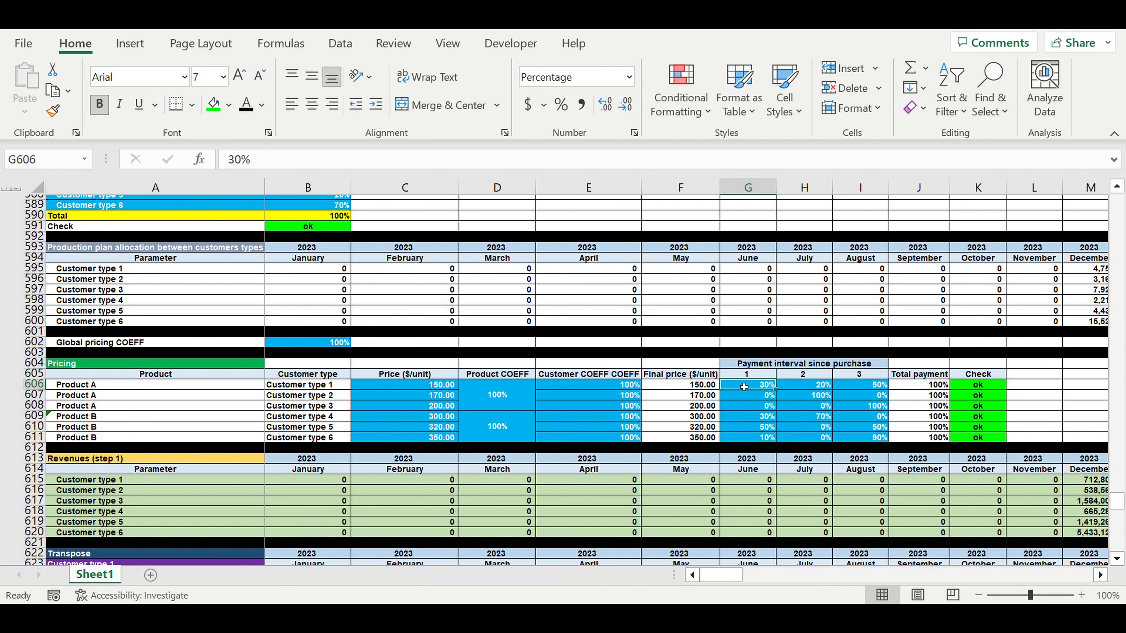
left_click(284, 386)
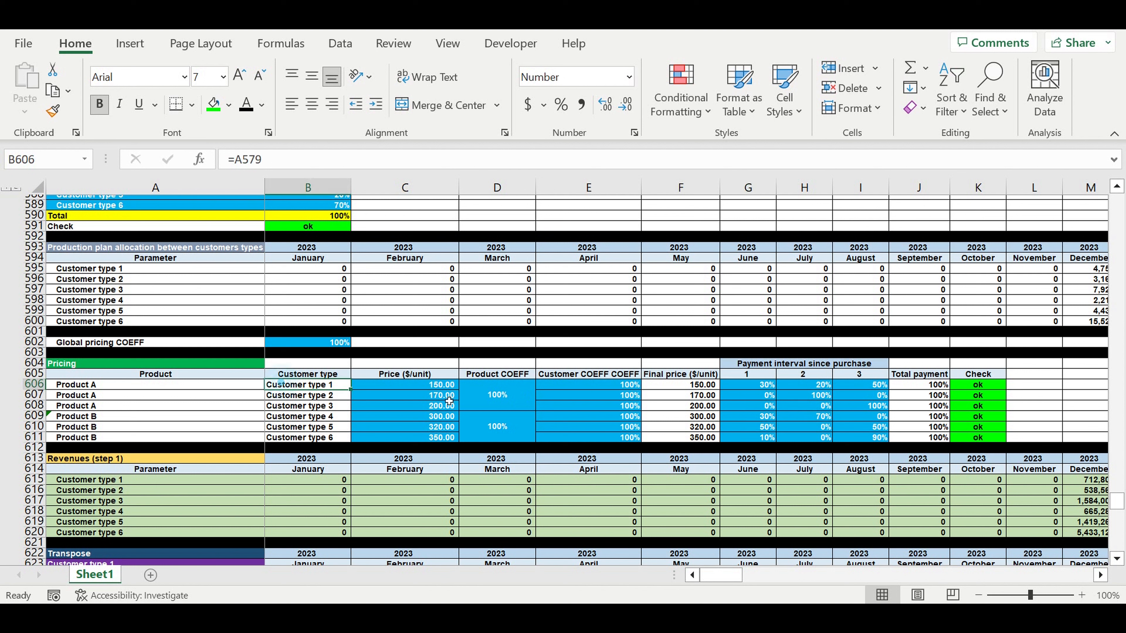
left_click(802, 389)
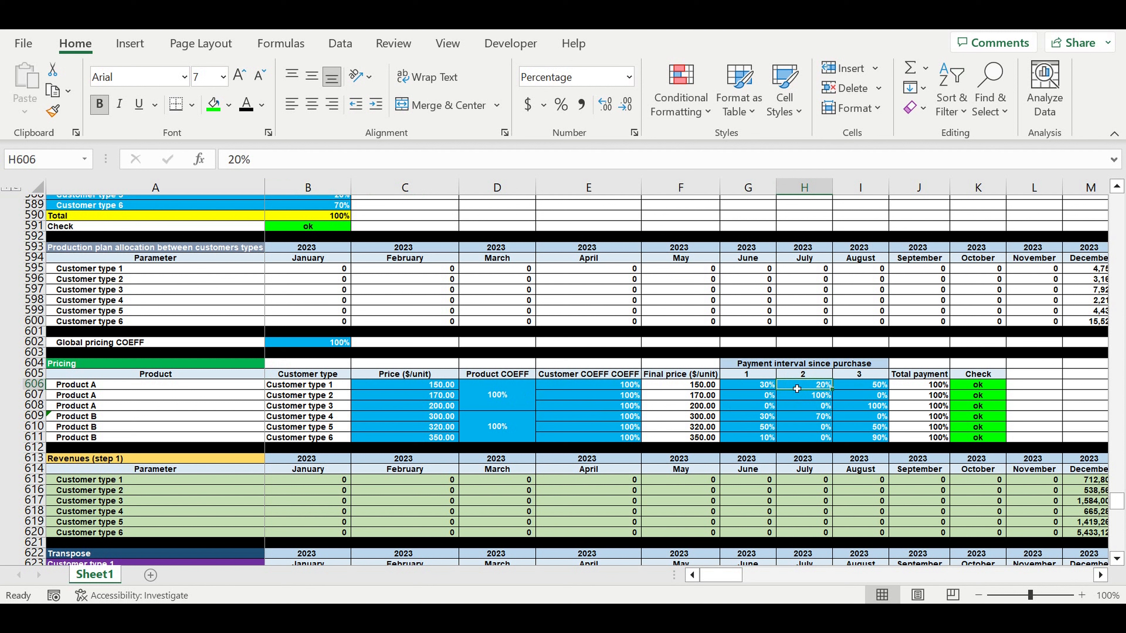
left_click(856, 390)
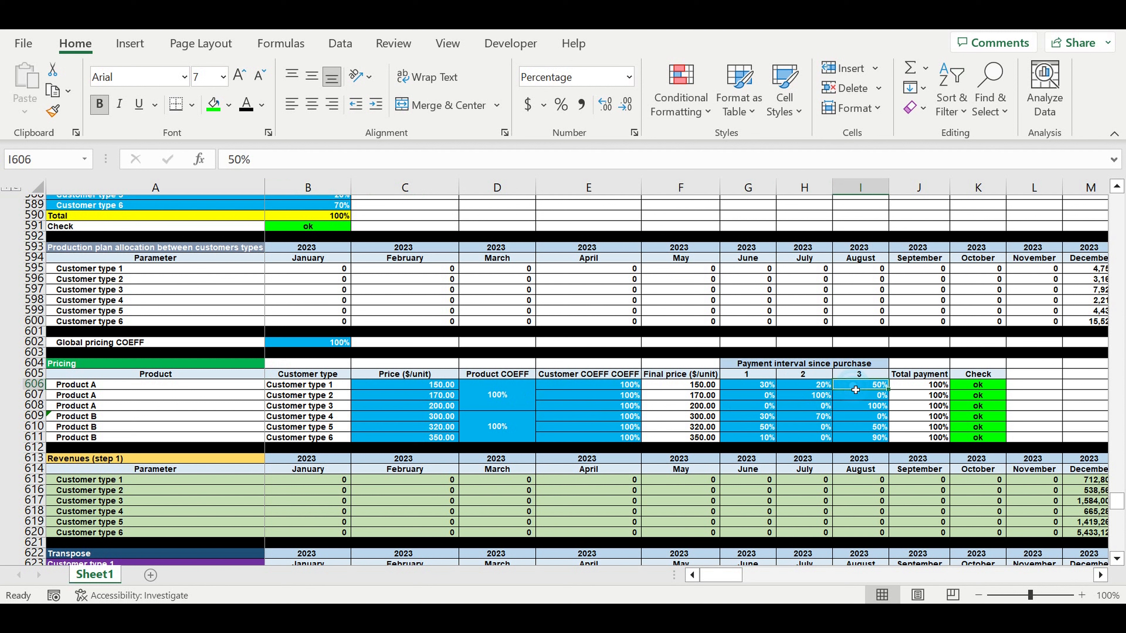
left_click(761, 388)
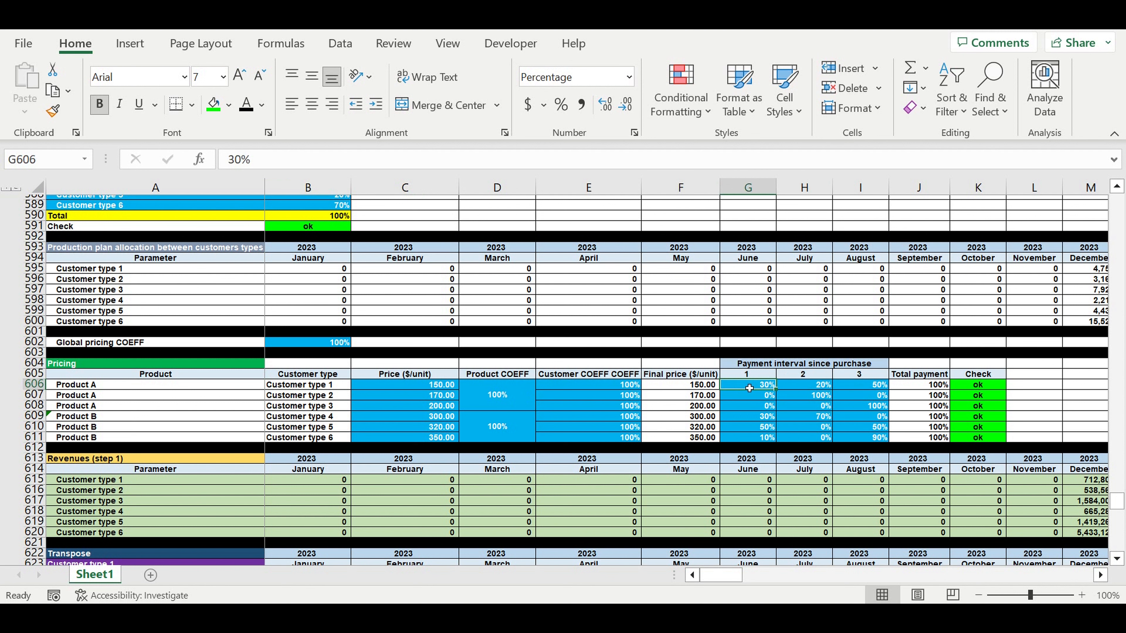
left_click(874, 389)
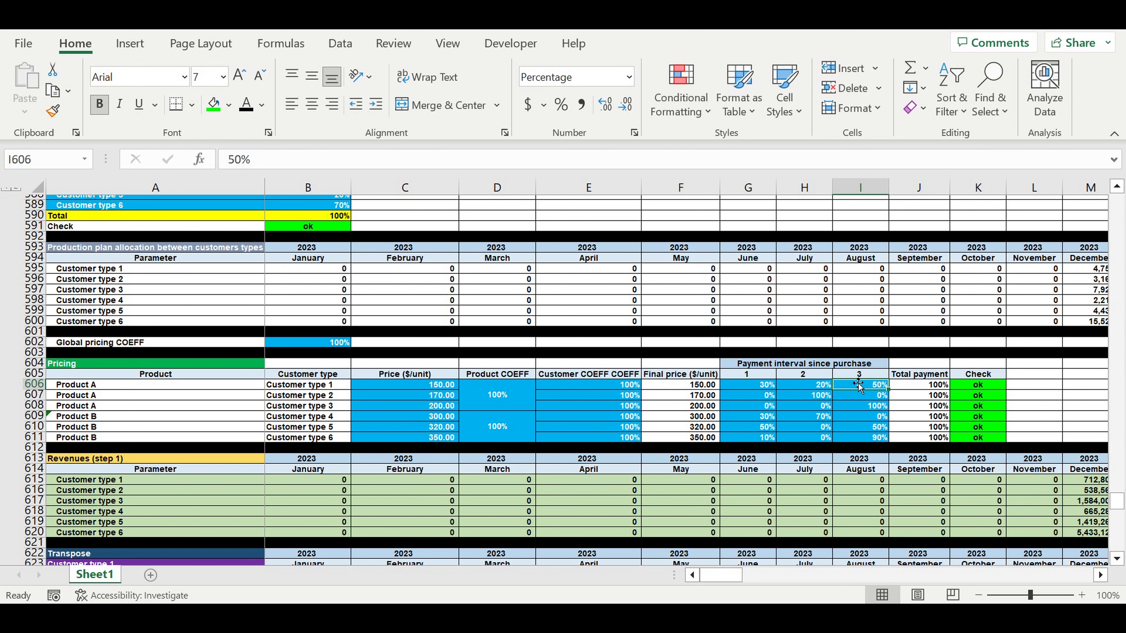
left_click(763, 389)
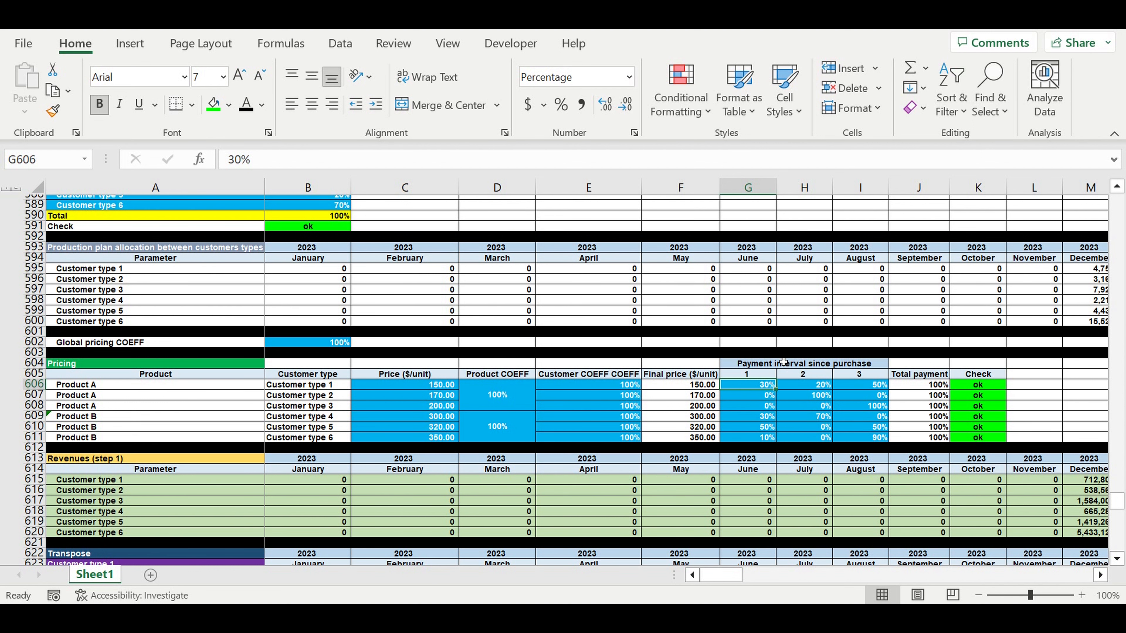
left_click(862, 415)
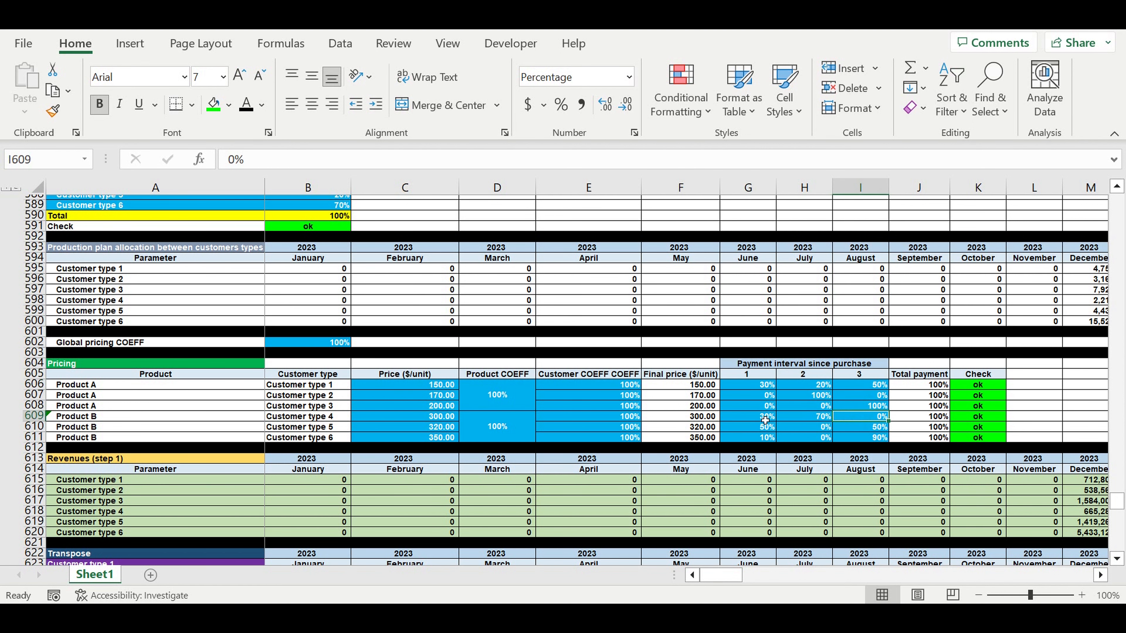
Step: Enter the section heading "Electricity costs" in cell A3612, below the Revenues by products table
scroll(765, 420, "down", 3)
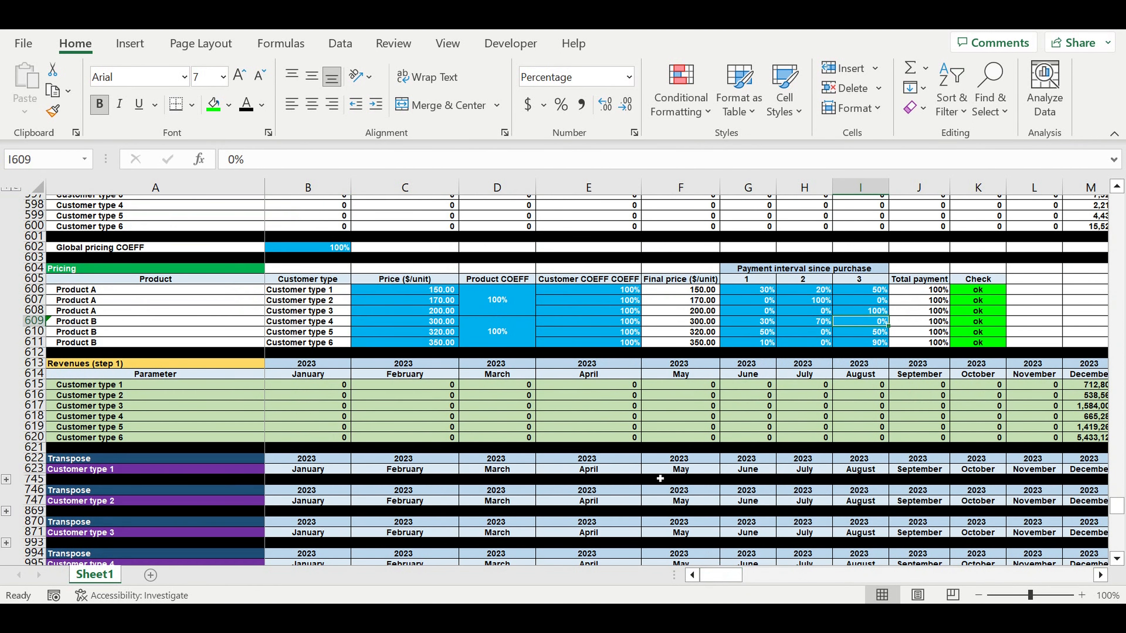
scroll(660, 478, "down", 20)
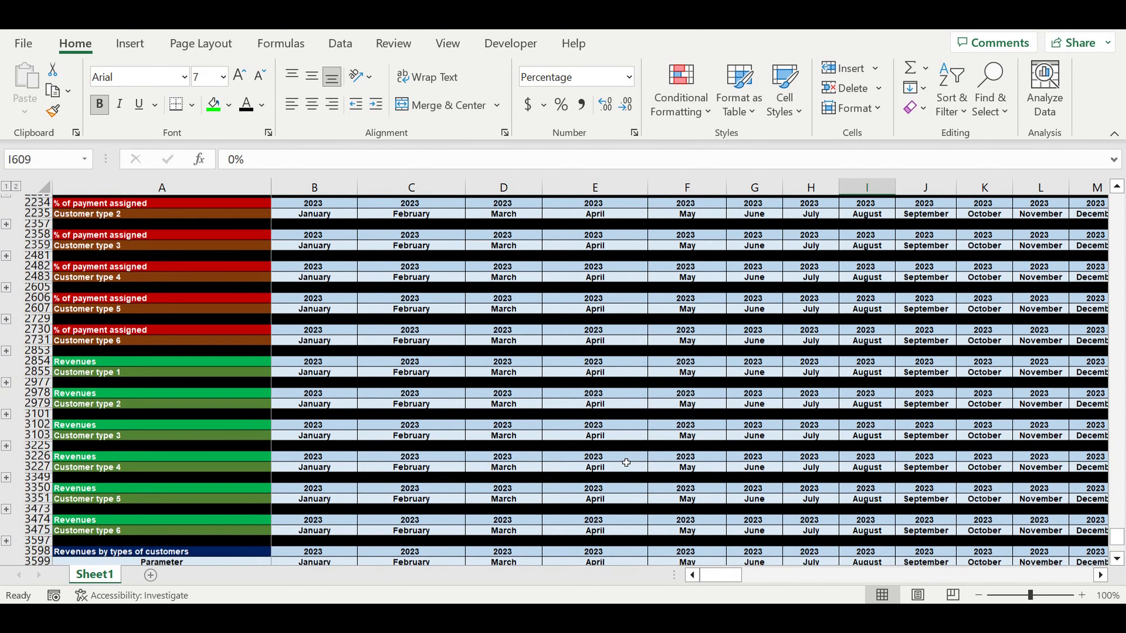
scroll(626, 462, "down", 10)
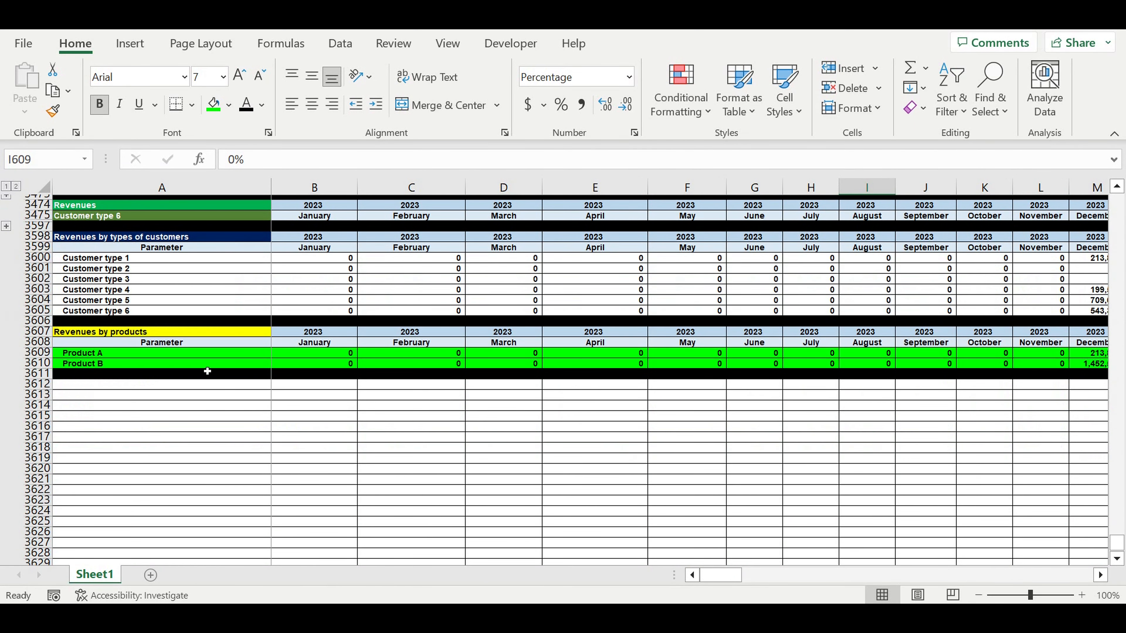
left_click(197, 385)
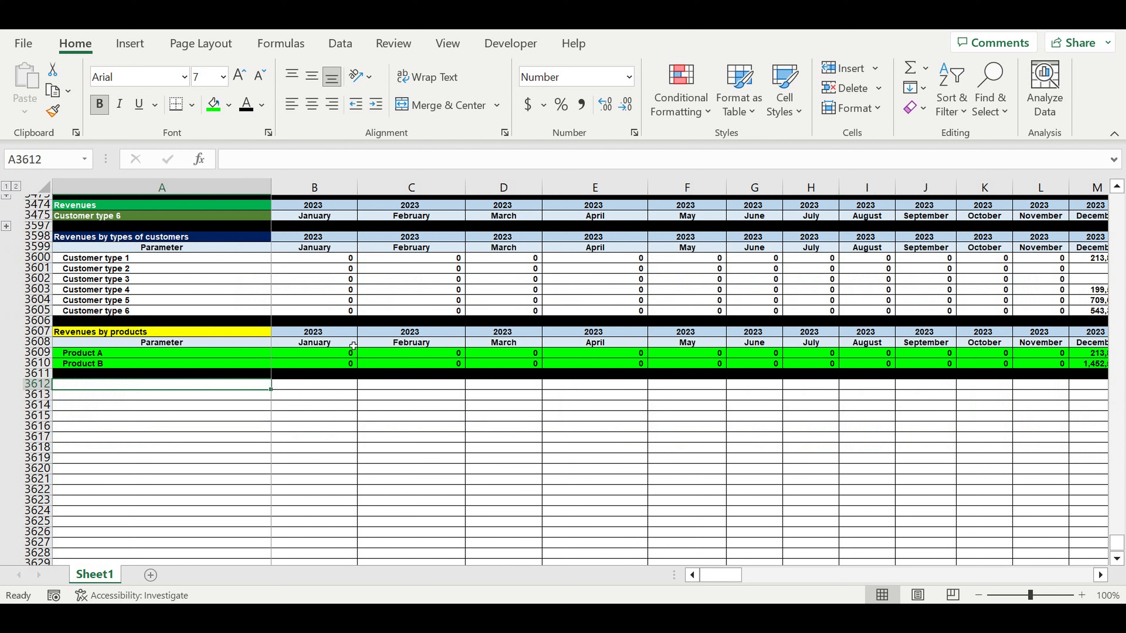
type("El")
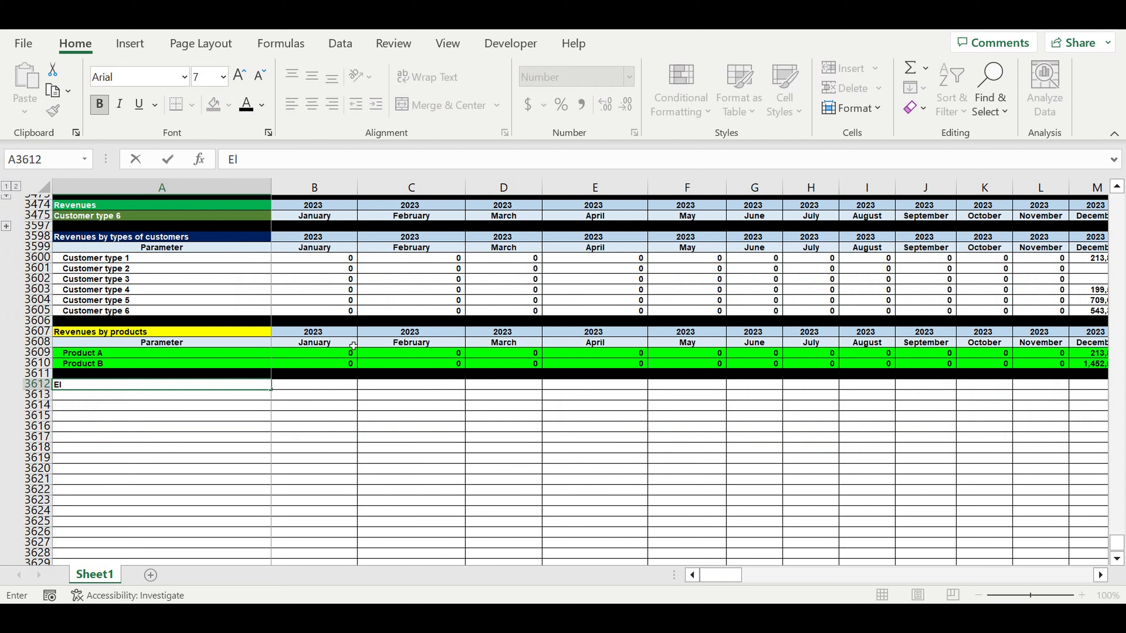
type("ectricity costs")
key("Return")
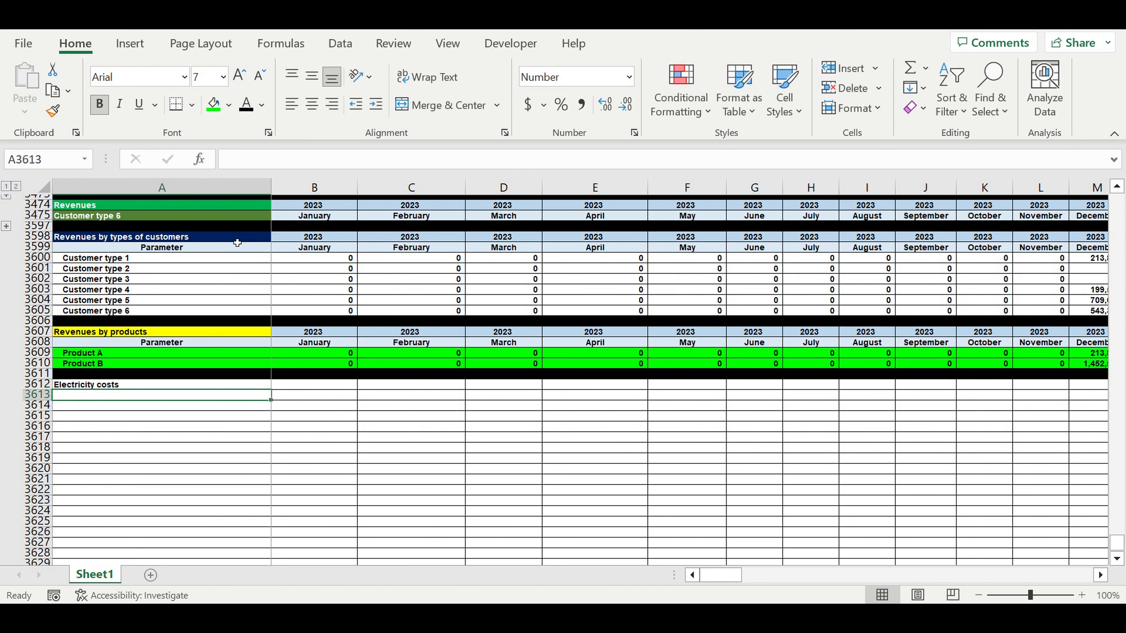
Step: Fill the "Electricity costs" heading cell with the standard orange color
left_click(223, 386)
left_click(229, 107)
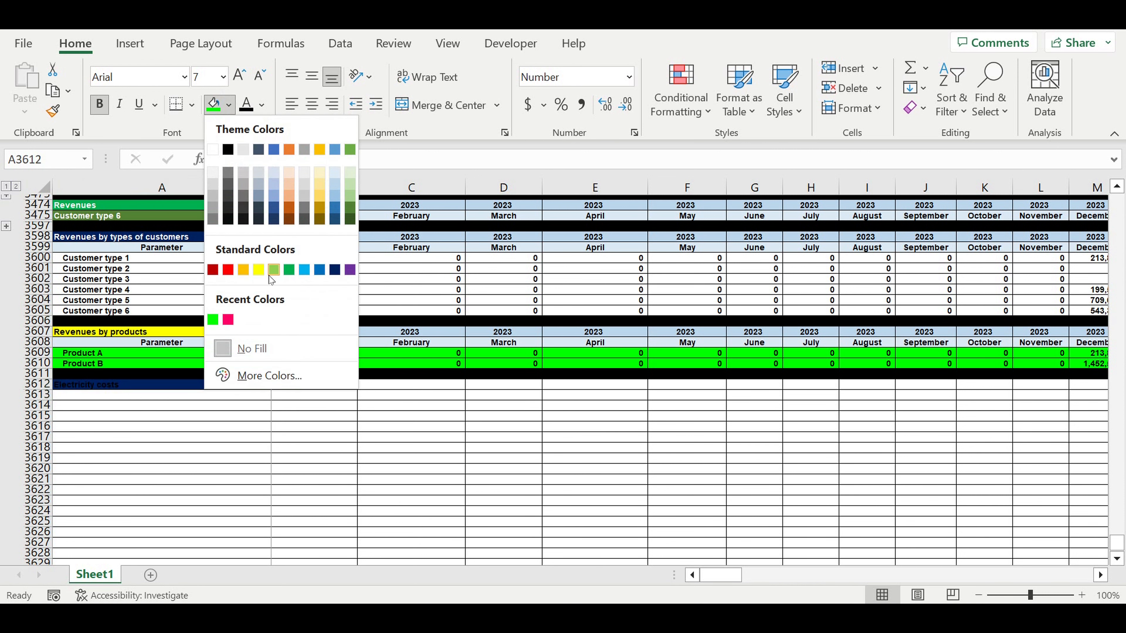
left_click(243, 271)
left_click(209, 459)
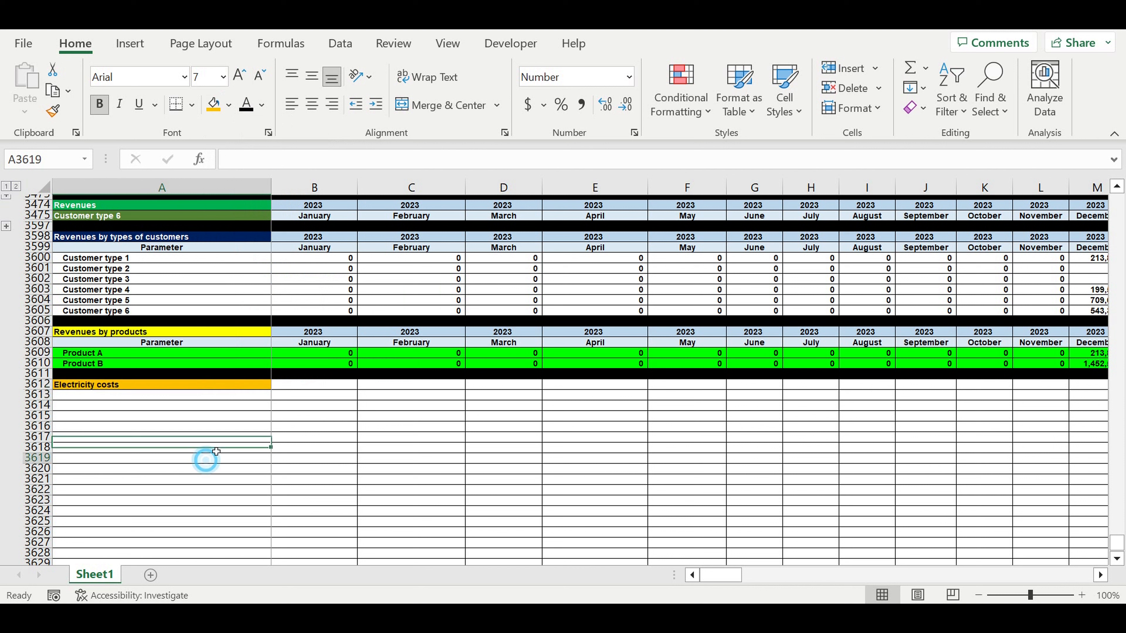
Step: Enter the column headings "Line" in A3613 and "Electricity consumption (kWt/hour)" in B3613
left_click(226, 392)
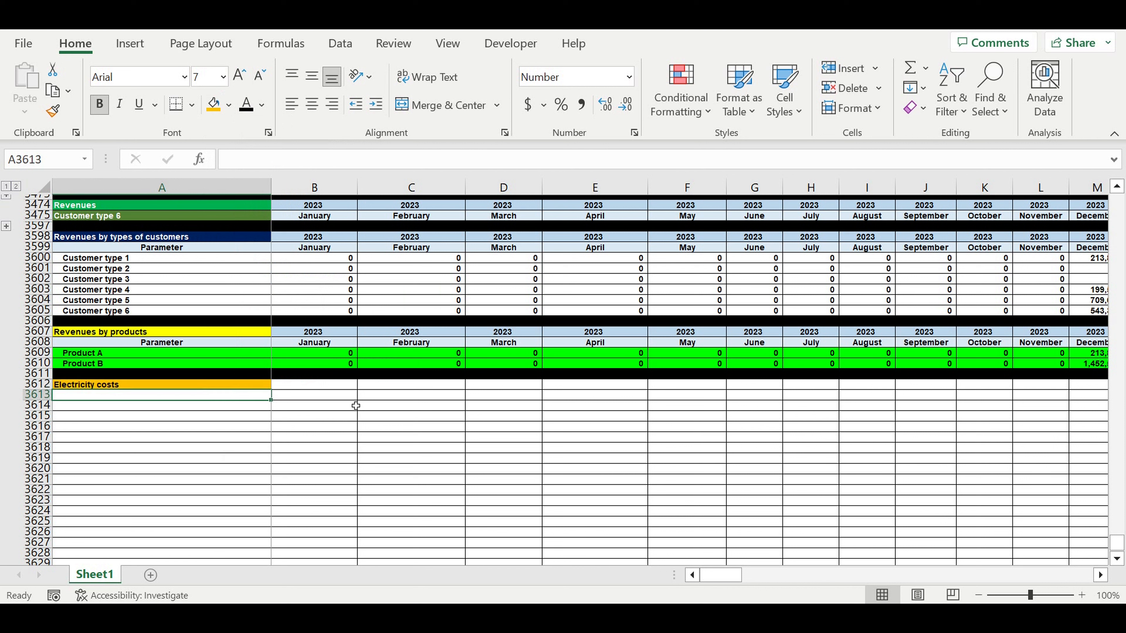
type("Line")
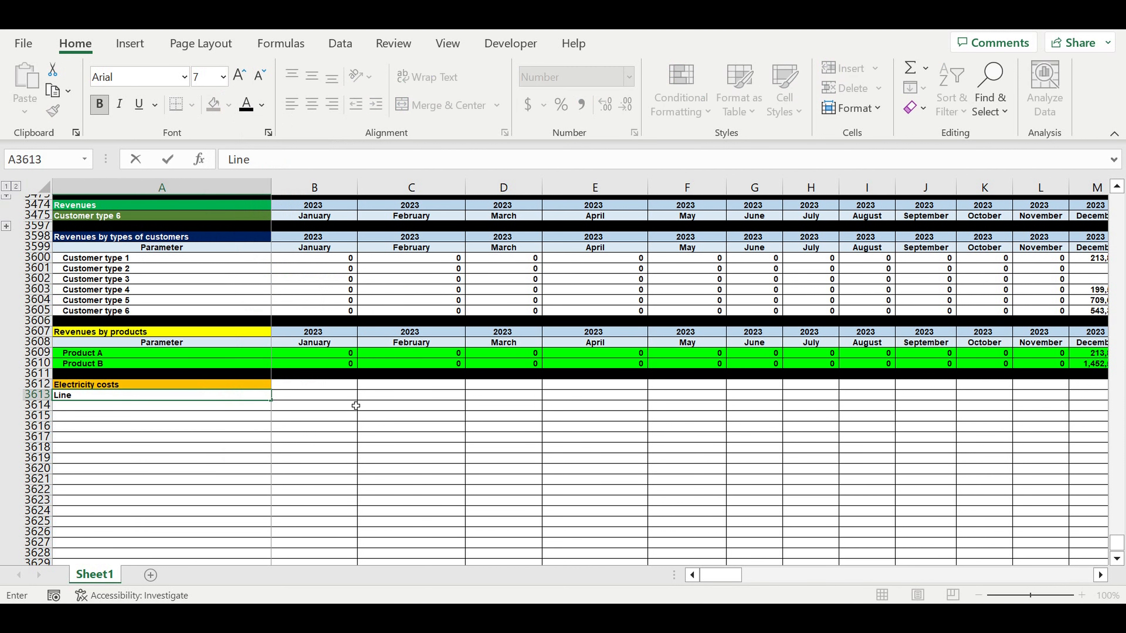
key("Return")
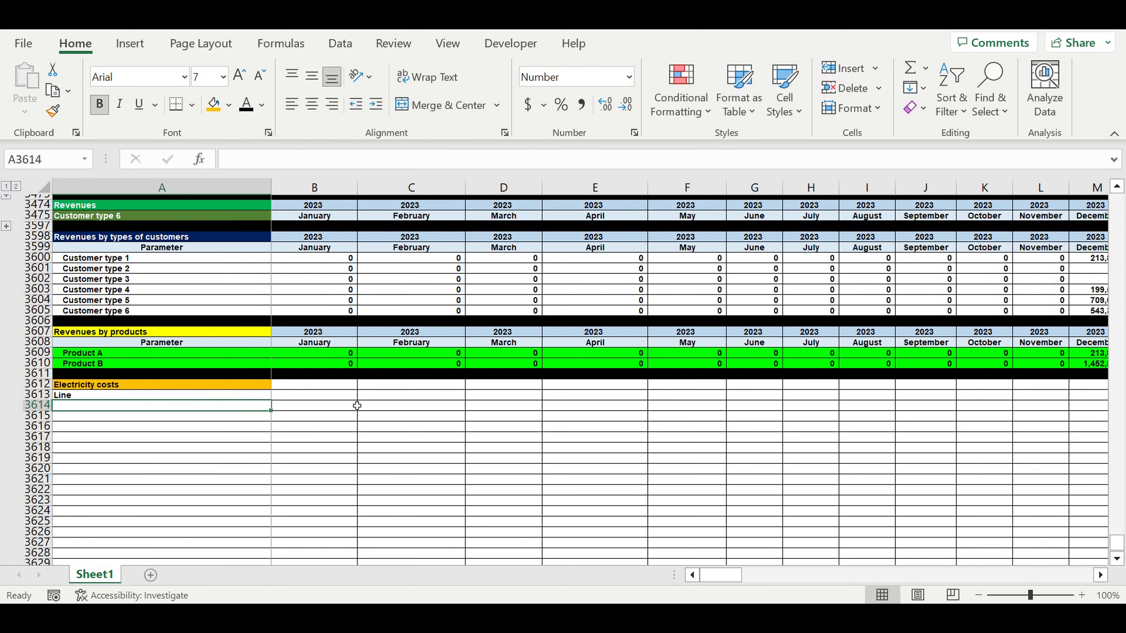
left_click(345, 397)
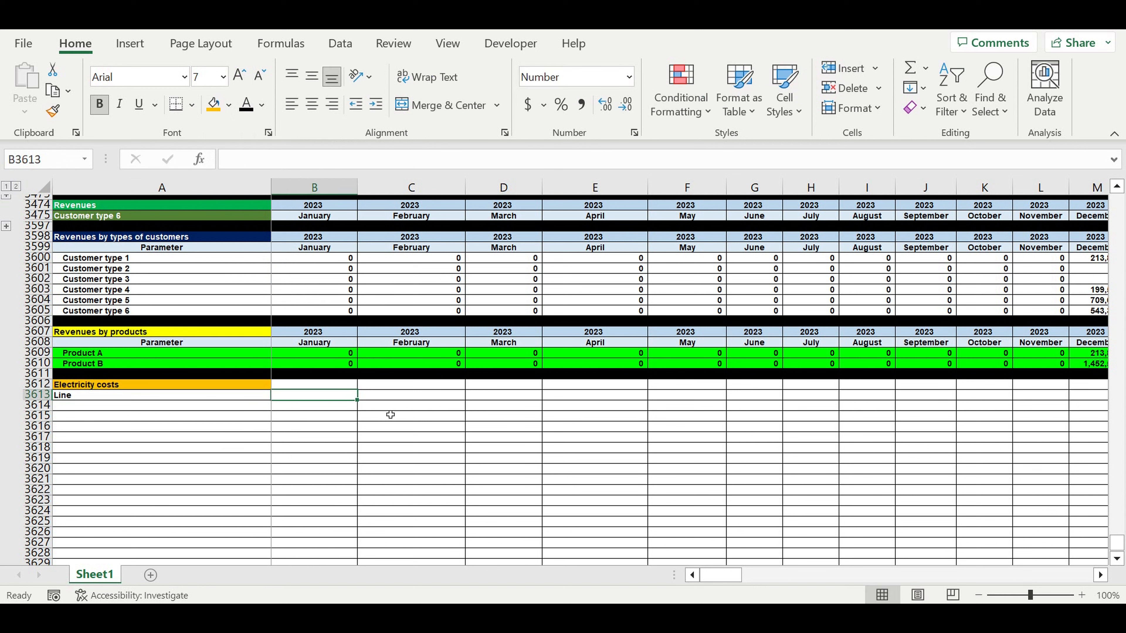
type("Electri")
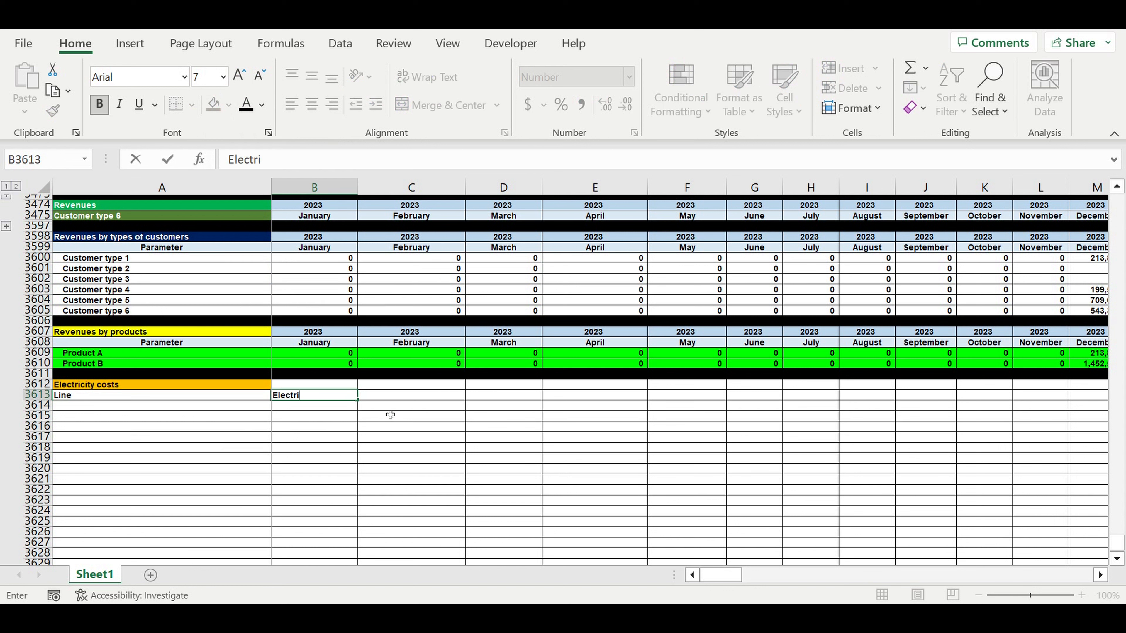
type("city consumption")
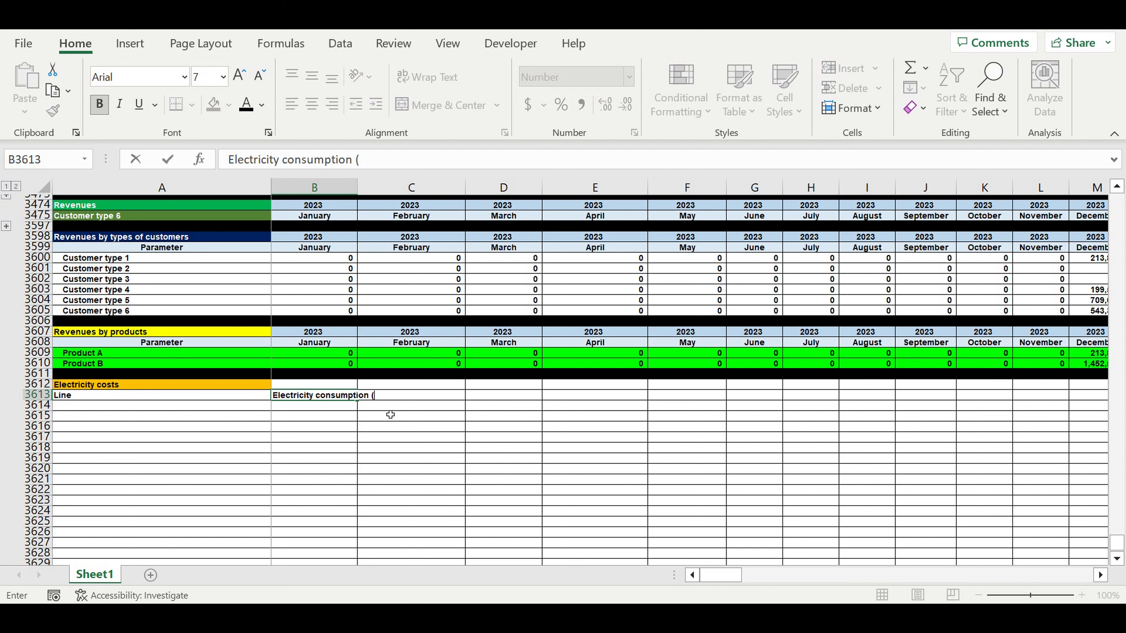
type(" (kWt/hour")
key("Return")
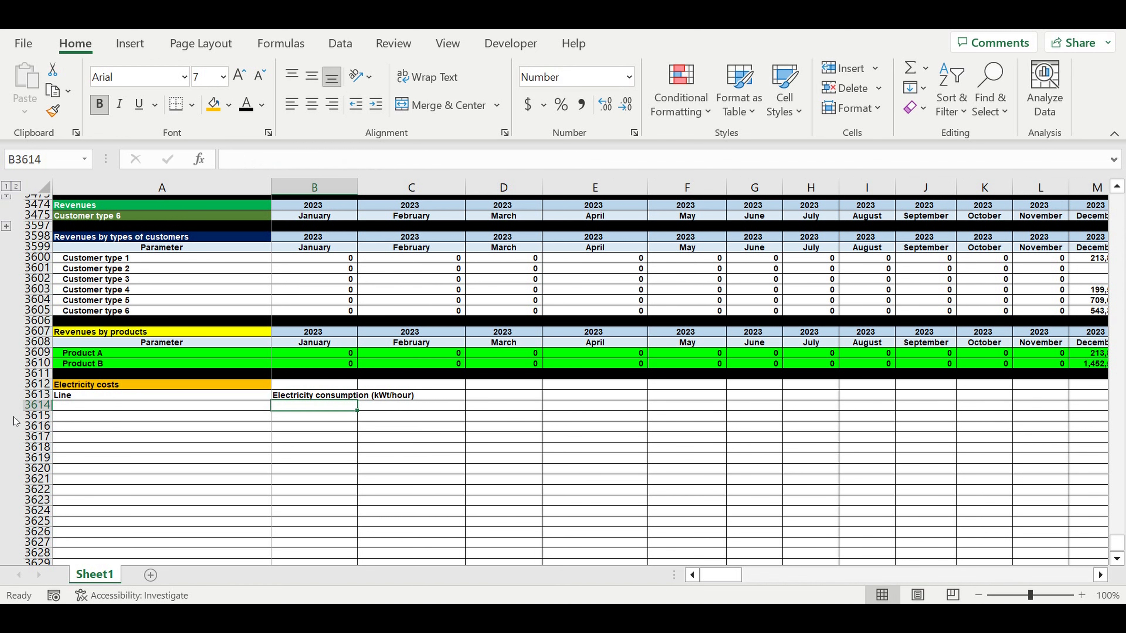
Step: Format row 3613 with horizontally and vertically centered, wrapped text
left_click(45, 396)
right_click(49, 402)
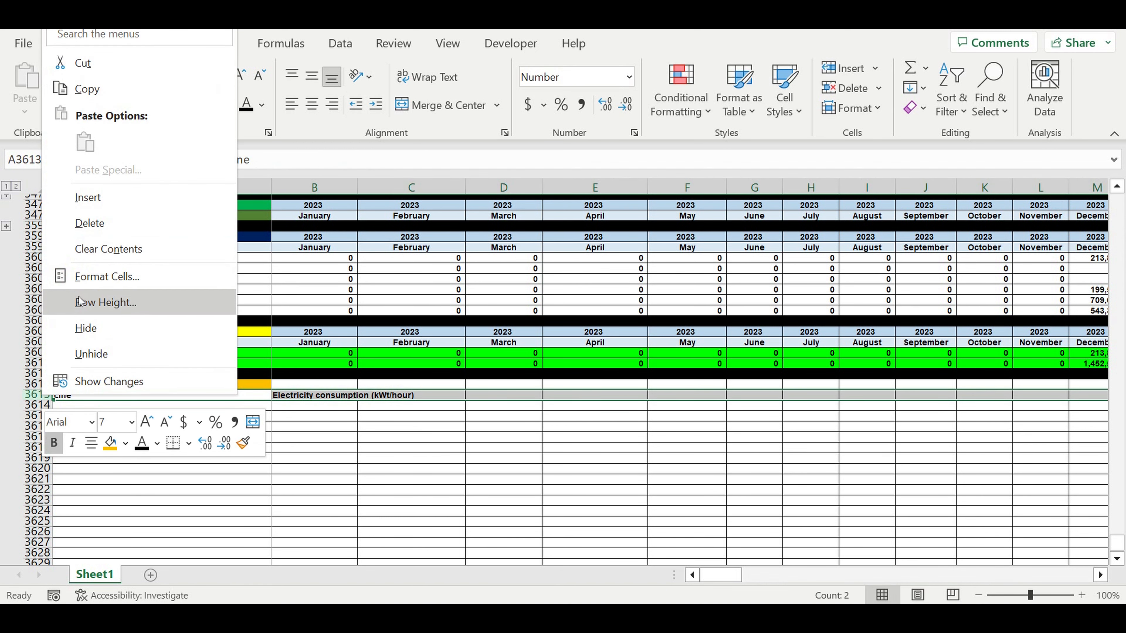
left_click(195, 270)
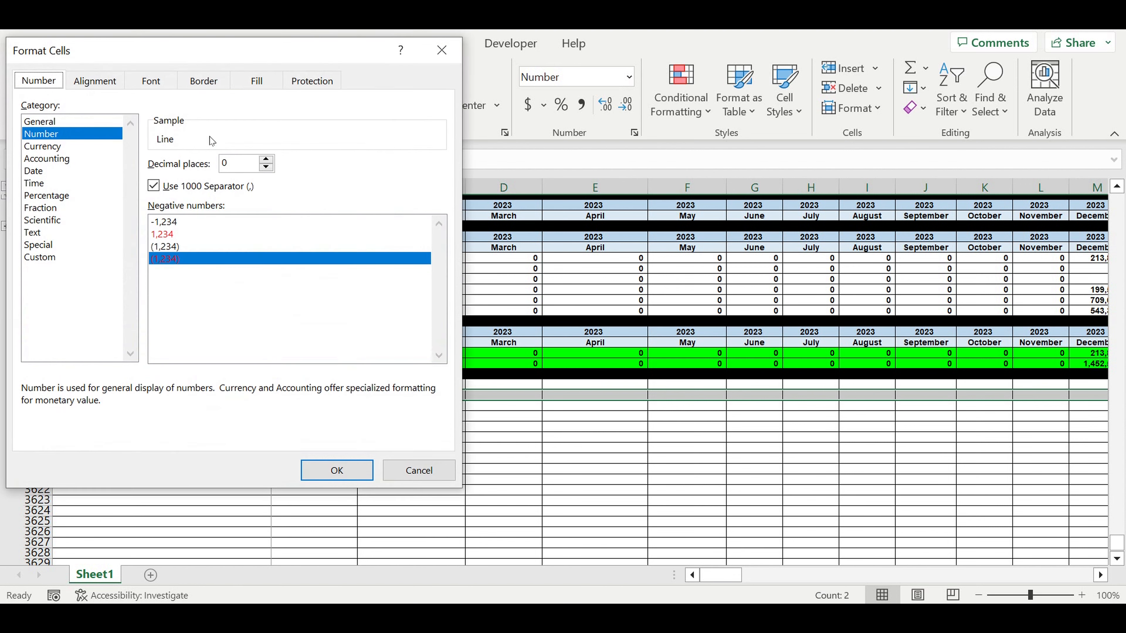
left_click(100, 86)
left_click(143, 142)
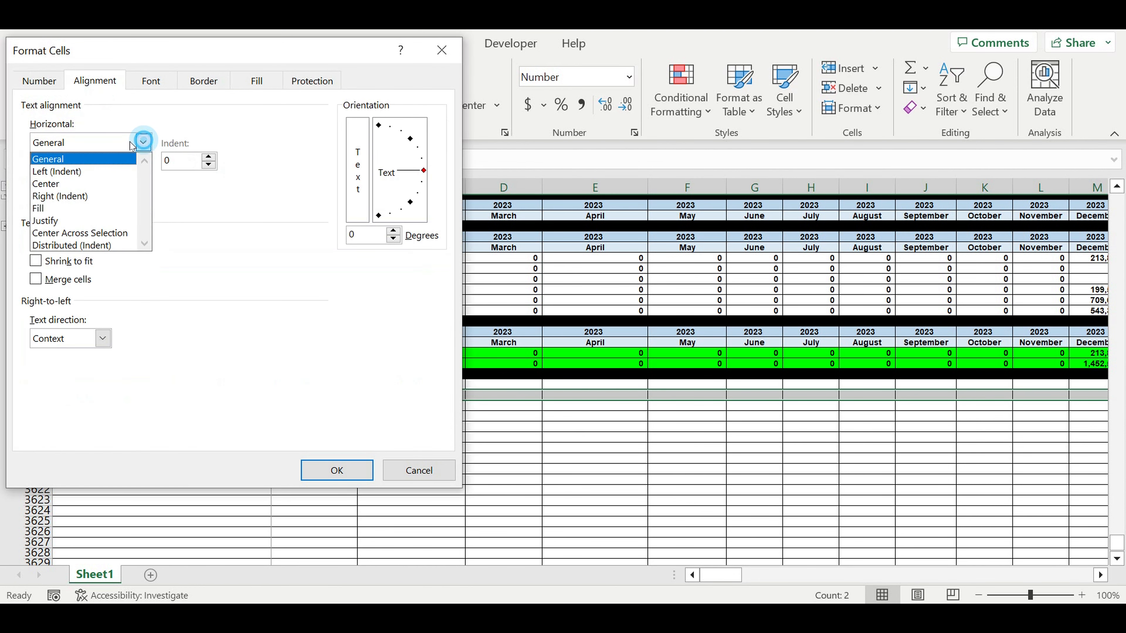
left_click(85, 183)
left_click(143, 181)
left_click(84, 207)
left_click(60, 243)
left_click(345, 477)
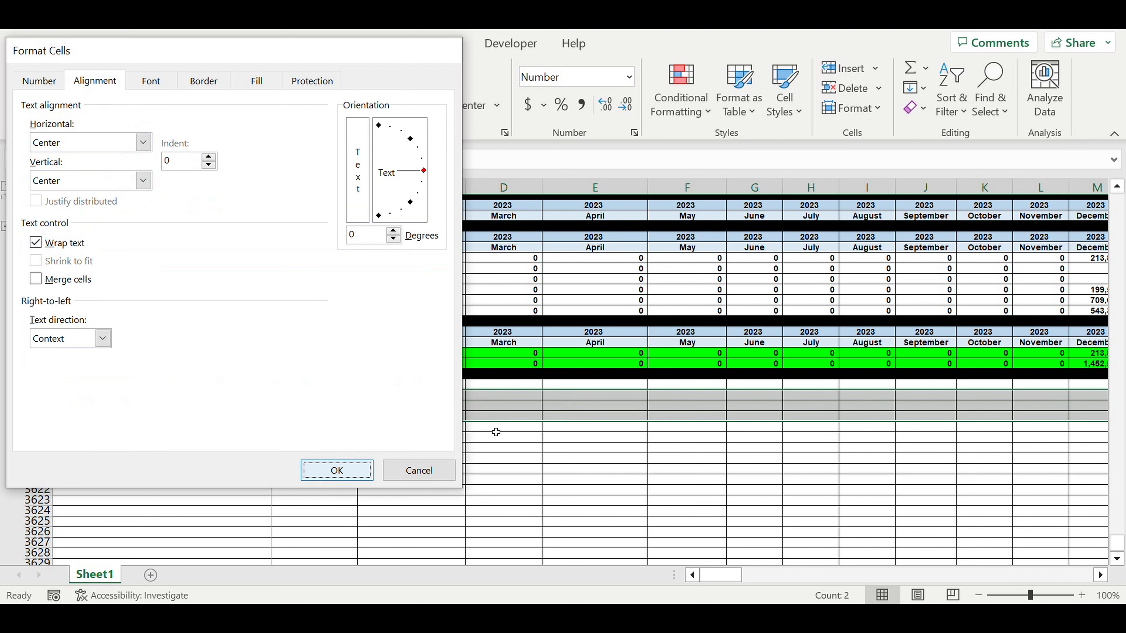
left_click(373, 450)
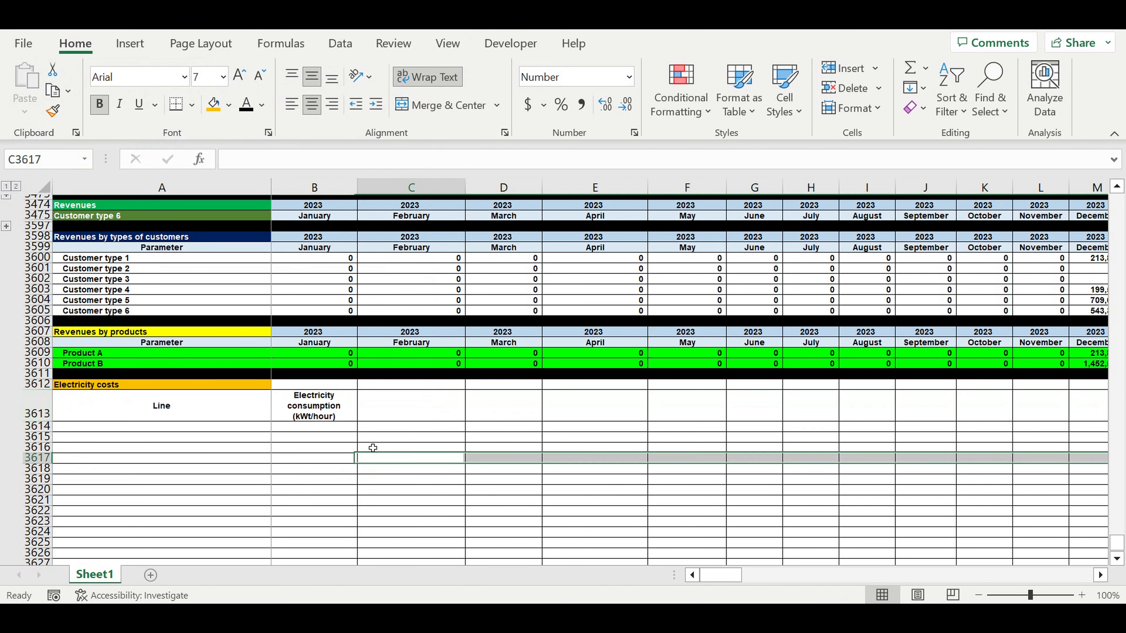
Step: Copy the heading in B3613 to C3613 and change the copy to "Electricity cost ($/kWt)"
left_click(323, 417)
left_click_drag(364, 425, 427, 410)
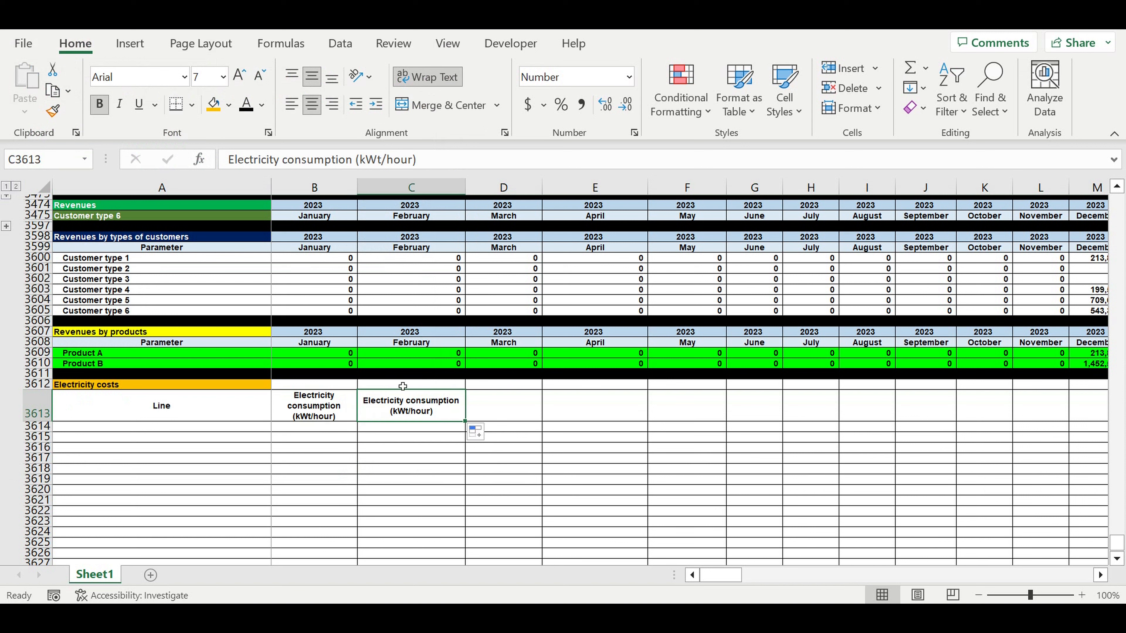
left_click_drag(290, 163, 360, 163)
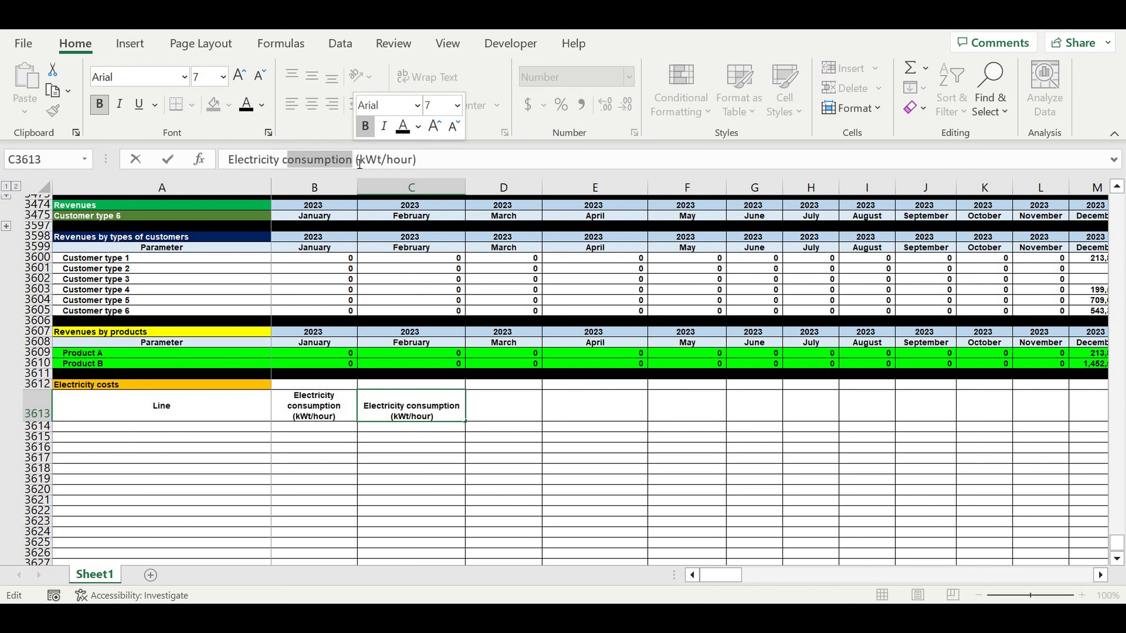
key("BackSpace")
key("BackSpace")
type("cos")
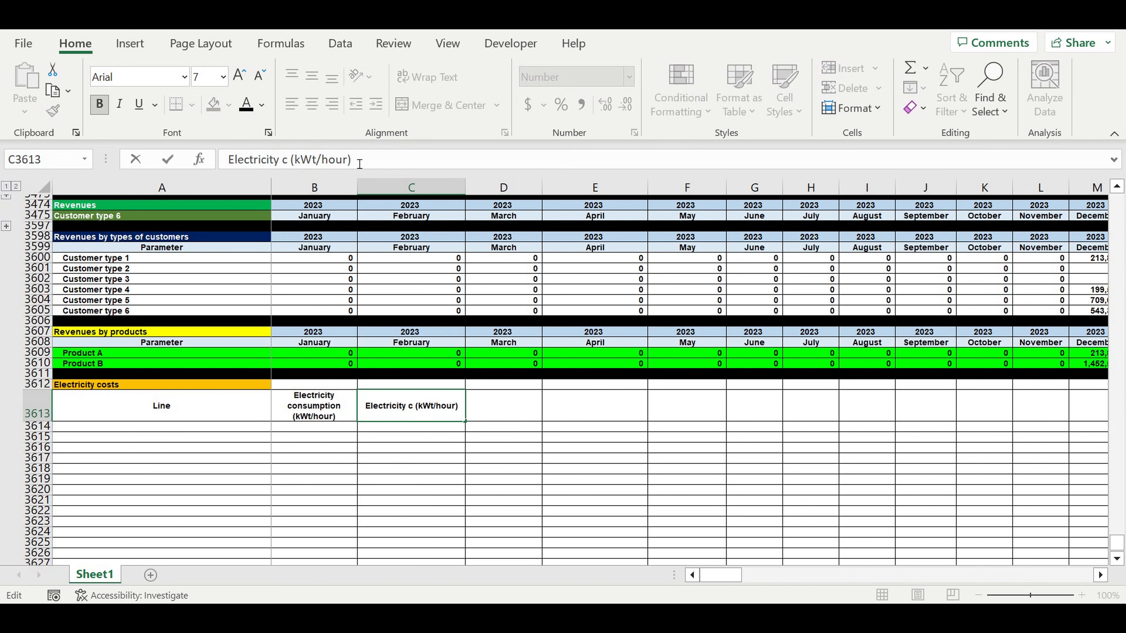
type("t")
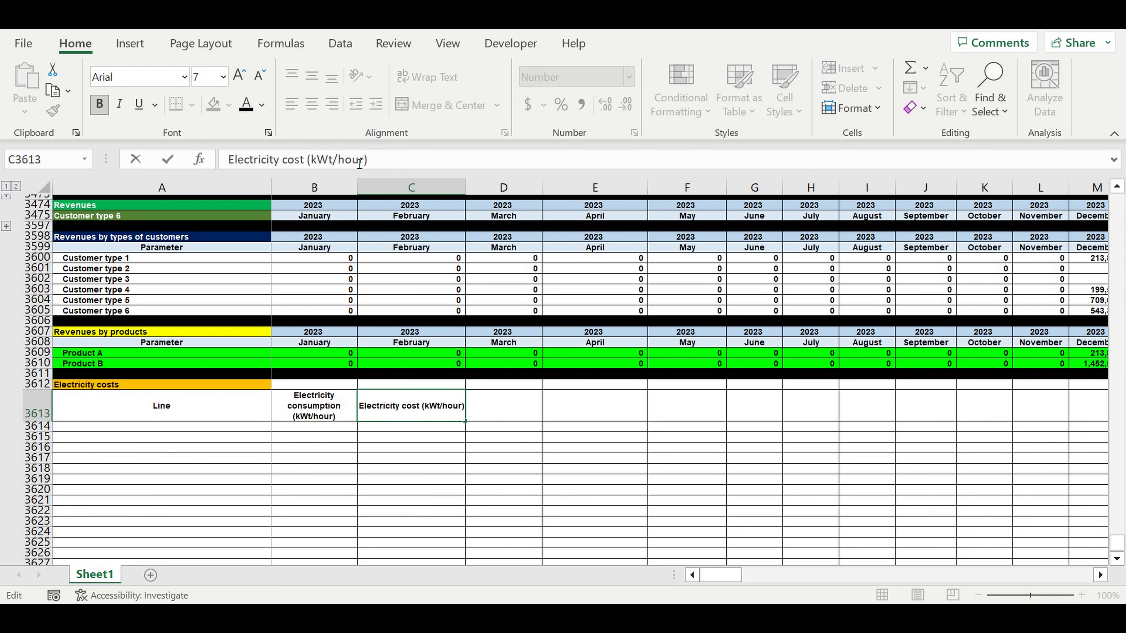
left_click_drag(334, 160, 370, 161)
key("BackSpace")
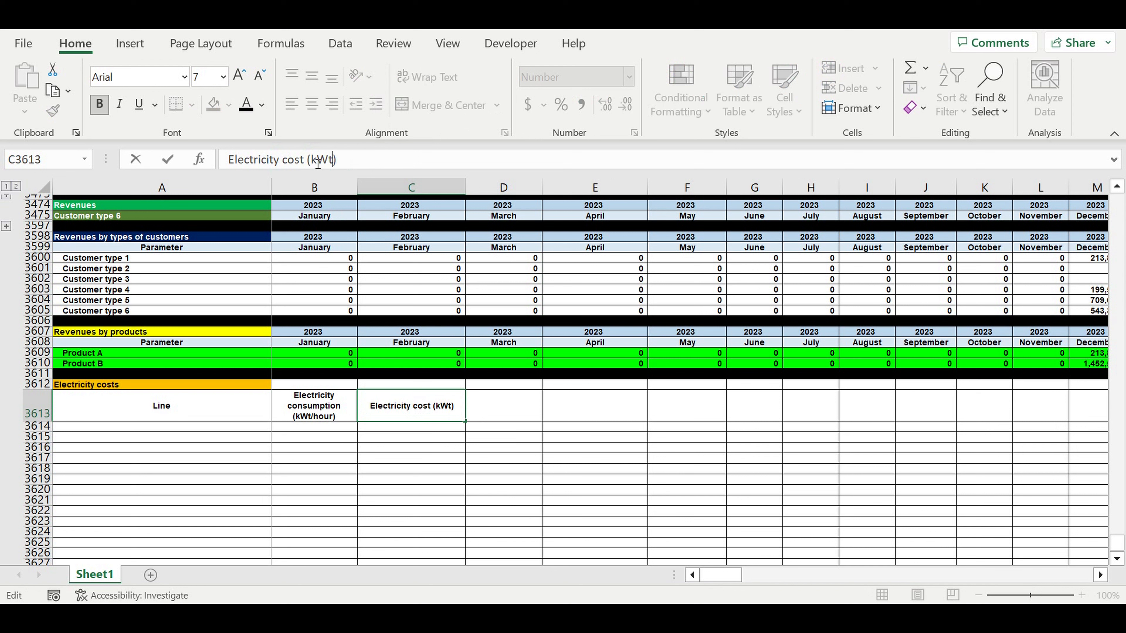
left_click(312, 160)
type("$")
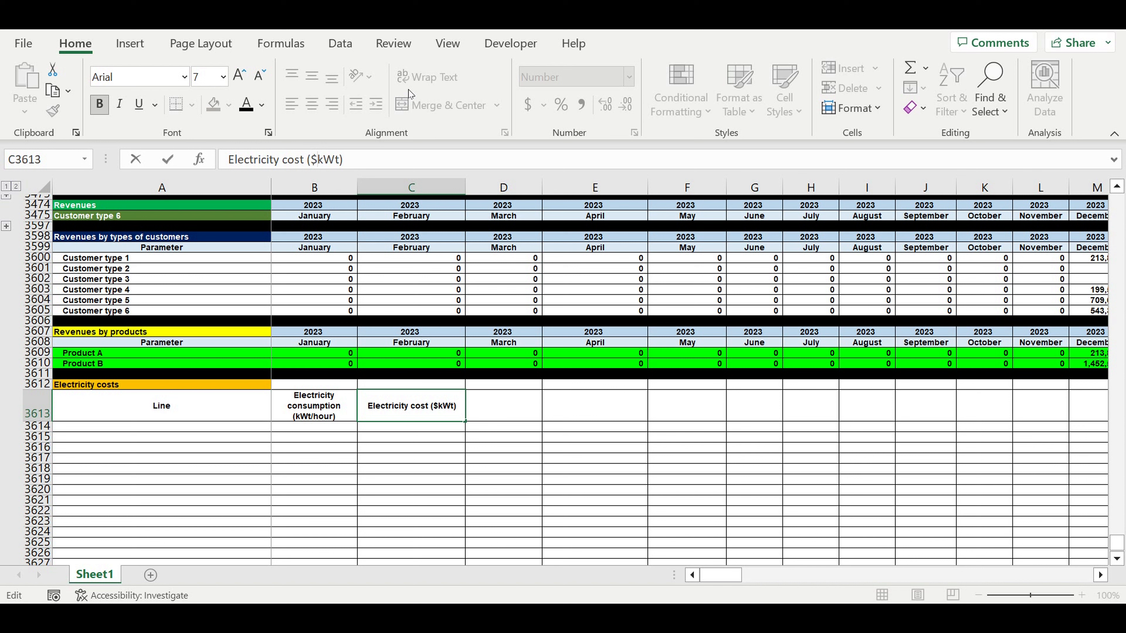
type("/")
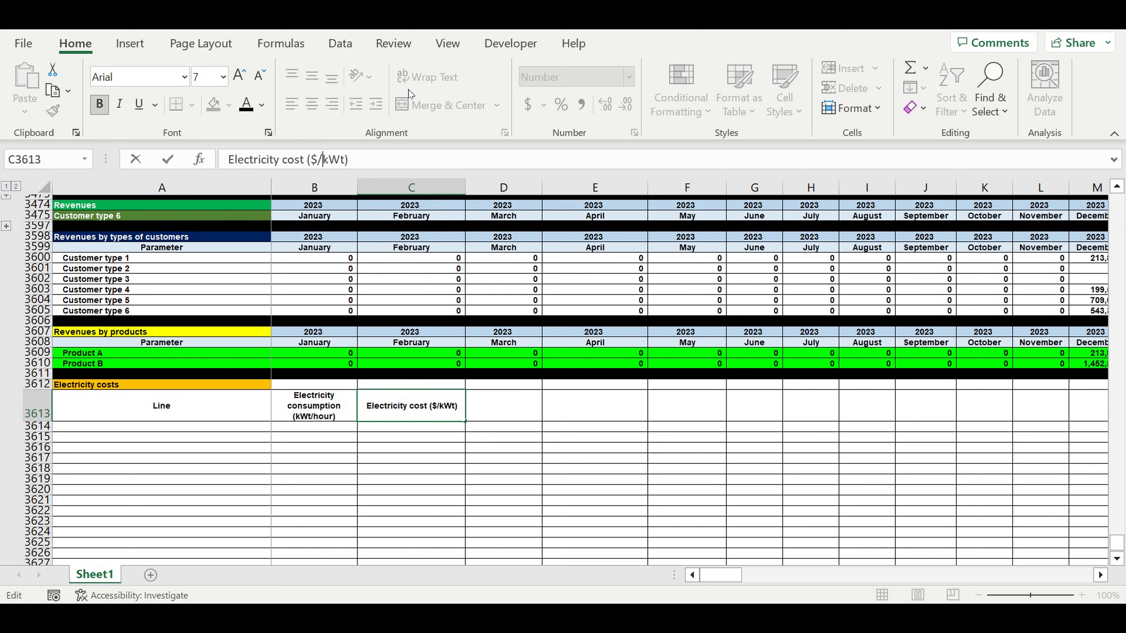
key("Return")
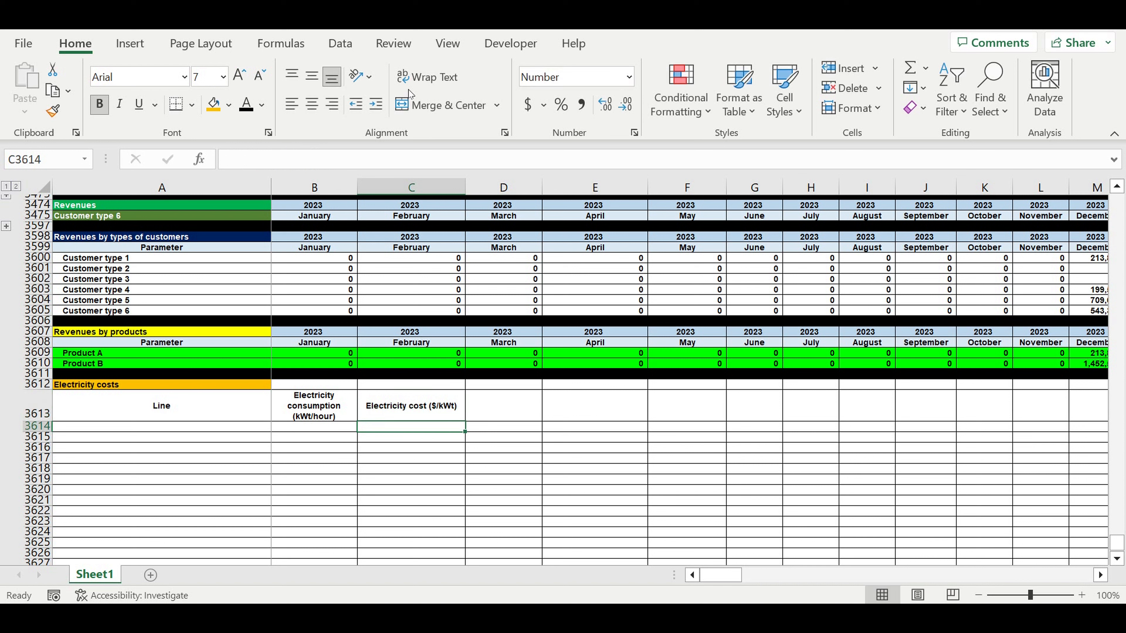
left_click(427, 401)
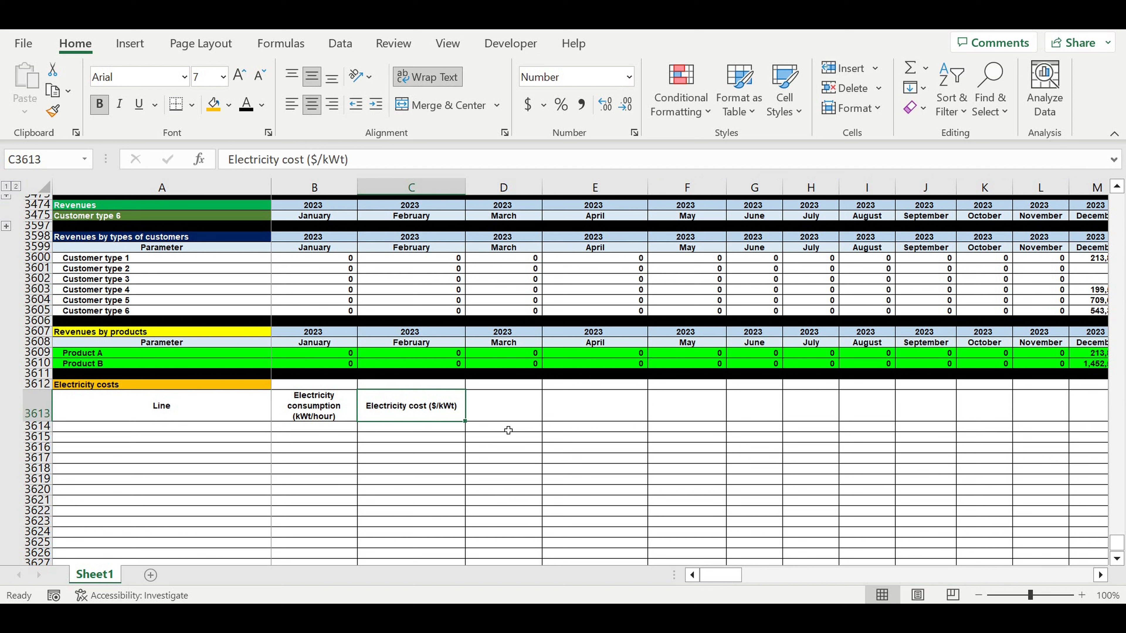
left_click(500, 410)
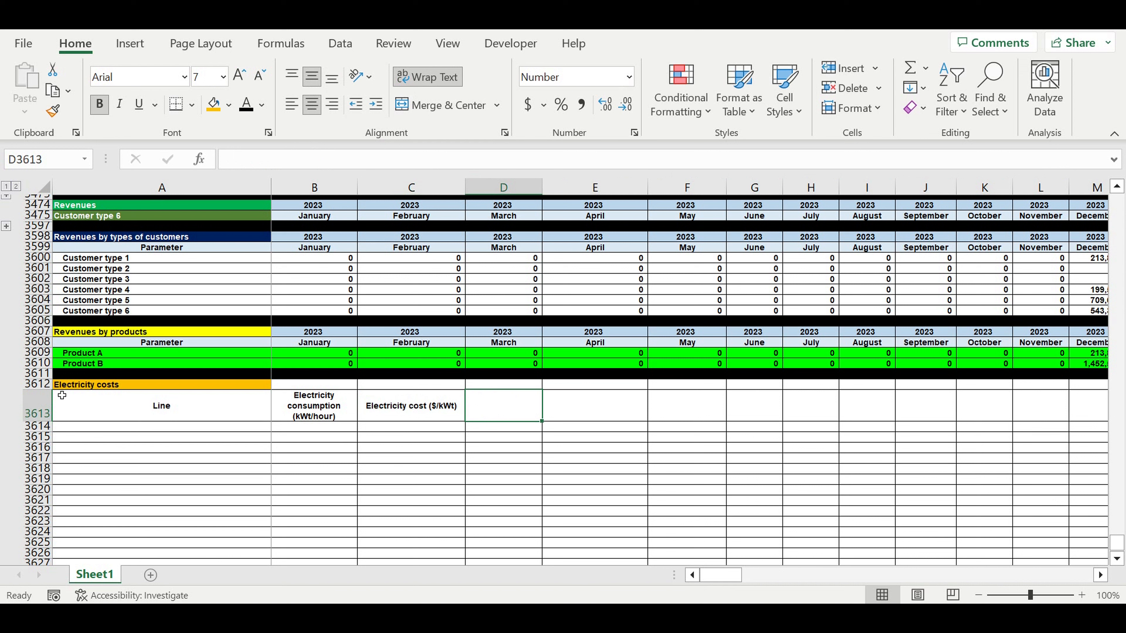
left_click_drag(34, 385, 39, 444)
left_click(254, 428)
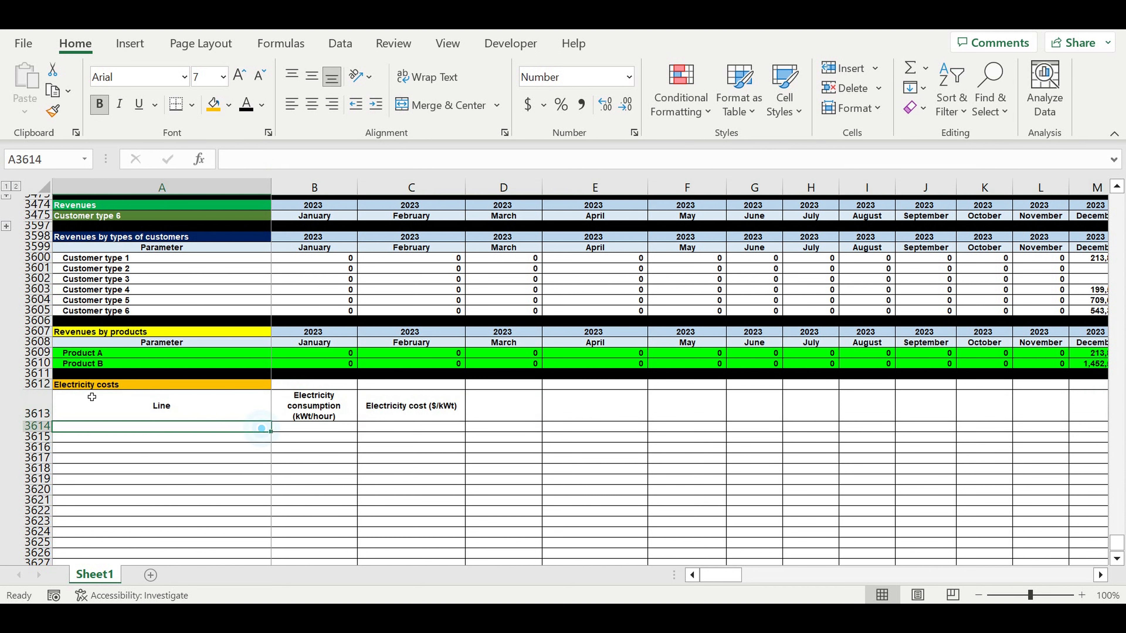
Step: Insert two rows above the "Electricity costs" heading row
left_click_drag(44, 386, 44, 406)
right_click(45, 394)
left_click(109, 240)
right_click(45, 410)
left_click(108, 197)
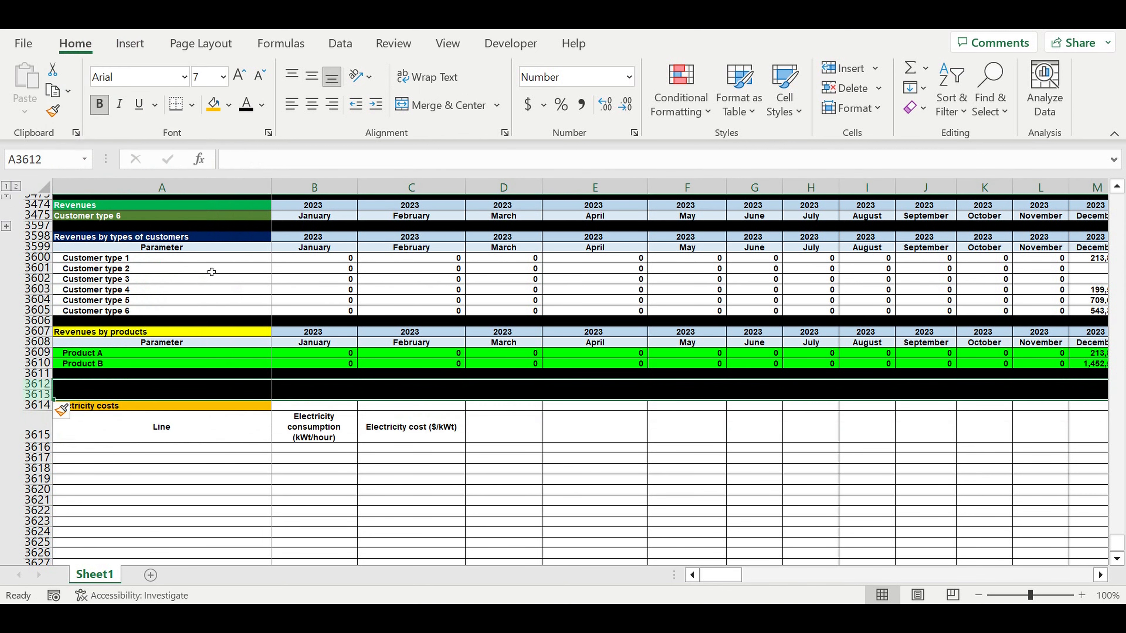
Step: Clear the black fill from row 3612, the first of the two inserted rows
left_click(38, 383)
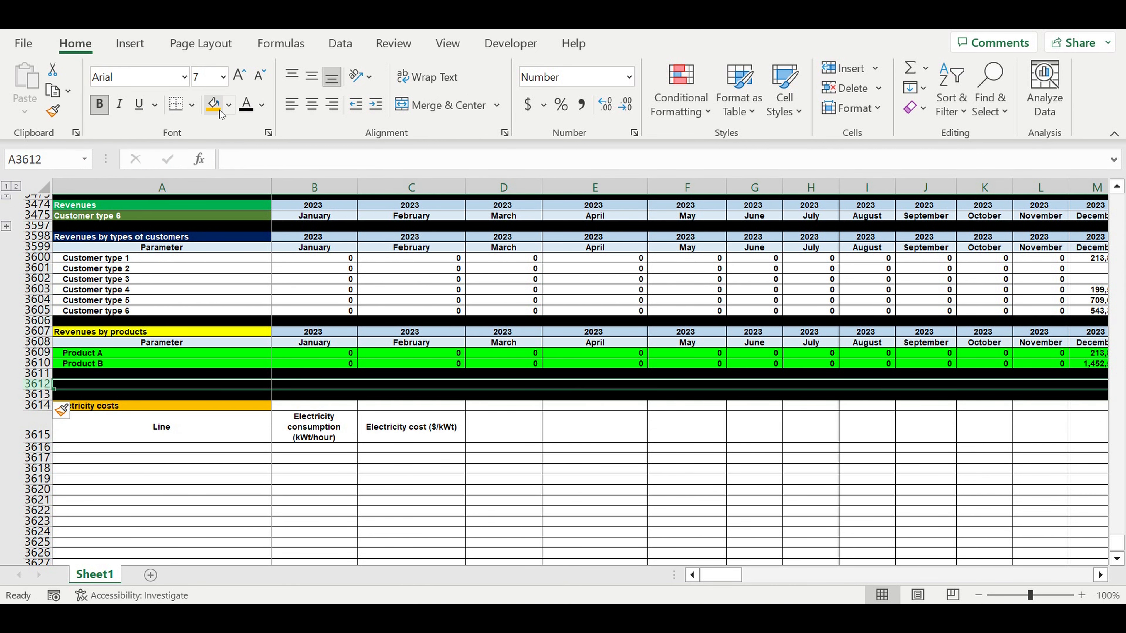
left_click(230, 110)
left_click(221, 153)
left_click(242, 381)
left_click(225, 384)
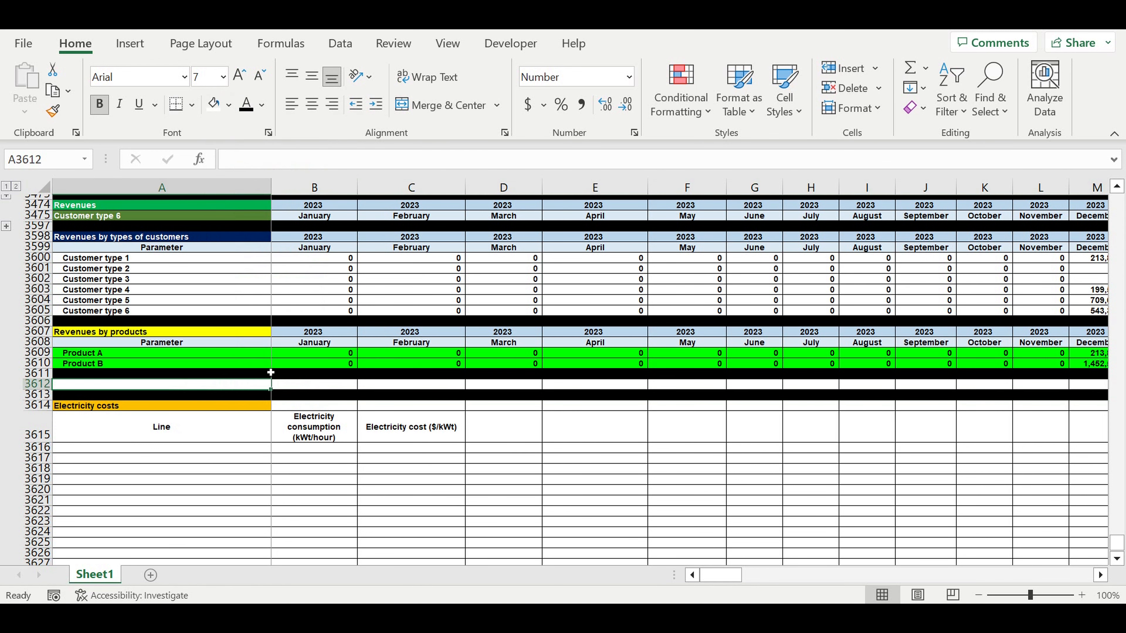
Step: Link A3616 to the first production line's name with =A21 and fill the formula down to A3617
left_click(184, 439)
left_click(227, 452)
type("=")
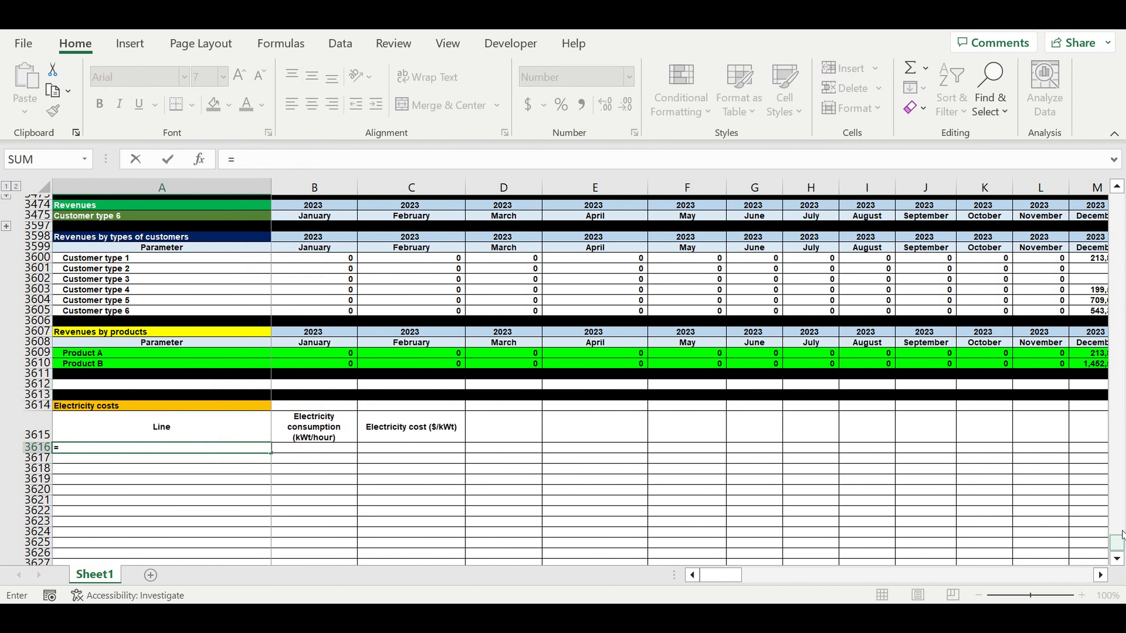
left_click_drag(1116, 543, 1117, 202)
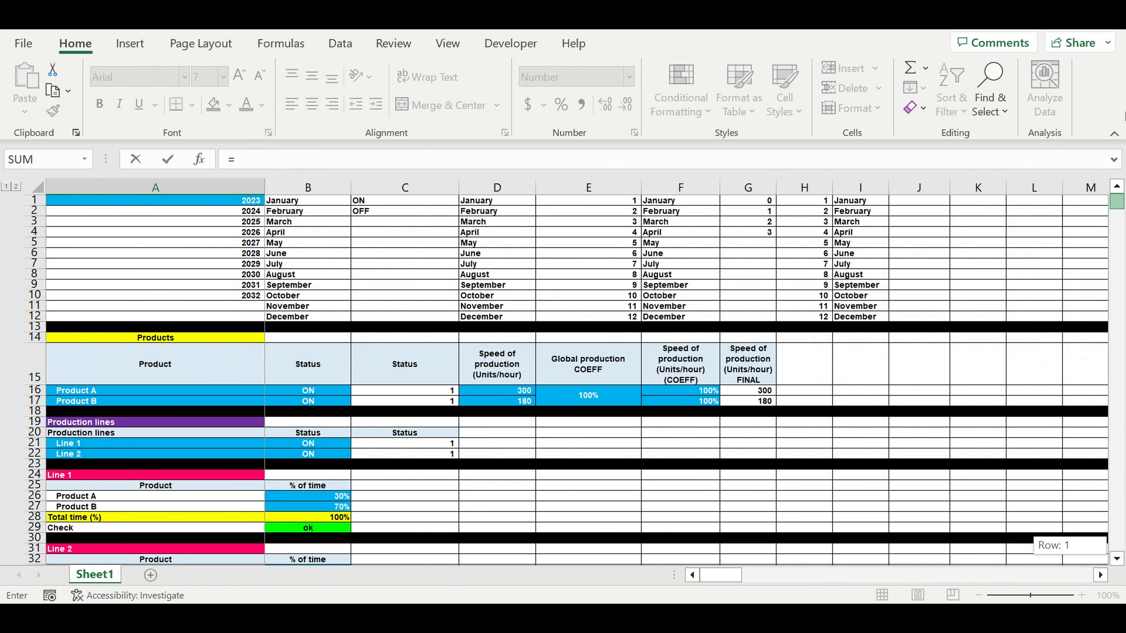
left_click(64, 443)
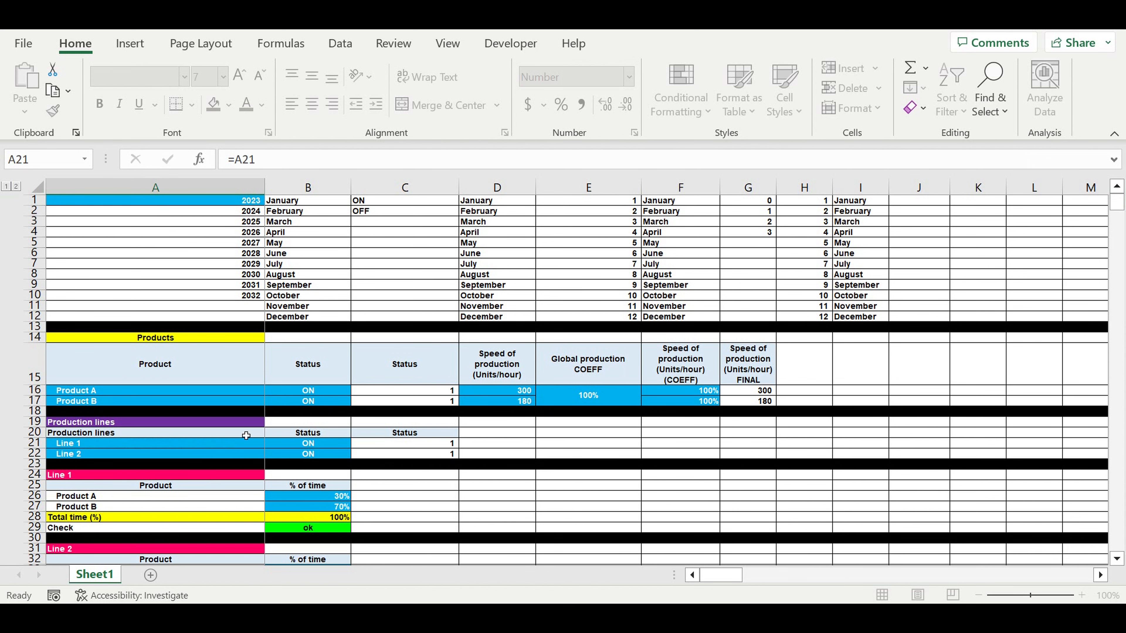
key("Return")
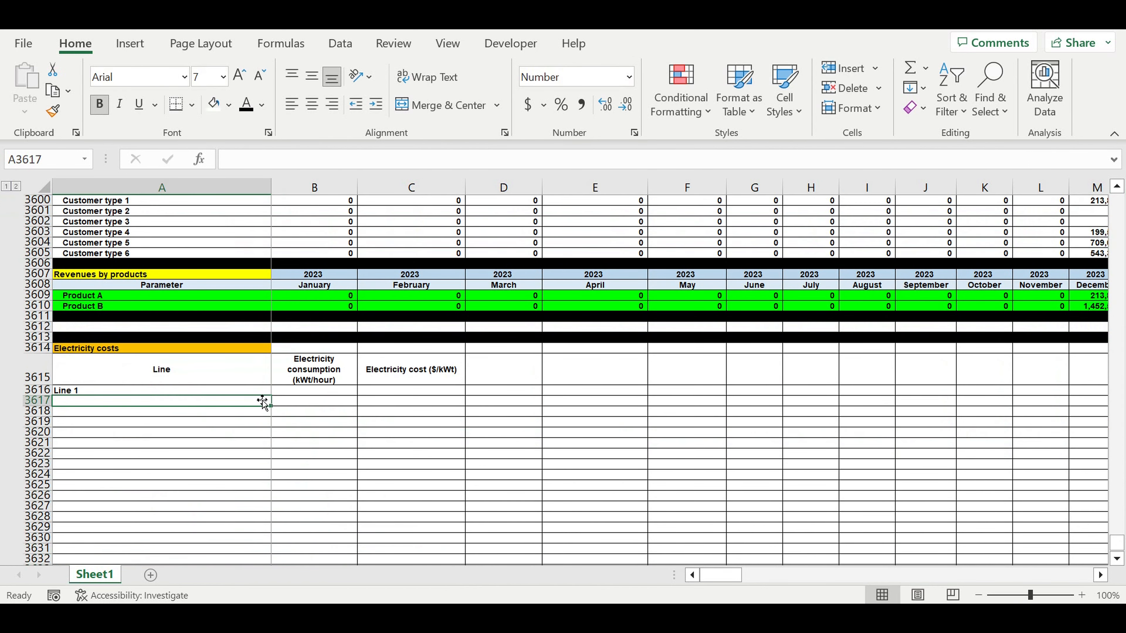
left_click(254, 392)
left_click_drag(271, 395, 282, 410)
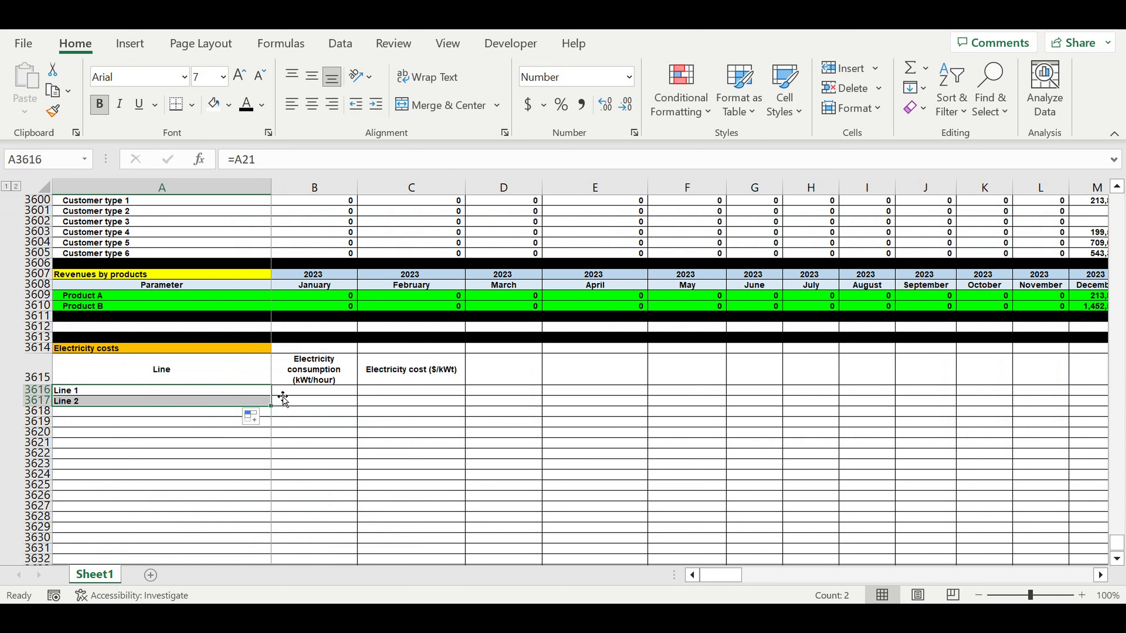
Step: Enter electricity consumption of 200 for Line 1 in B3616 and 300 for Line 2 in B3617
left_click(311, 392)
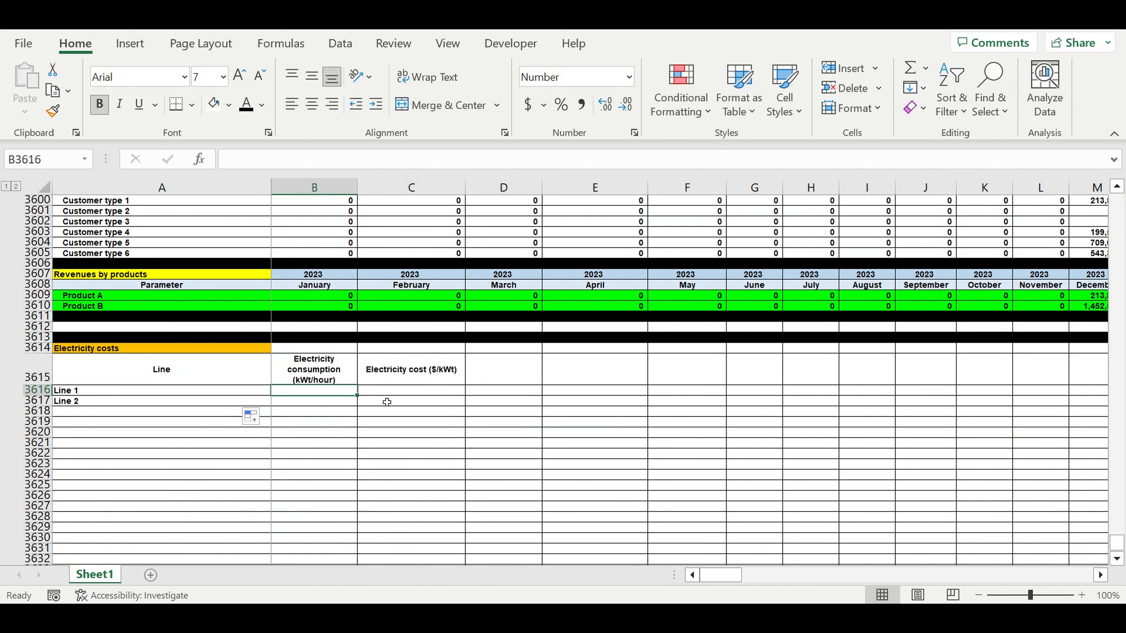
type("200")
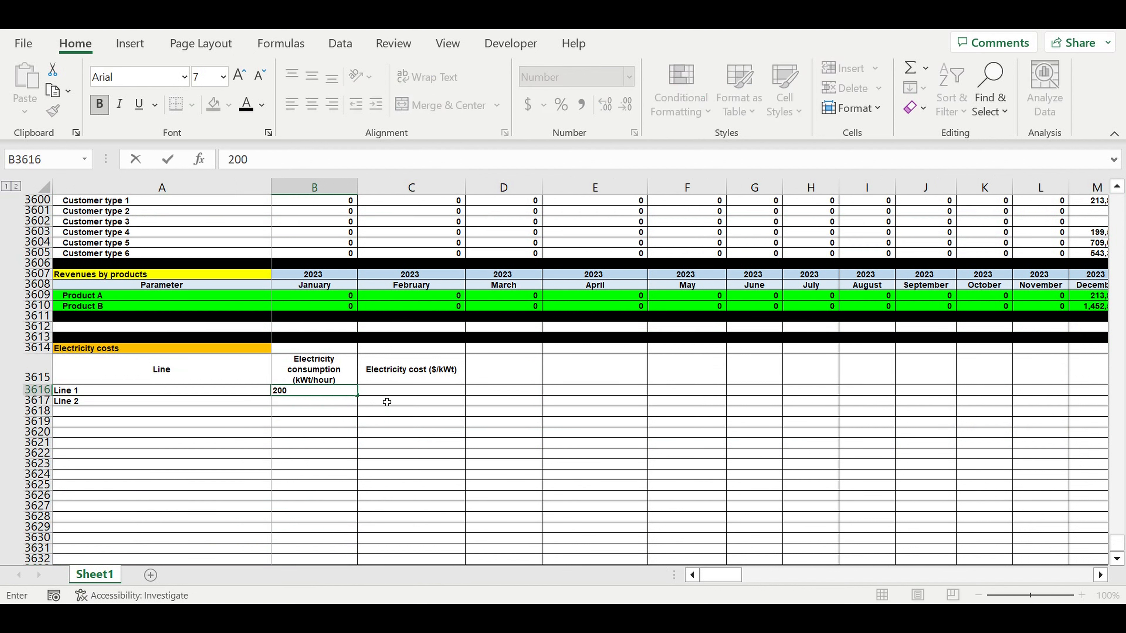
key("Up")
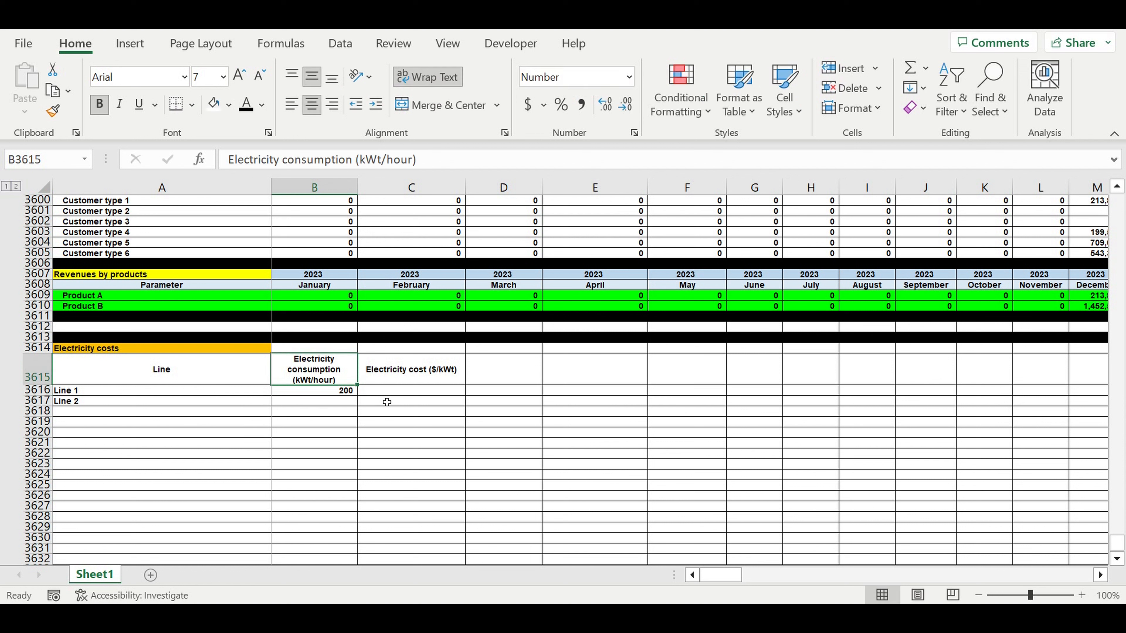
key("Down")
key("Down")
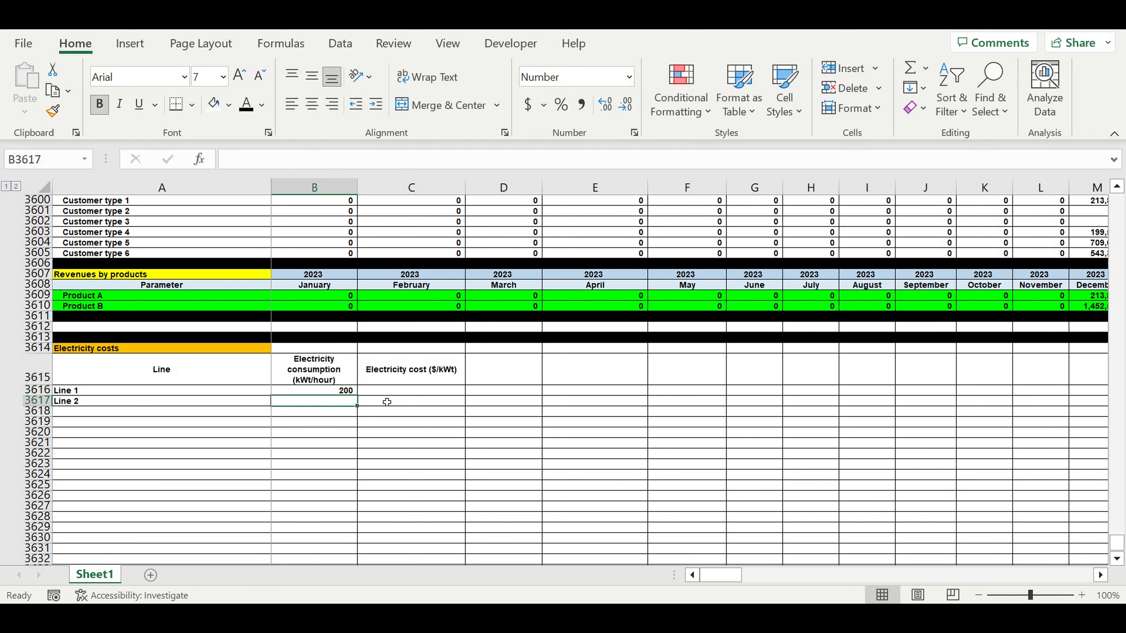
type("300")
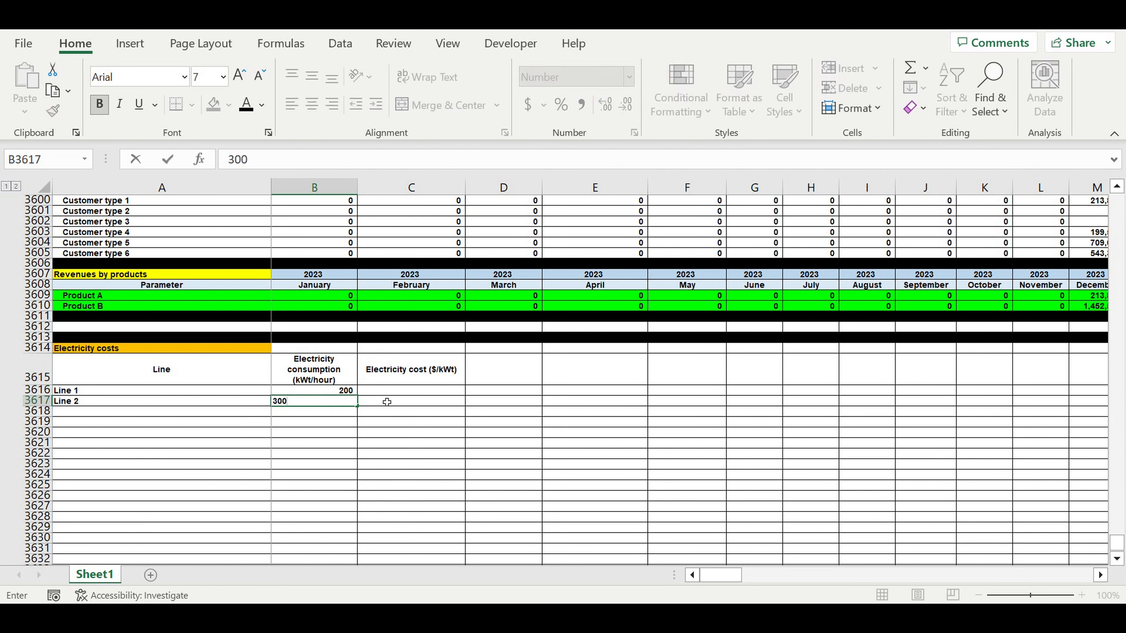
key("Return")
key("Up")
key("Up")
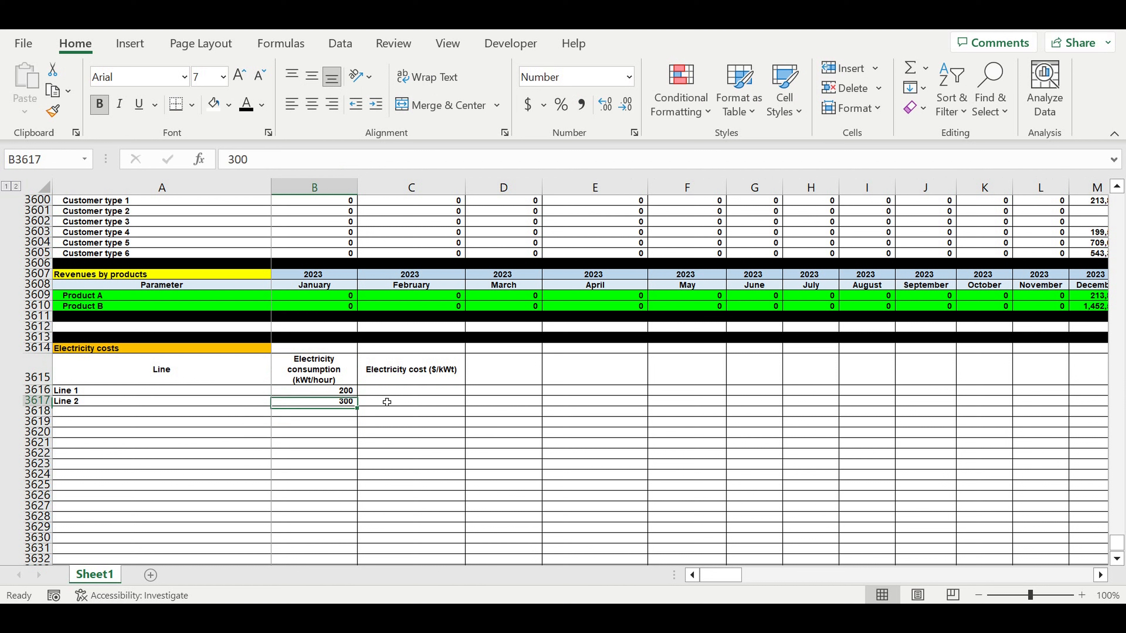
key("Right")
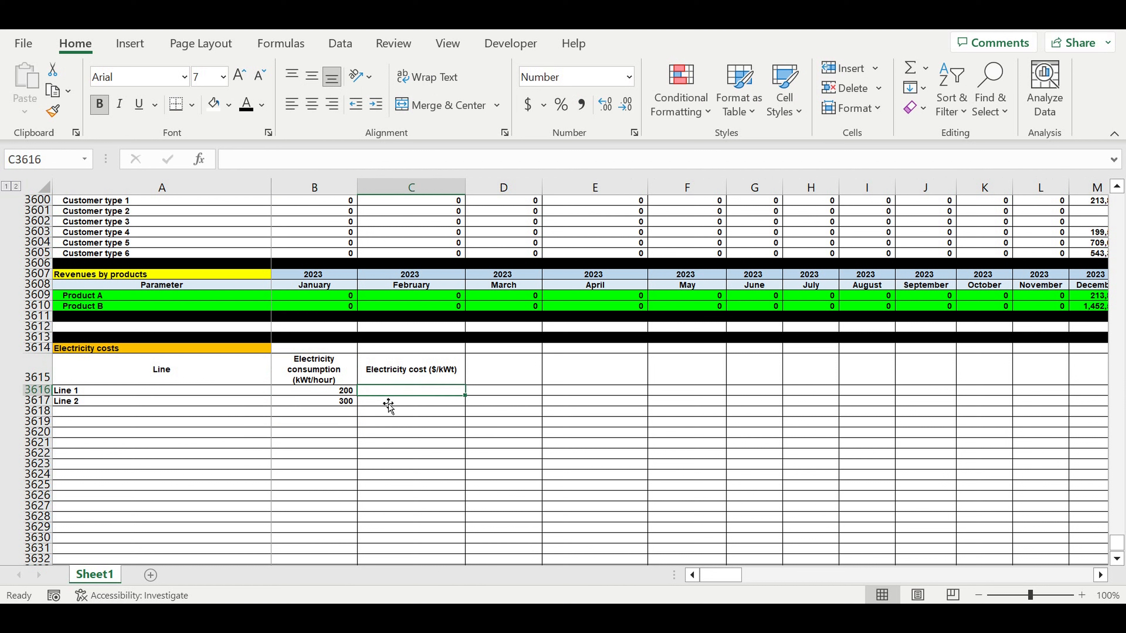
Step: Insert two more rows at row 3613, above the "Electricity costs" table
left_click(242, 330)
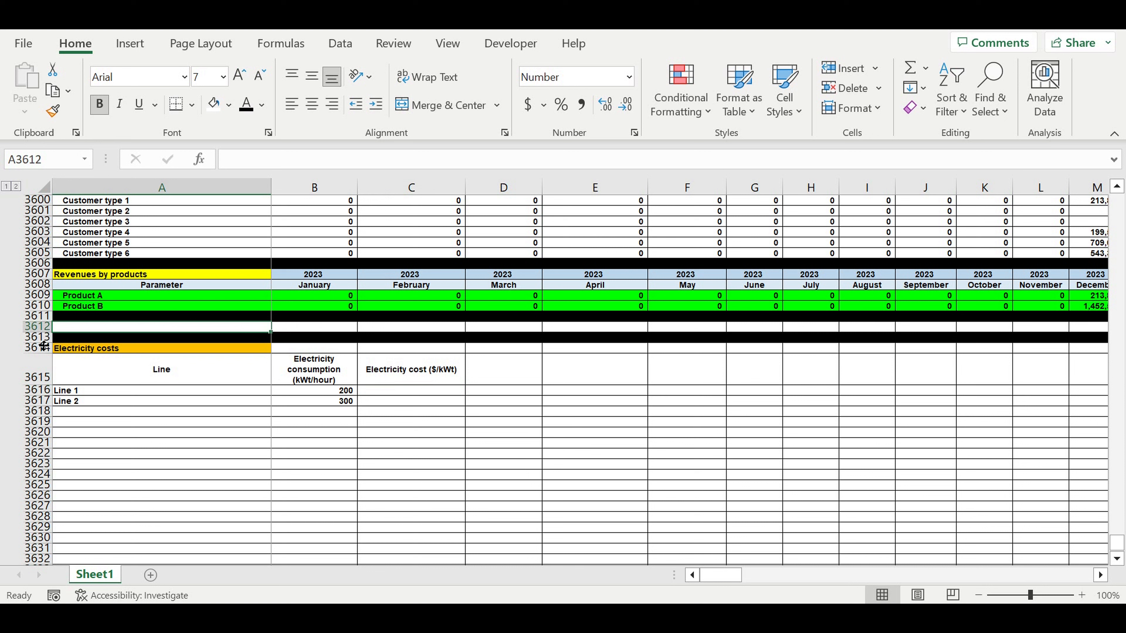
left_click_drag(42, 338, 39, 352)
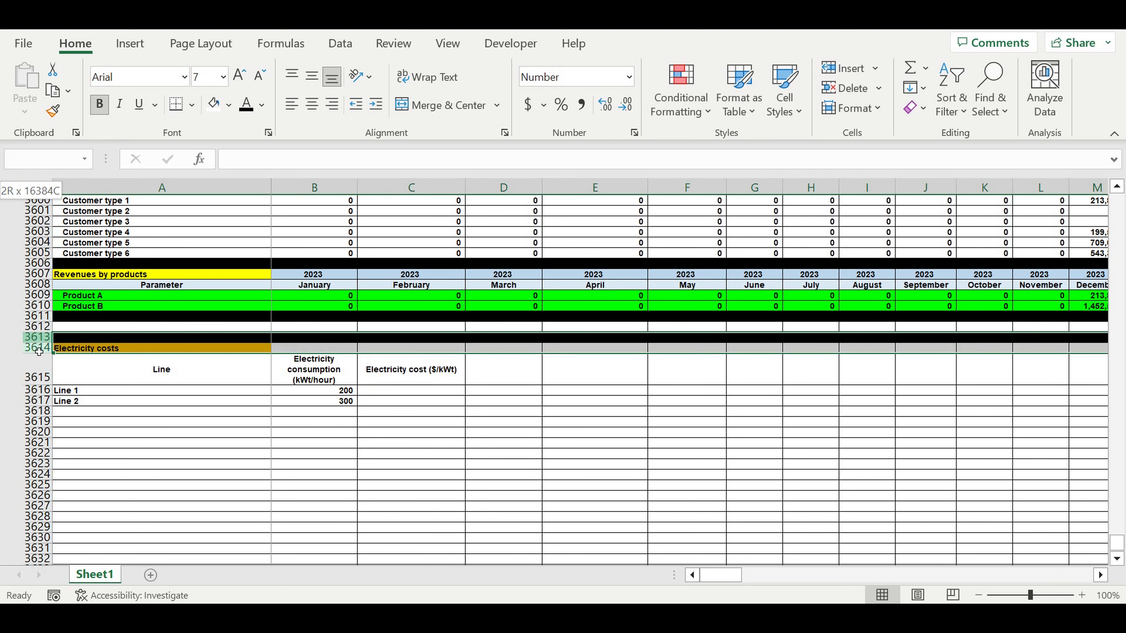
right_click(43, 351)
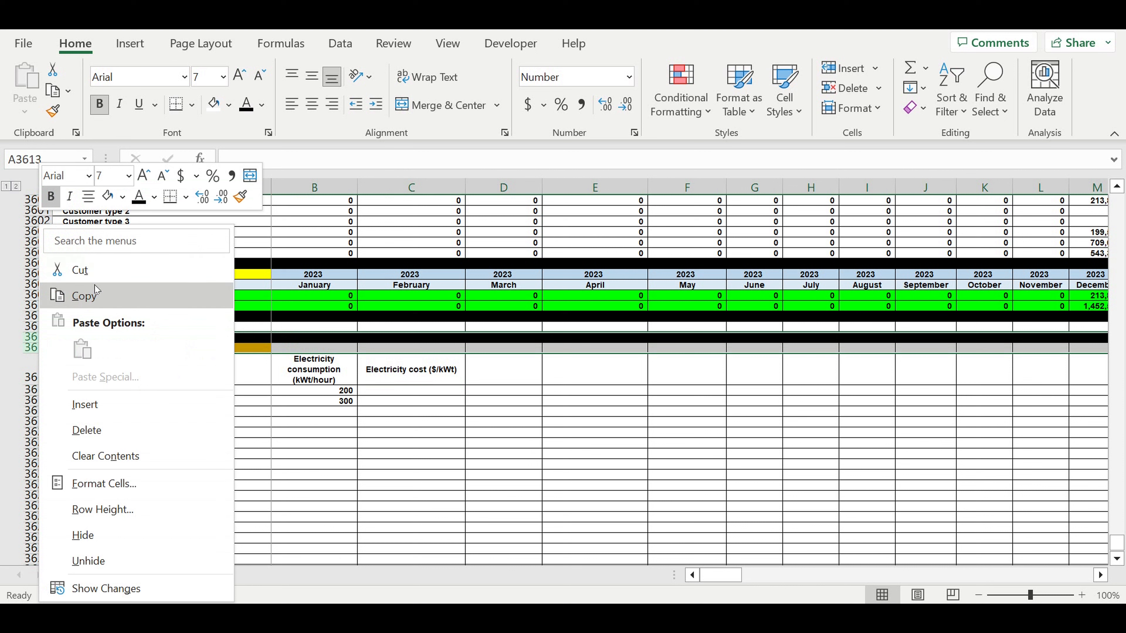
left_click(85, 404)
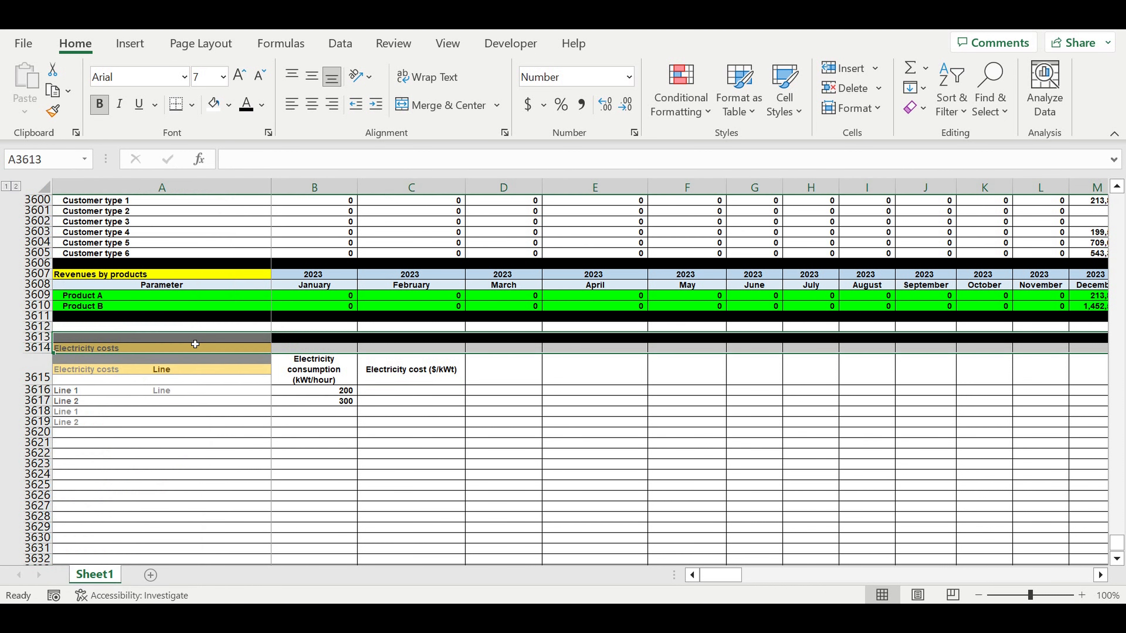
Step: Enter the title Electricity in A3612 and the header Parameter in A3613
left_click(208, 330)
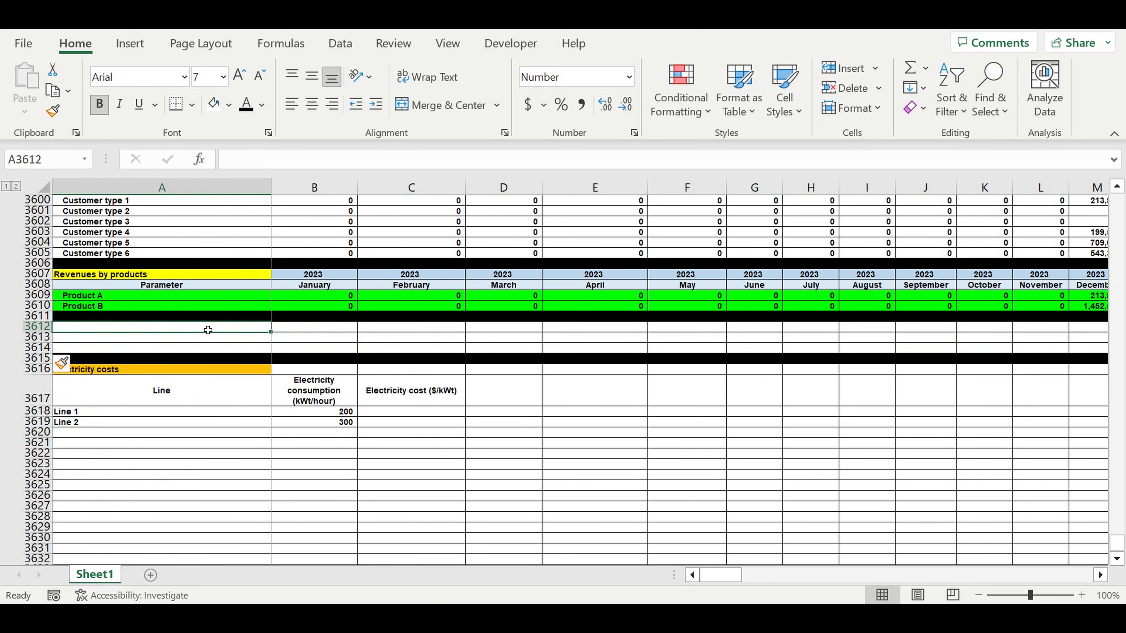
type("Electricity")
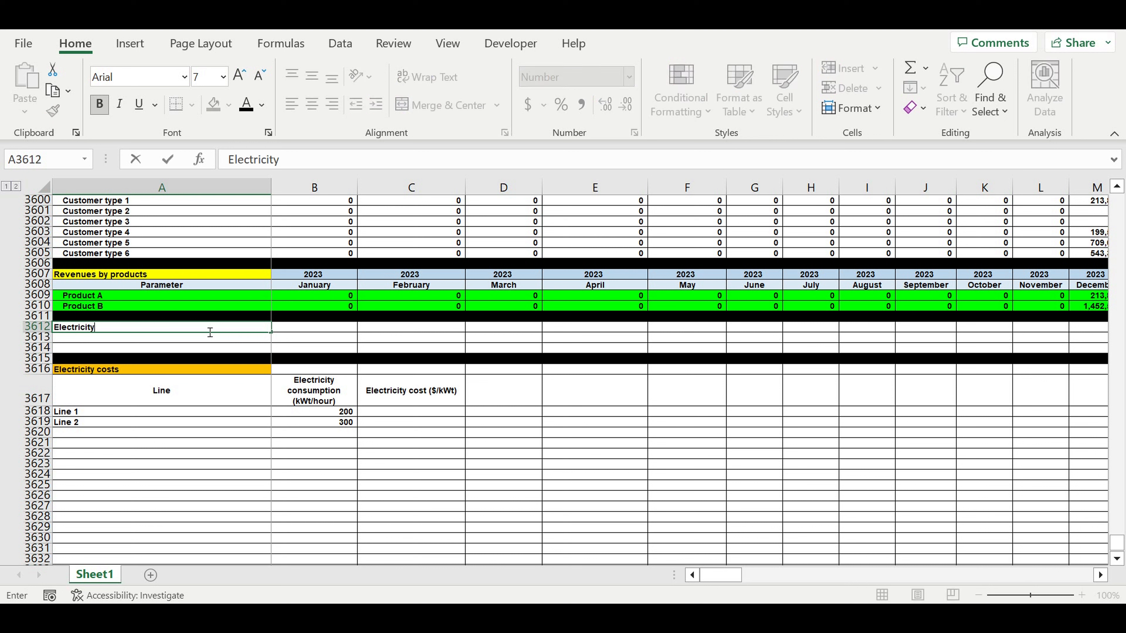
key("Return")
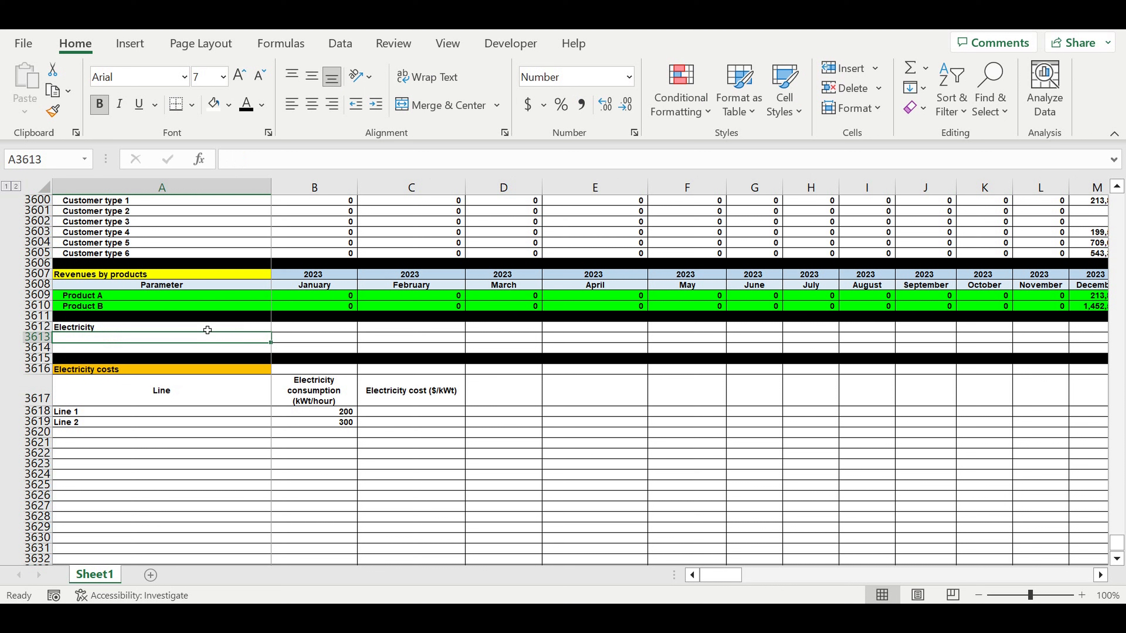
type("Pat")
type("ameter")
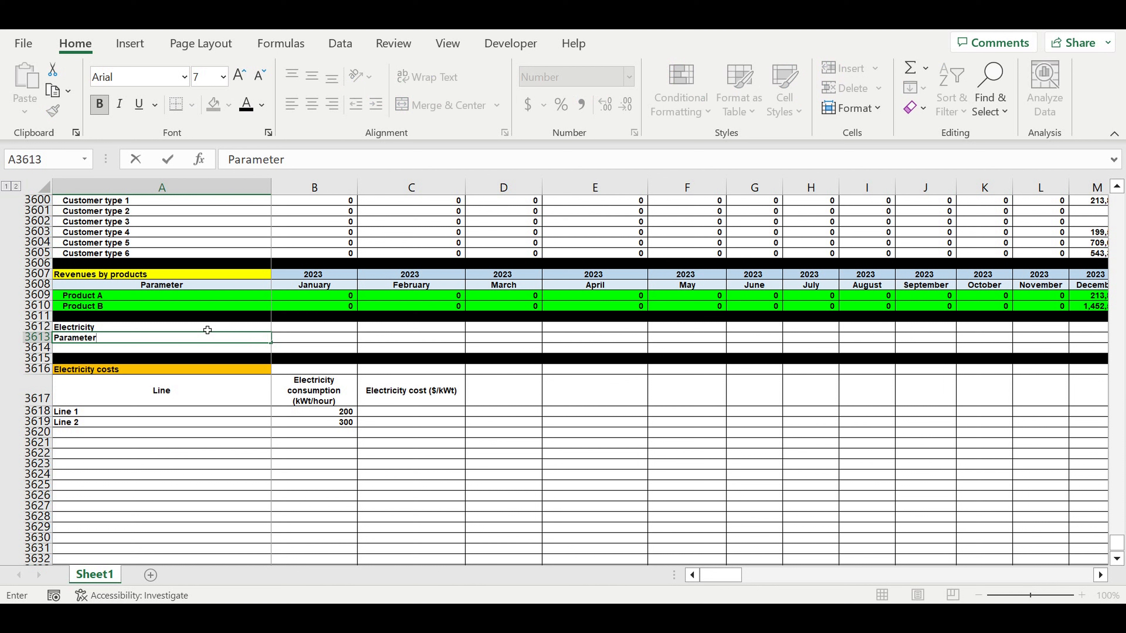
key("Return")
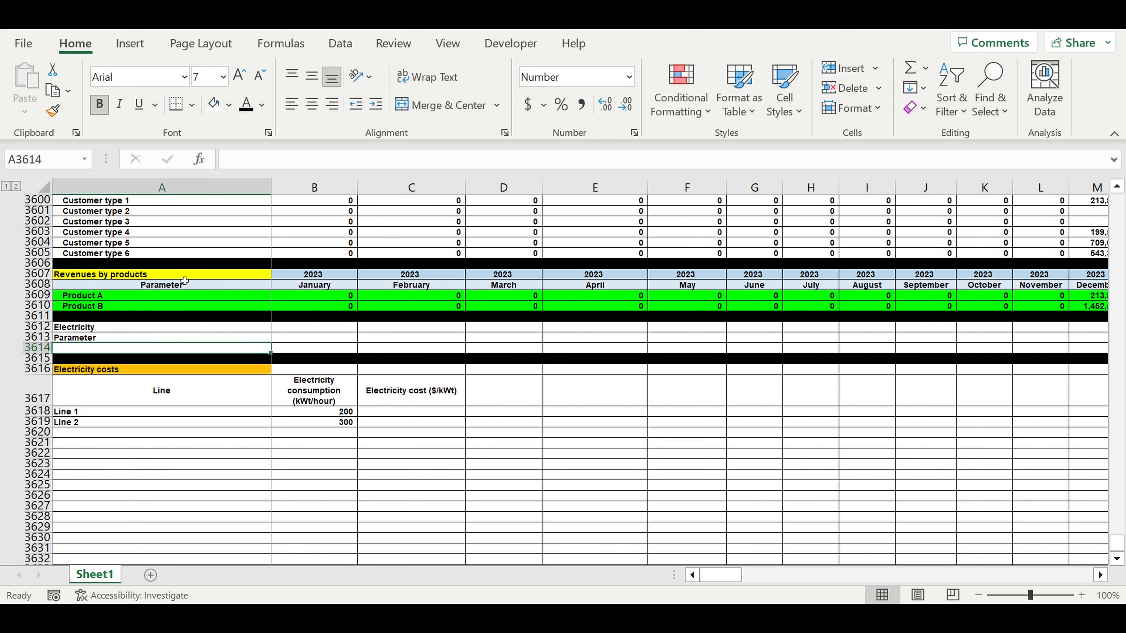
Step: Enter the unit header $/kWt in B3613
left_click(292, 338)
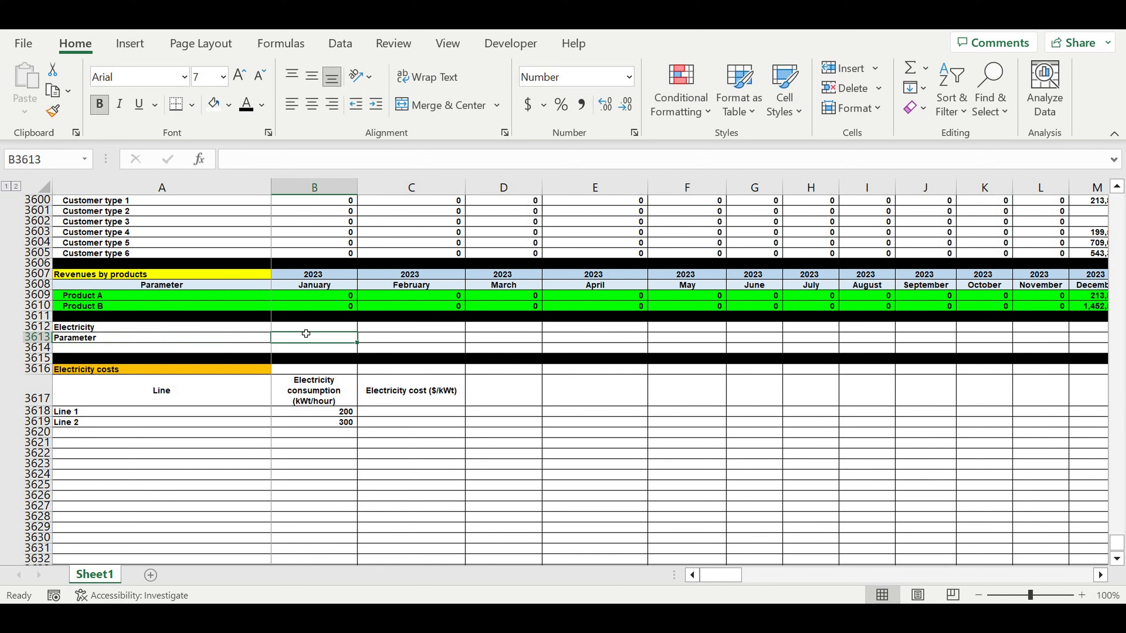
type("$")
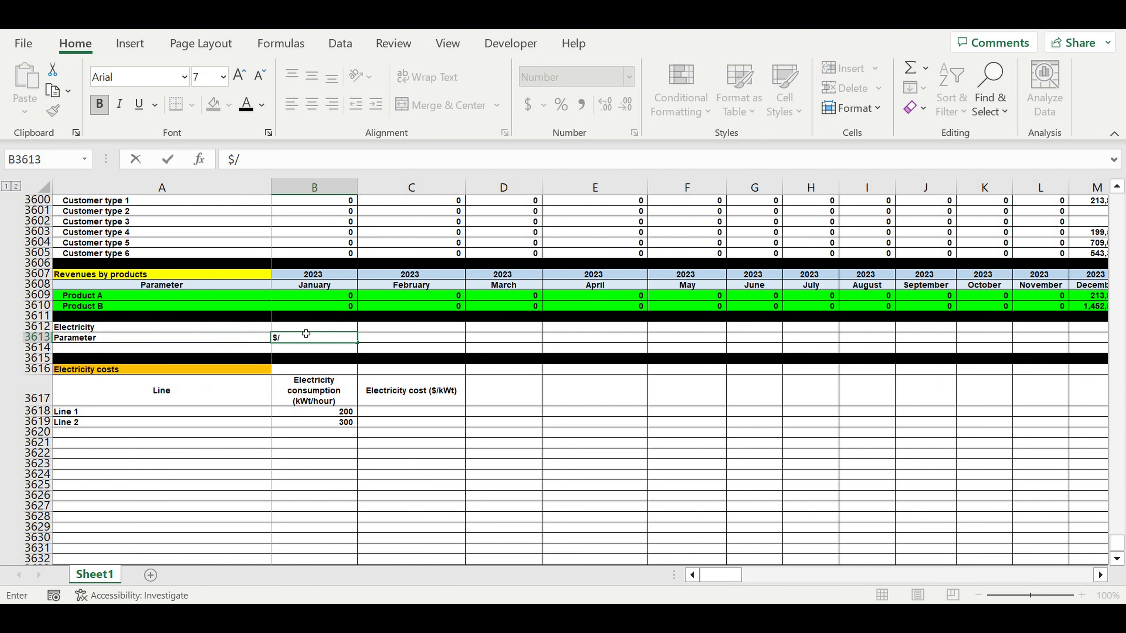
type("/kWt")
Step: Link A3614 to the Electricity title with the formula =A3612
left_click(139, 351)
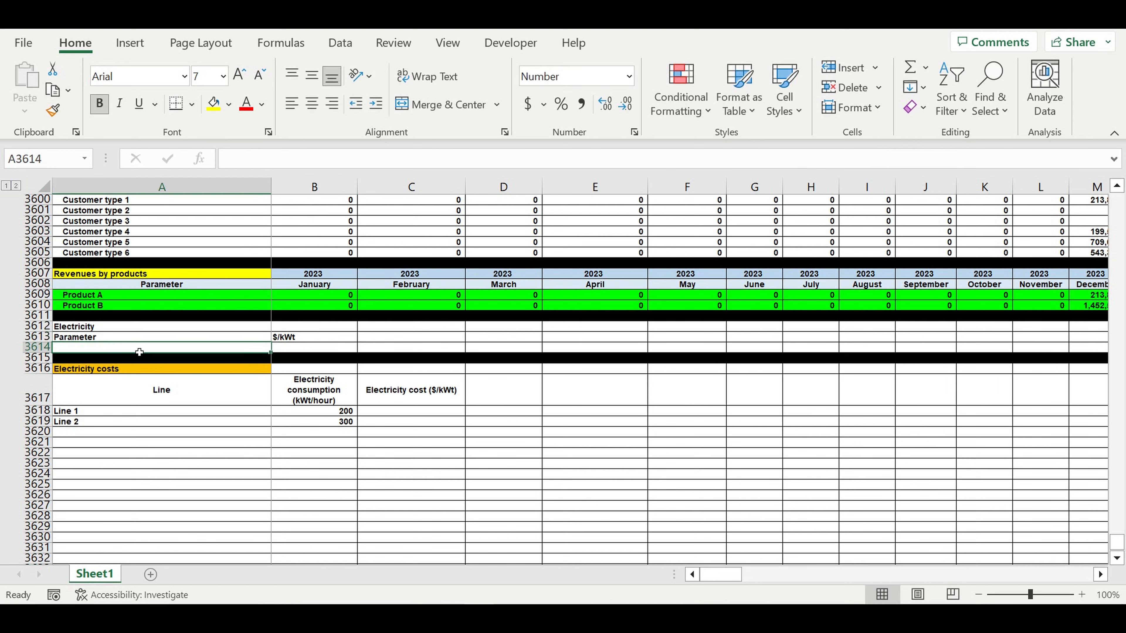
type("=")
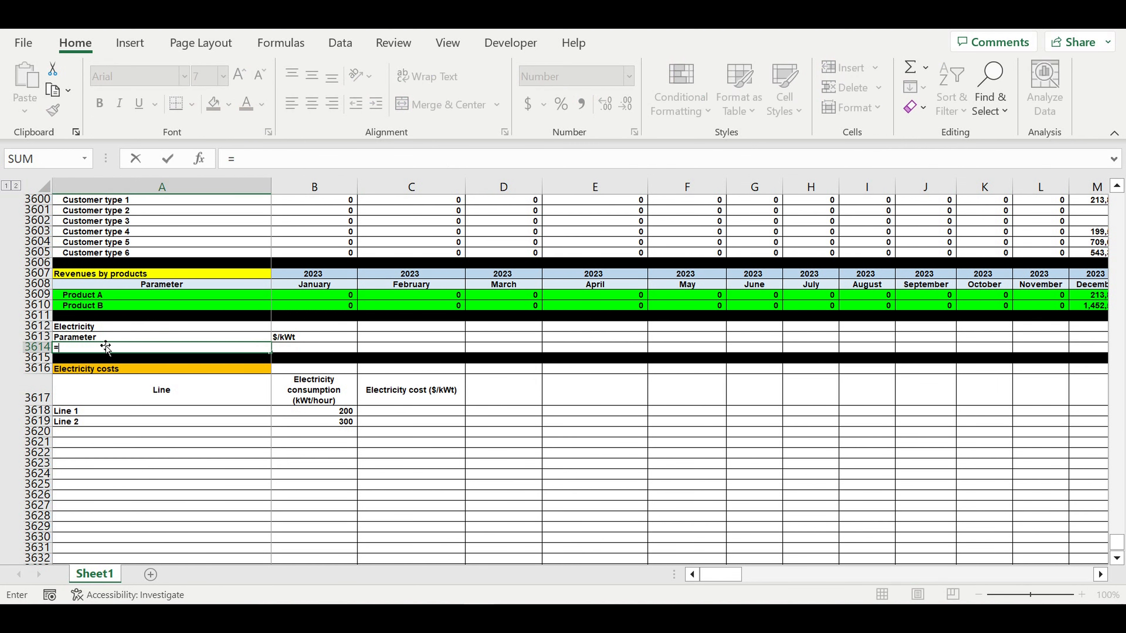
left_click(75, 328)
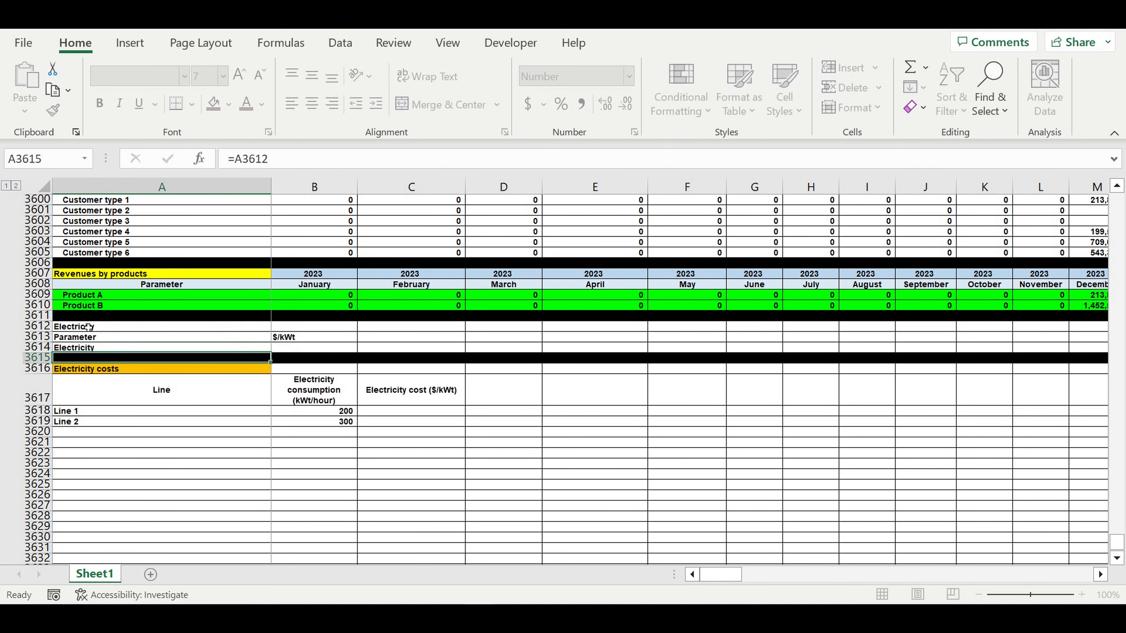
key("Return")
Step: Give the Electricity title in A3612 the recently used pink fill and white text
left_click(91, 328)
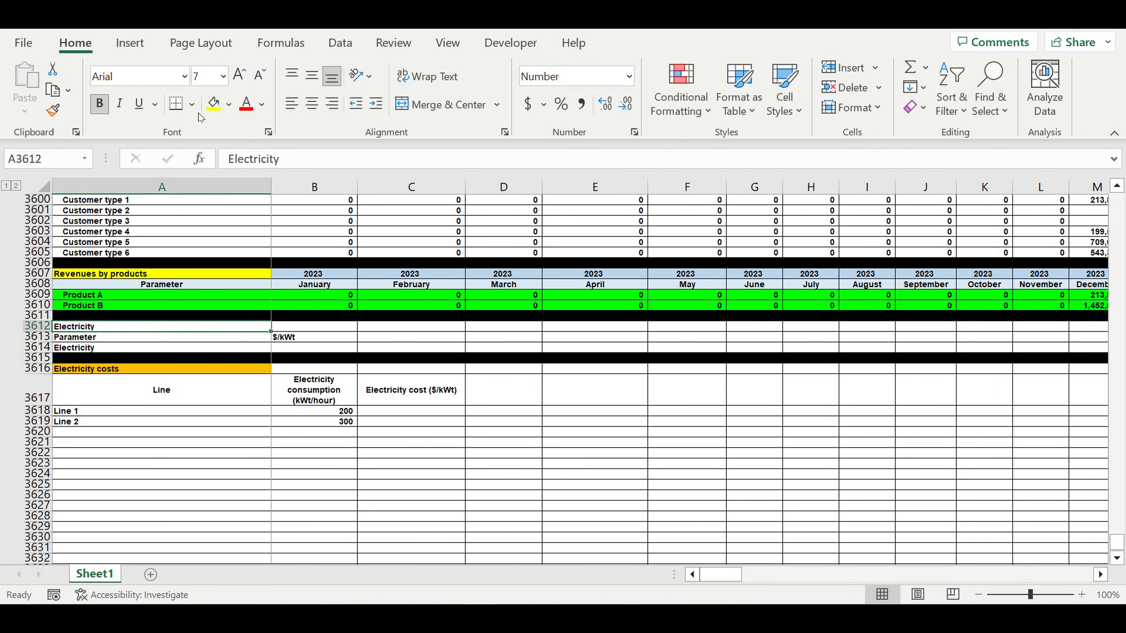
left_click(228, 105)
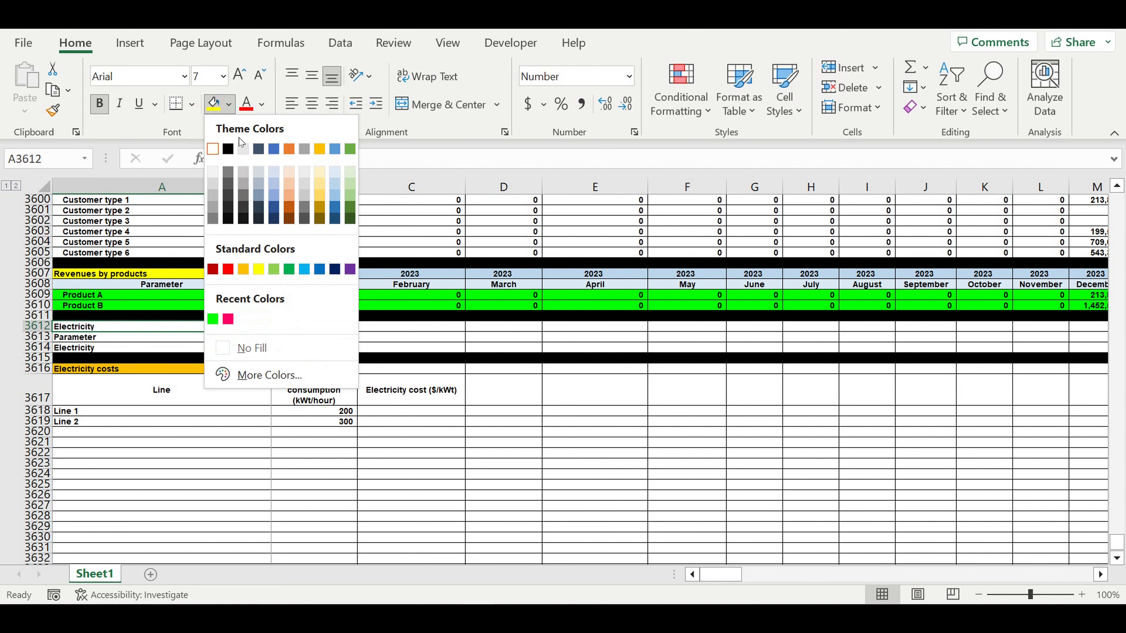
left_click(228, 319)
left_click(262, 104)
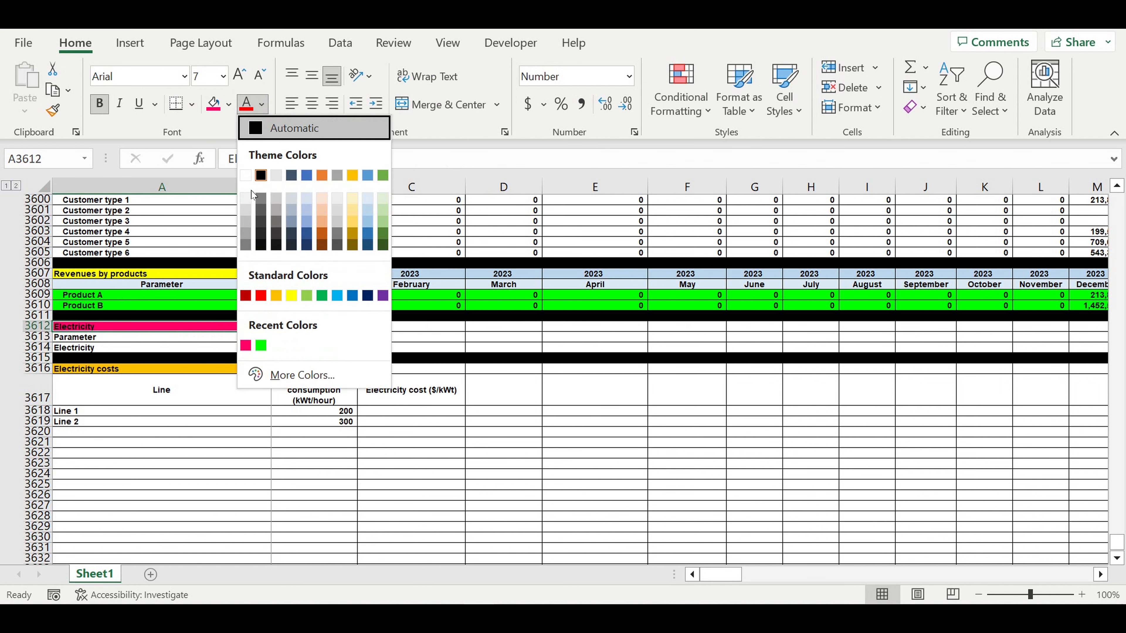
left_click(245, 175)
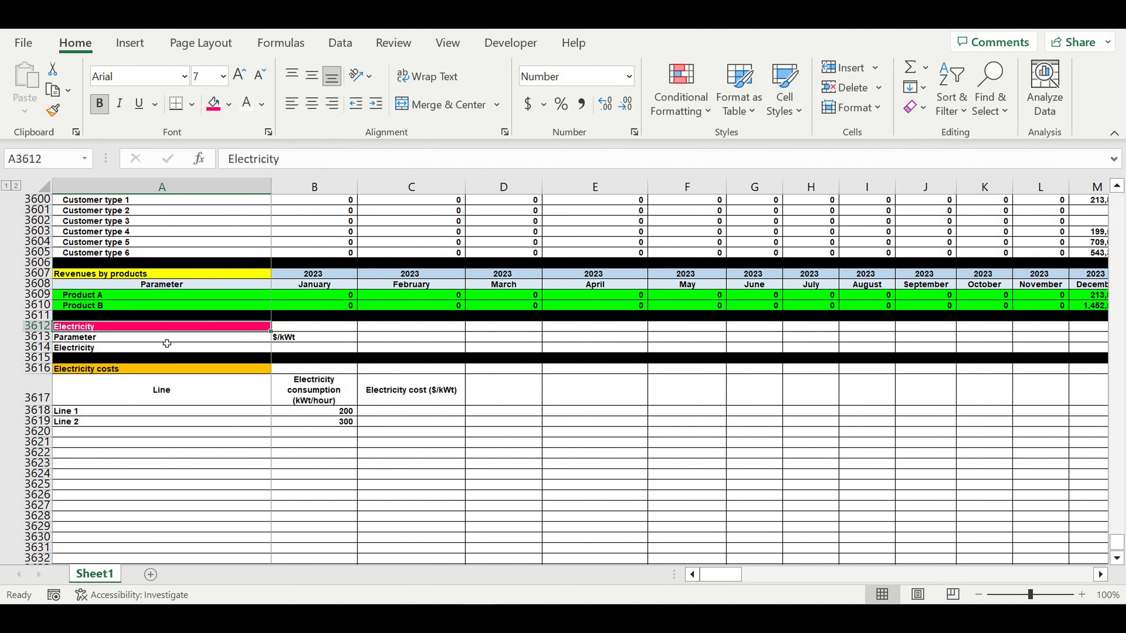
Step: Center the header cells A3613:D3613 and fill them with the lightest blue theme shade
left_click_drag(165, 338, 485, 343)
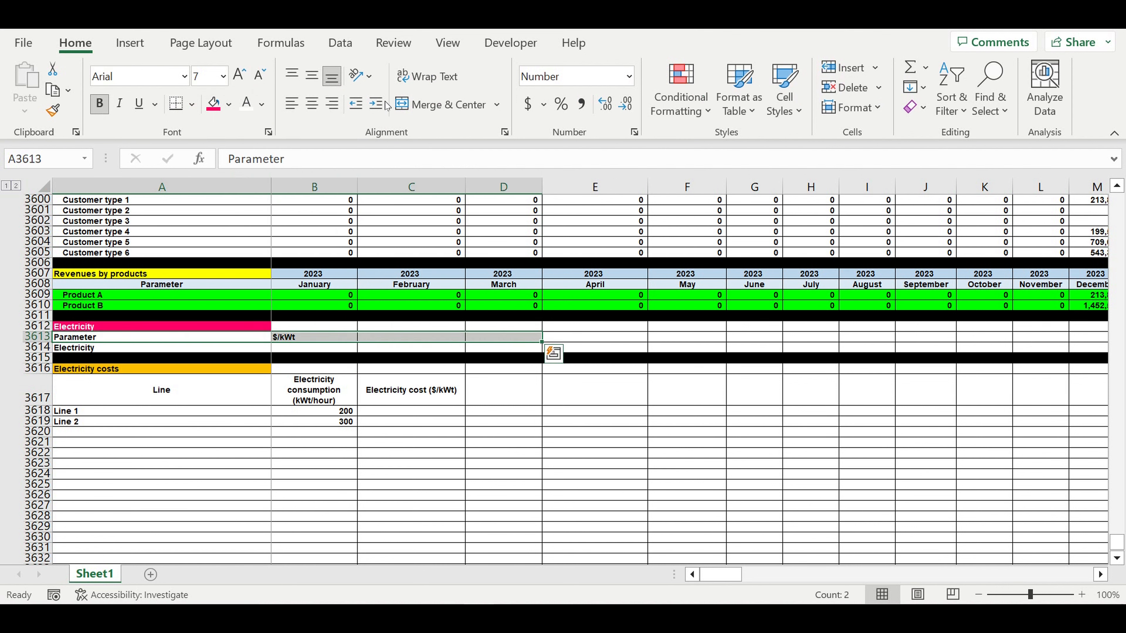
left_click(312, 103)
left_click(229, 105)
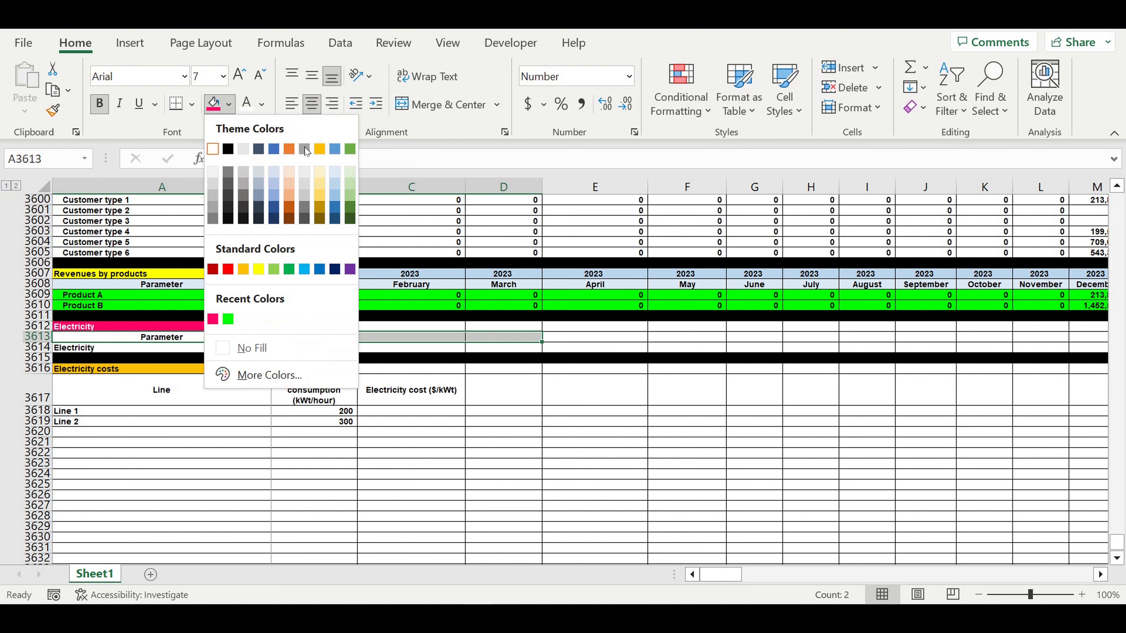
left_click(336, 180)
left_click(374, 413)
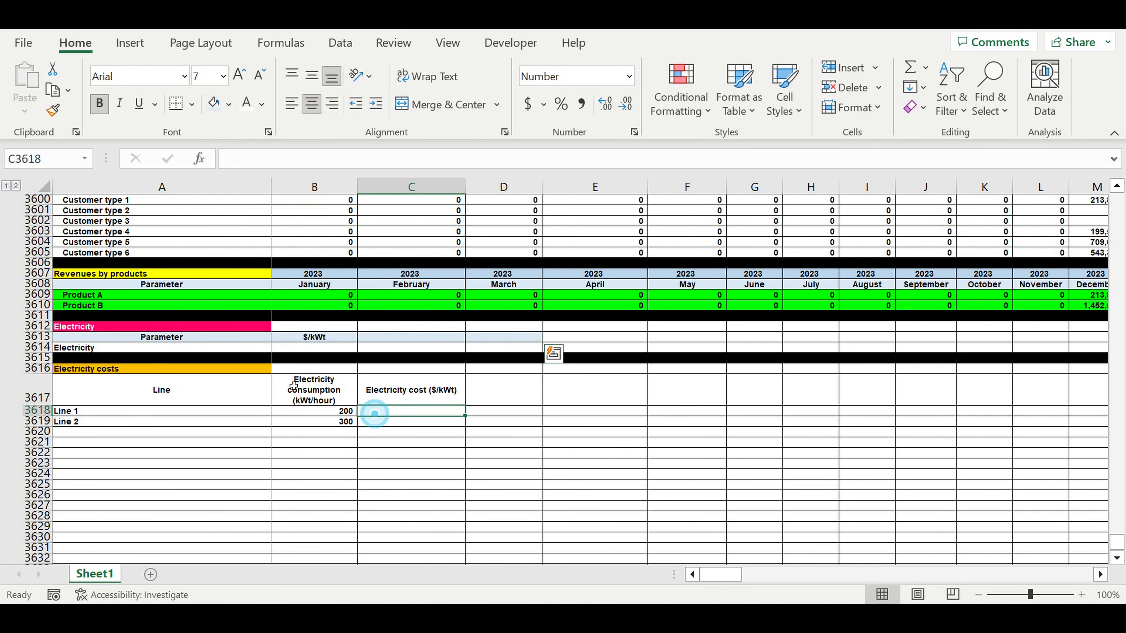
Step: Enter an electricity price of 2 in B3614 and show it with two decimal places
left_click(123, 340)
left_click(302, 347)
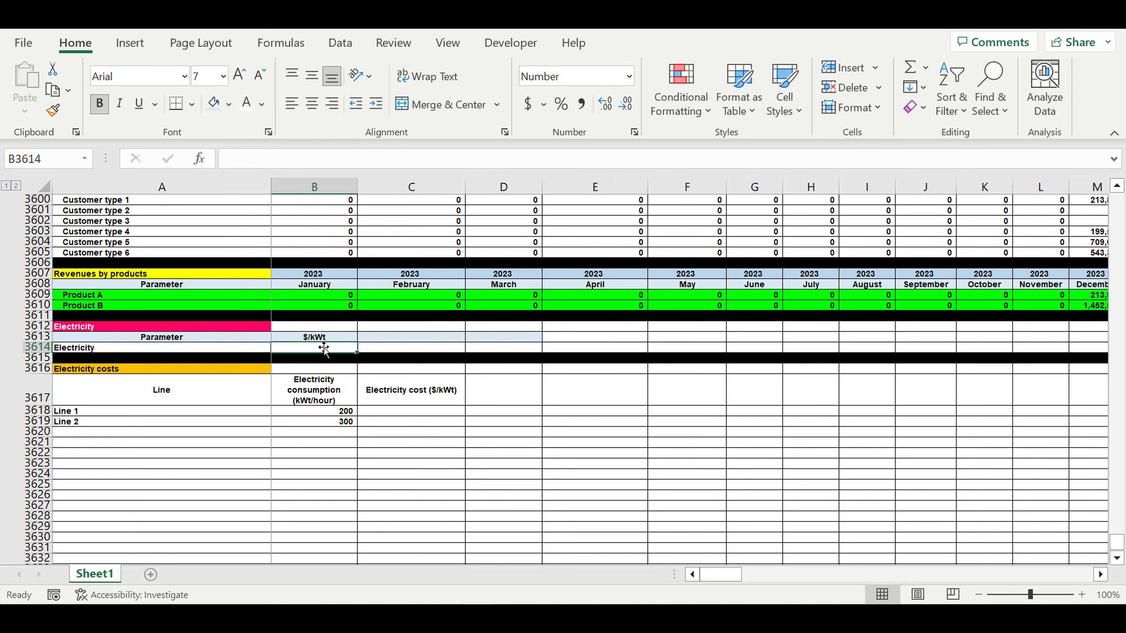
type("2")
left_click(332, 383)
left_click(334, 352)
left_click(605, 104)
left_click(605, 103)
Step: Style the electricity price in B3614 as an input with light blue fill and white text
left_click(230, 106)
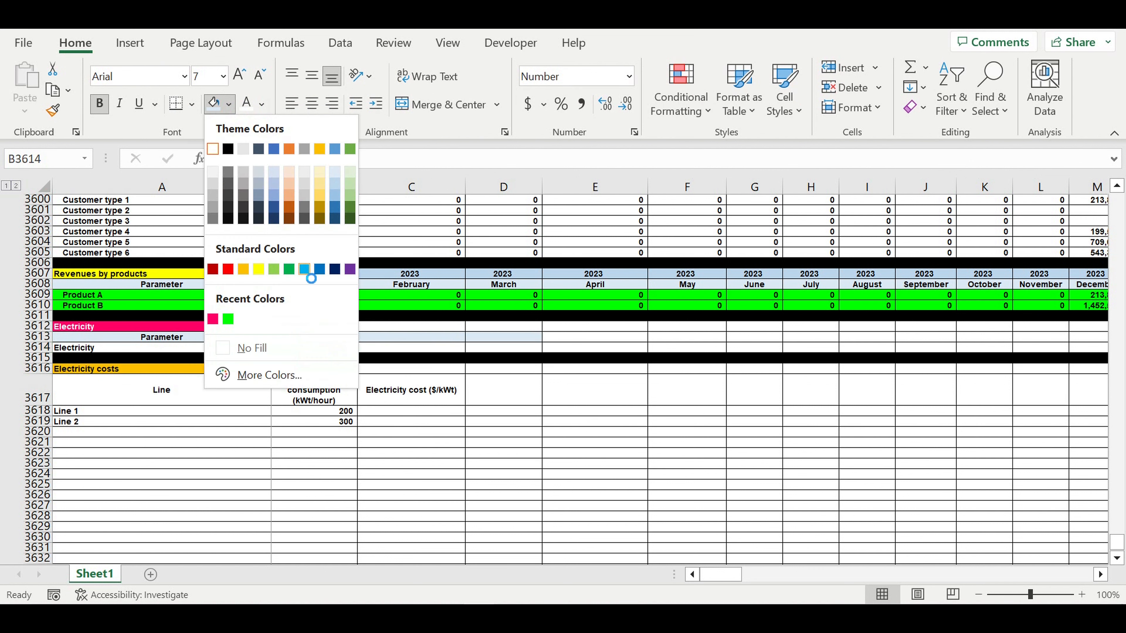
left_click(305, 270)
left_click(312, 401)
left_click(316, 350)
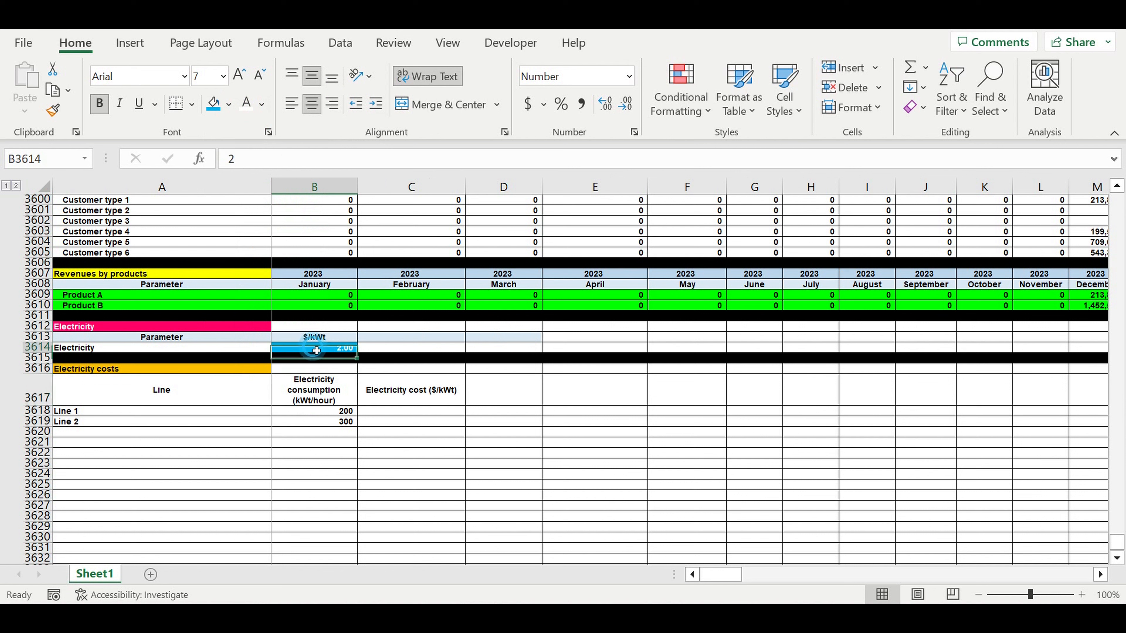
Step: Indent the Electricity label in A3614 by one level
left_click(248, 351)
left_click(377, 105)
left_click(413, 305)
left_click(325, 351)
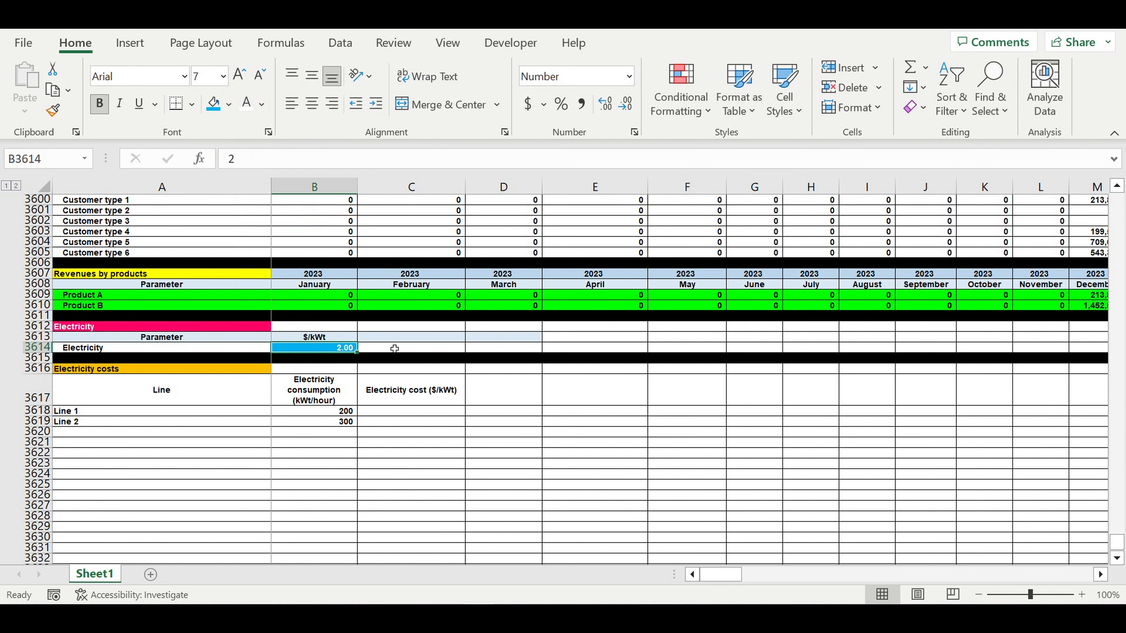
Step: Review the % of units produced inputs for the customer types of Product A and Product B
scroll(404, 346, "up", 15)
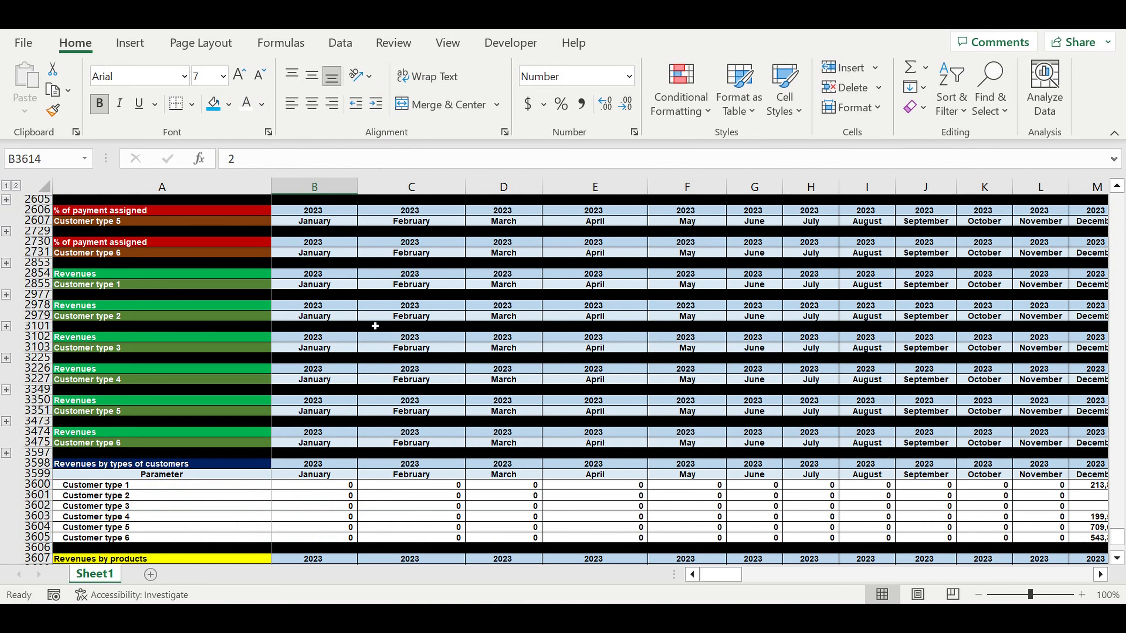
scroll(371, 319, "up", 10)
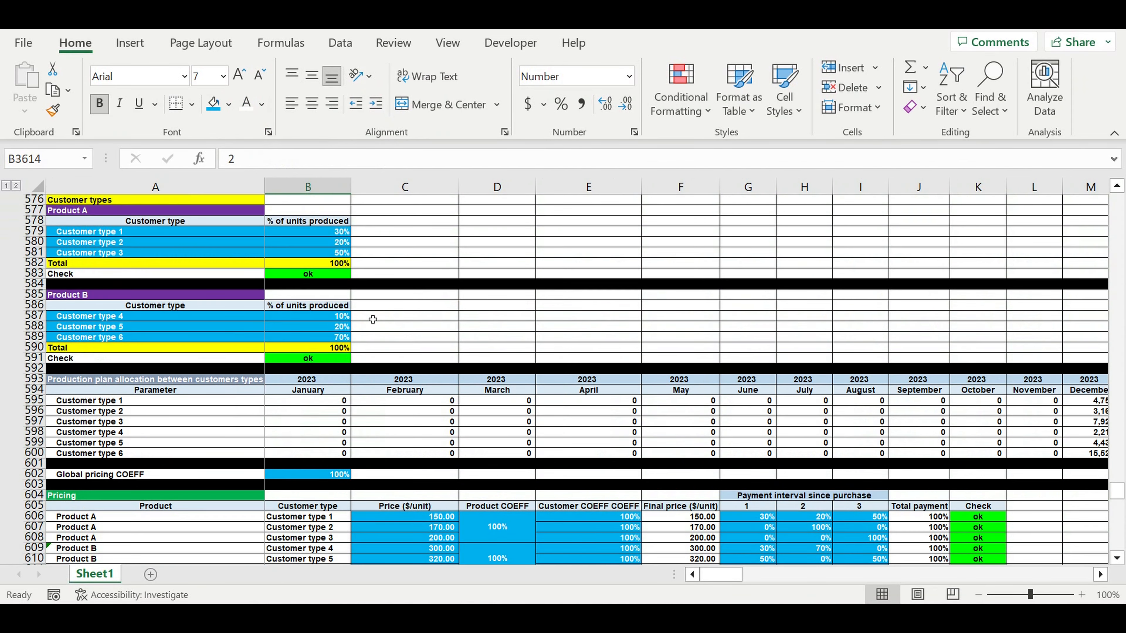
scroll(373, 319, "up", 1)
left_click_drag(328, 263, 328, 284)
left_click_drag(332, 350, 331, 368)
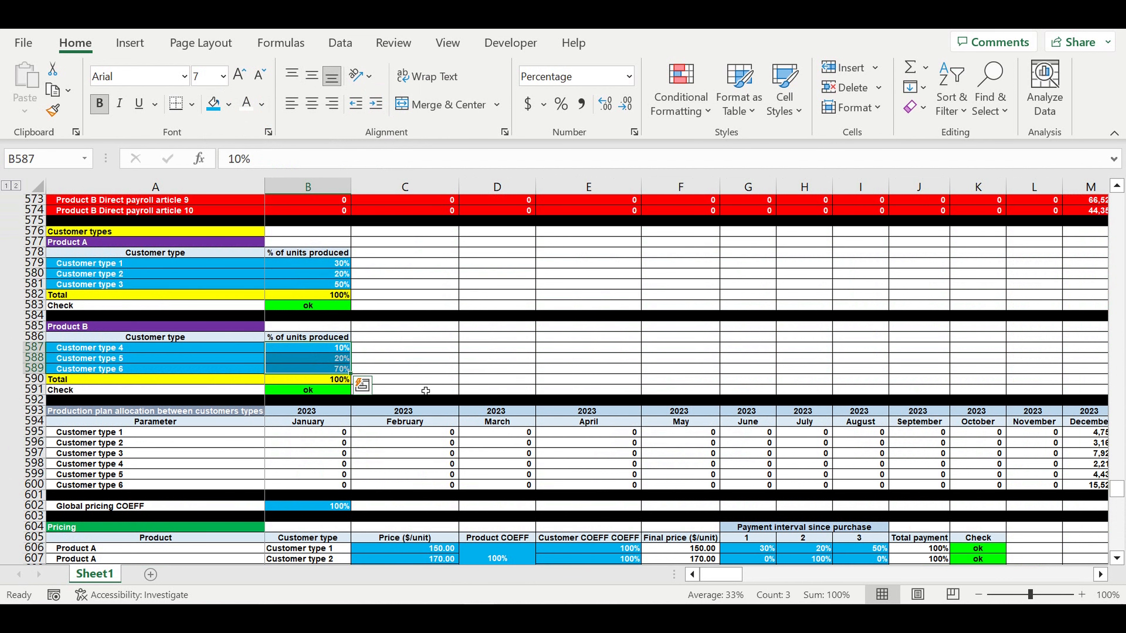
scroll(433, 366, "down", 15)
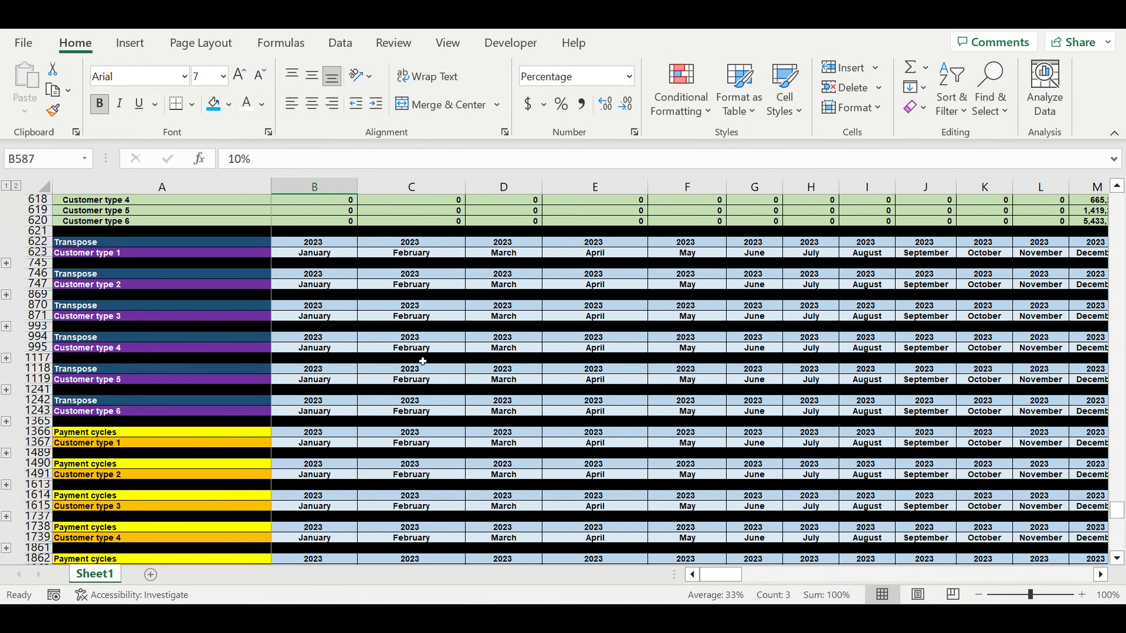
scroll(422, 361, "down", 20)
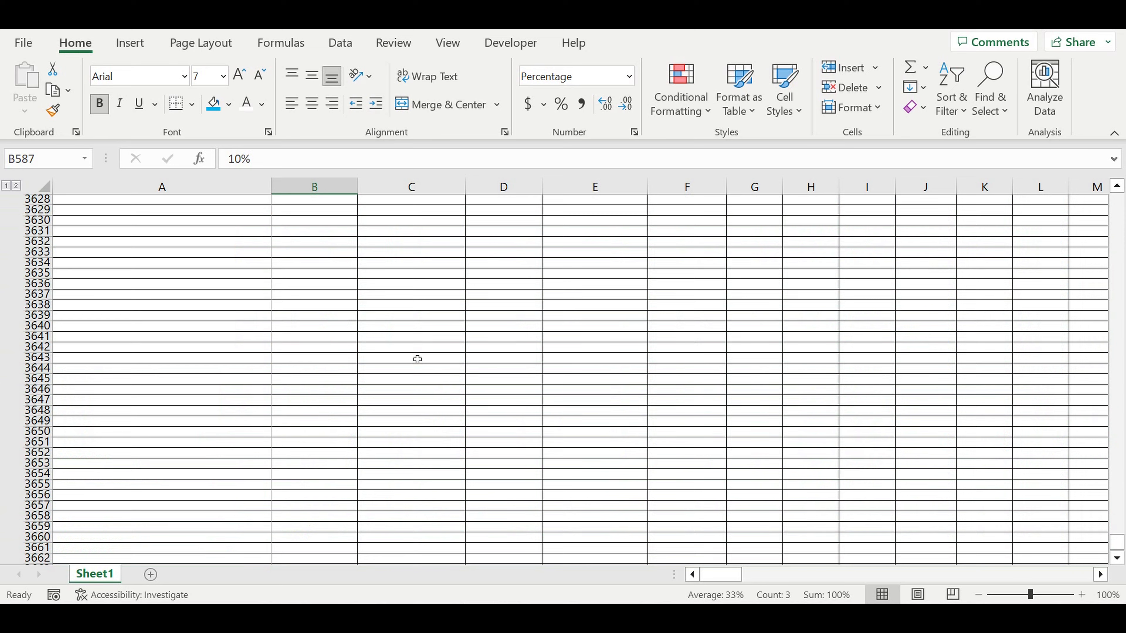
scroll(418, 354, "up", 5)
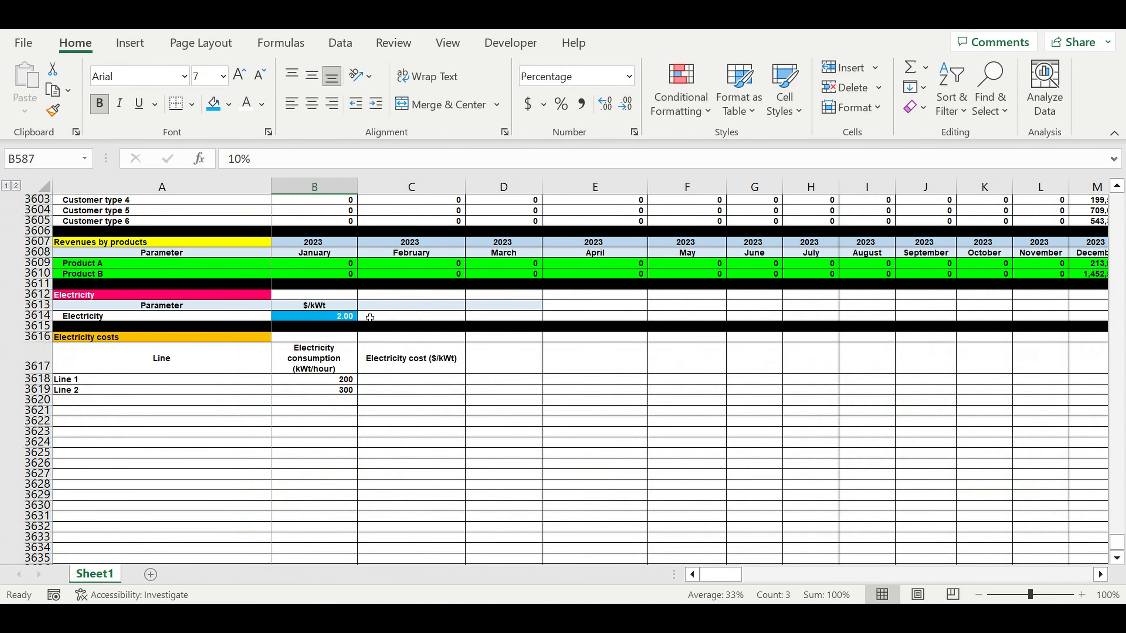
Step: Enter the header COEFF in C3613, next to the $/kWt header
left_click(349, 310)
left_click_drag(357, 311, 428, 316)
key("Delete")
type("COE")
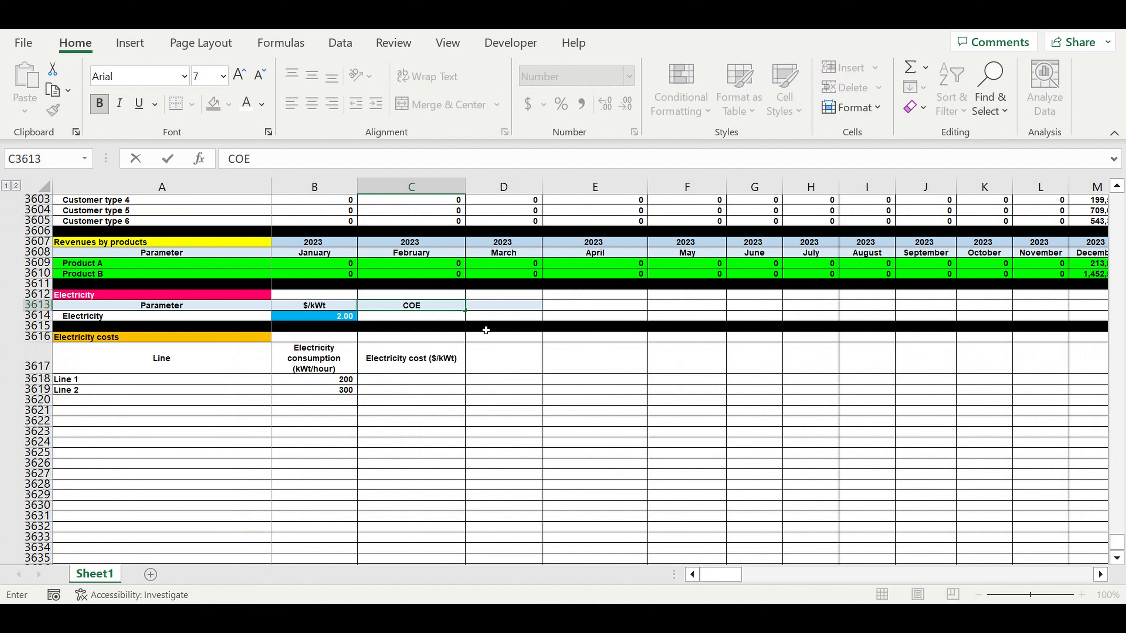
type("FF")
key("Return")
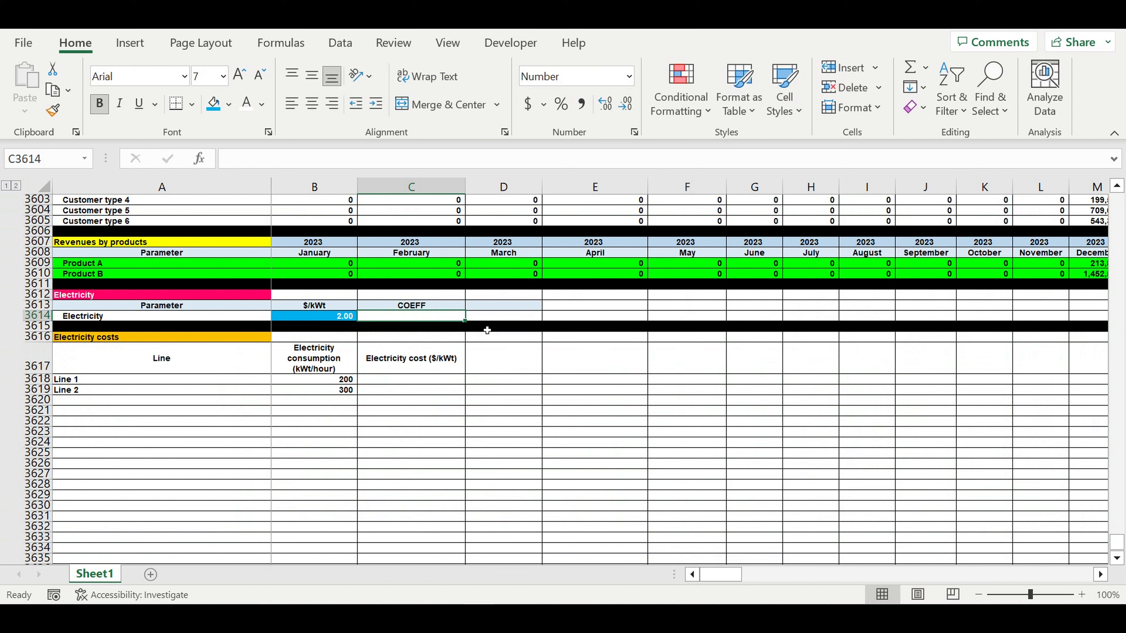
Step: Enter the header Electricity + COEFF in D3613
left_click(508, 305)
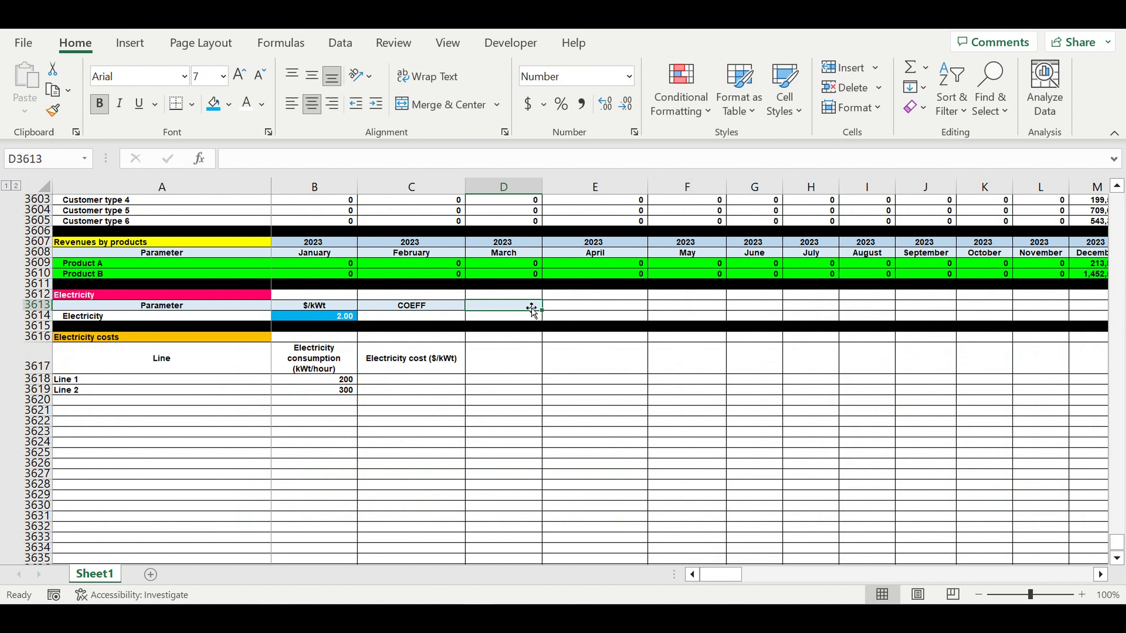
type("Electri")
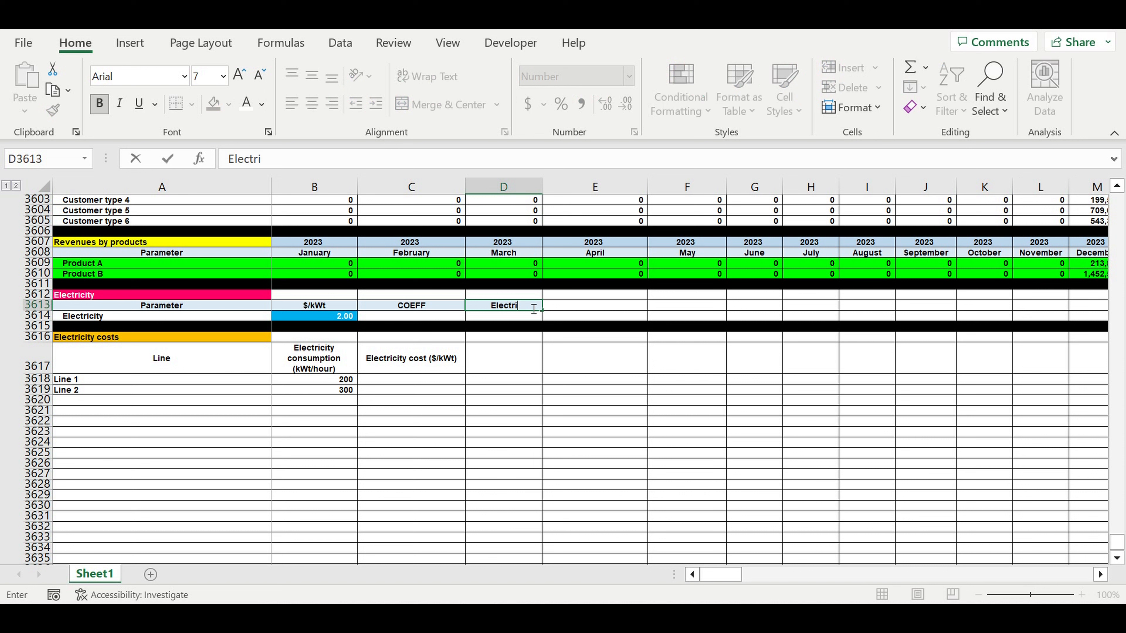
type("city + COEFF")
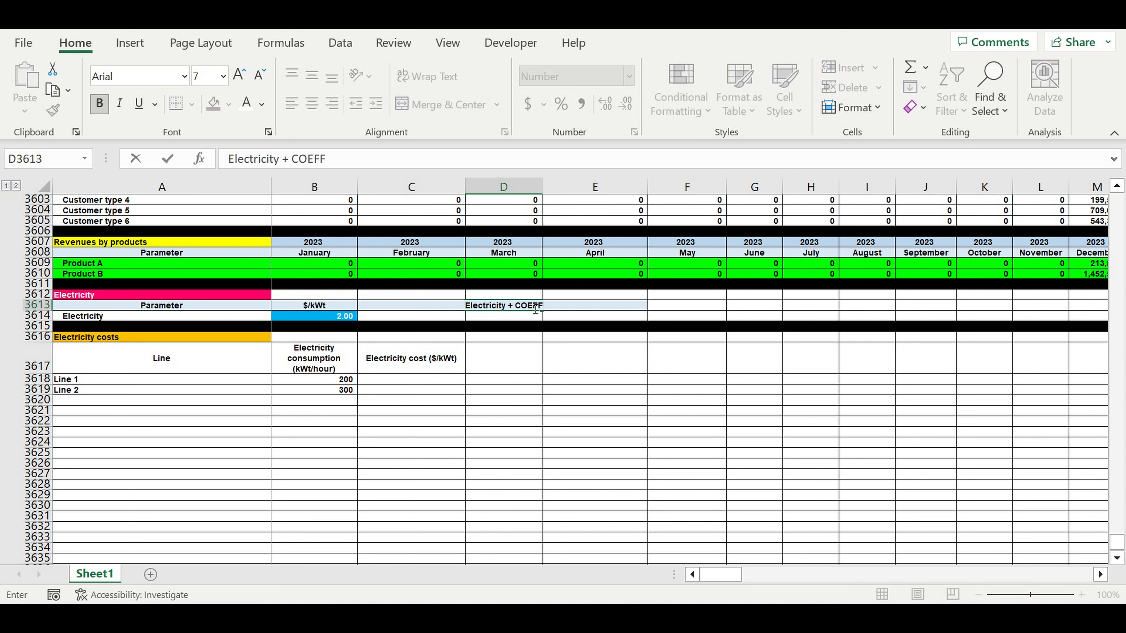
key("Return")
left_click(505, 381)
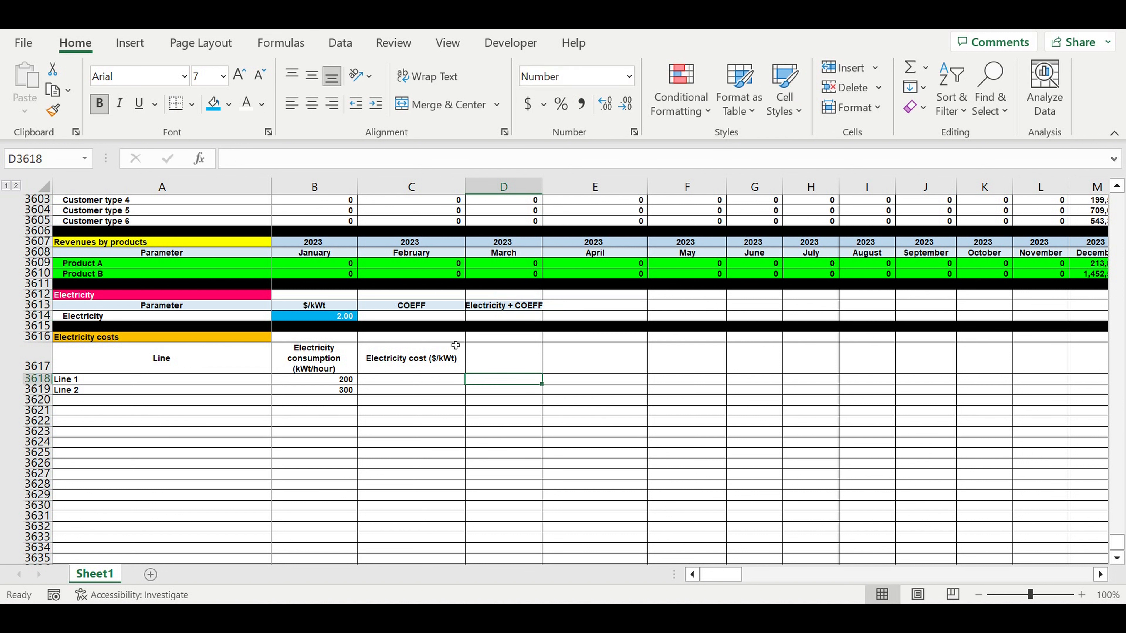
Step: Enter an electricity coefficient of 1 in C3614 and format it as a percentage
left_click(427, 321)
type("1")
key("Tab")
left_click(437, 315)
left_click(560, 104)
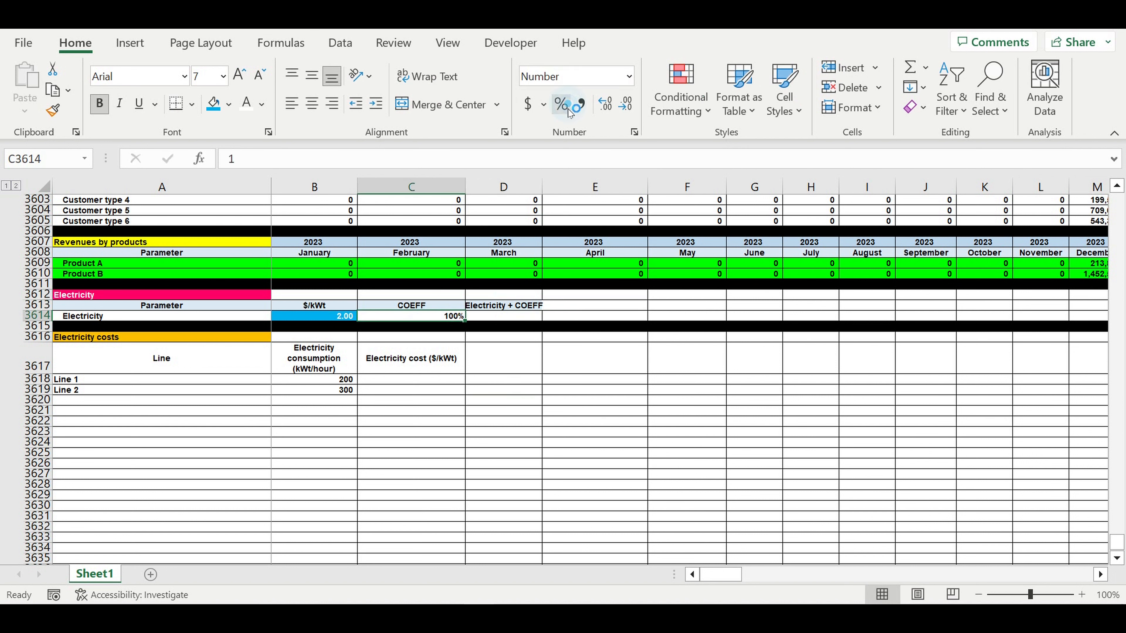
Step: Style the coefficient in C3614 as an input with light blue fill and white text
left_click(213, 104)
left_click(246, 103)
left_click(504, 319)
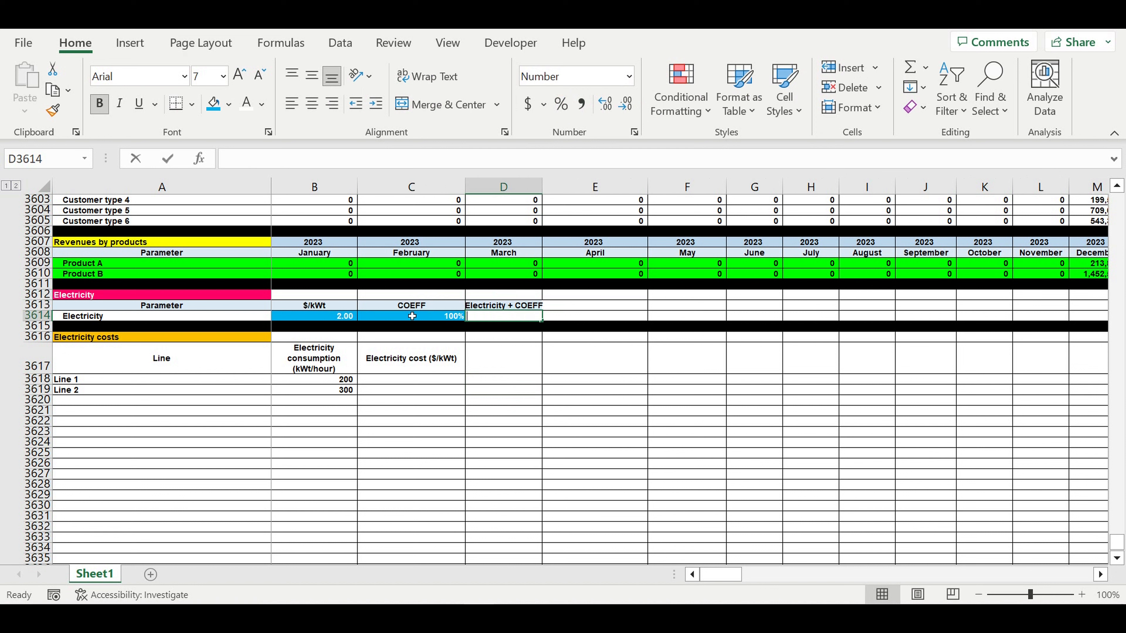
Step: Calculate the Electricity + COEFF price in D3614 as =B3614*C3614 and show it with two decimals
type("=")
left_click(322, 319)
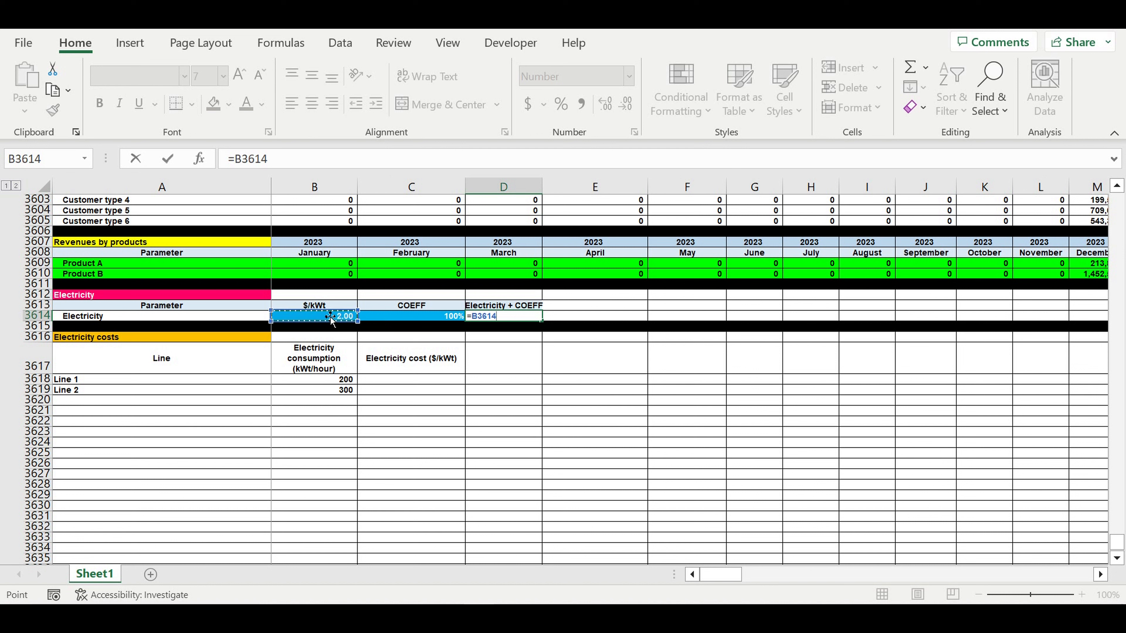
type("*")
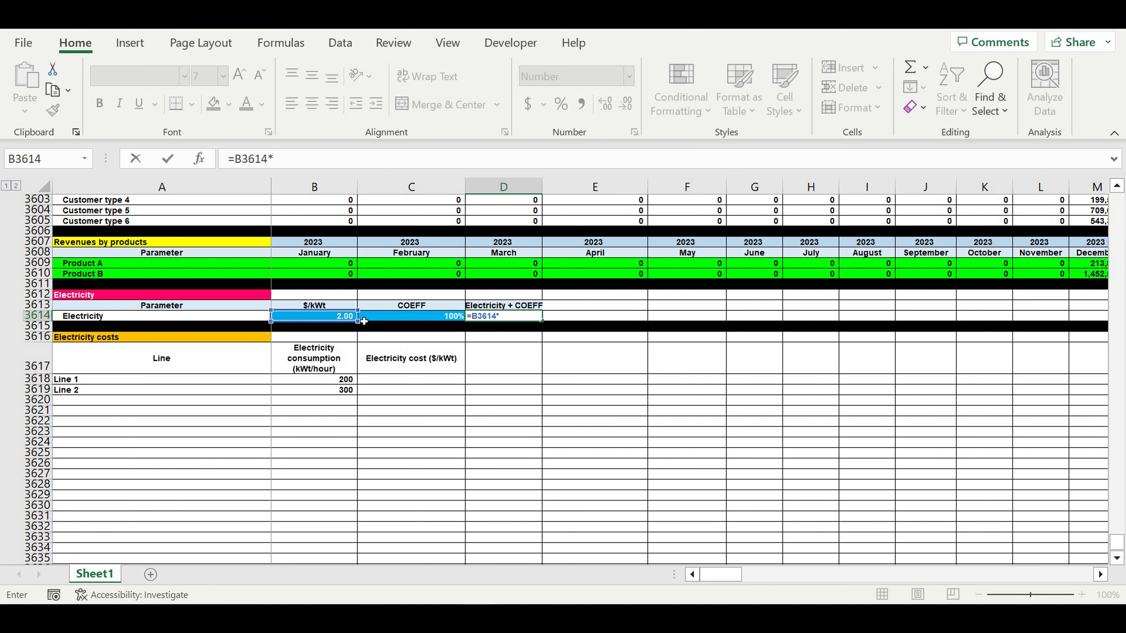
left_click(425, 321)
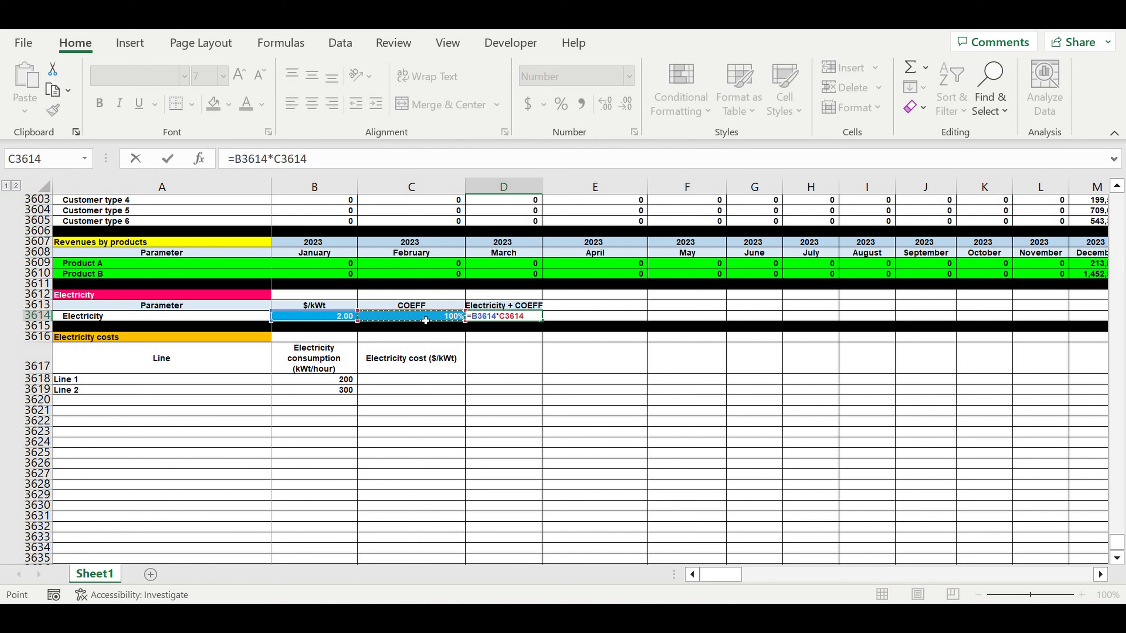
key("Return")
left_click(500, 317)
left_click(605, 104)
left_click(605, 104)
left_click(332, 425)
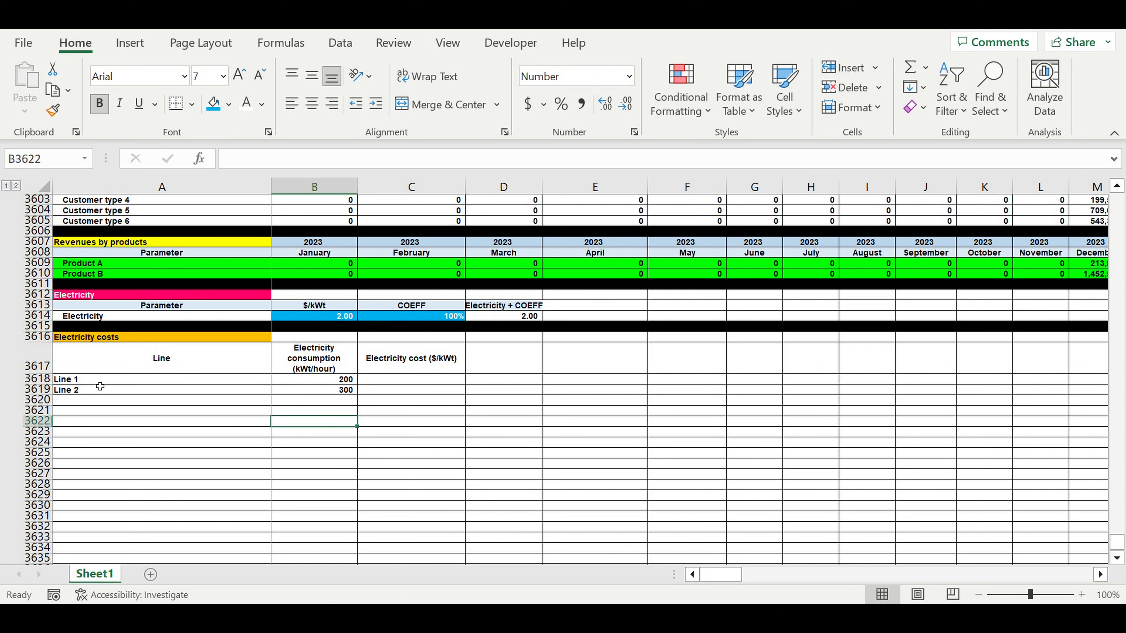
Step: Fill row 3620 below the electricity costs table with black as a separator
left_click(38, 400)
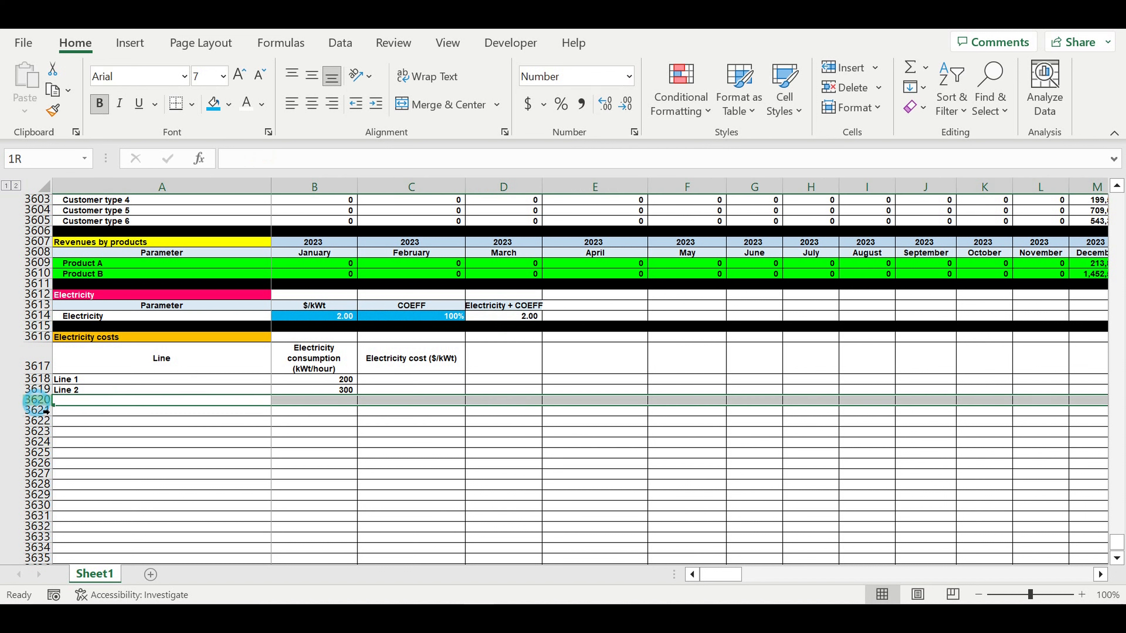
left_click(229, 104)
left_click(229, 148)
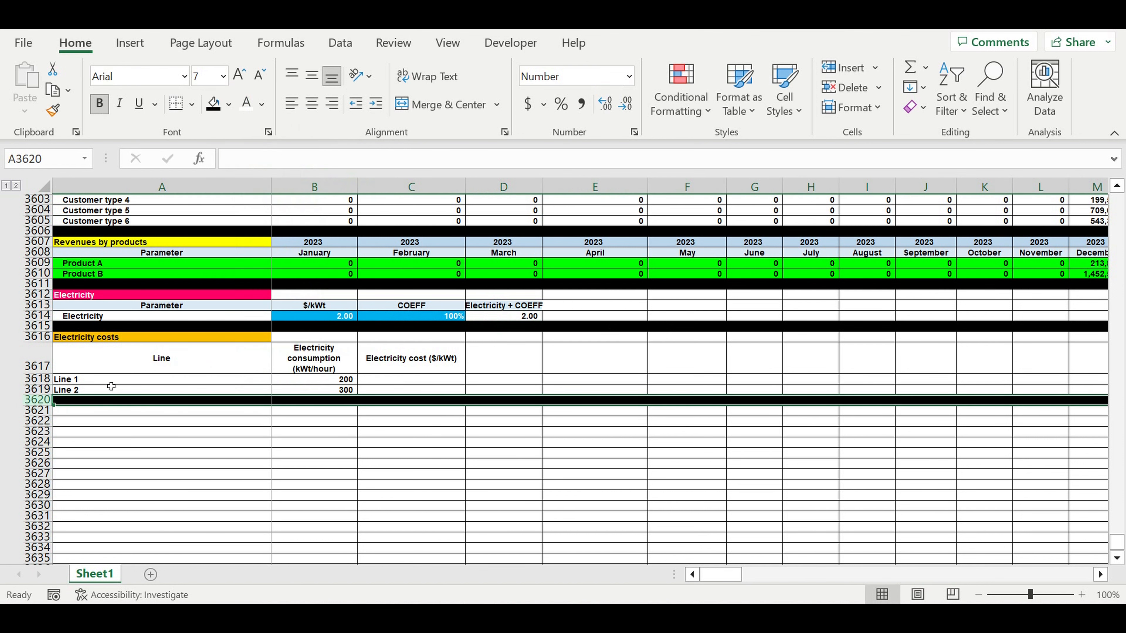
Step: Indent the Line 1 and Line 2 labels in A3618:A3619 by one level
left_click_drag(110, 379, 110, 390)
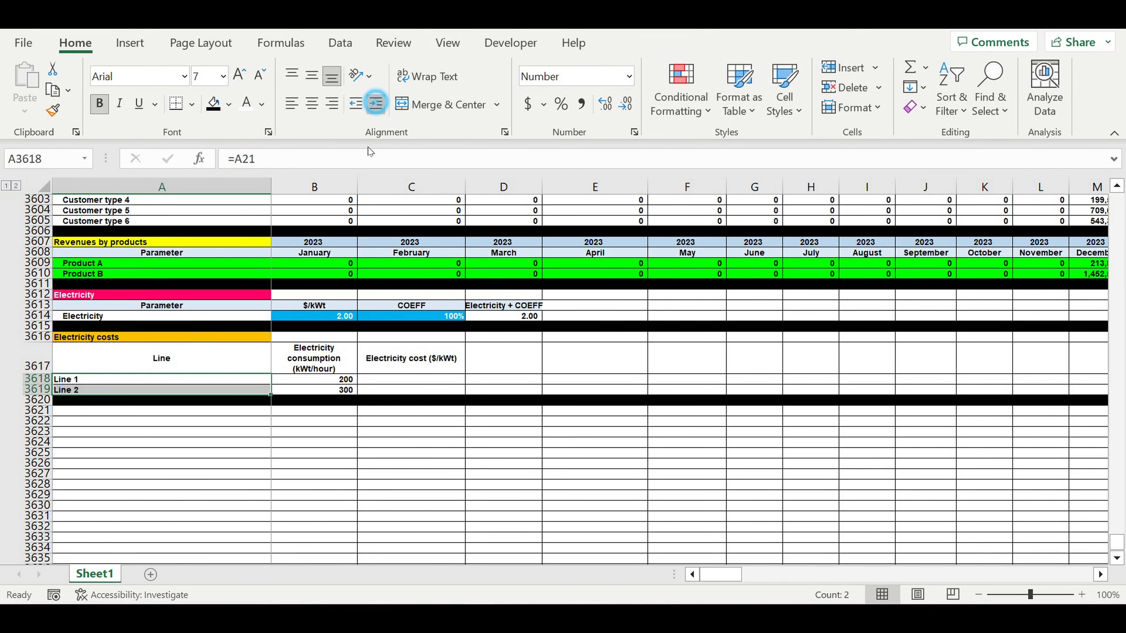
left_click(376, 103)
left_click(375, 457)
Step: Fill the electricity costs table headers in A3617:C3617 with the pale blue header color
left_click_drag(231, 355, 409, 367)
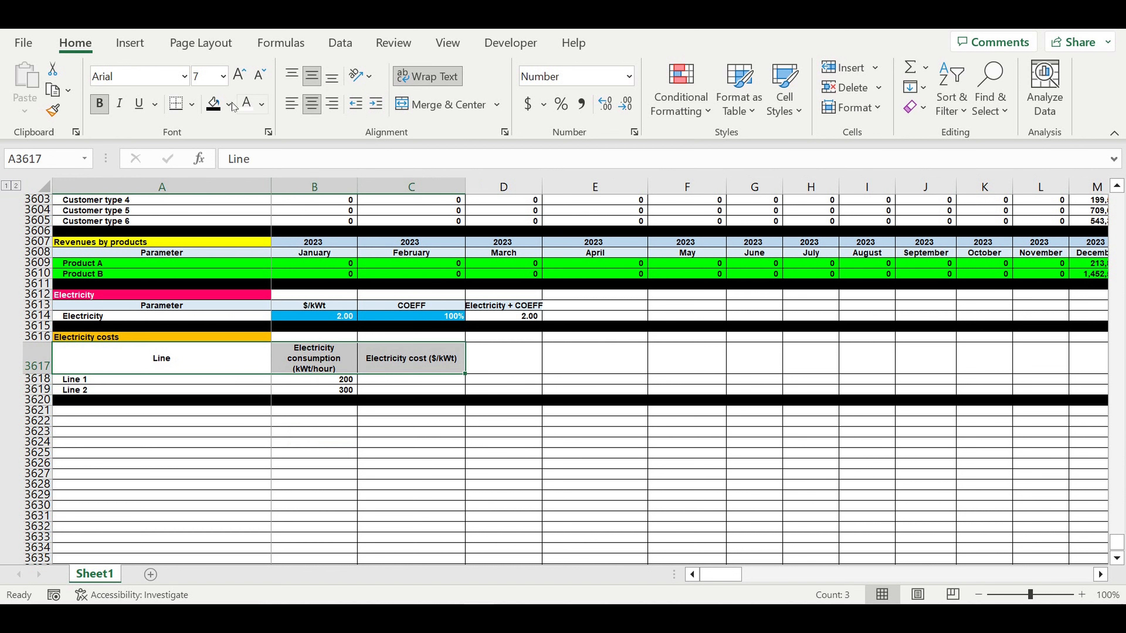
left_click(229, 104)
left_click(337, 175)
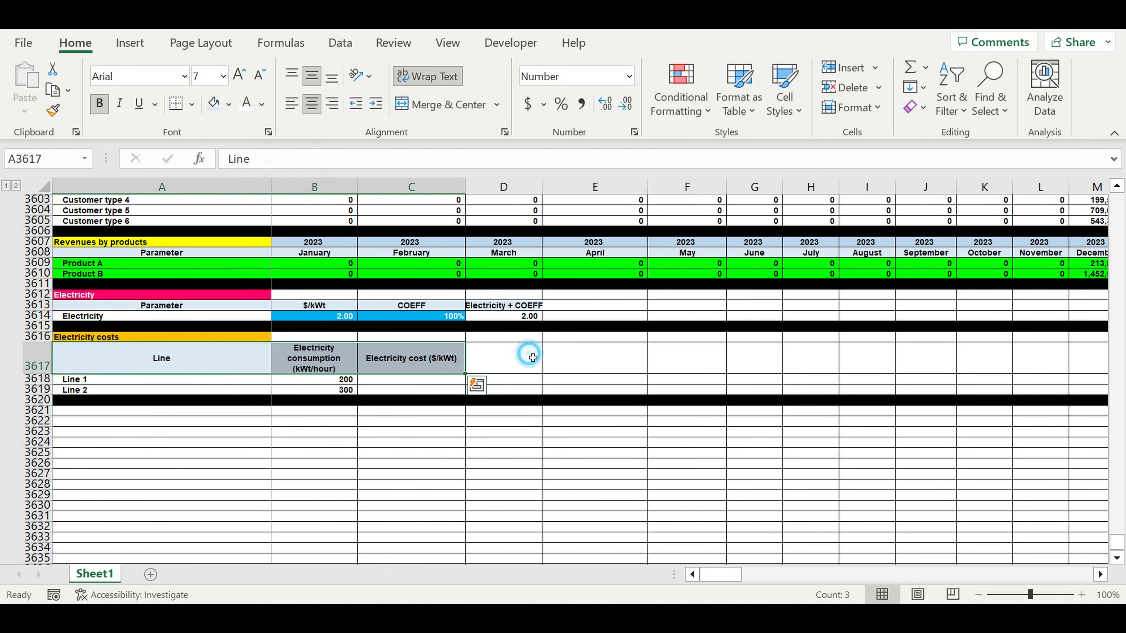
left_click(528, 355)
Step: Style the electricity consumption values in B3618:B3619 as inputs with light blue fill and white text
left_click(318, 358)
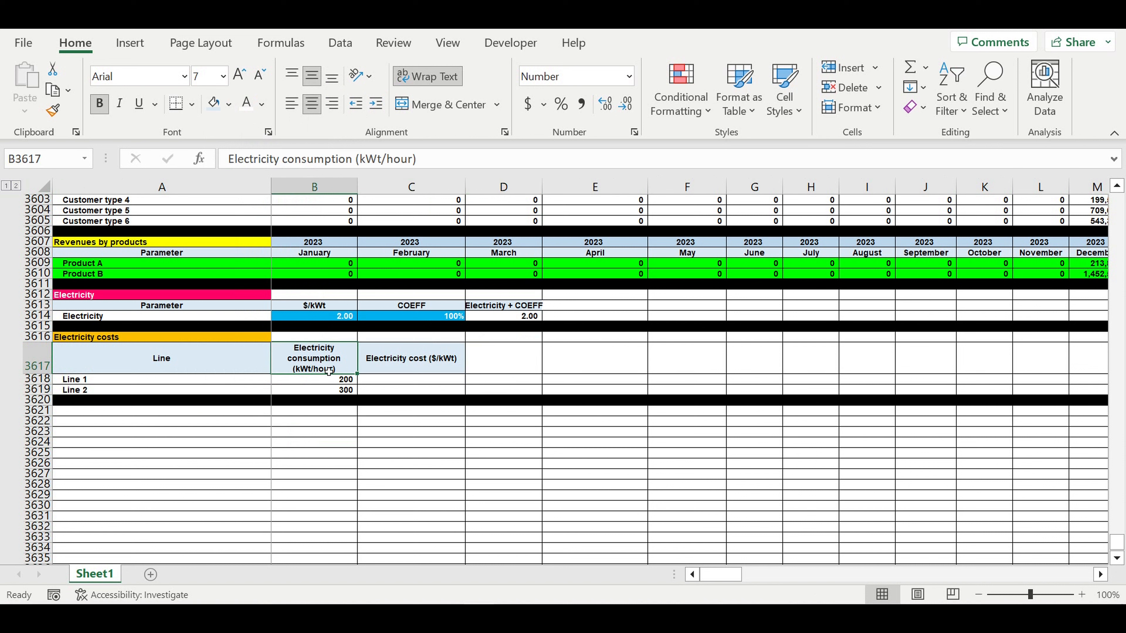
left_click_drag(327, 379, 326, 390)
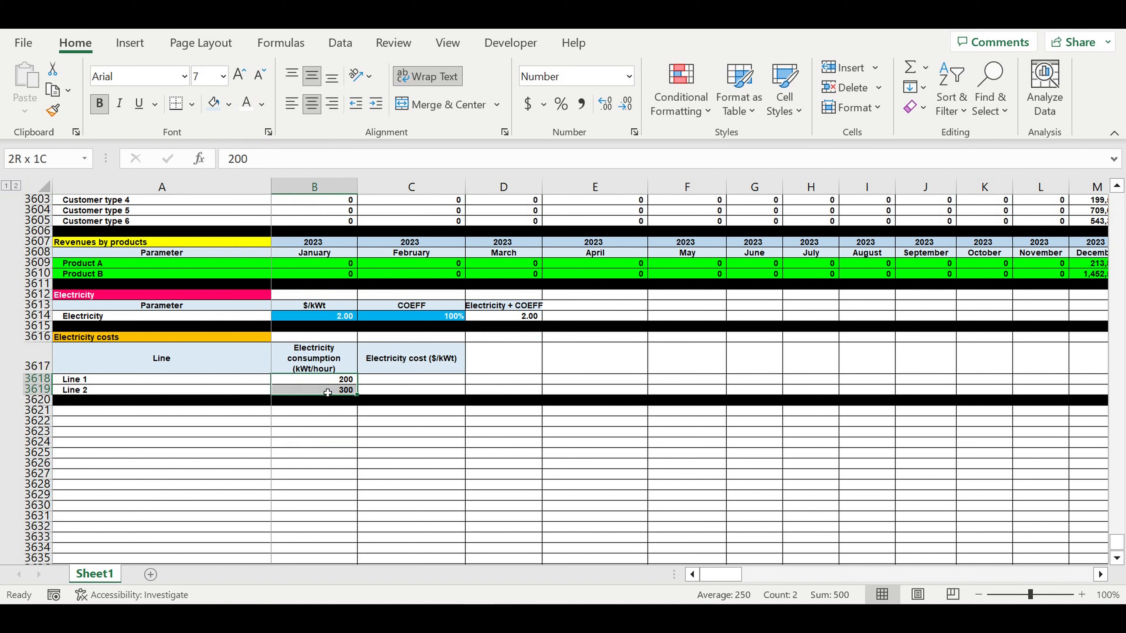
left_click(230, 104)
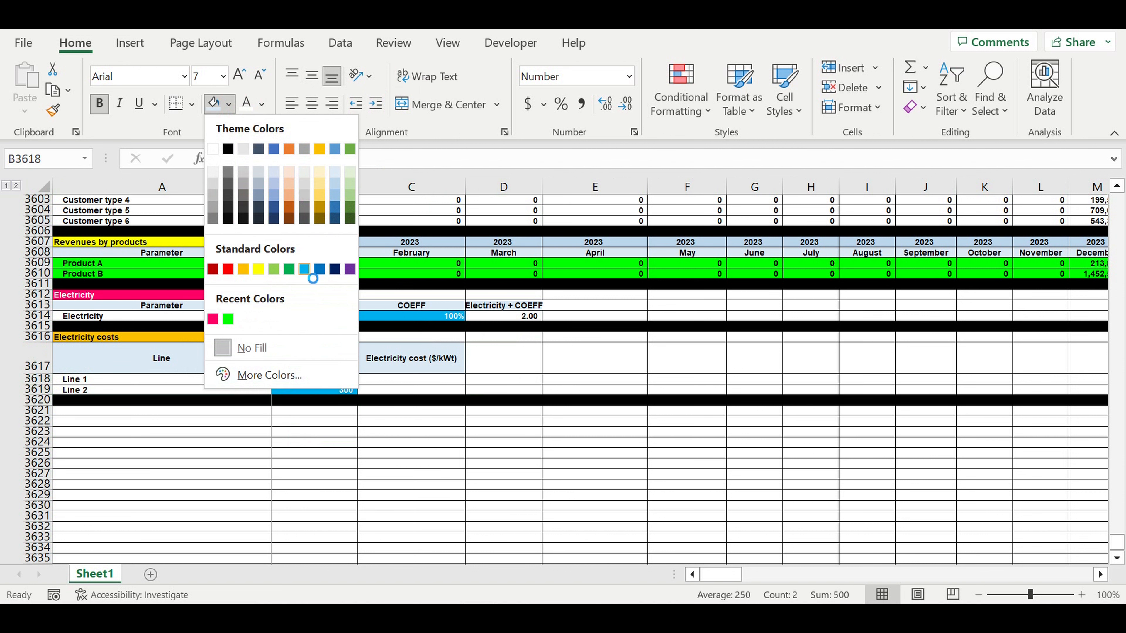
left_click(305, 270)
left_click(461, 432)
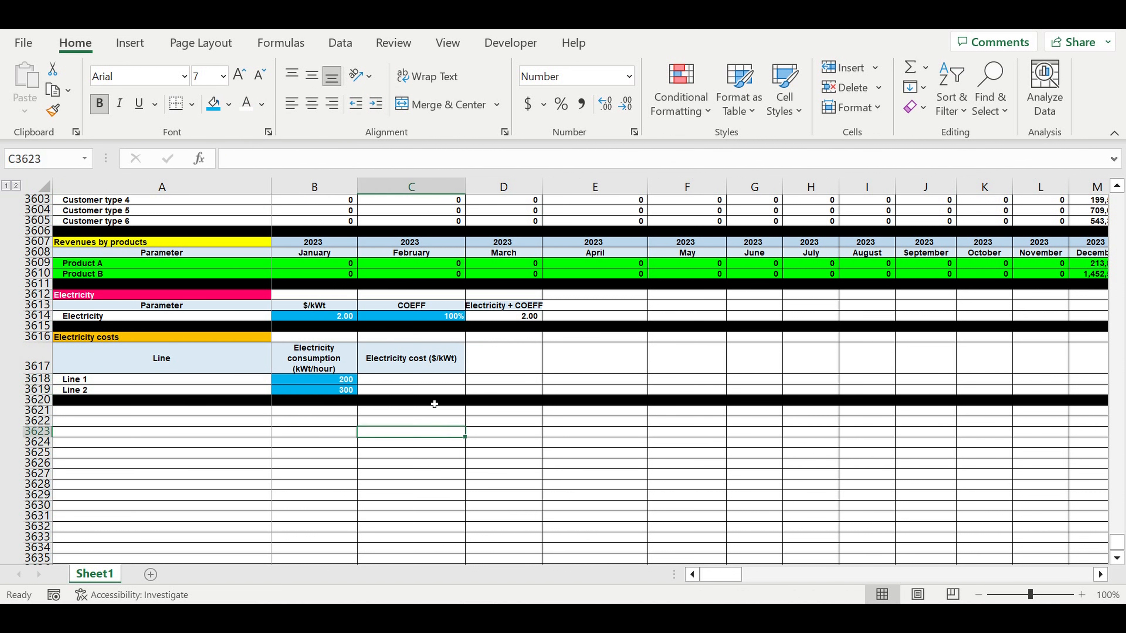
Step: Link Line 1's electricity cost per kWt in C3618 to =$D$3614 and copy the formula down to Line 2
left_click(399, 364)
left_click(408, 382)
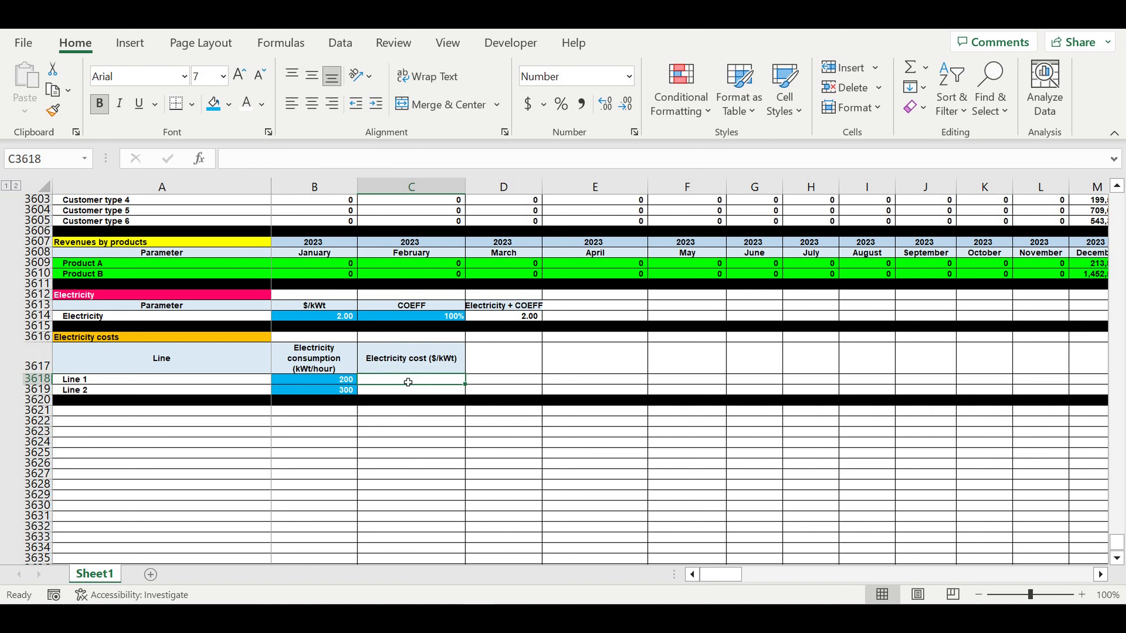
type("=")
left_click(524, 318)
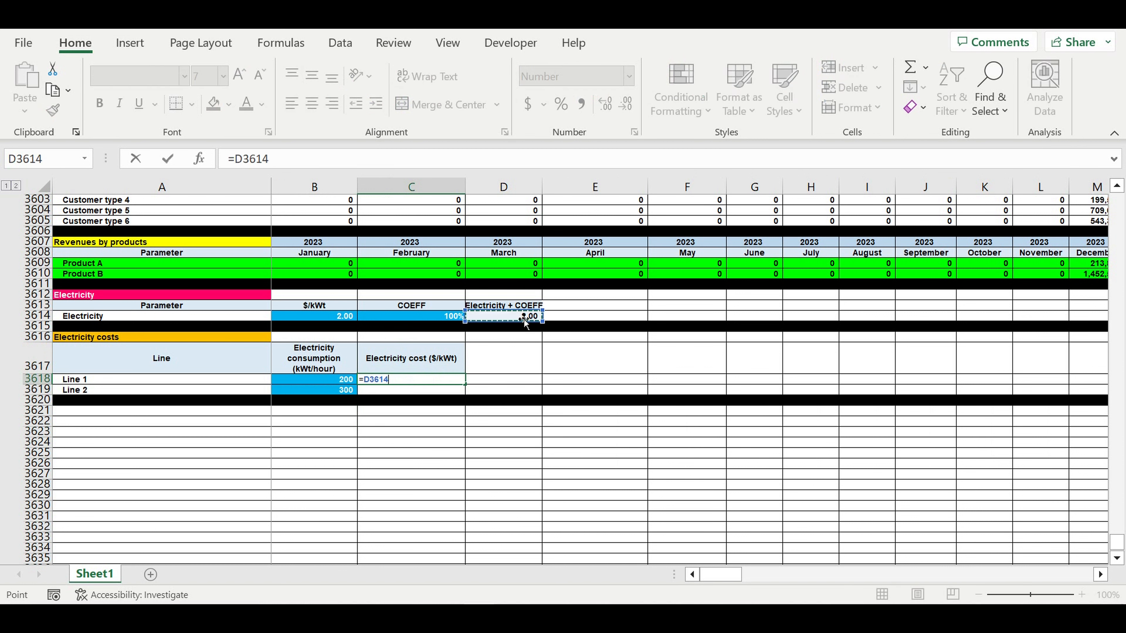
left_click(235, 159)
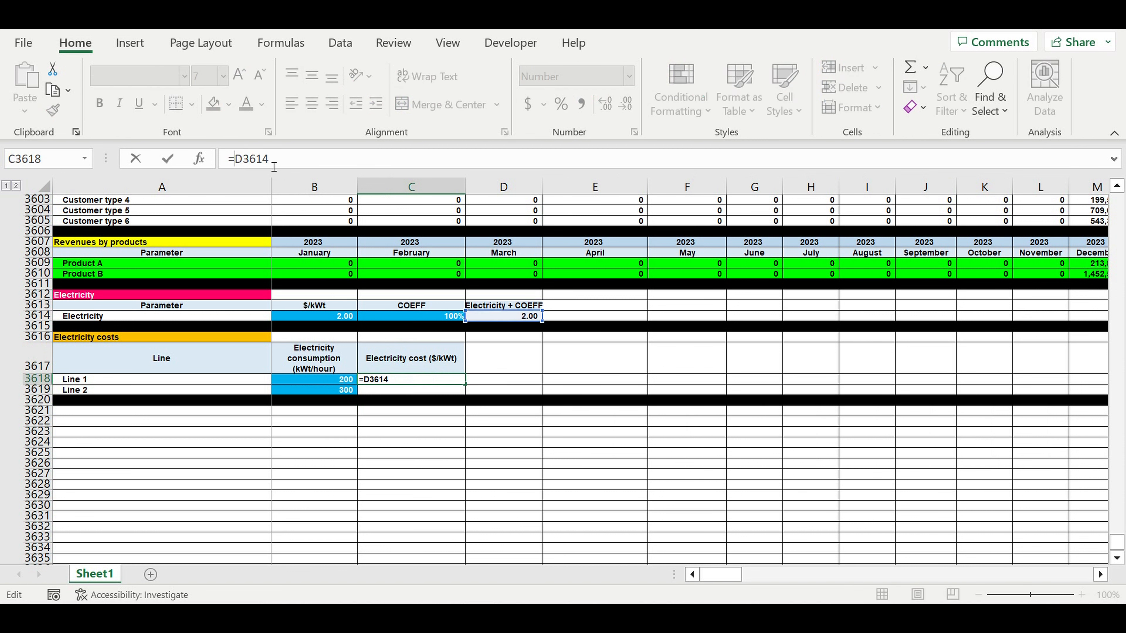
type("$")
left_click(248, 162)
type("$")
key("Return")
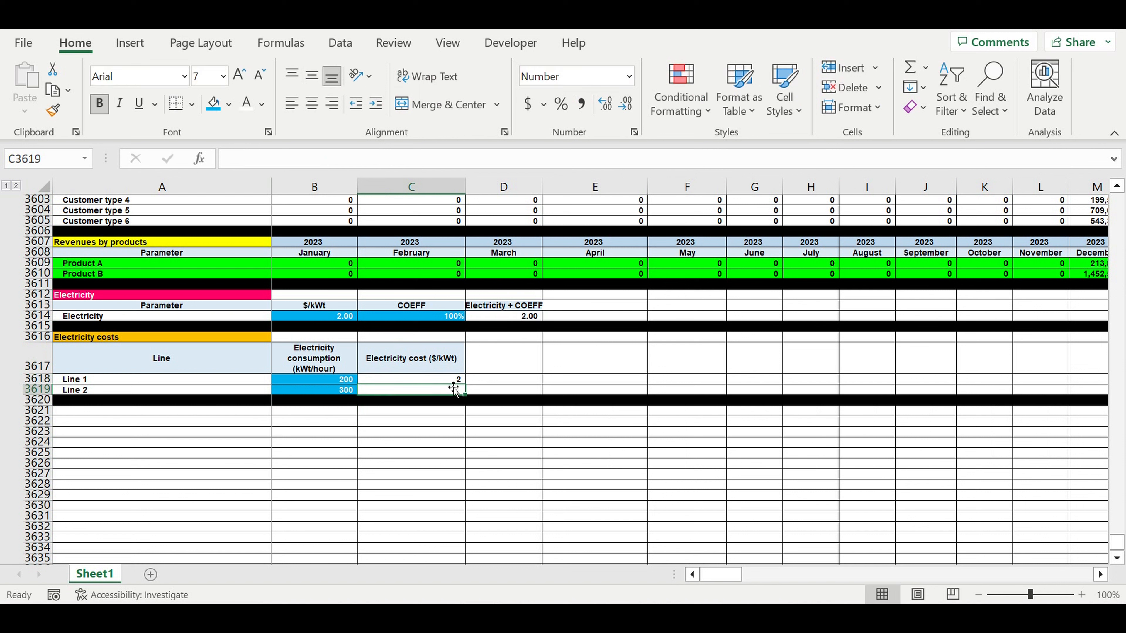
left_click(448, 381)
left_click_drag(464, 384, 474, 395)
Step: Copy the electricity cost header from C3617 into D3617 and change it to Electricity cost ($/hour)
left_click(537, 359)
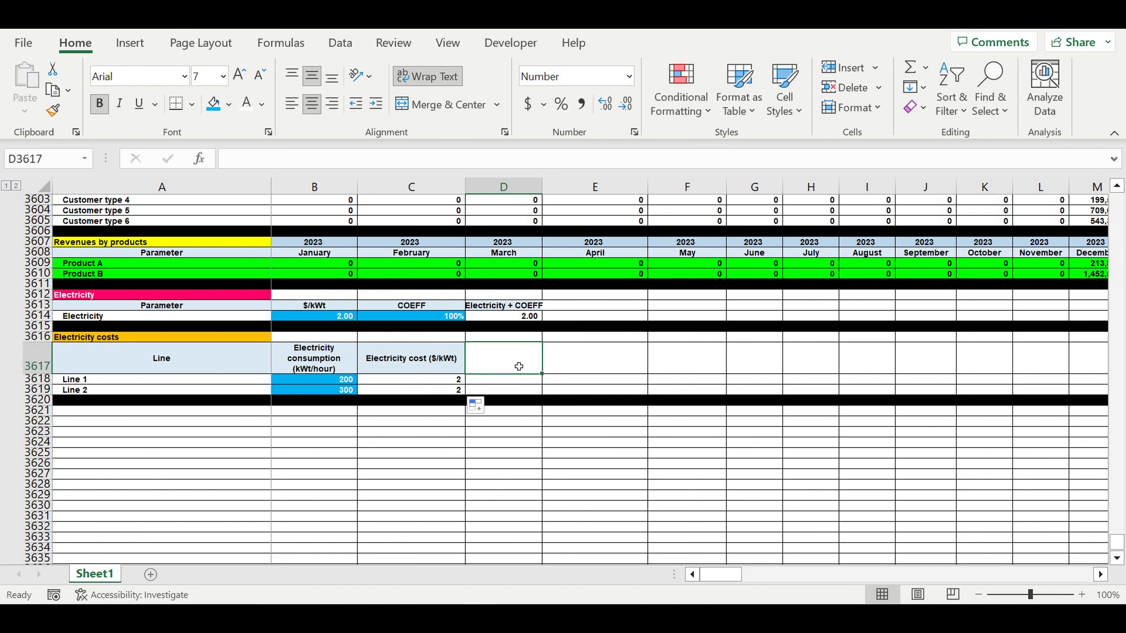
left_click(421, 352)
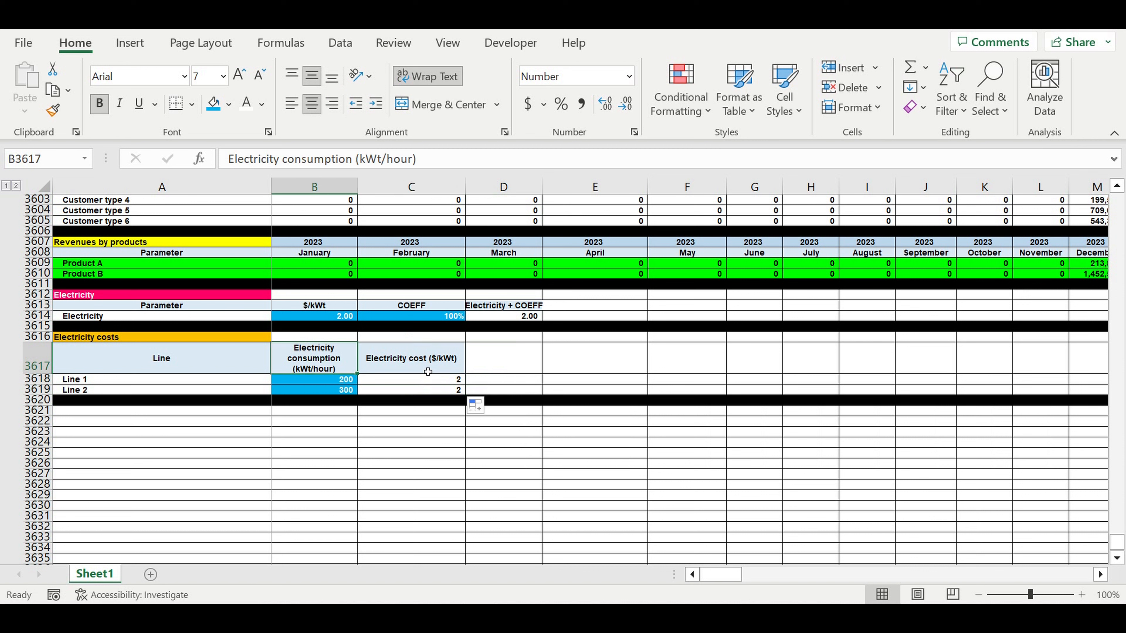
left_click(428, 372)
left_click_drag(469, 378, 523, 376)
left_click(506, 360)
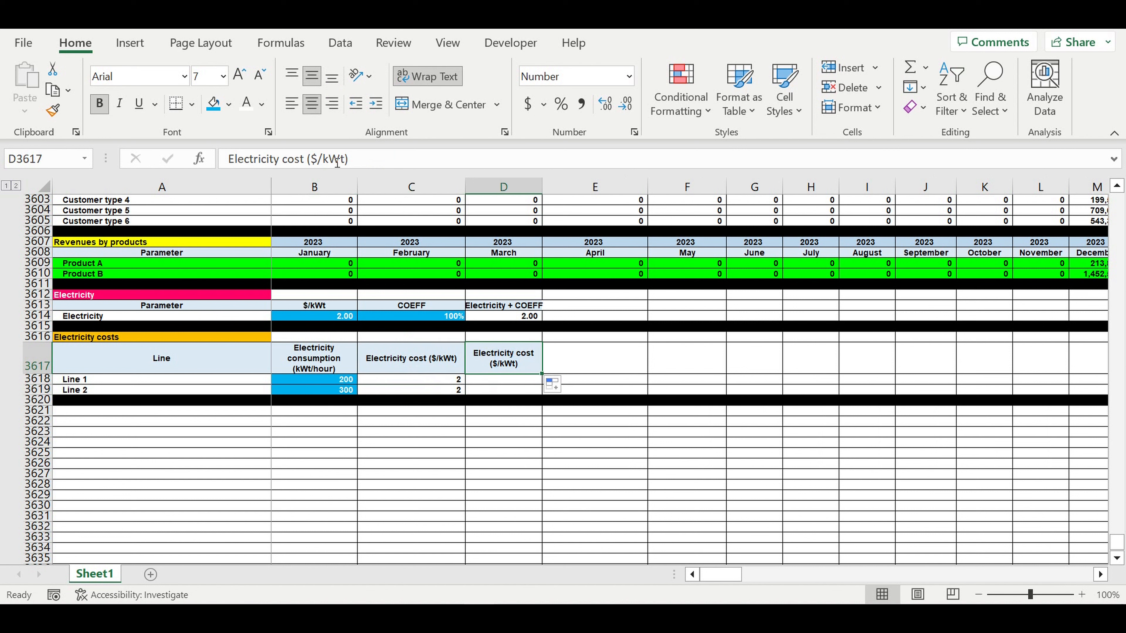
left_click_drag(324, 159, 345, 162)
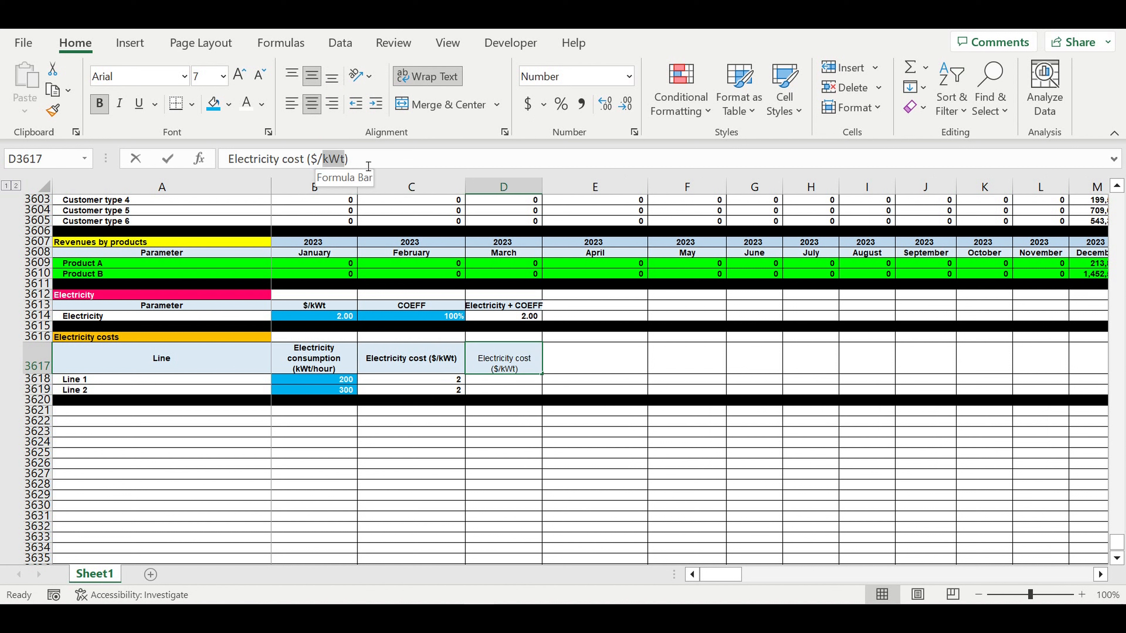
type("hour")
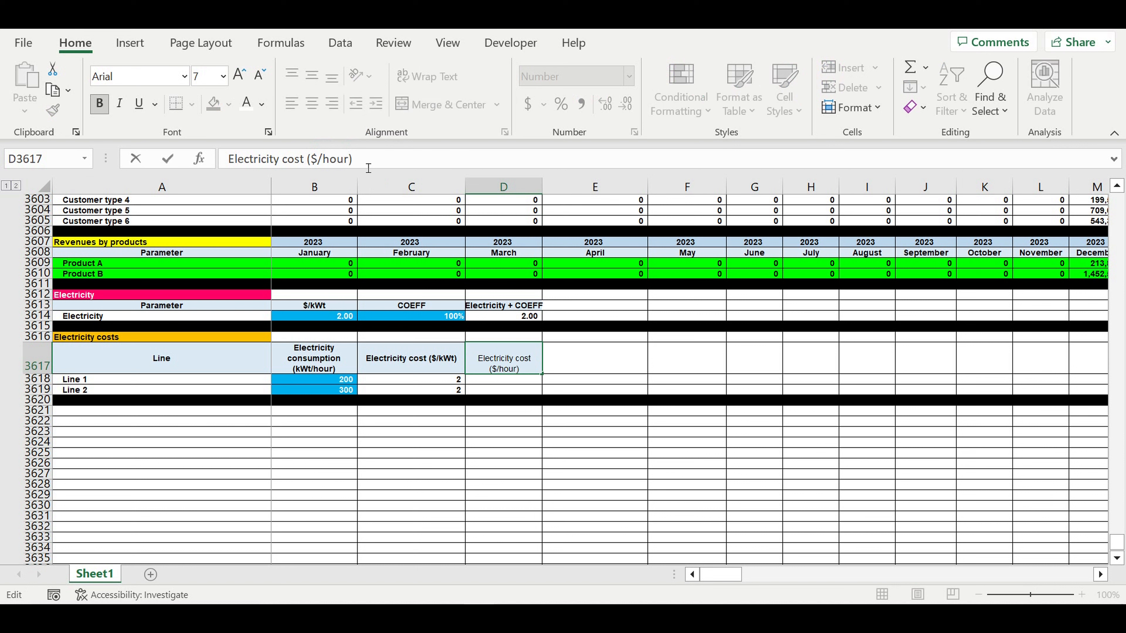
key("Return")
Step: Calculate Line 1's hourly electricity cost in D3618 as =B3618*C3618
type("=")
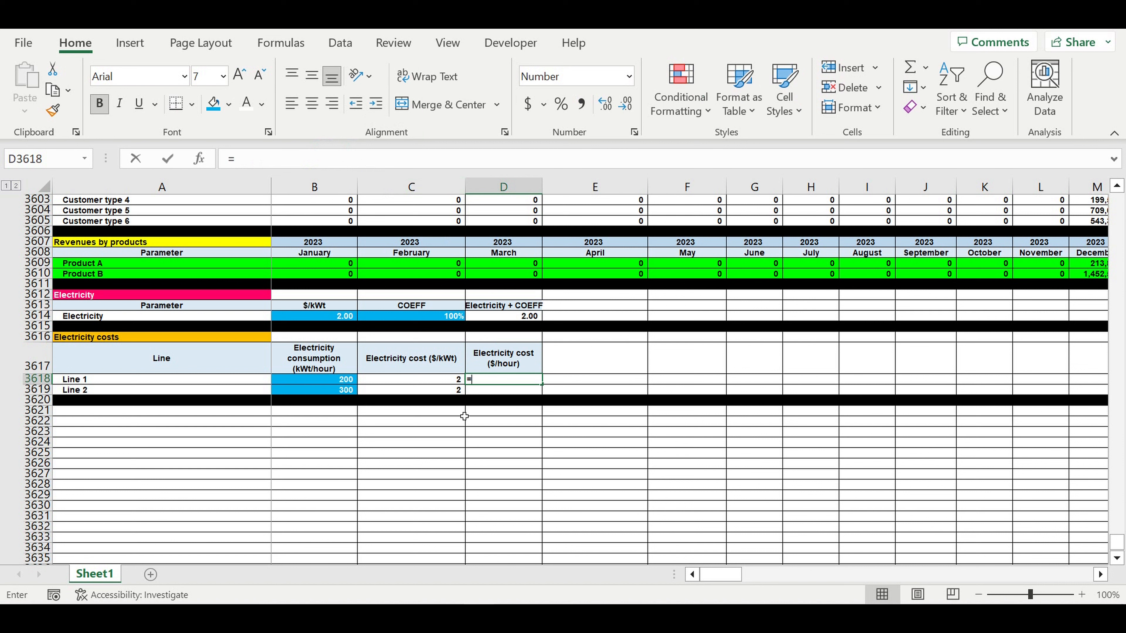
left_click(342, 379)
type("*")
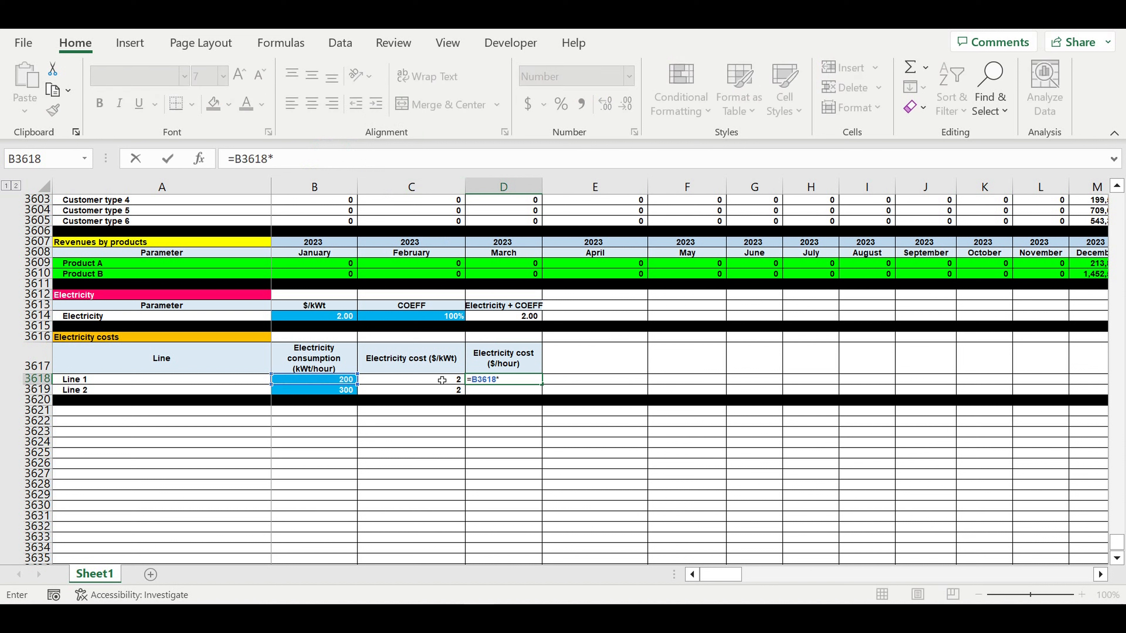
left_click(438, 385)
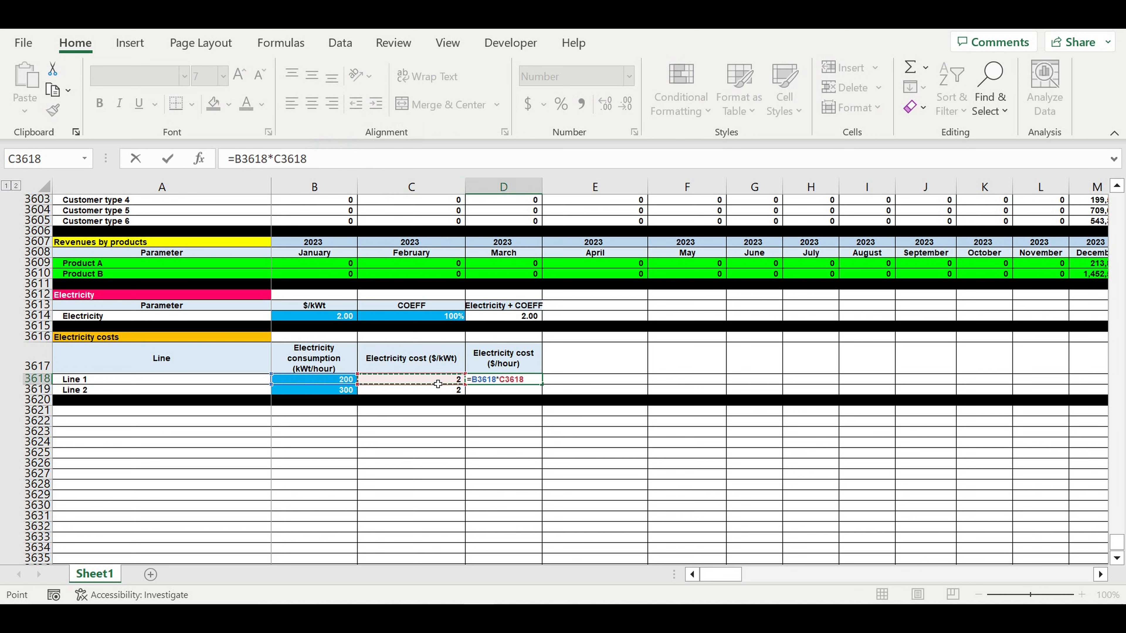
key("Return")
Step: Show the electricity costs per kWt in C3618:C3619 with two decimals
left_click_drag(448, 382, 448, 390)
left_click(608, 102)
left_click(608, 101)
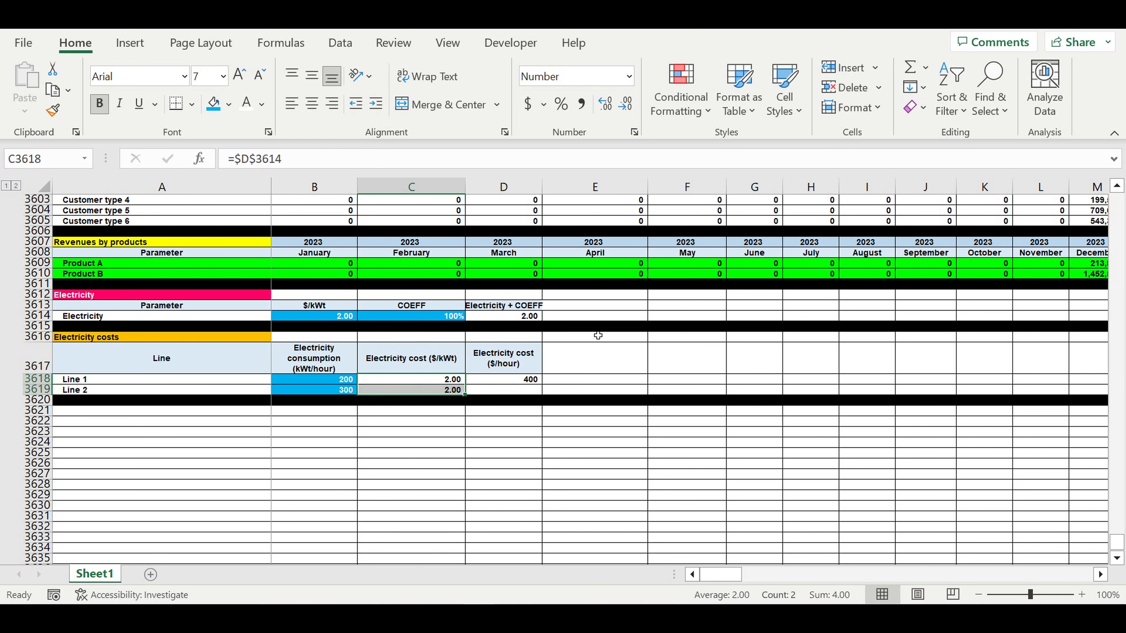
Step: Copy the hourly electricity cost formula from D3618 down to Line 2 in D3619
left_click(534, 380)
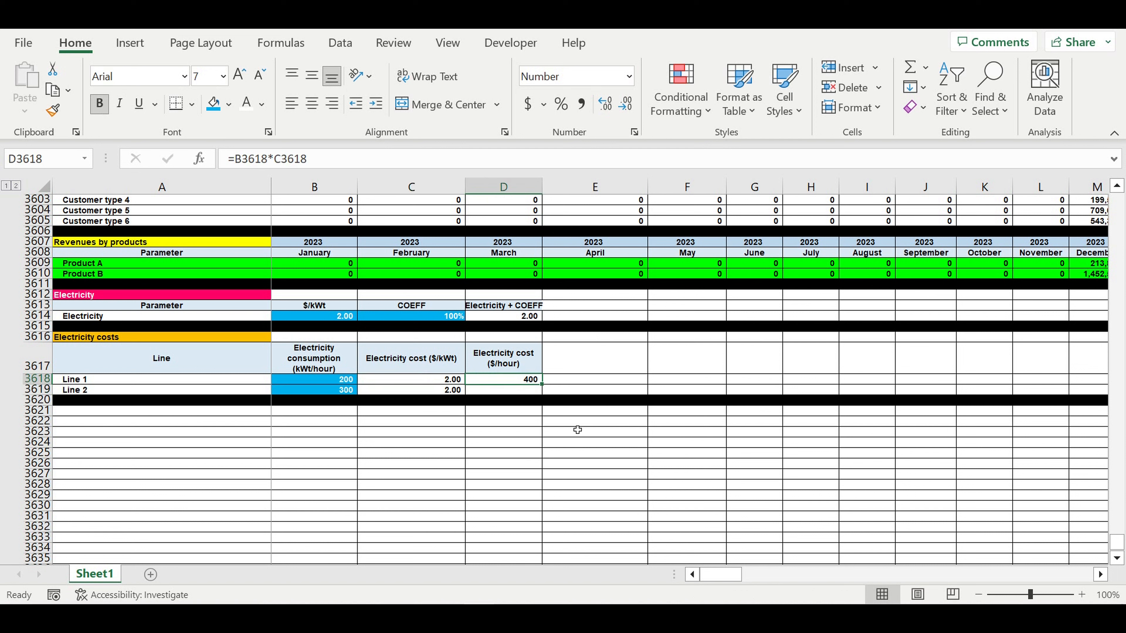
left_click_drag(542, 384, 544, 393)
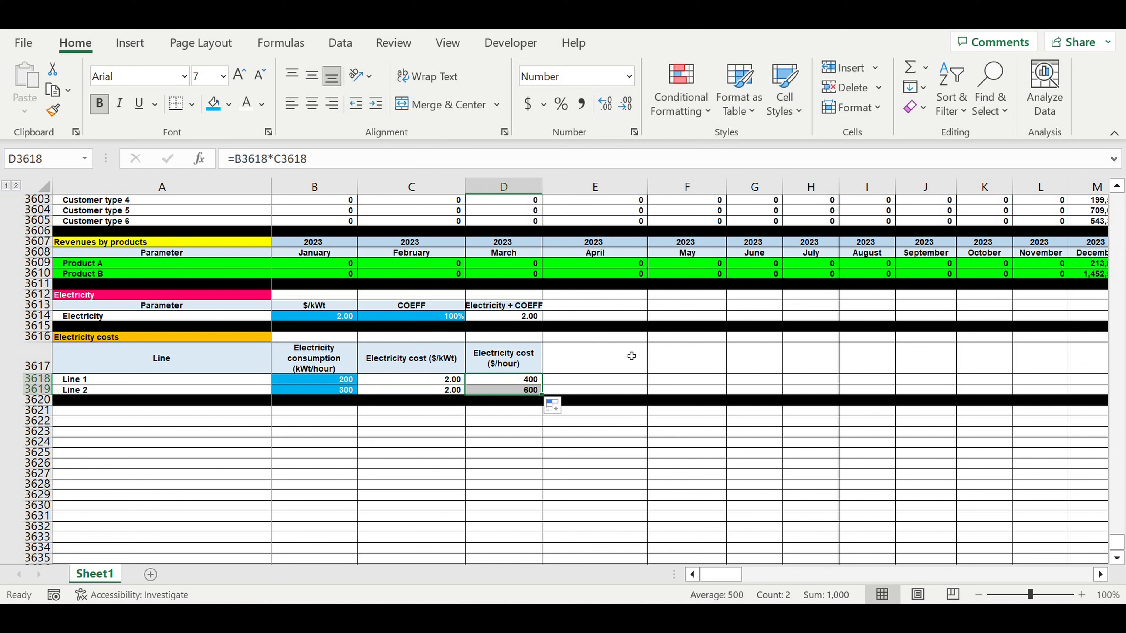
left_click(632, 357)
left_click(449, 401)
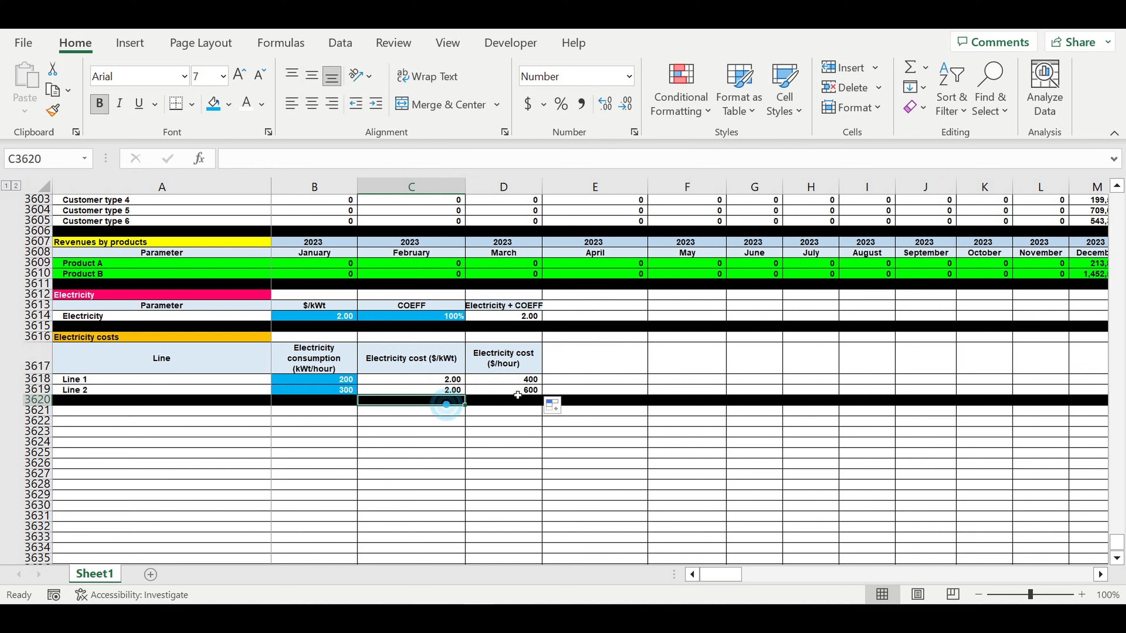
left_click_drag(520, 383, 528, 392)
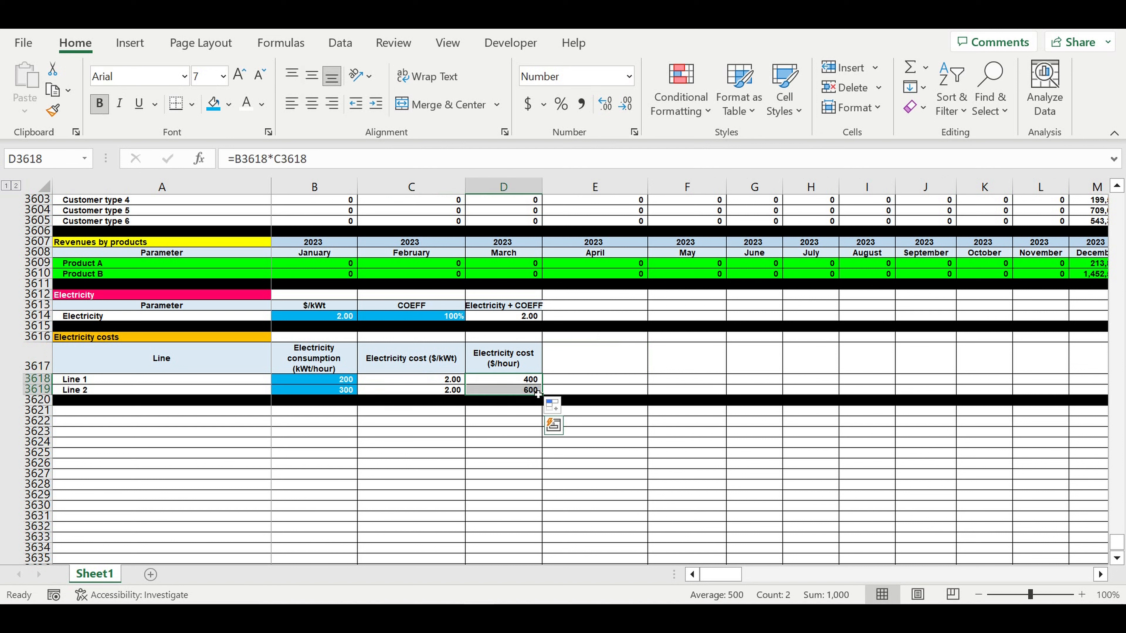
left_click(524, 384)
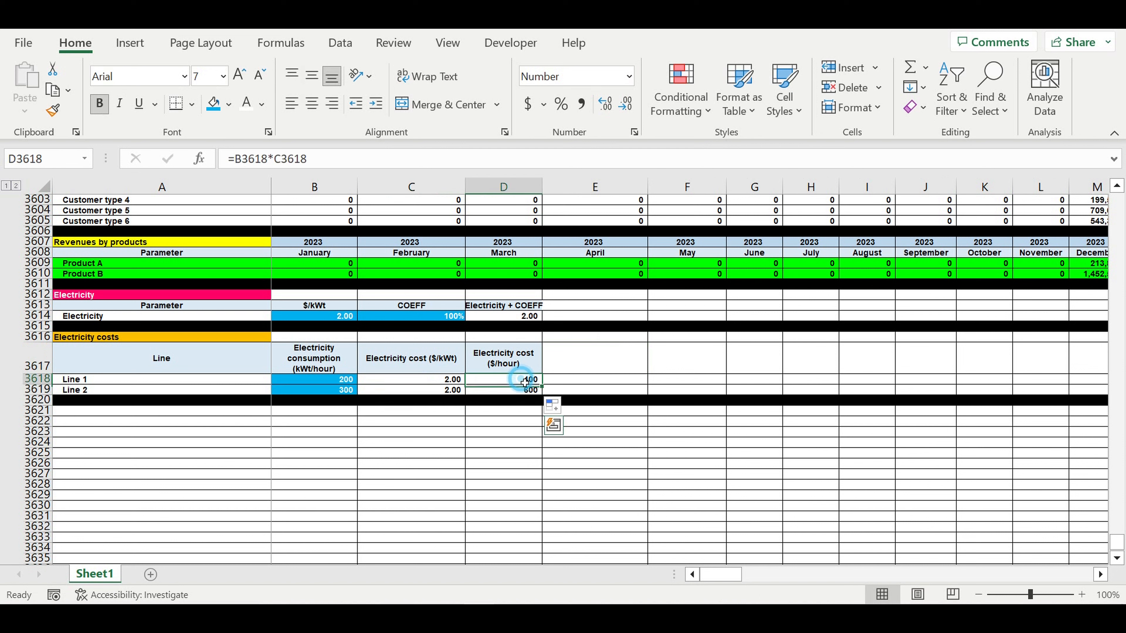
left_click(95, 378)
left_click(99, 392)
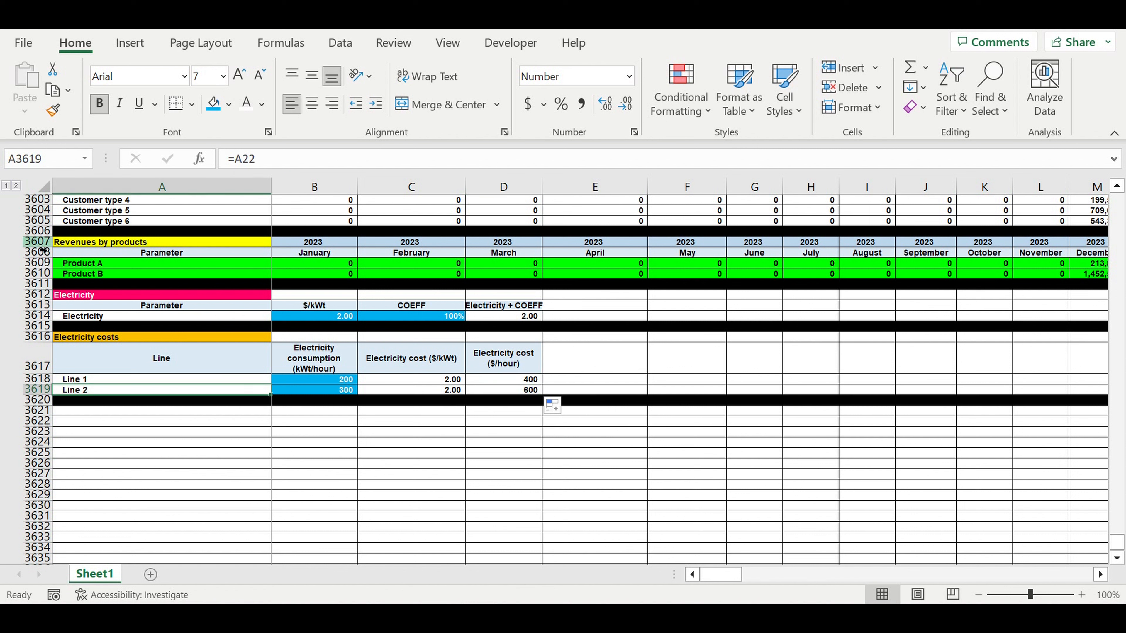
Step: Copy the Revenues by products title and month header rows 3607:3608 to row 3621, below the black separator
left_click_drag(42, 242, 43, 254)
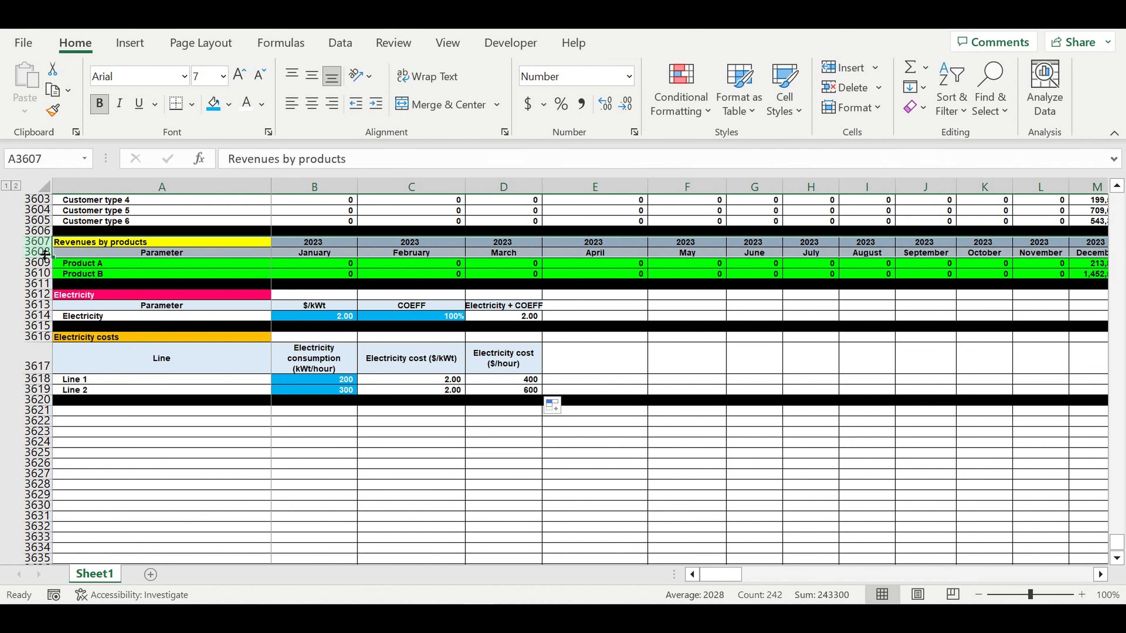
key("ctrl+c")
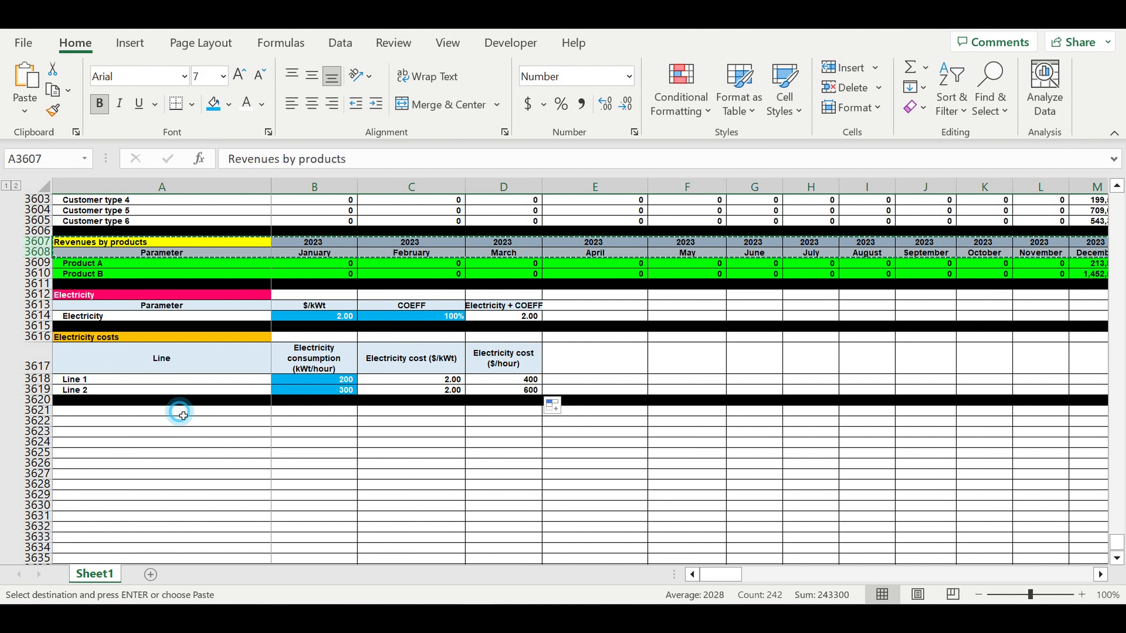
left_click(184, 415)
key("ctrl+v")
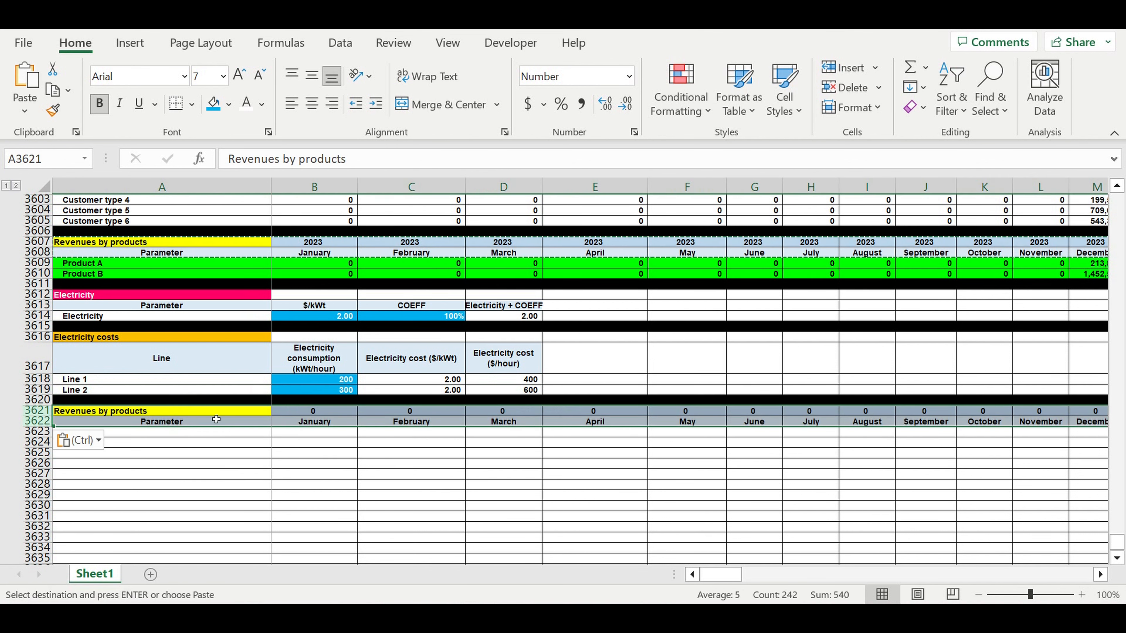
Step: Retitle the copied monthly table in A3621 as "Electricity costs"
left_click(246, 457)
left_click(156, 414)
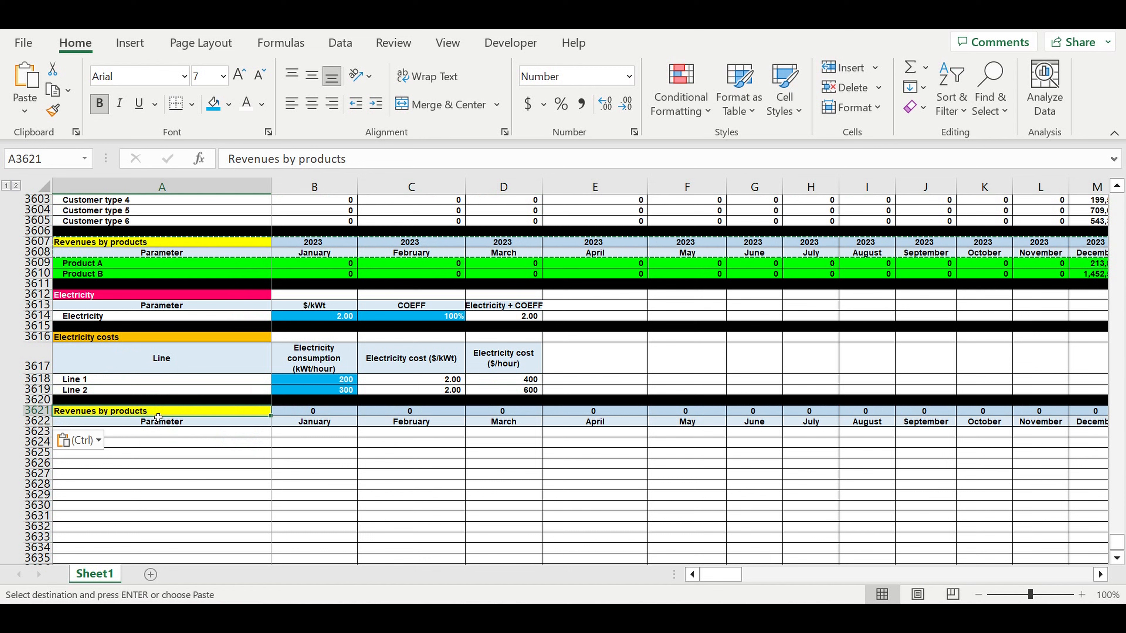
type("El")
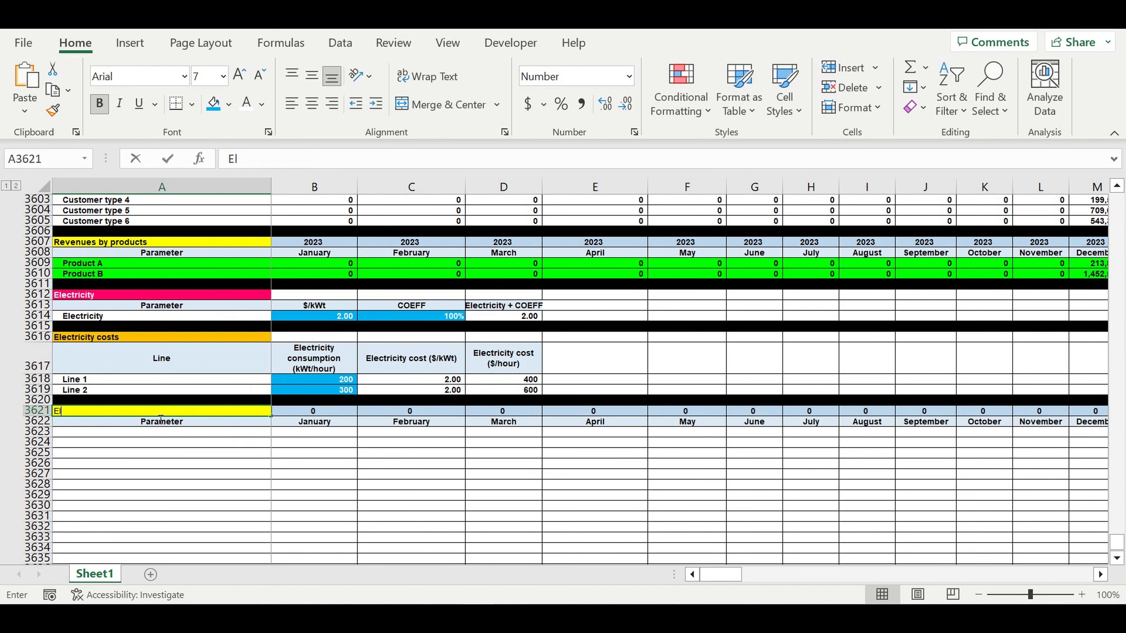
type("ectricity")
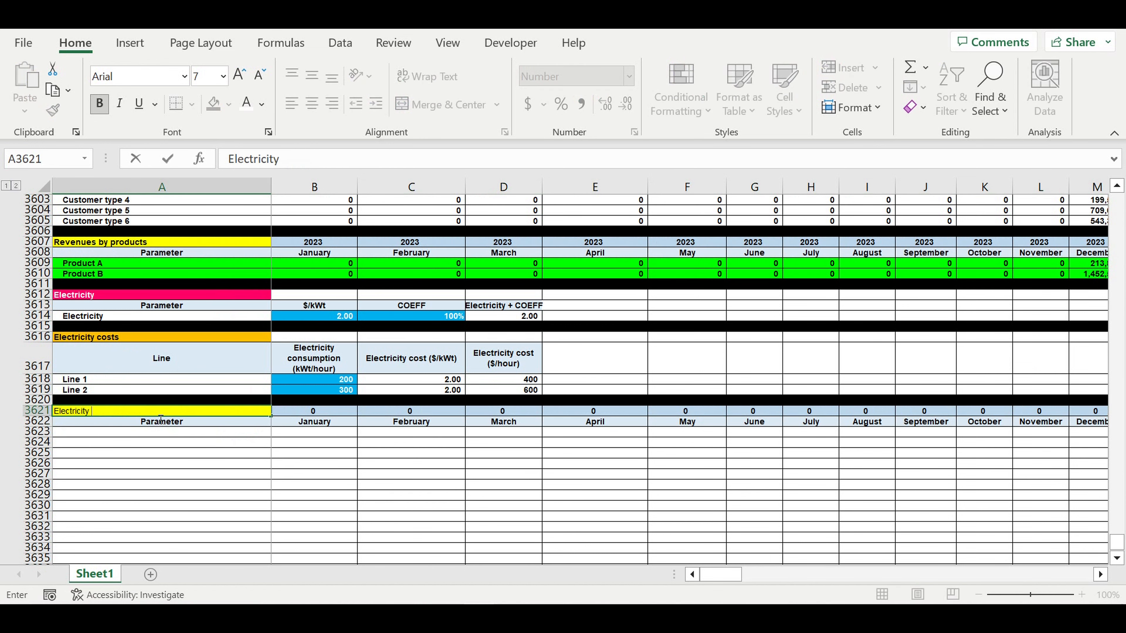
type(" costs")
left_click(188, 496)
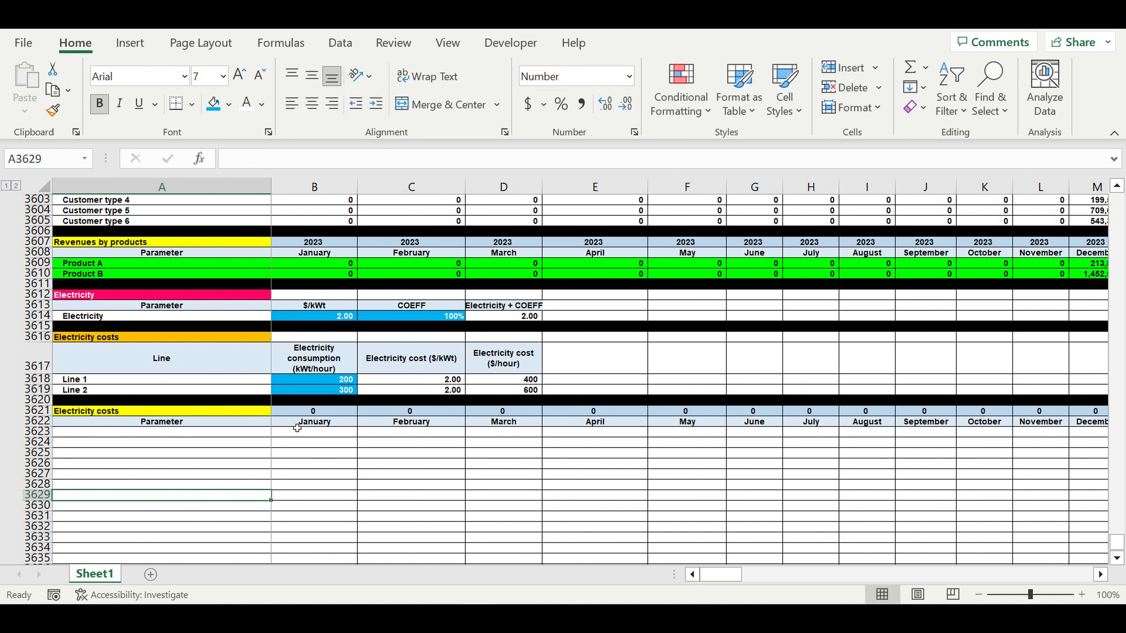
Step: Link the new table's year header in B3621 to the revenues table's year with =B3607
left_click(299, 413)
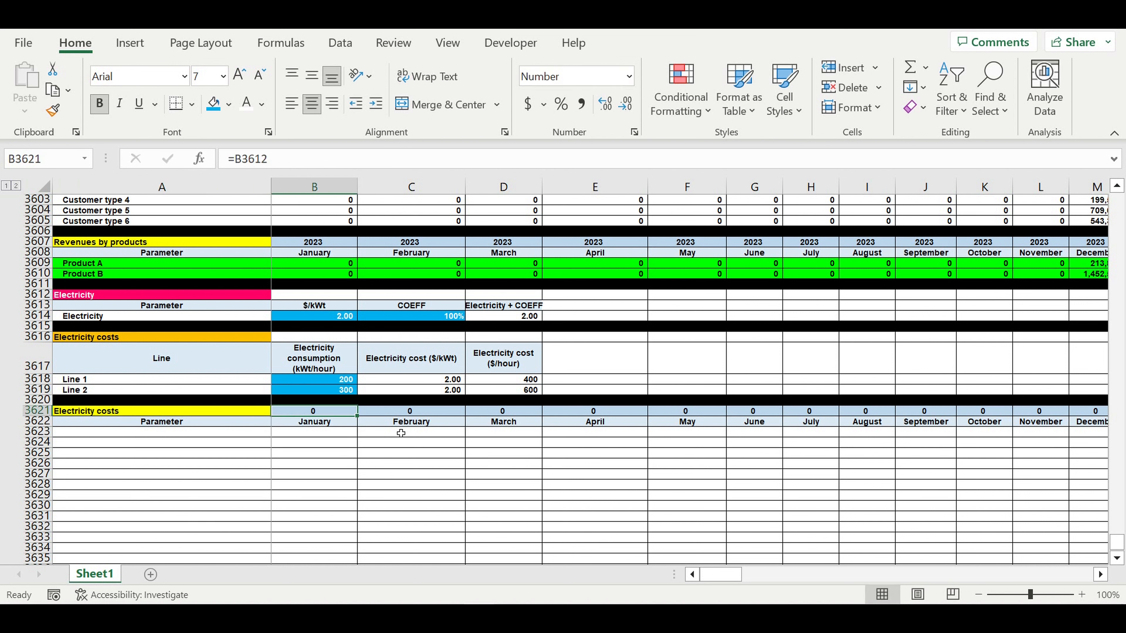
type("=")
left_click(337, 247)
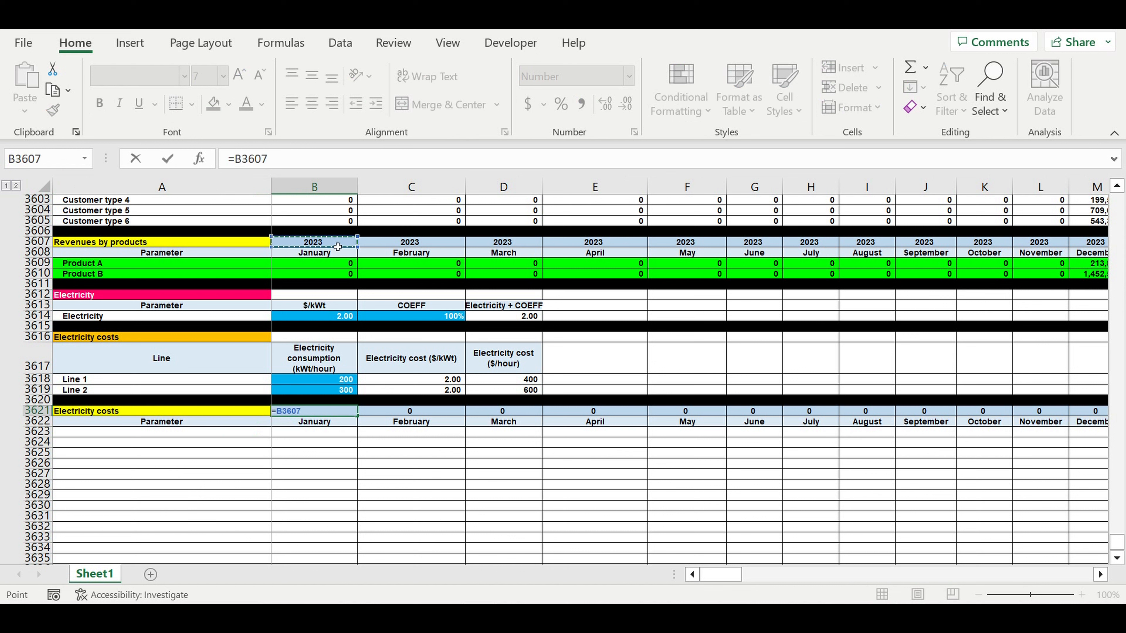
key("Return")
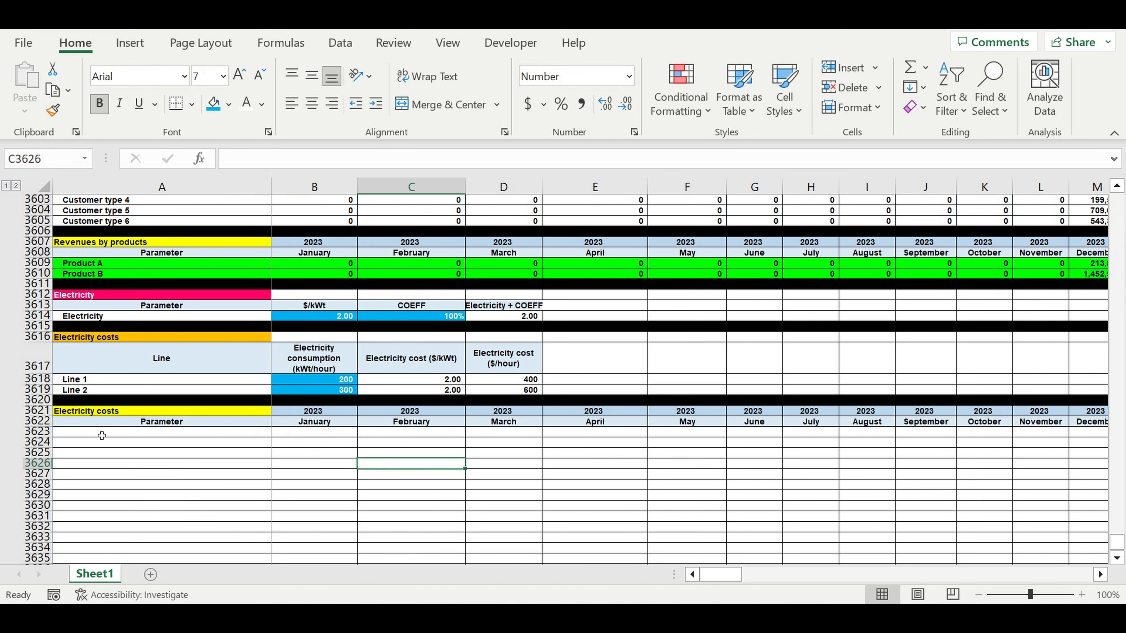
Step: Give the Electricity costs title in A3621 a dark red fill and white text
left_click(106, 415)
left_click(229, 103)
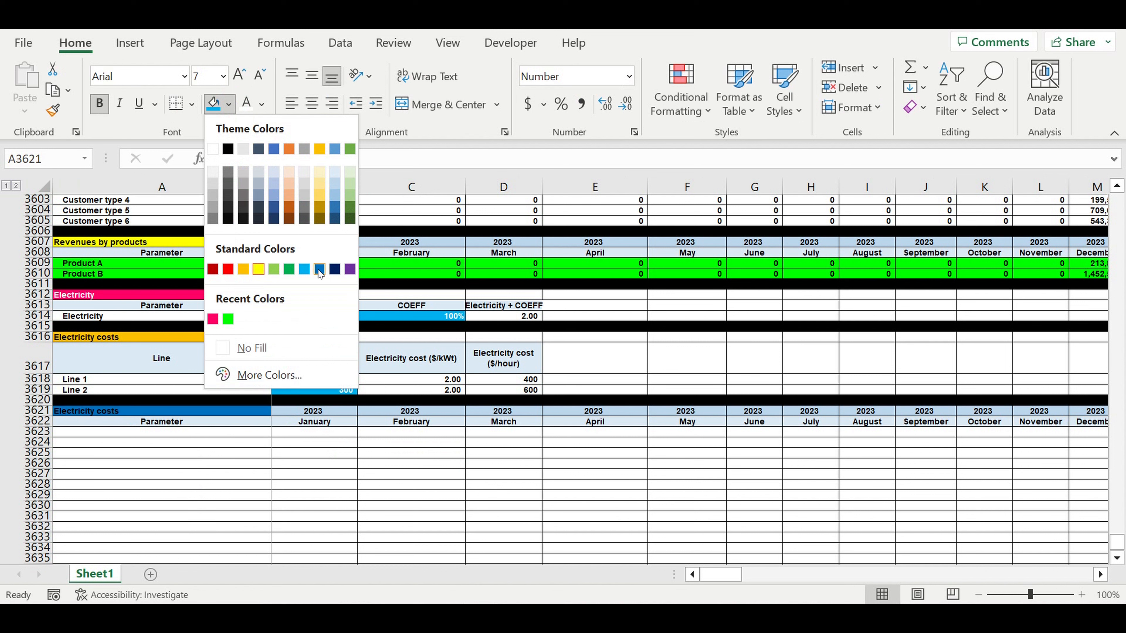
left_click(213, 269)
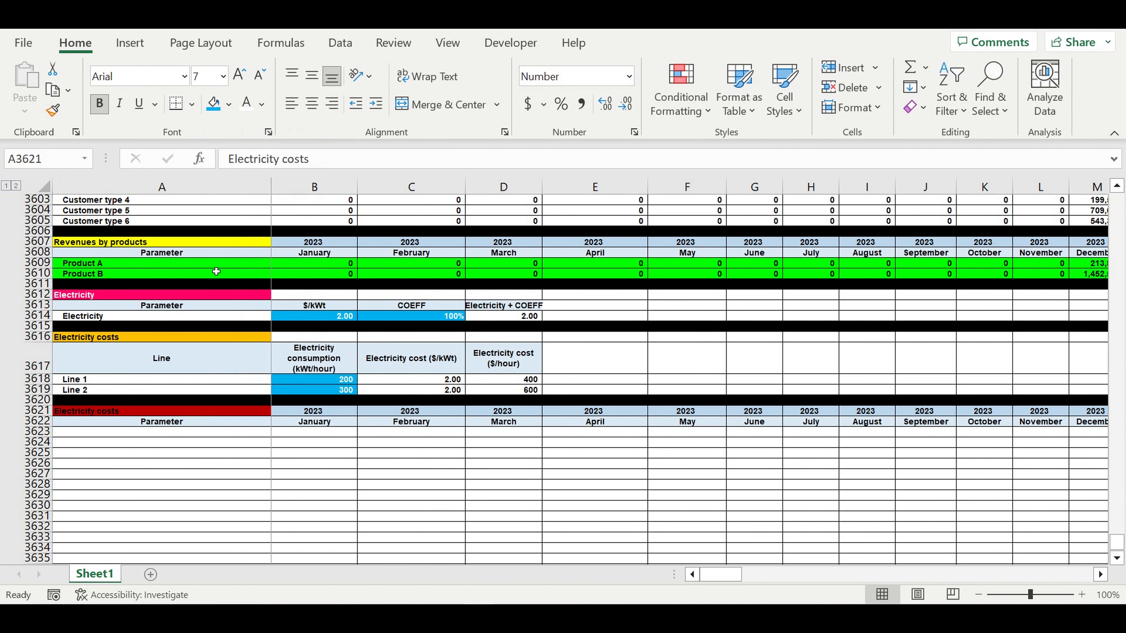
left_click(251, 103)
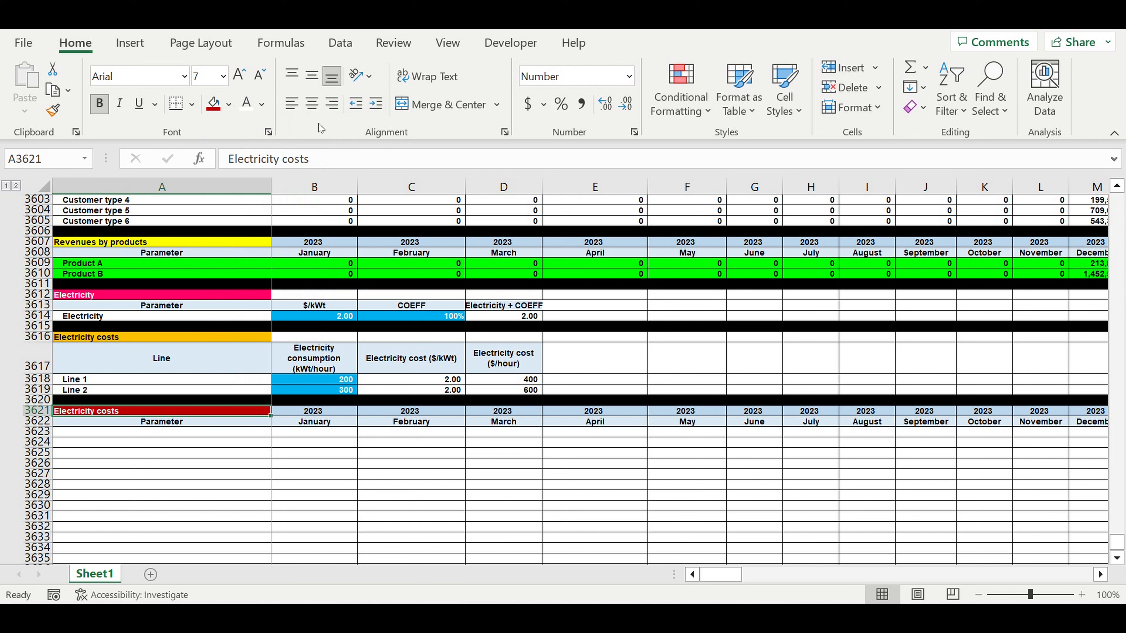
Step: Link the line label in A3623 with =A3618, indent it, and copy it down to A3624
left_click(235, 435)
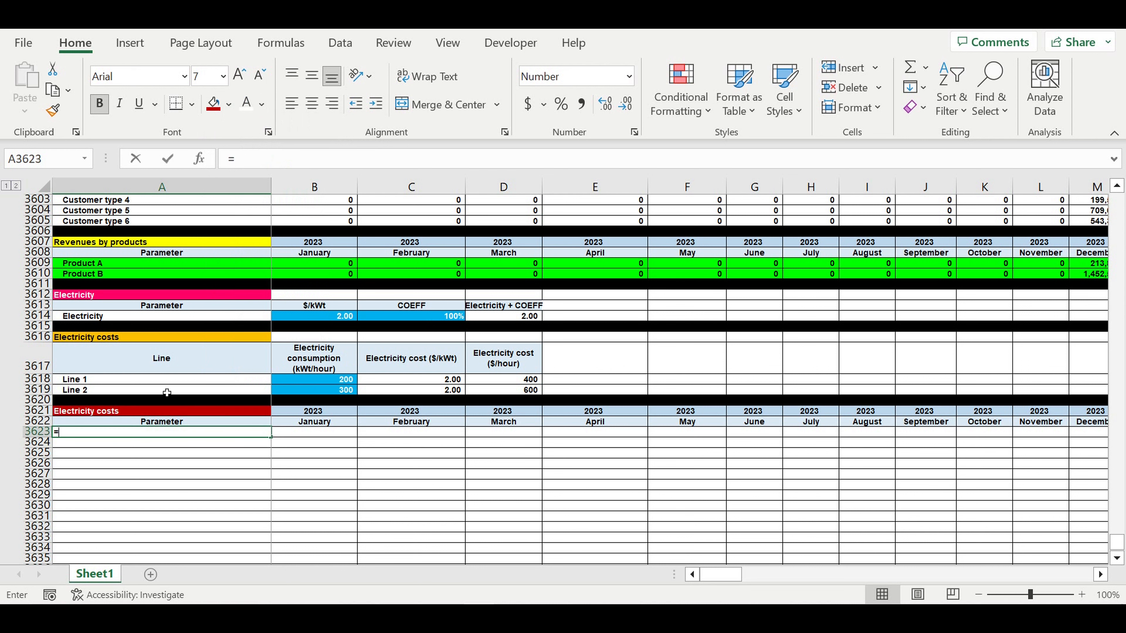
type("=")
left_click(81, 380)
key("Return")
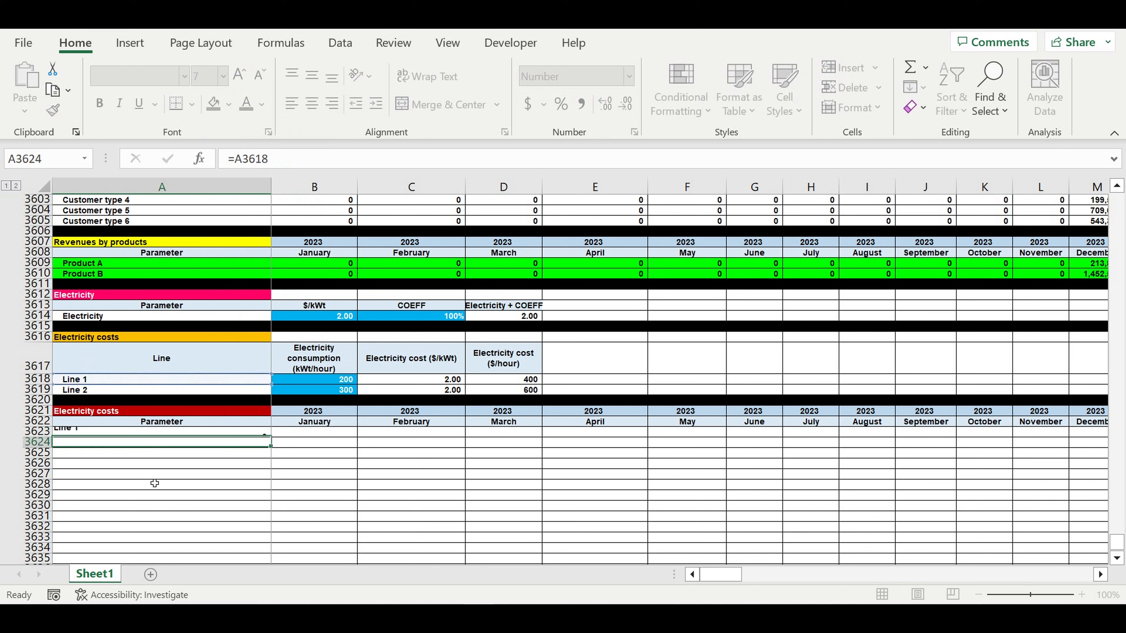
left_click(100, 431)
left_click(376, 104)
left_click_drag(276, 443, 275, 448)
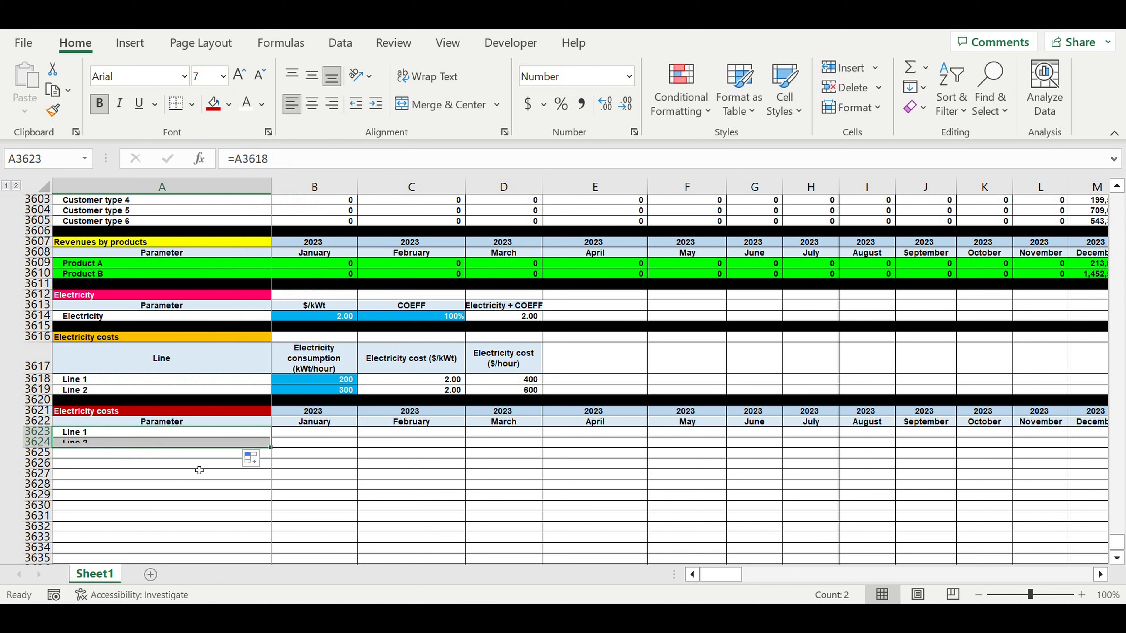
Step: Label the total row in A3625 by linking it to the table title with =A3621
left_click(105, 457)
type("=")
left_click(90, 413)
key("Return")
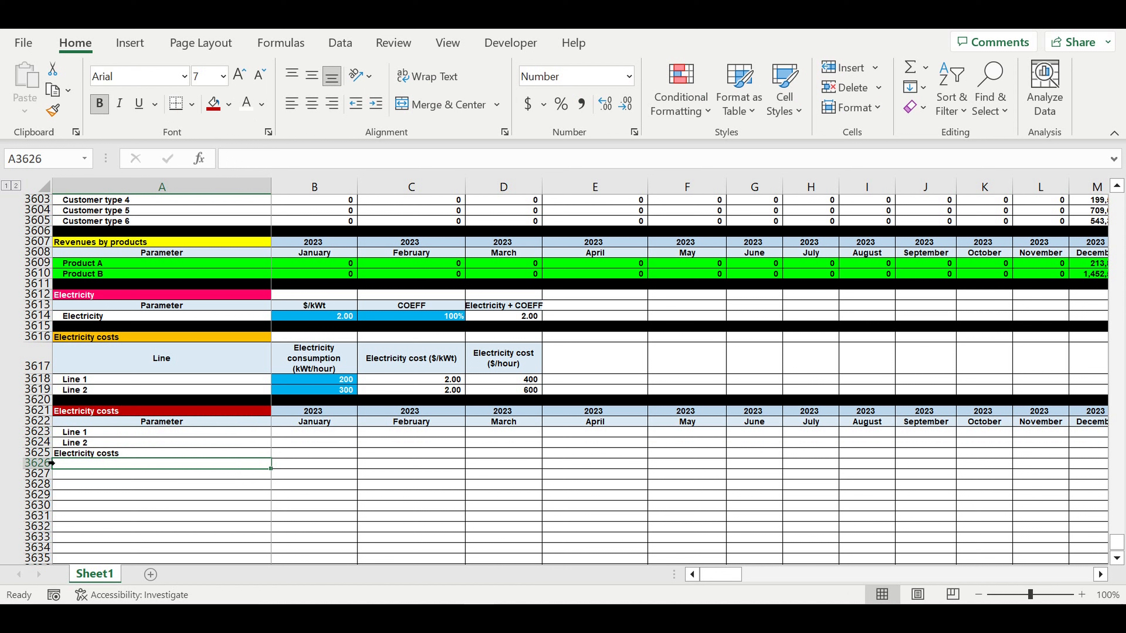
left_click(39, 453)
left_click(402, 512)
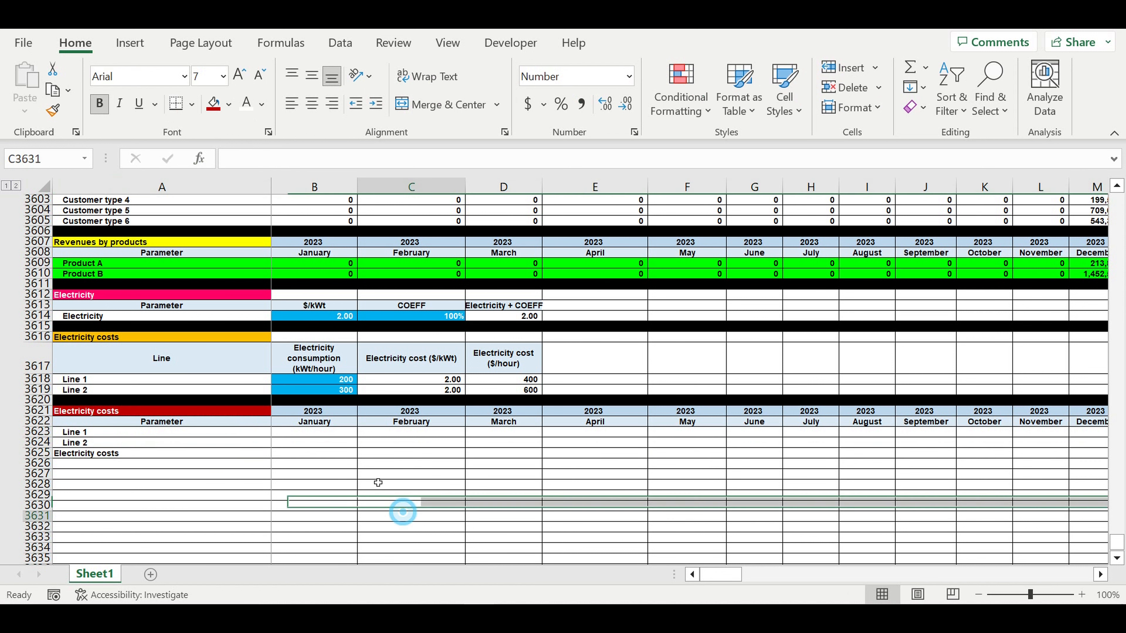
Step: Calculate Line 1's January electricity cost in B3623 from its hourly cost and monthly working hours as =$D3618*B117
left_click(298, 432)
type("=")
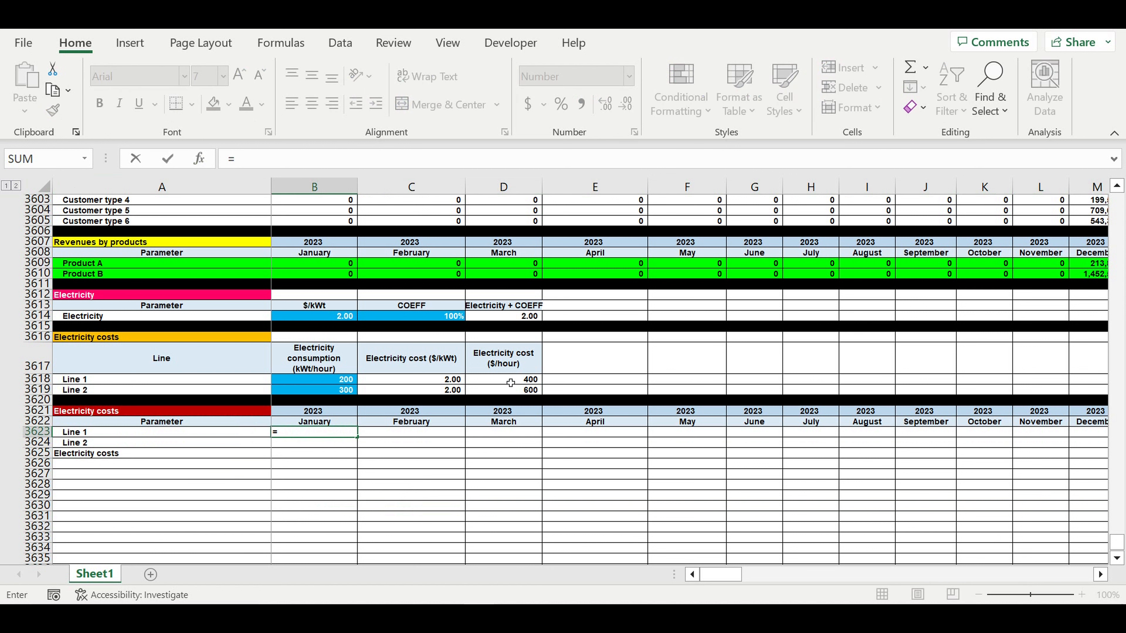
left_click(508, 383)
left_click(244, 161)
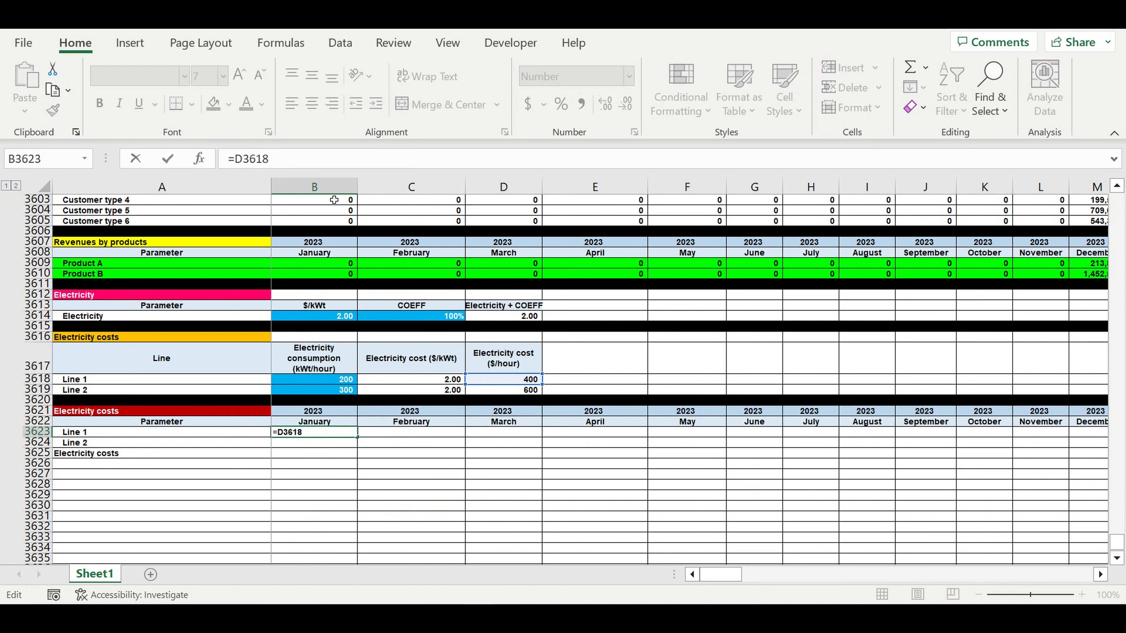
type("$")
type("*")
left_click_drag(1119, 544, 1076, 80)
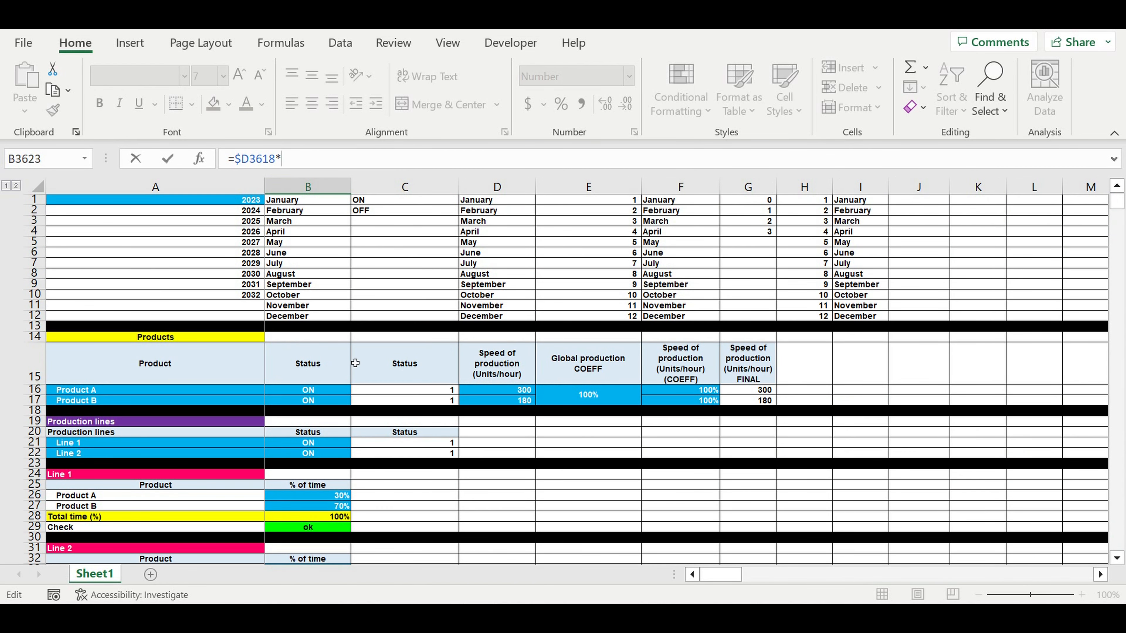
scroll(368, 352, "down", 9)
scroll(364, 380, "down", 5)
scroll(365, 380, "down", 4)
scroll(359, 397, "down", 7)
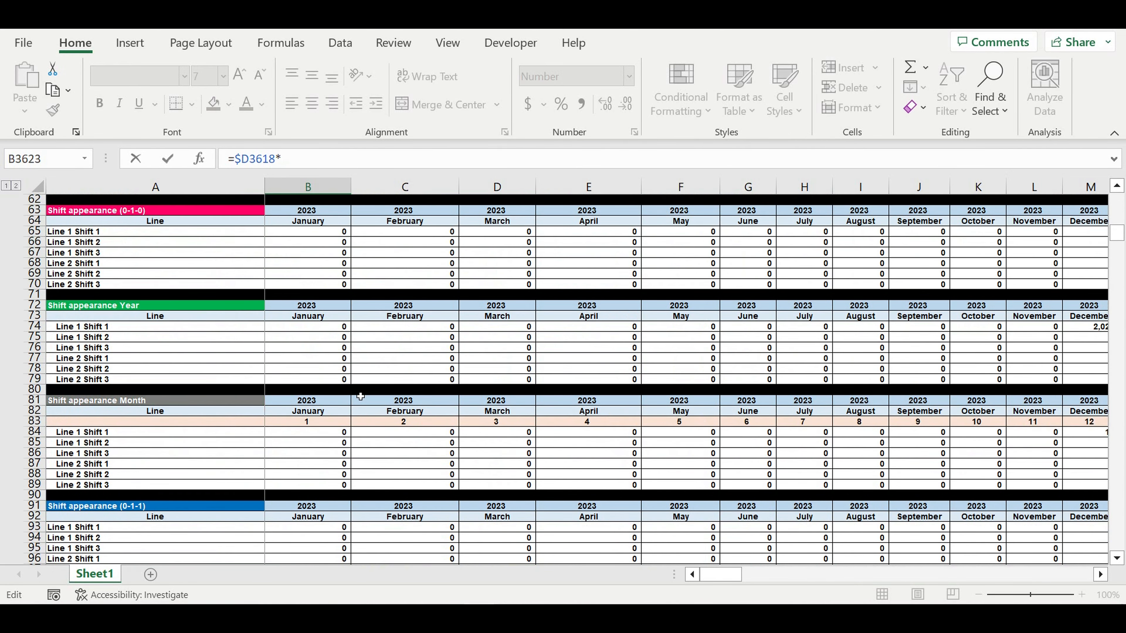
scroll(358, 394, "down", 2)
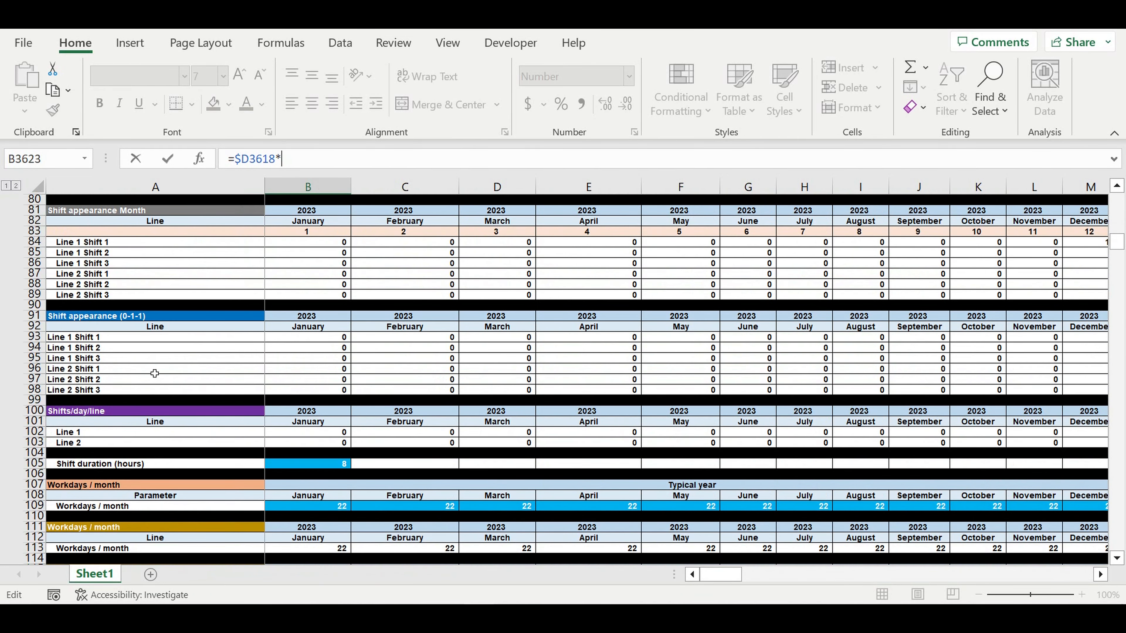
scroll(154, 345, "down", 3)
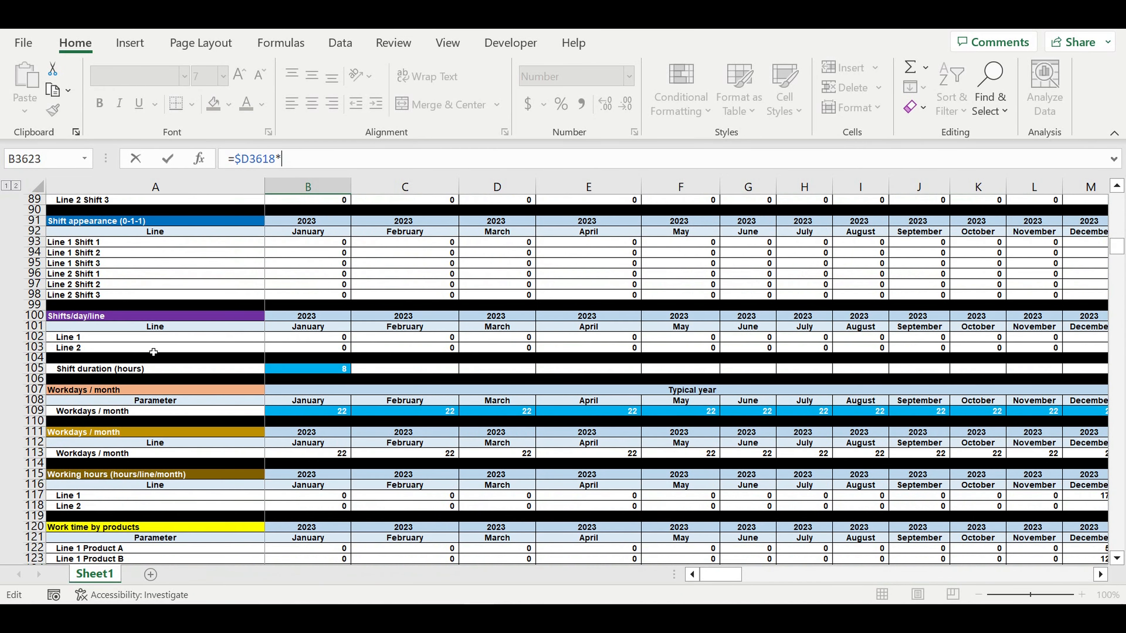
scroll(153, 351, "down", 2)
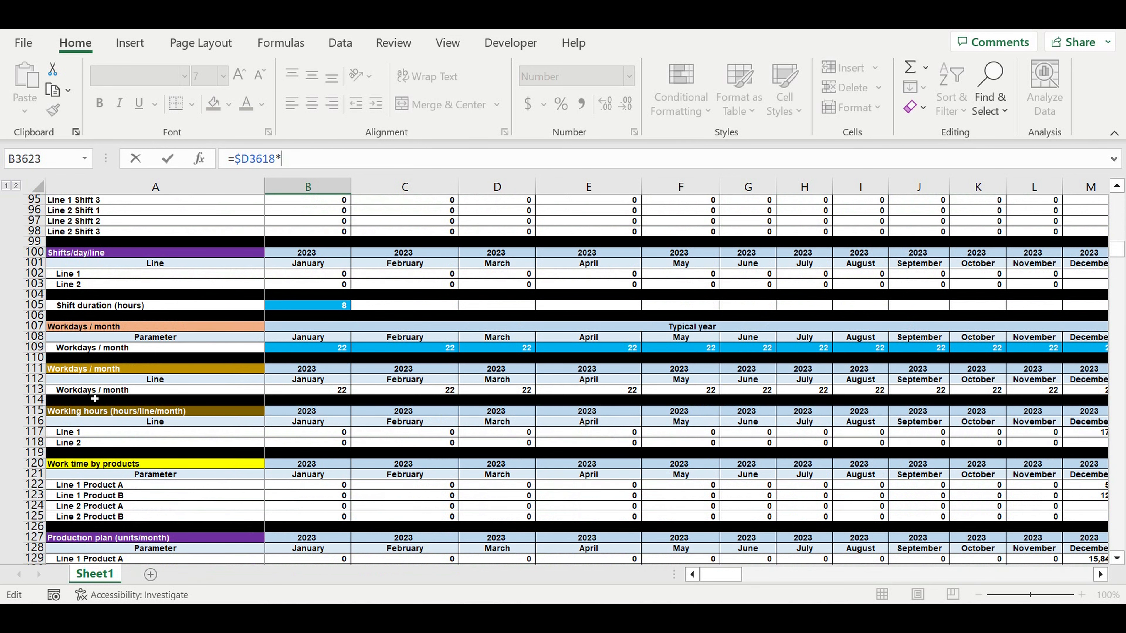
scroll(84, 422, "down", 2)
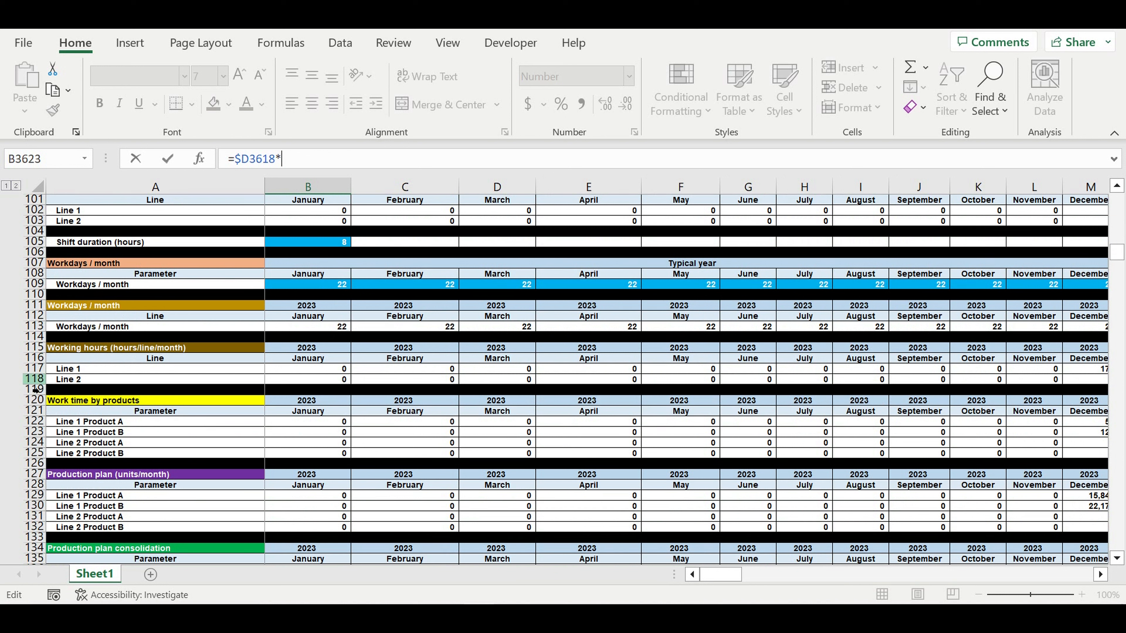
mouse_move(719, 576)
left_mouse_down()
mouse_move(759, 574)
mouse_move(719, 575)
left_mouse_up()
left_click(297, 372)
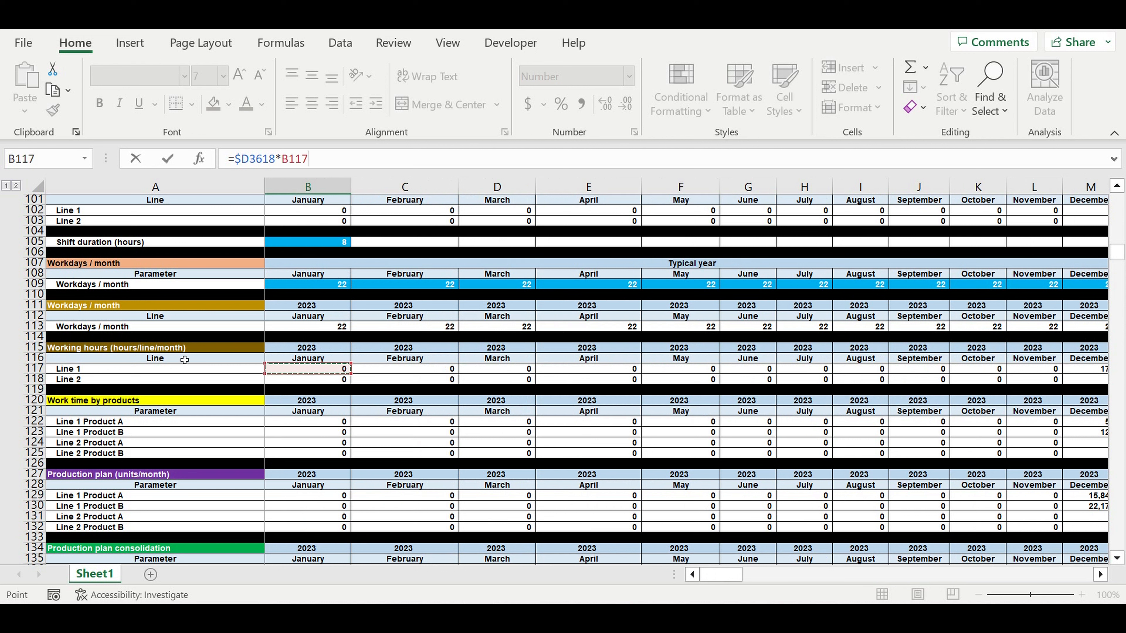
key("Return")
Step: Copy the January electricity cost formula from B3623 down to Line 2 in B3624
scroll(455, 396, "down", 5)
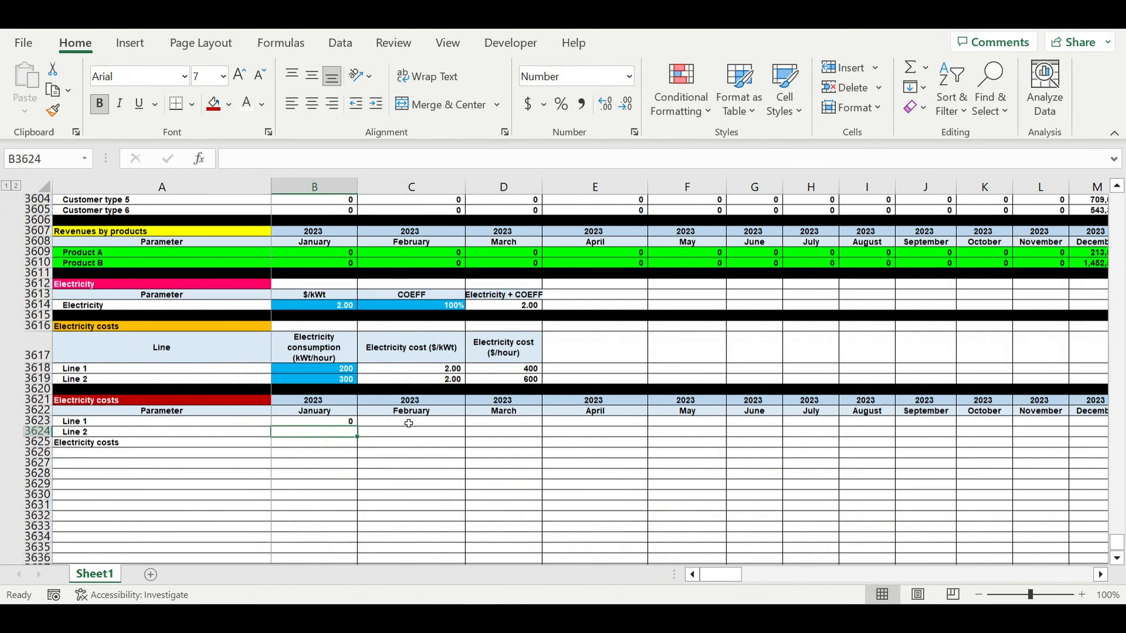
left_click(337, 390)
mouse_move(361, 399)
left_mouse_down()
mouse_move(354, 390)
mouse_move(366, 409)
left_mouse_up()
Step: Total the January electricity costs of both lines in B3625 as =B3623+B3624
left_click(346, 412)
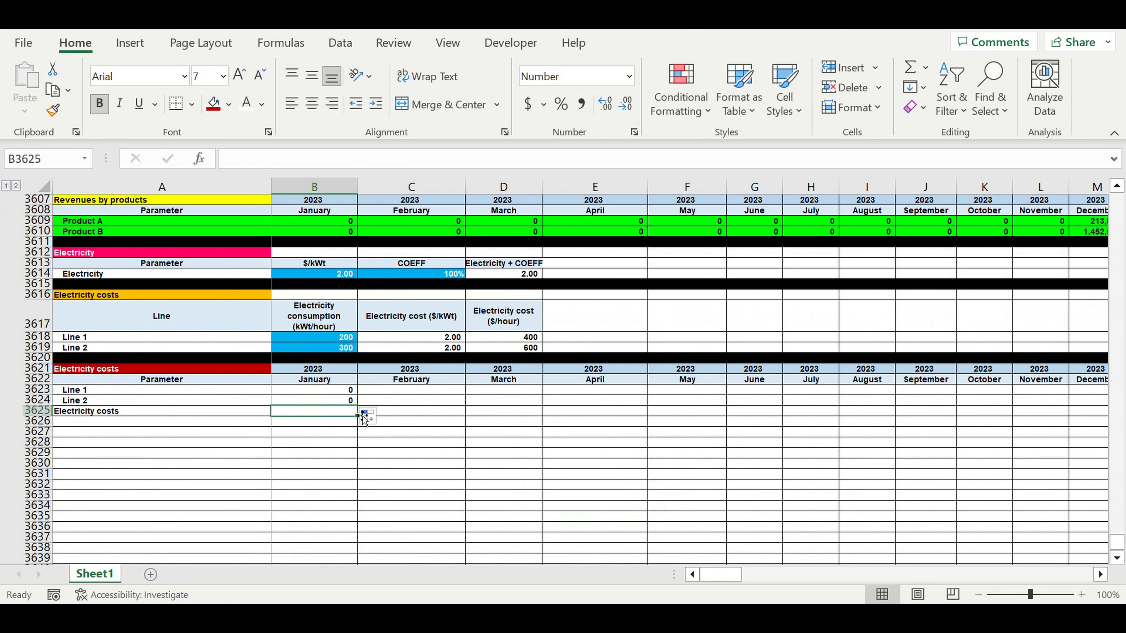
type("=")
left_click(334, 392)
type("+")
left_click(337, 402)
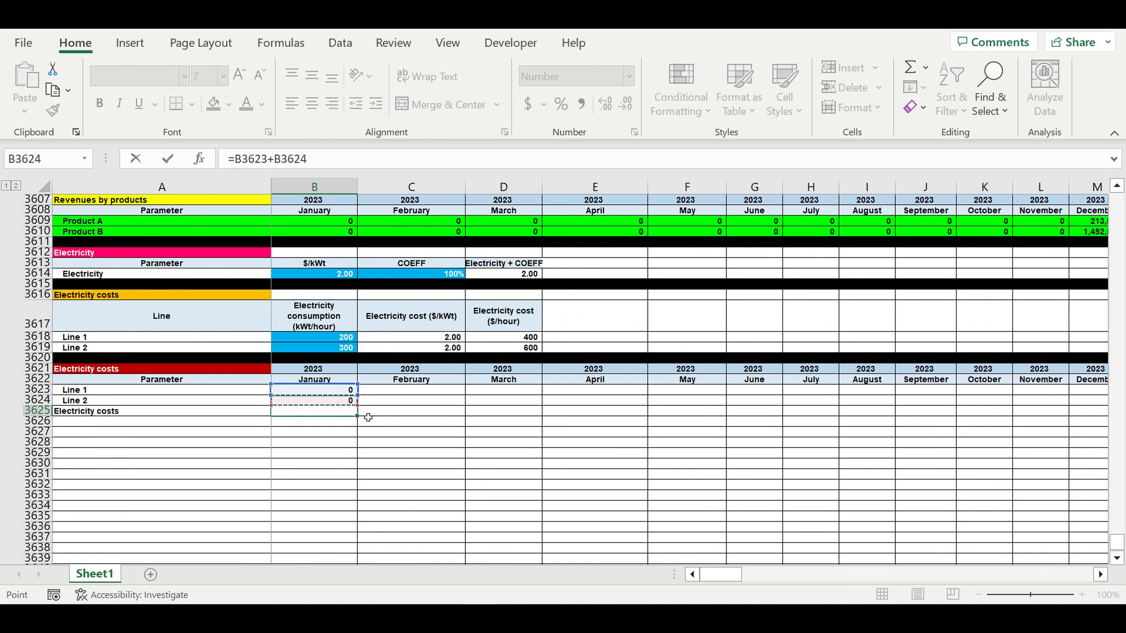
key("Return")
Step: Format the total Electricity costs row 3625 with white text and a red fill
left_click(46, 411)
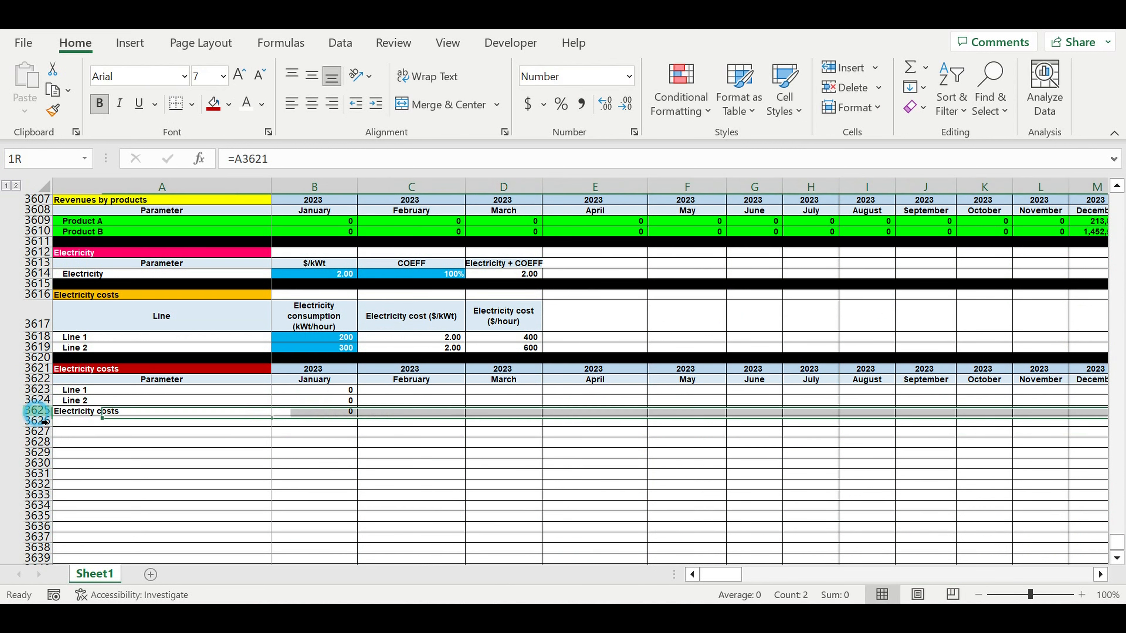
left_click(248, 102)
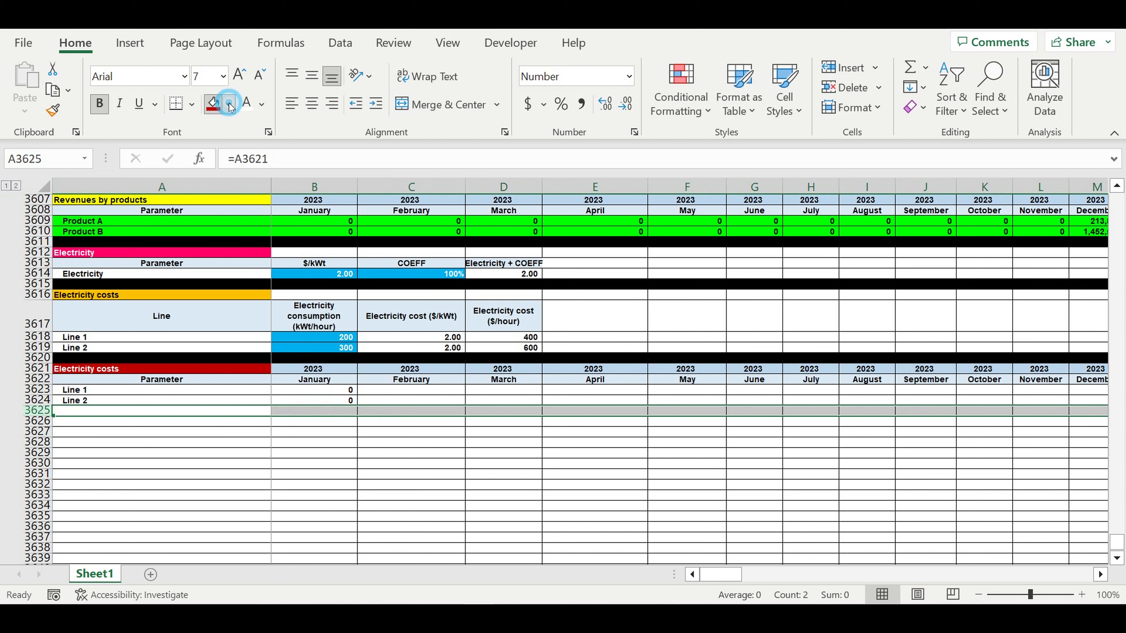
left_click(229, 103)
left_click(228, 269)
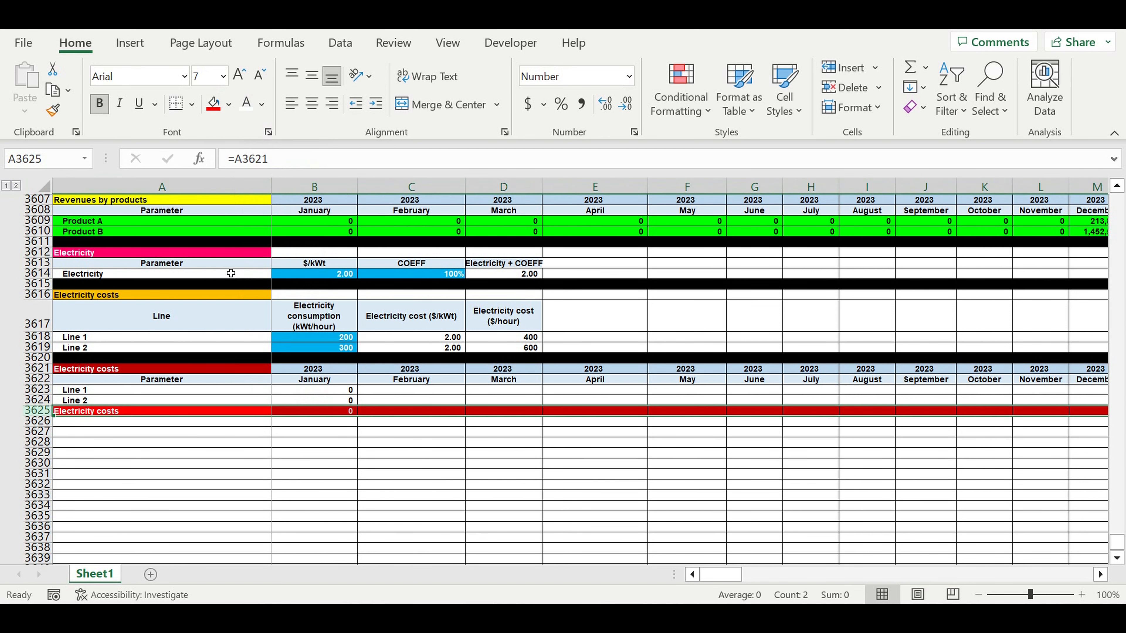
Step: Fill row 3626 below the electricity costs total with black as a separator
left_click(37, 420)
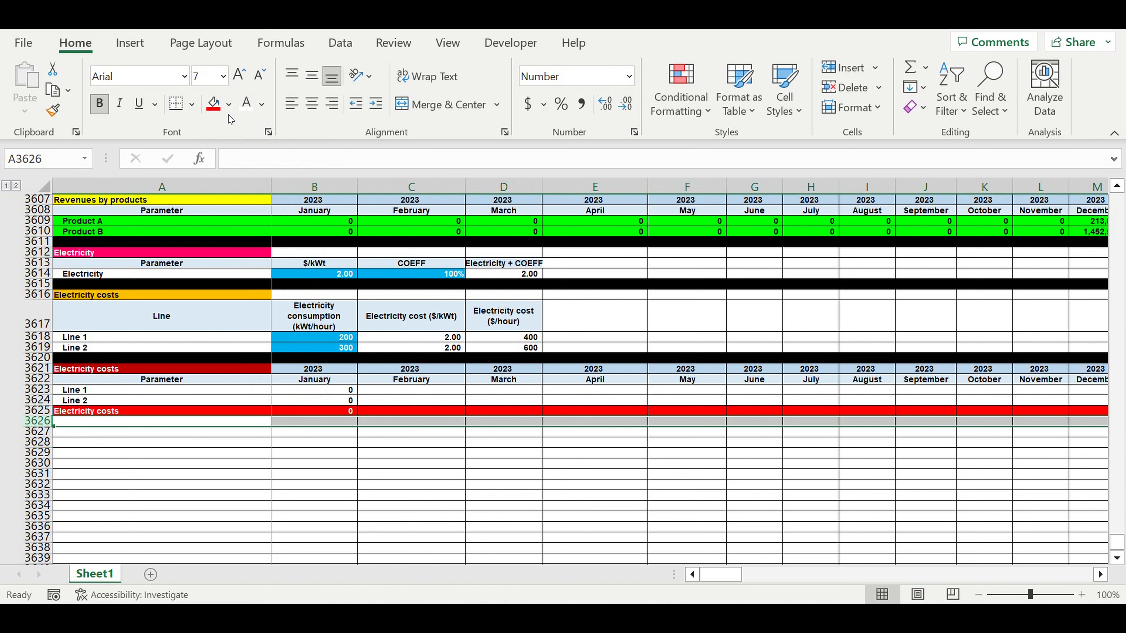
left_click(229, 104)
left_click(232, 147)
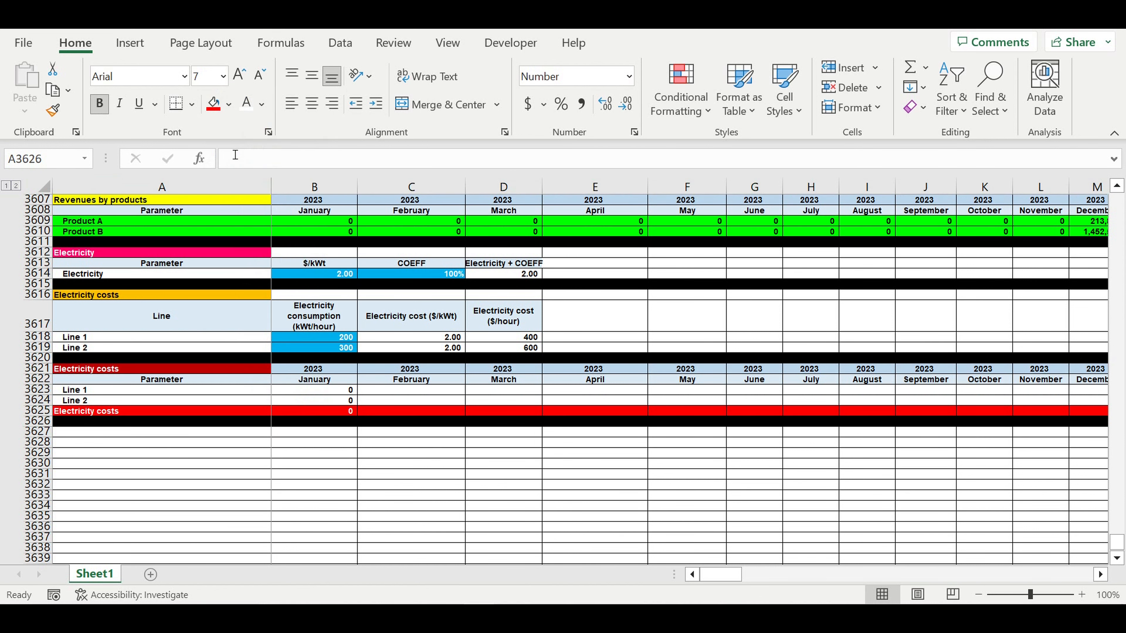
left_click(384, 478)
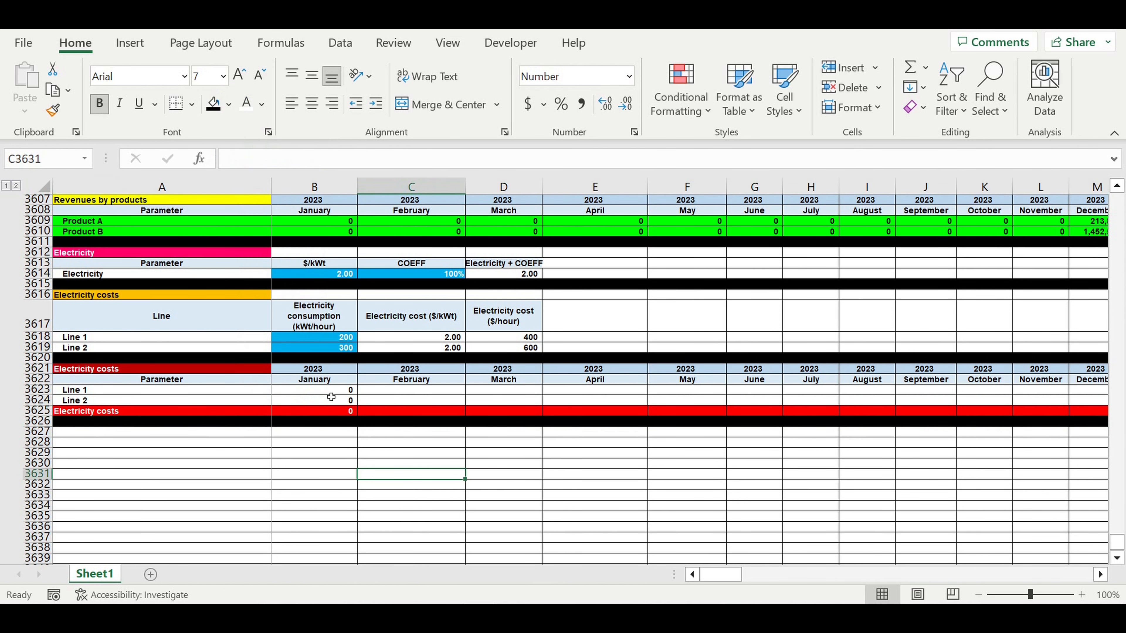
Step: Copy the January formulas in B3623:B3625 across all months to December 2032 in column DQ and review the monthly costs
left_click(328, 391)
left_click_drag(335, 409, 934, 410)
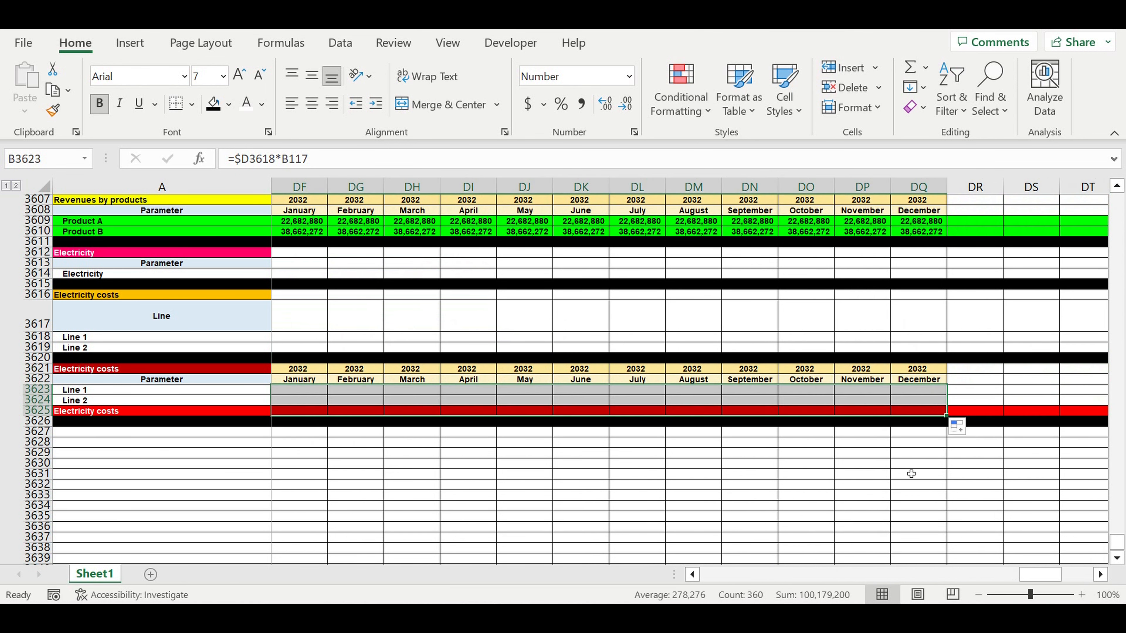
left_click(900, 475)
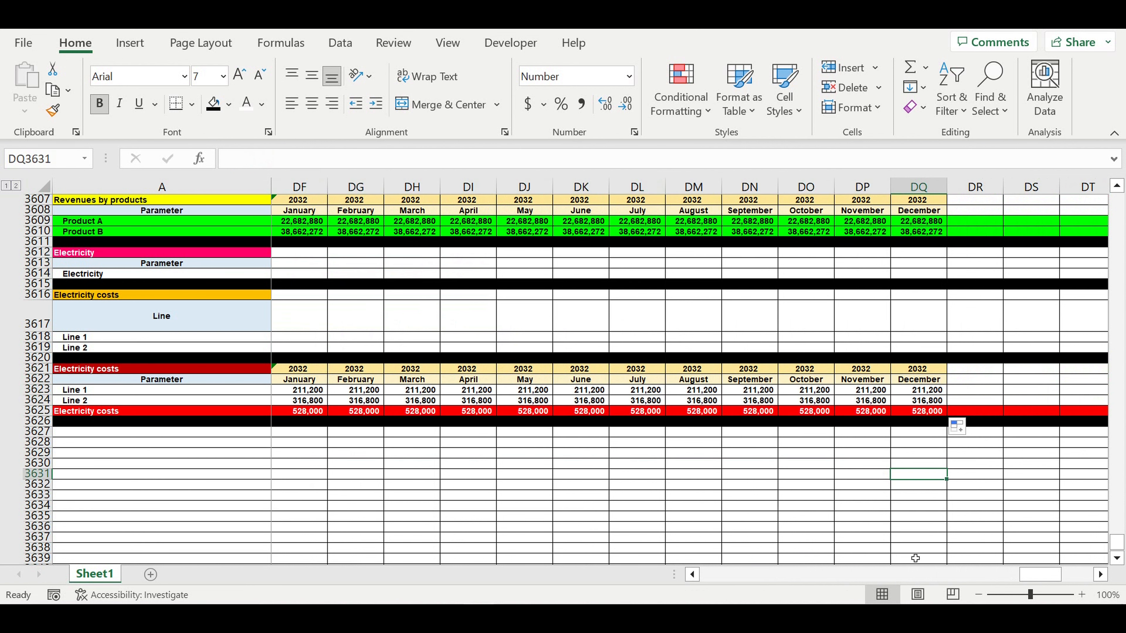
left_click_drag(1035, 577, 638, 585)
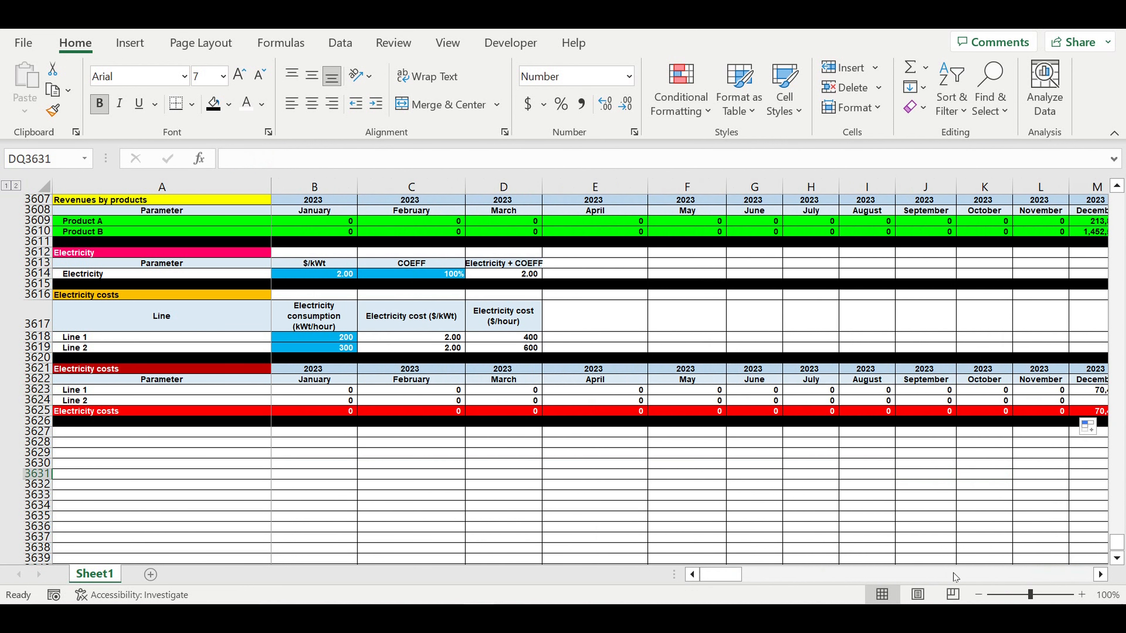
left_click(1101, 575)
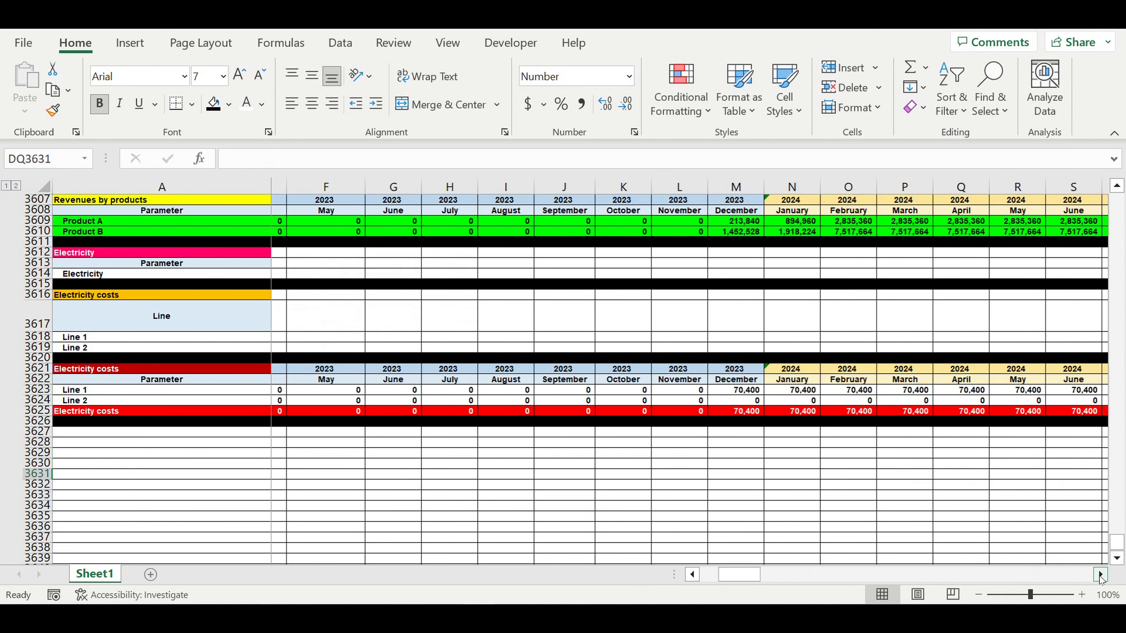
left_click(1101, 575)
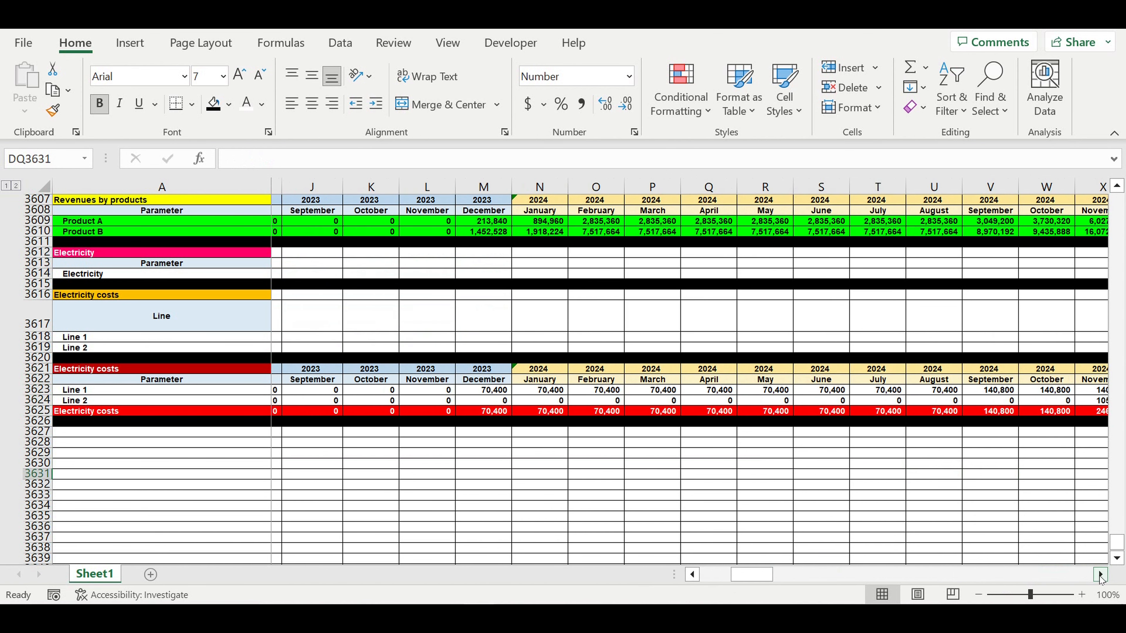
left_click(1101, 576)
left_click_drag(771, 582, 723, 577)
left_click(316, 477)
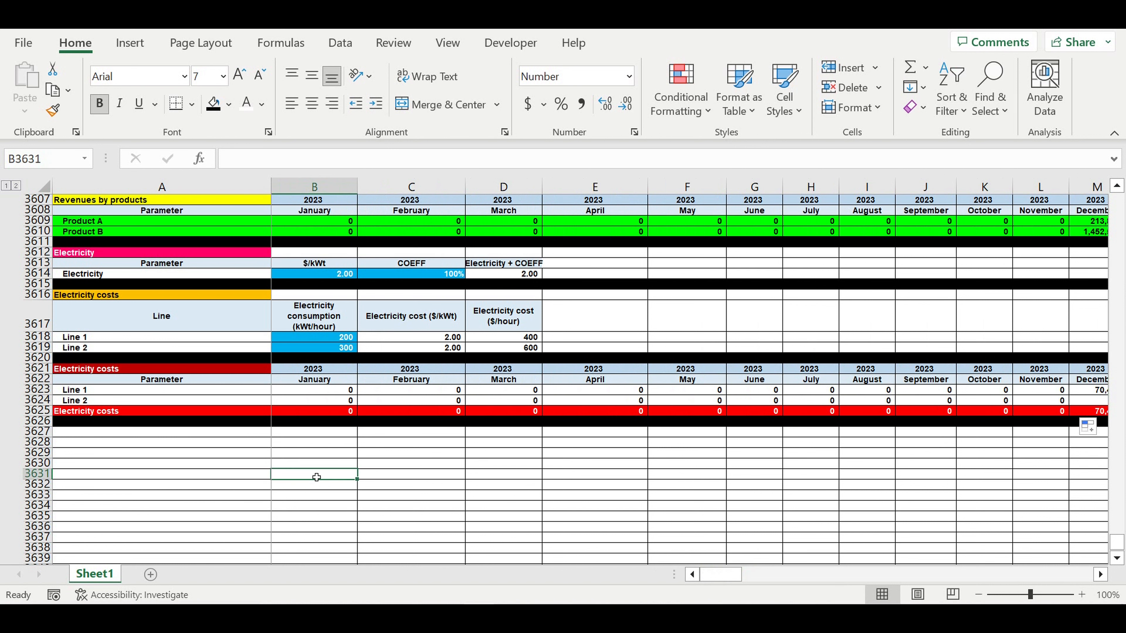